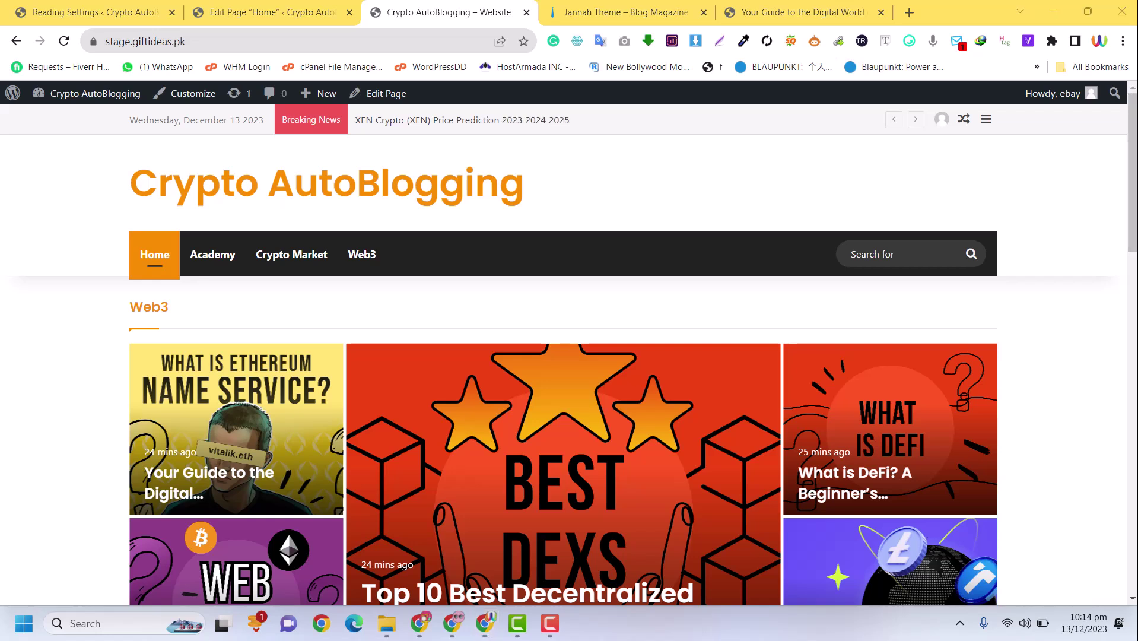
left_click_drag(1124, 212, 1115, 276)
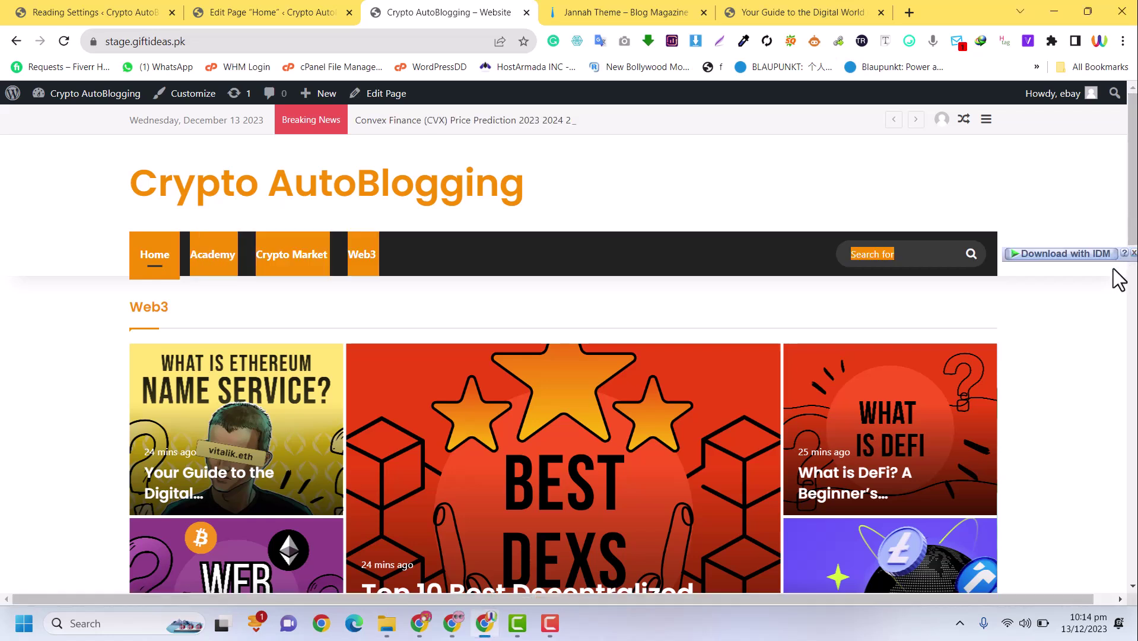
left_click_drag(1132, 222, 1131, 118)
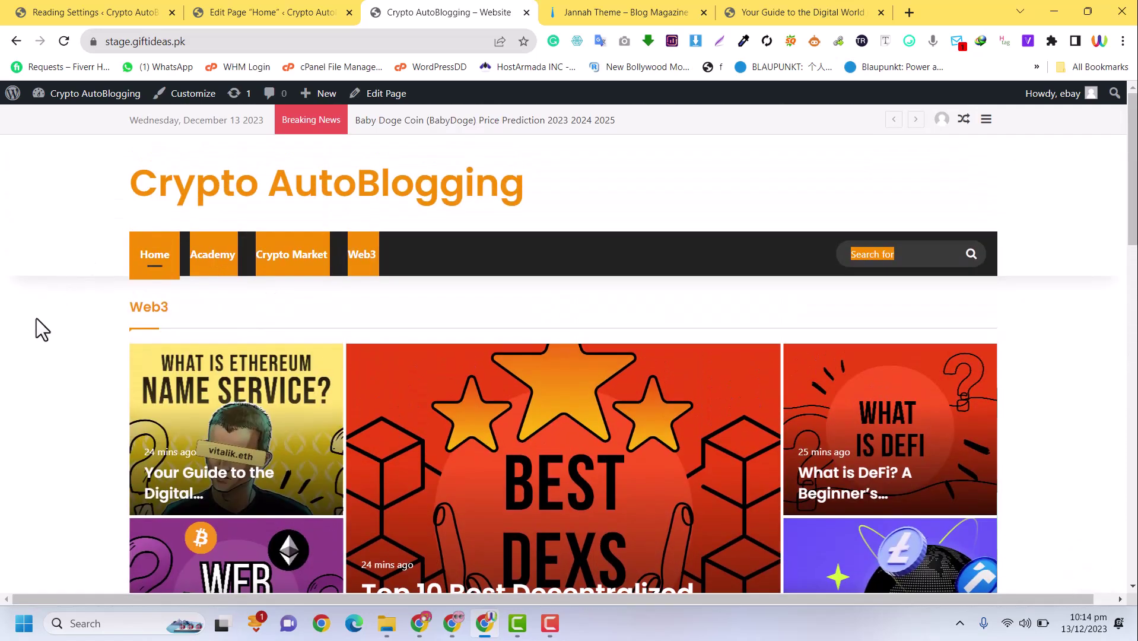
left_click(368, 315)
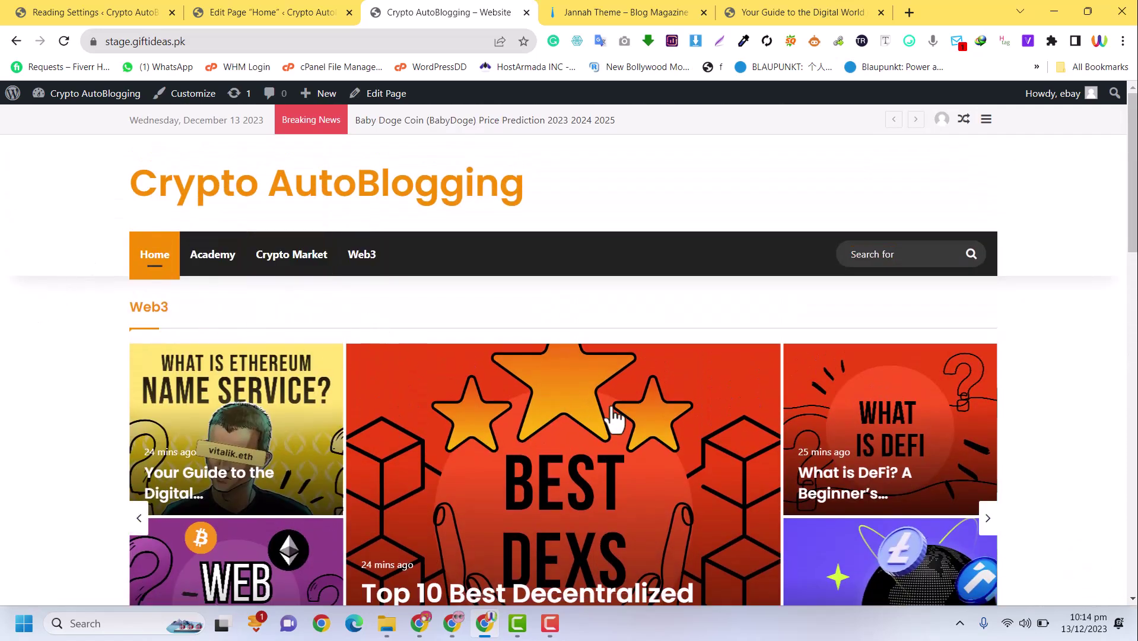
Step: Open the featured "Top 10 Best Decentralized Cryptocurrency…" article from the home page in a new browser tab
scroll(614, 418, "down", 4)
right_click(440, 349)
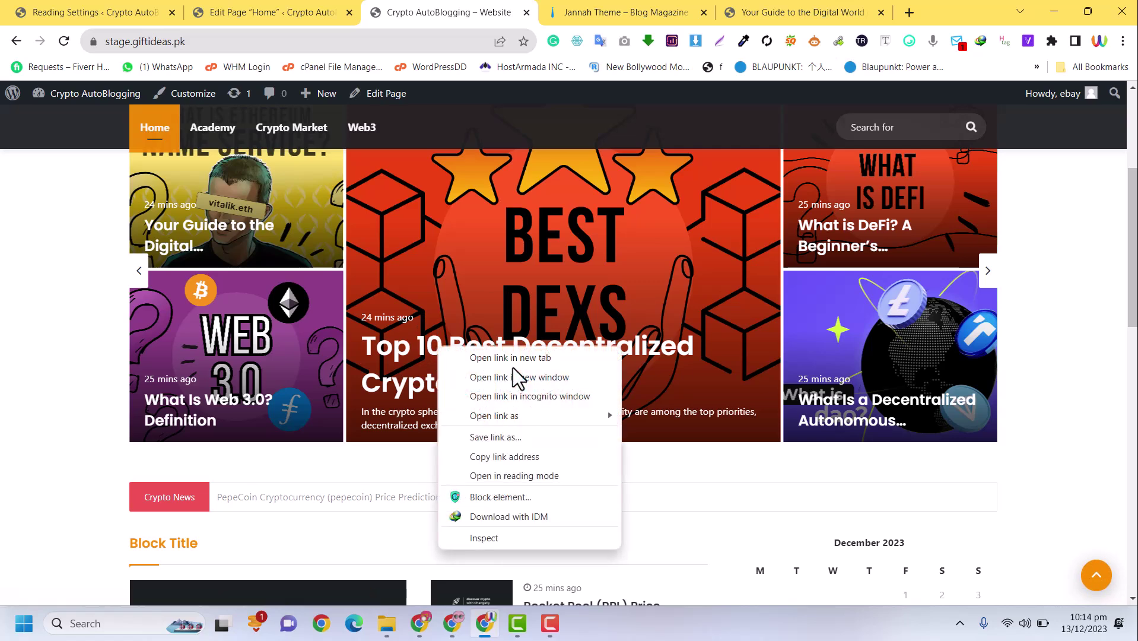
left_click(513, 358)
left_click(559, 5)
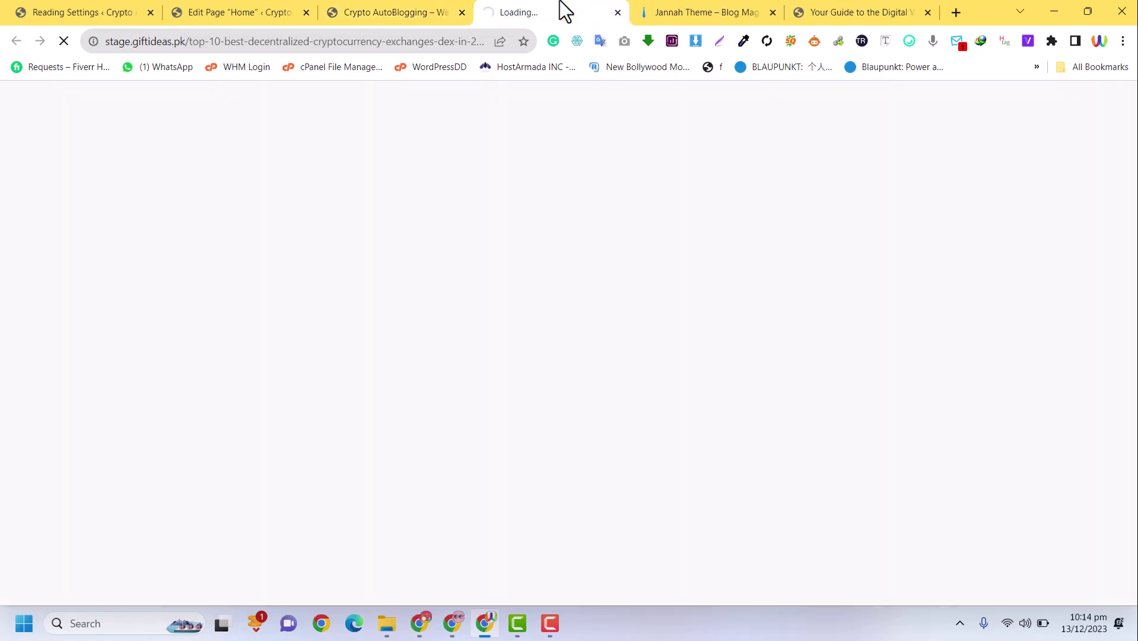
left_click(401, 0)
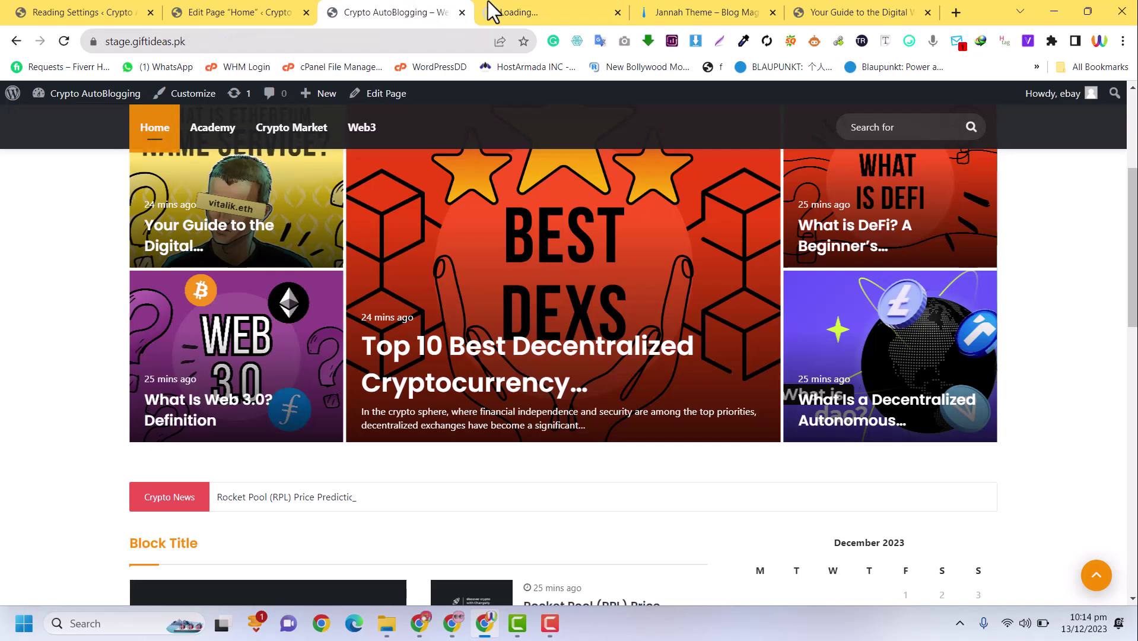
left_click(488, 1)
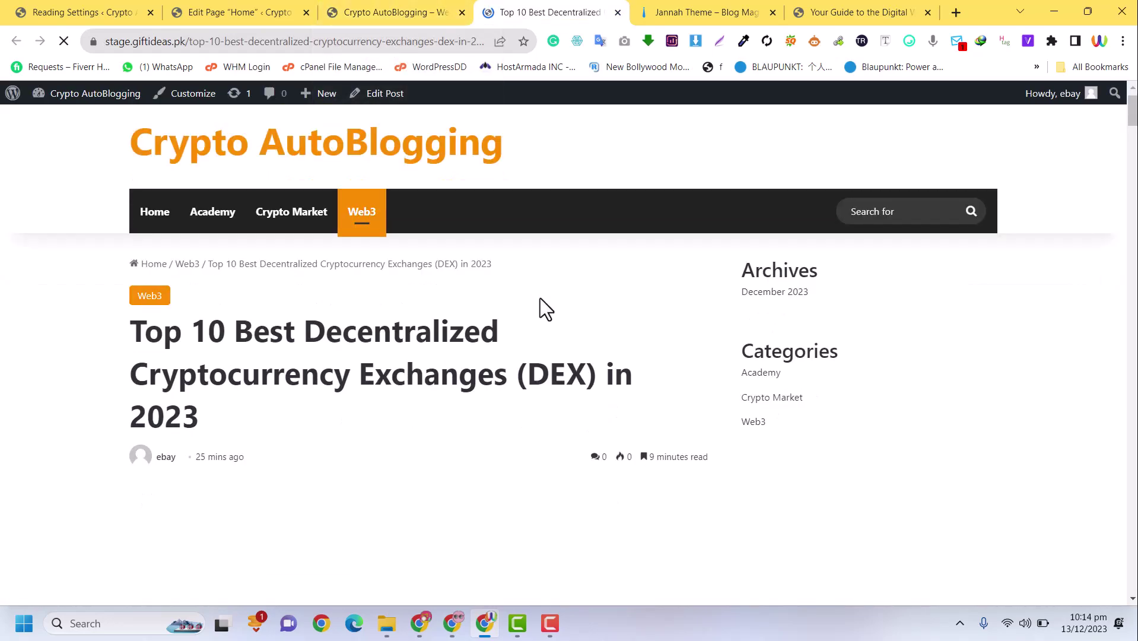
Step: Examine the full decentralized exchanges article, including its text, images, source link, share buttons and related articles
scroll(539, 298, "down", 20)
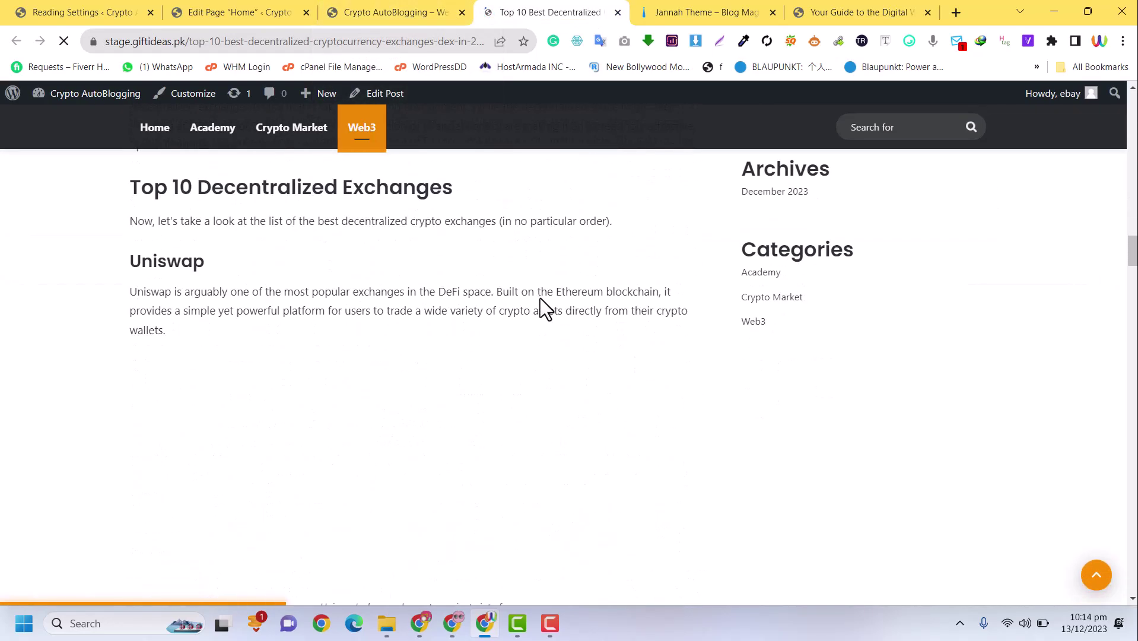
scroll(540, 298, "down", 10)
scroll(539, 298, "up", 15)
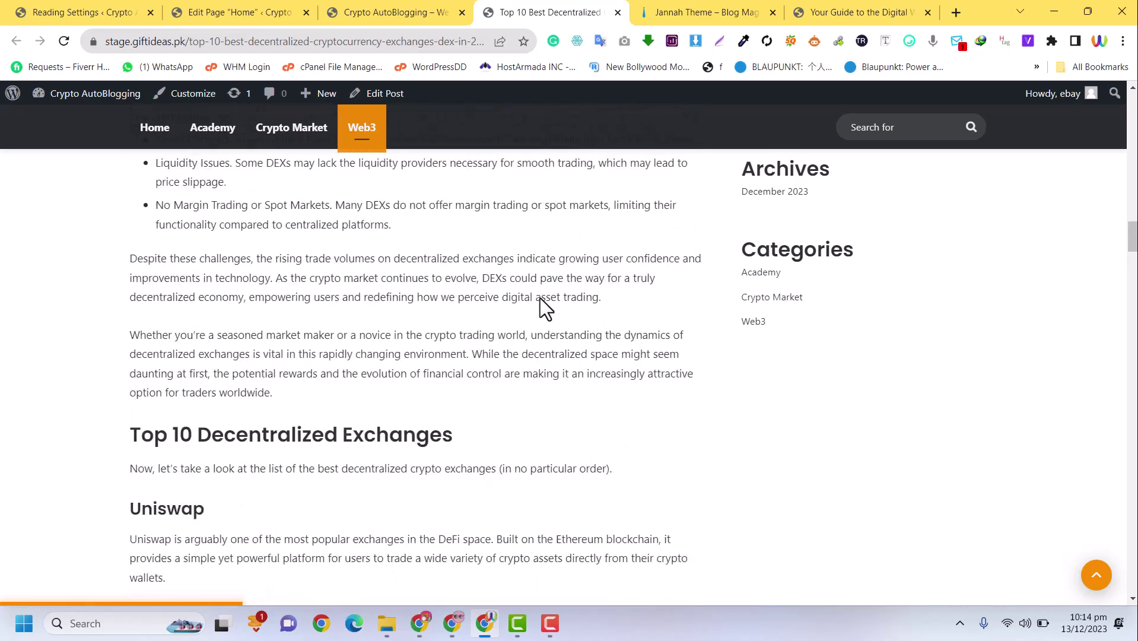
scroll(539, 297, "up", 20)
scroll(540, 298, "down", 7)
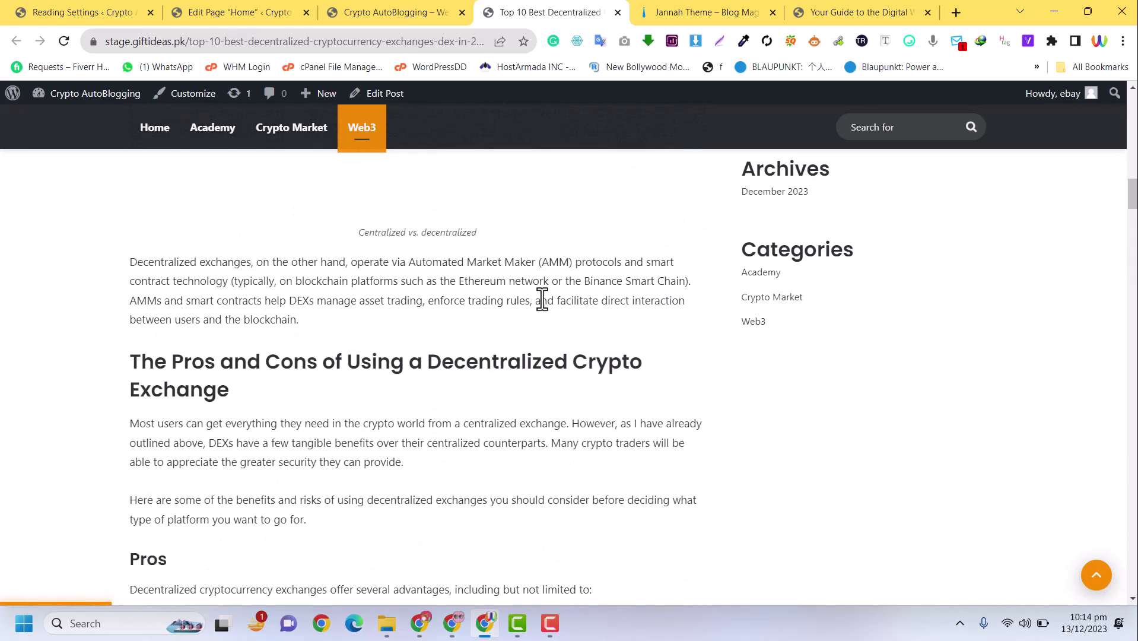
scroll(541, 298, "up", 15)
scroll(542, 299, "down", 7)
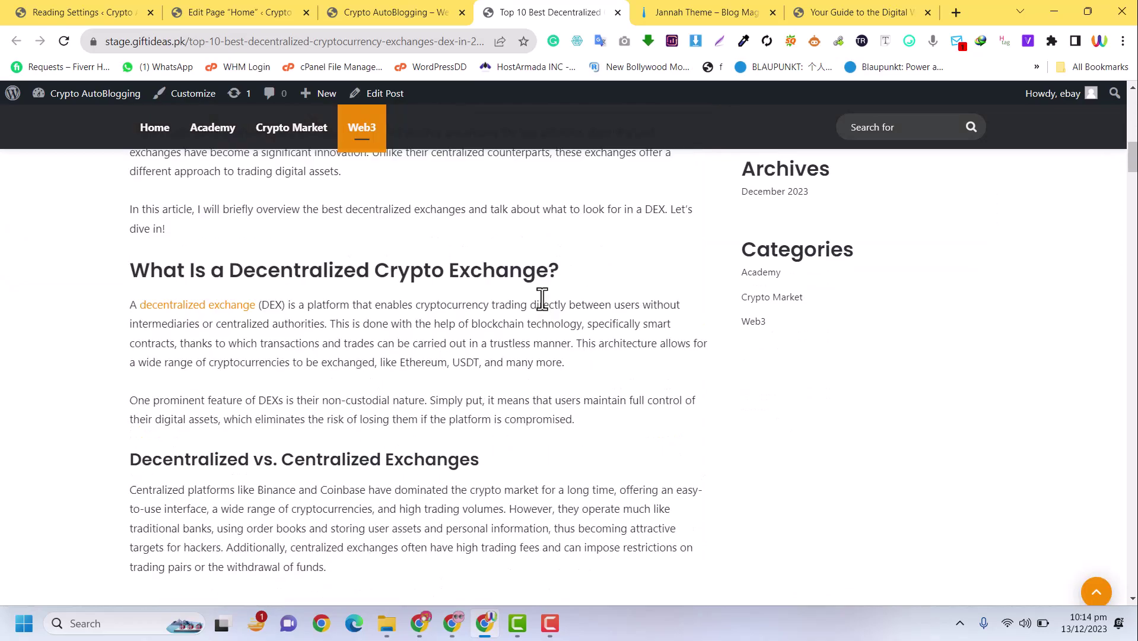
scroll(542, 298, "down", 20)
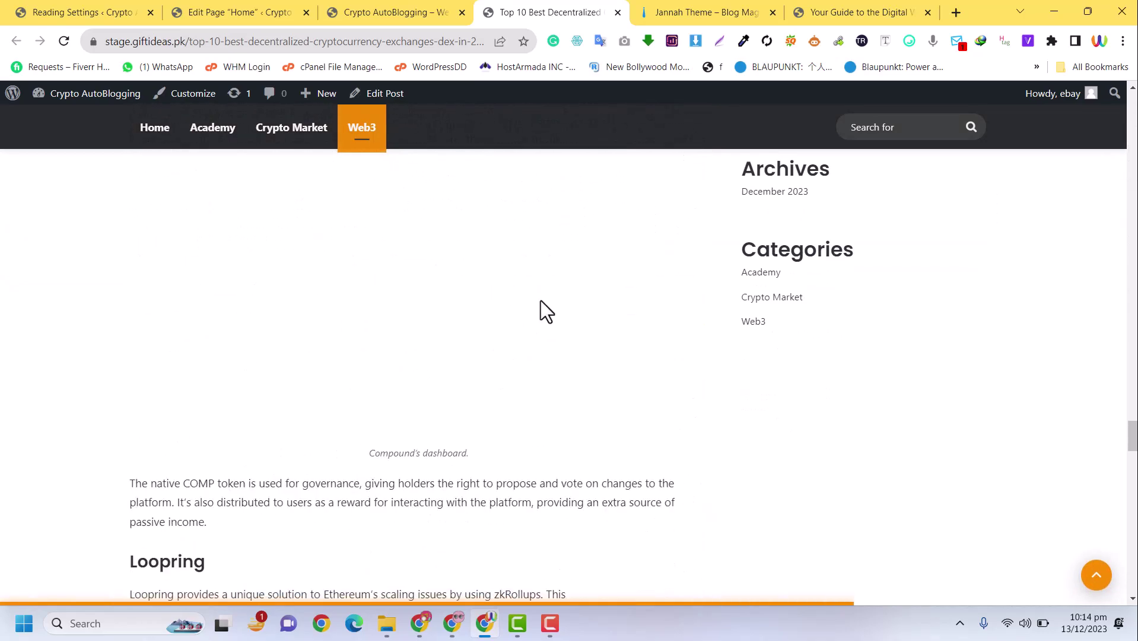
scroll(540, 300, "down", 20)
scroll(540, 300, "up", 5)
scroll(540, 301, "down", 2)
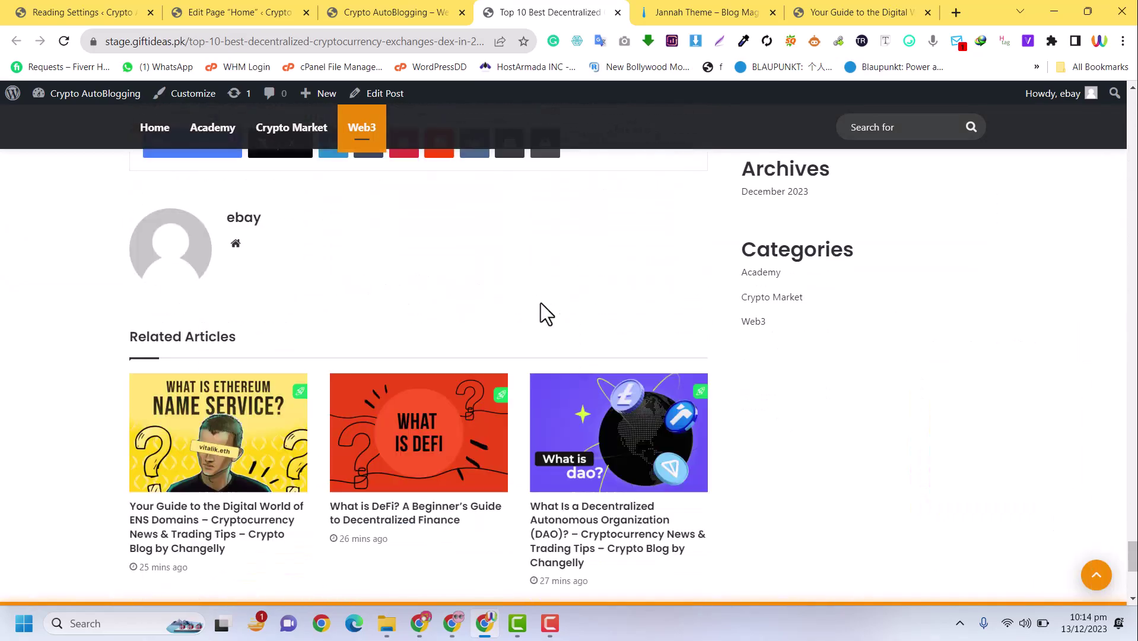
scroll(540, 302, "down", 6)
scroll(540, 301, "up", 8)
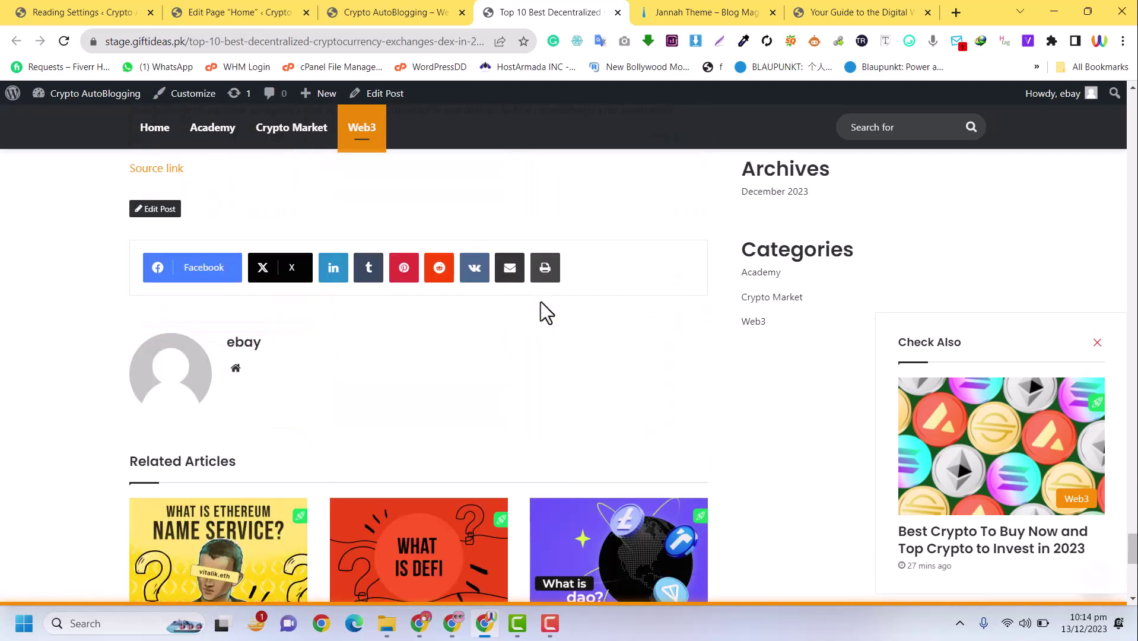
scroll(541, 301, "up", 20)
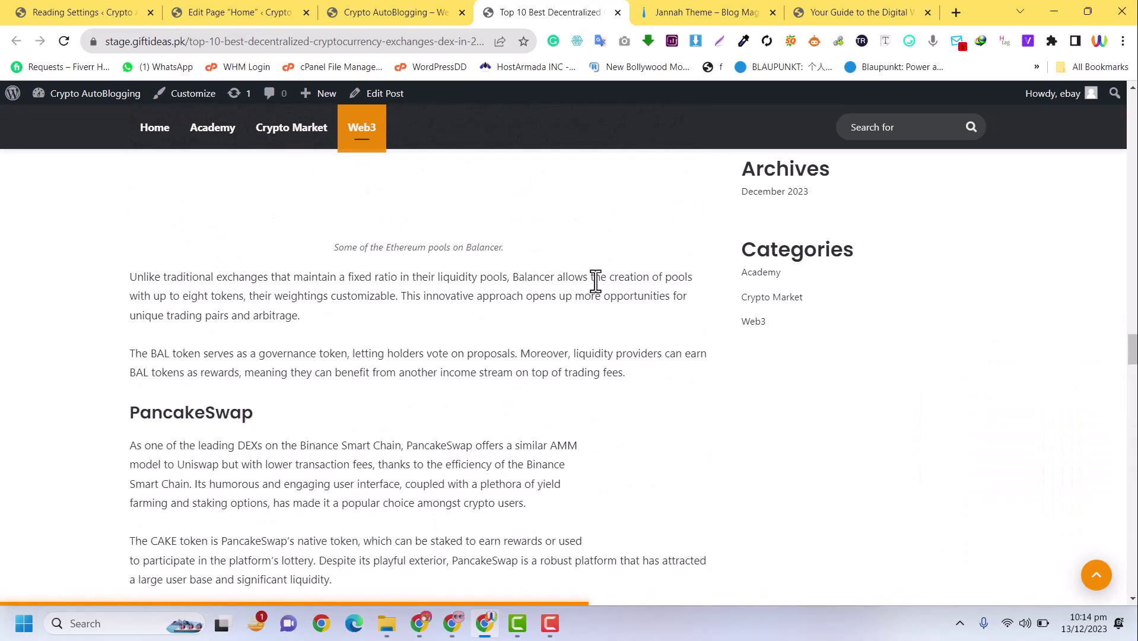
scroll(595, 279, "up", 20)
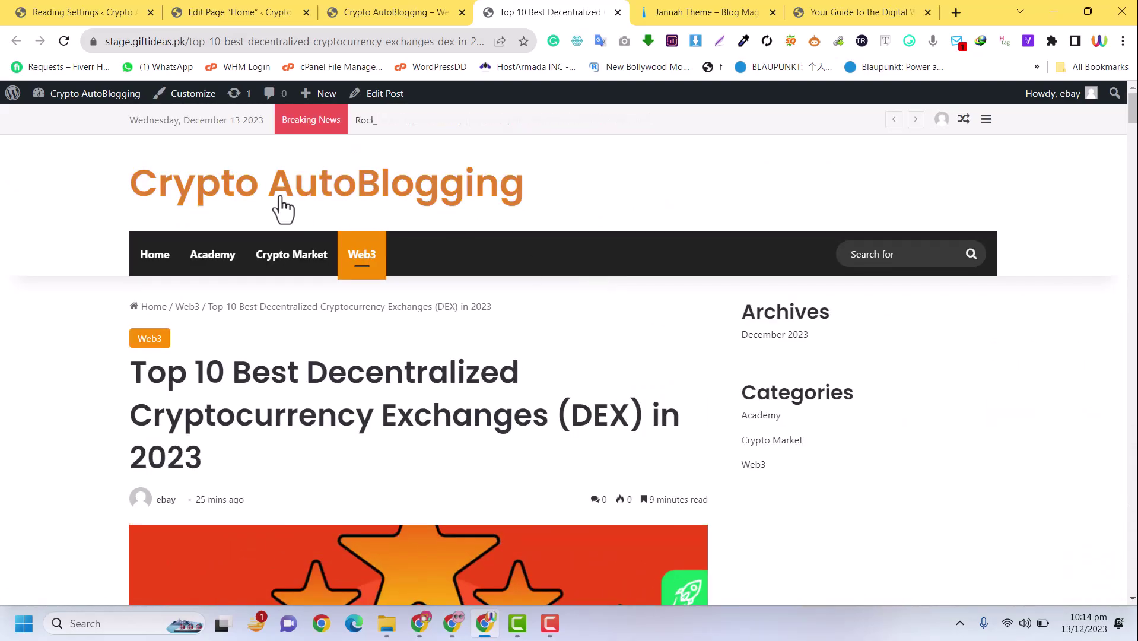
Step: Return from the article to the site's home page
left_click(155, 255)
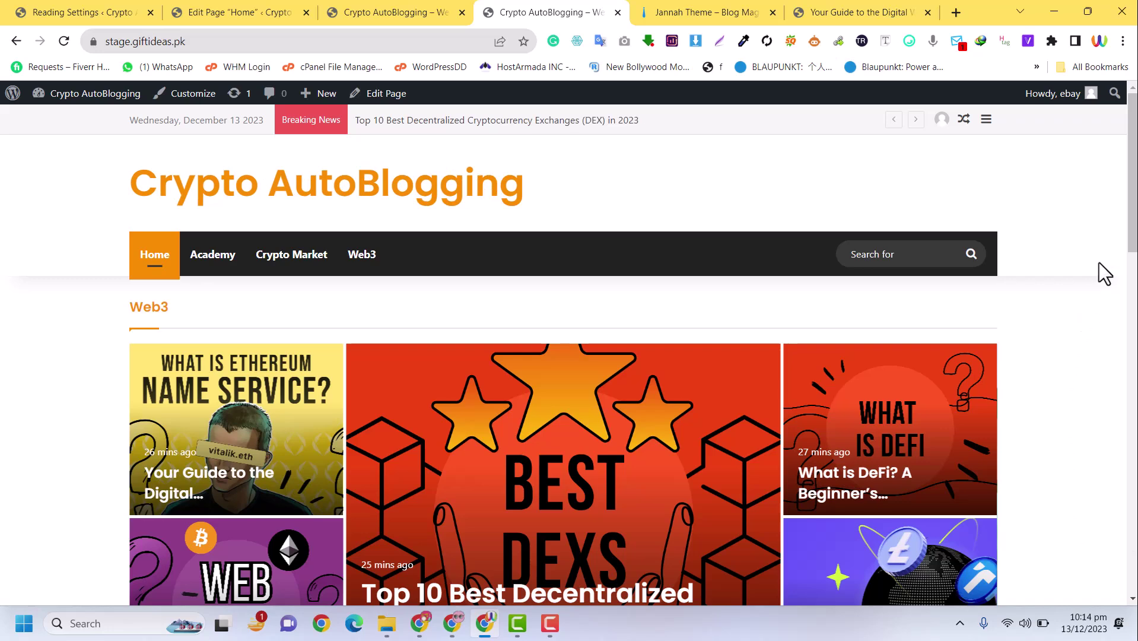
left_click_drag(1130, 222, 1130, 263)
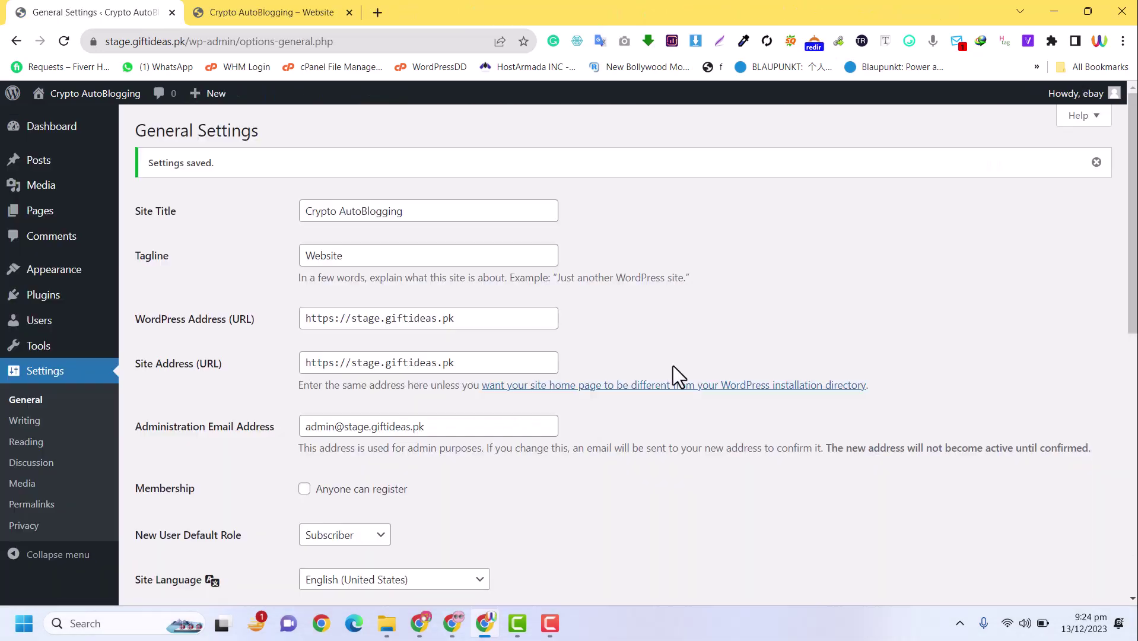
Step: Go from the General Settings to the Add Plugins page and open the form for uploading a plugin zip
scroll(678, 318, "down", 4)
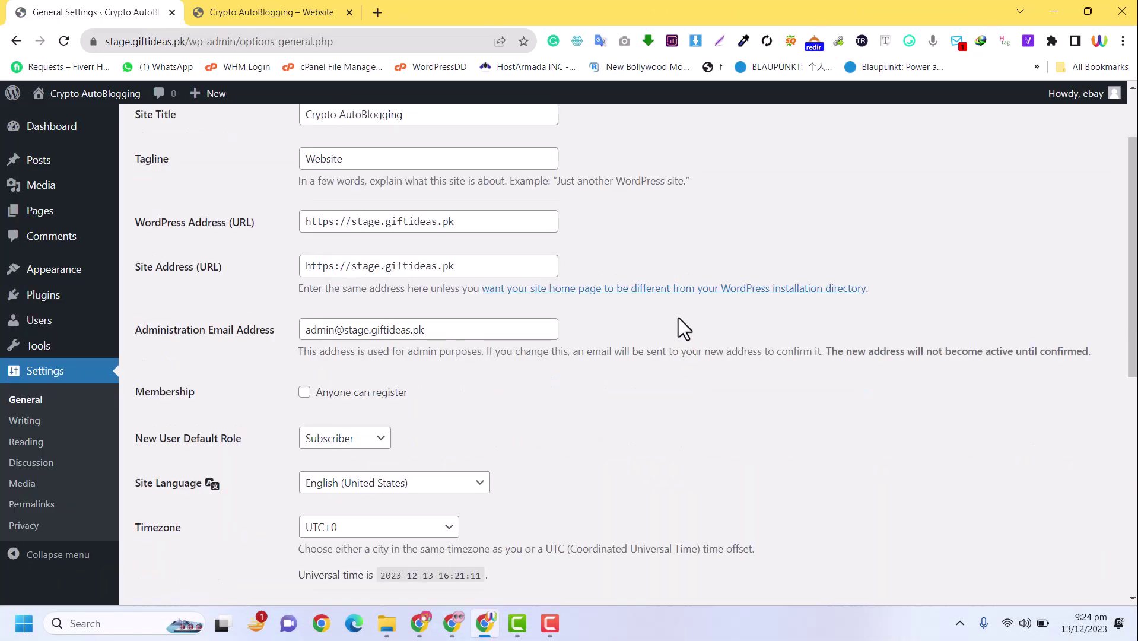
mouse_move(15, 300)
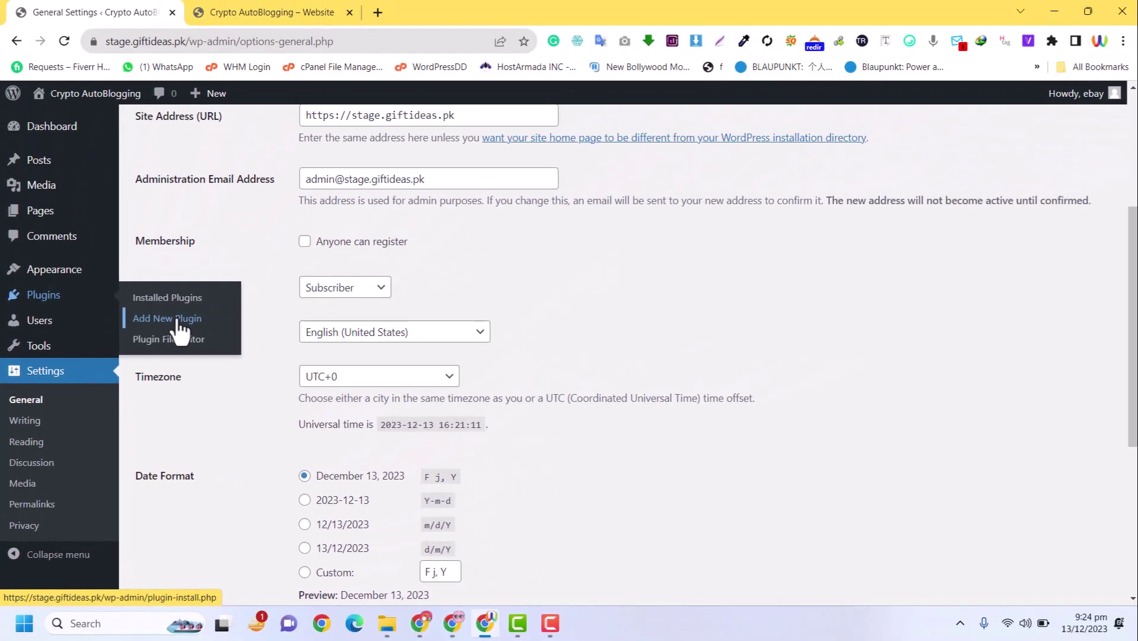
left_click(250, 173)
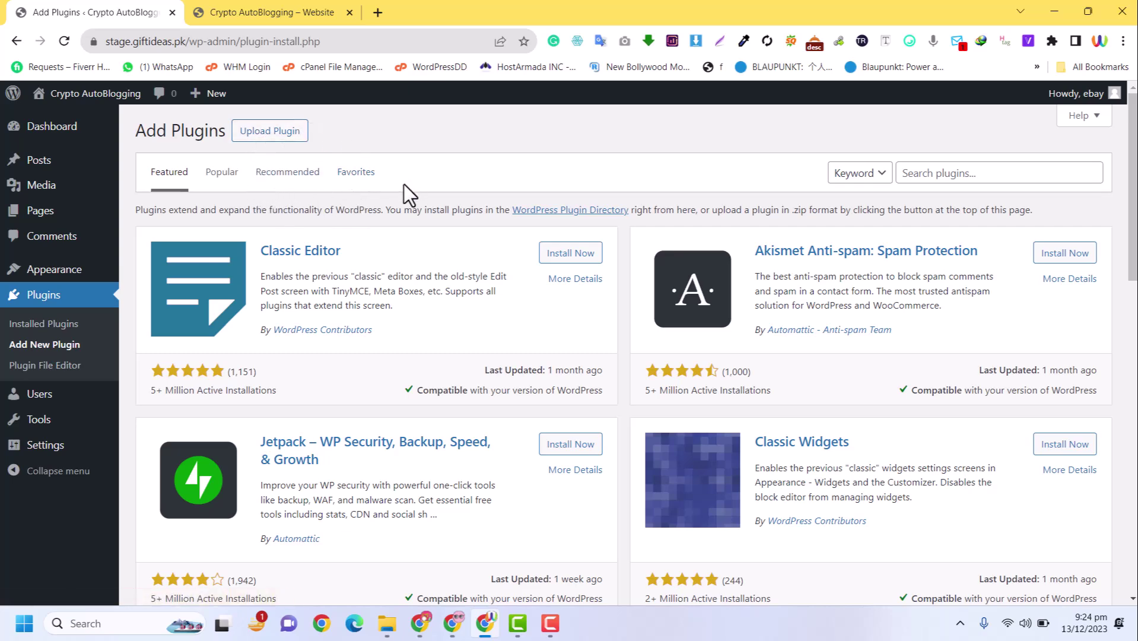
left_click(262, 135)
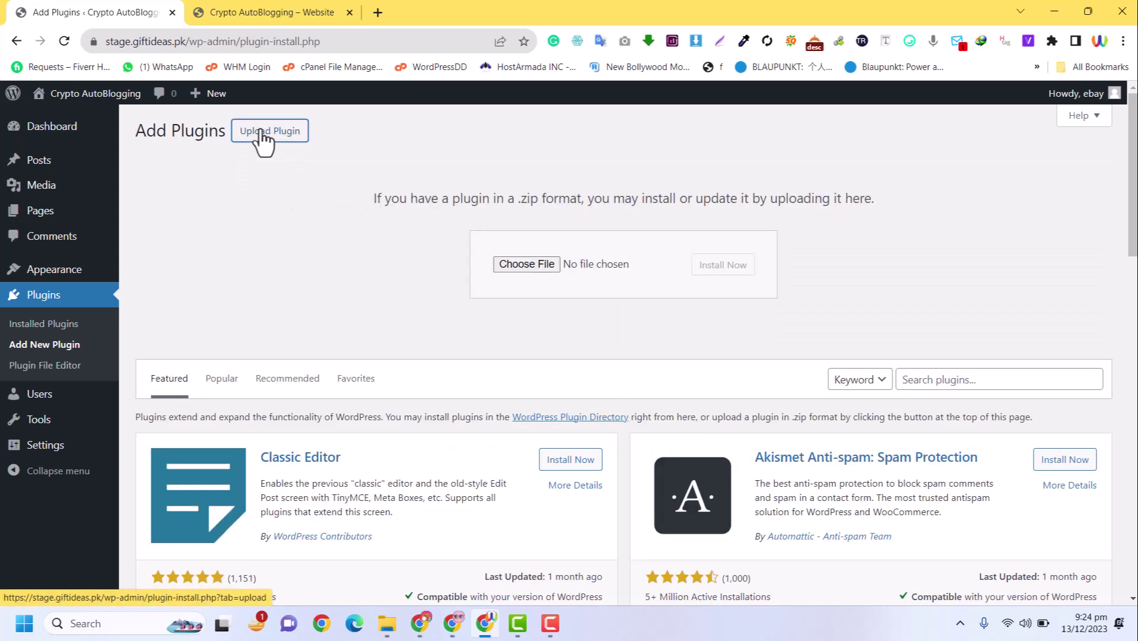
Step: Choose the wp-automatic_v3.73.1.zip archive from the Compressed folder in Downloads and install it as a plugin
left_click(522, 264)
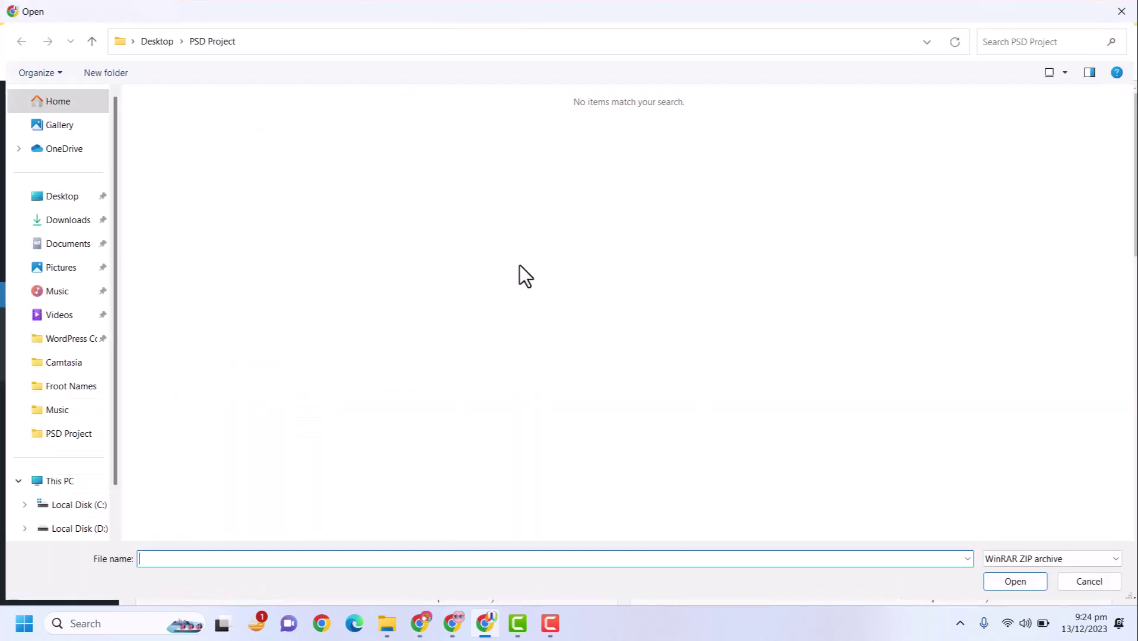
left_click(51, 223)
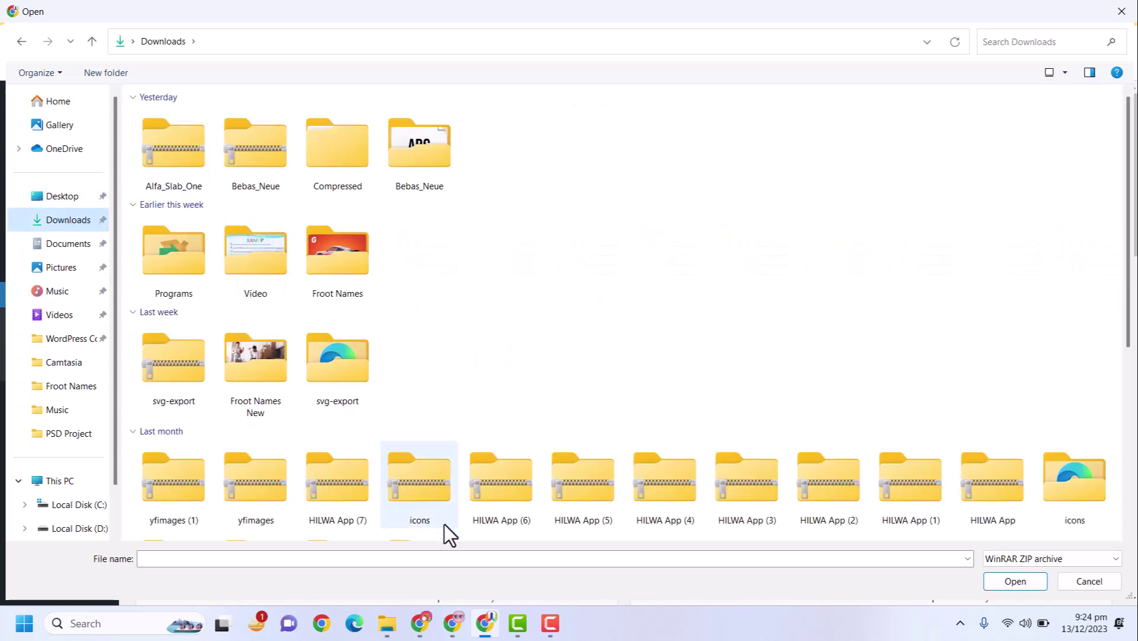
left_click(462, 556)
double_click(335, 162)
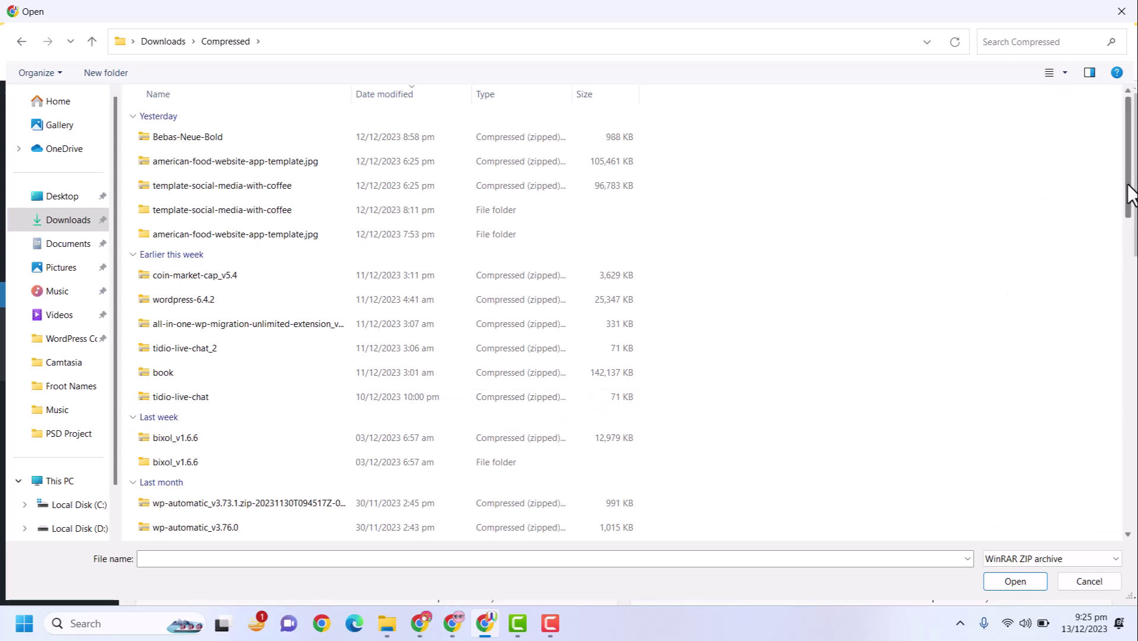
scroll(1131, 195, "down", 1)
scroll(1132, 183, "up", 1)
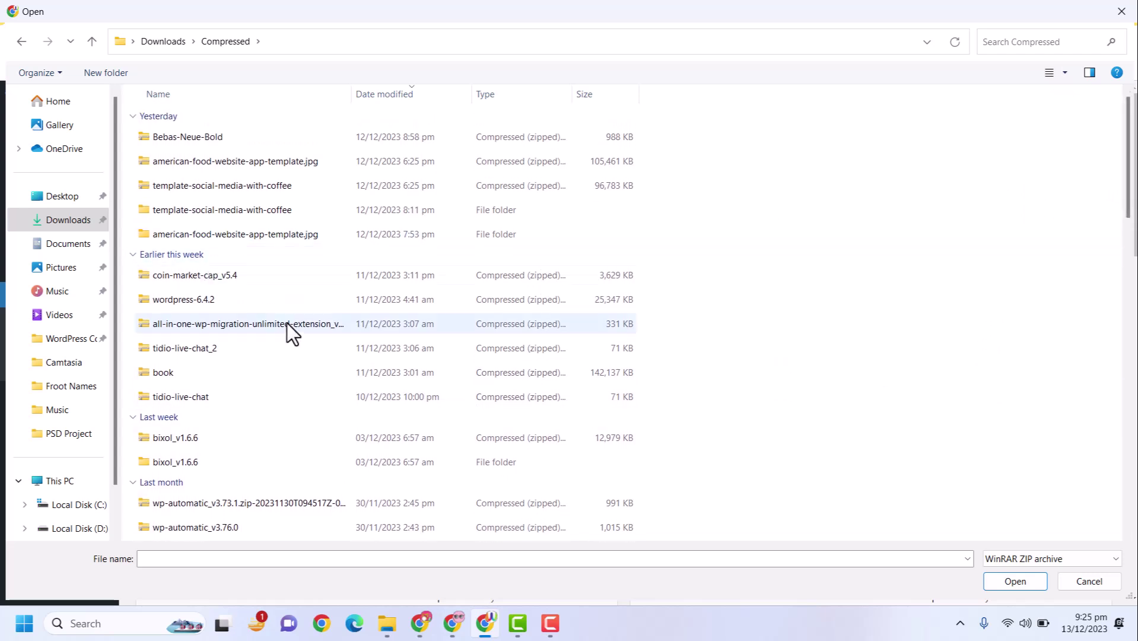
left_click(326, 504)
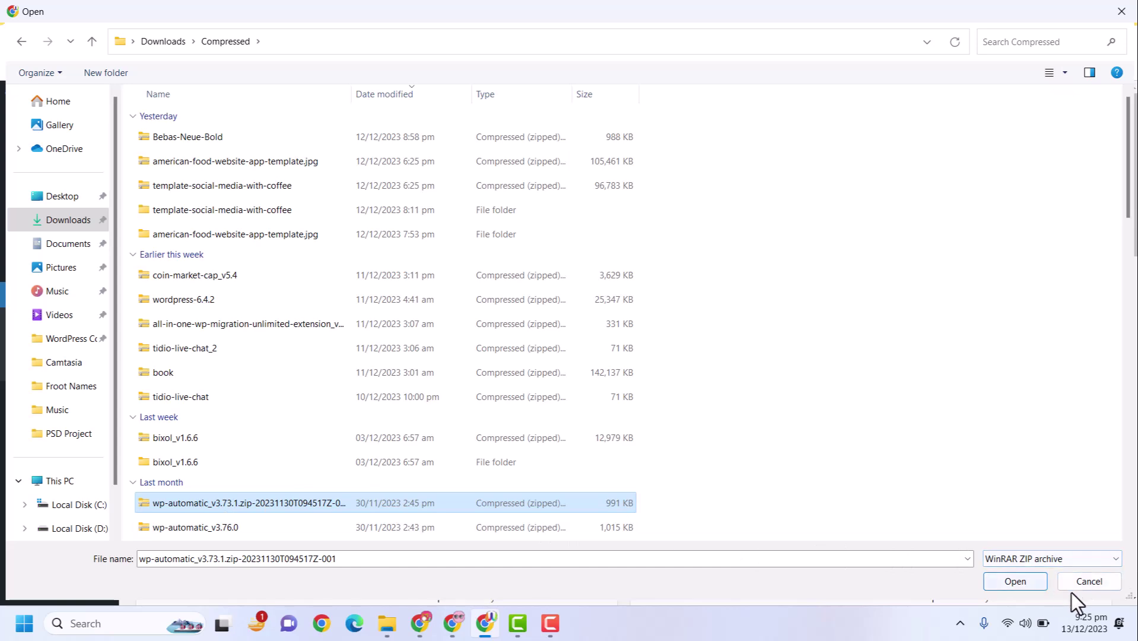
left_click(1014, 580)
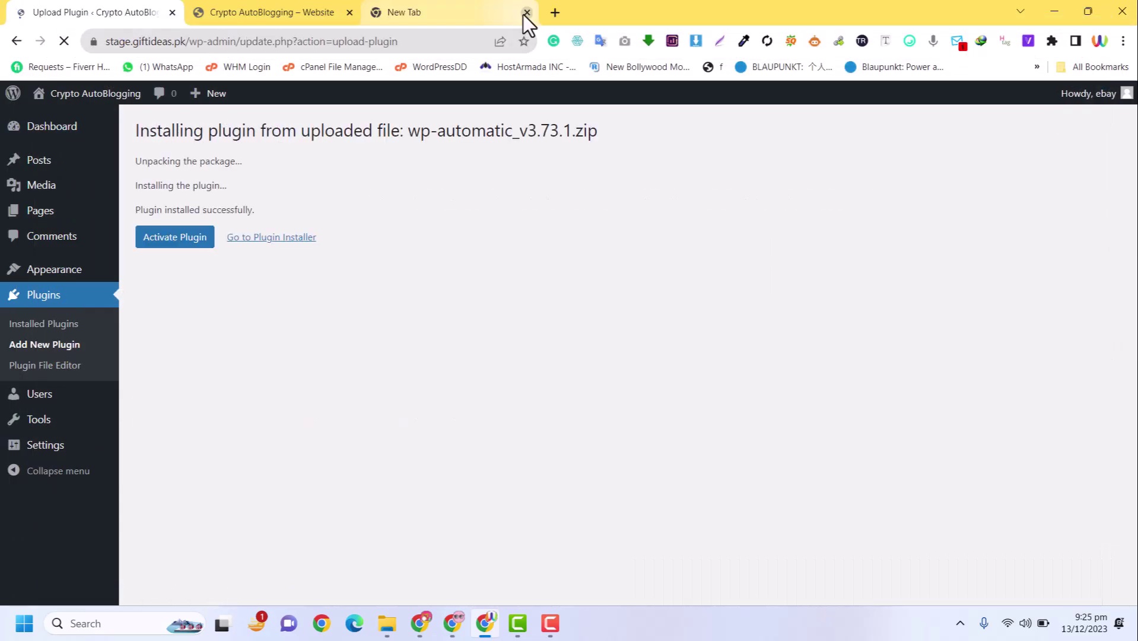
Step: Close the extra blank browser tab and activate the installed WordPress Automatic Plugin
left_click(523, 15)
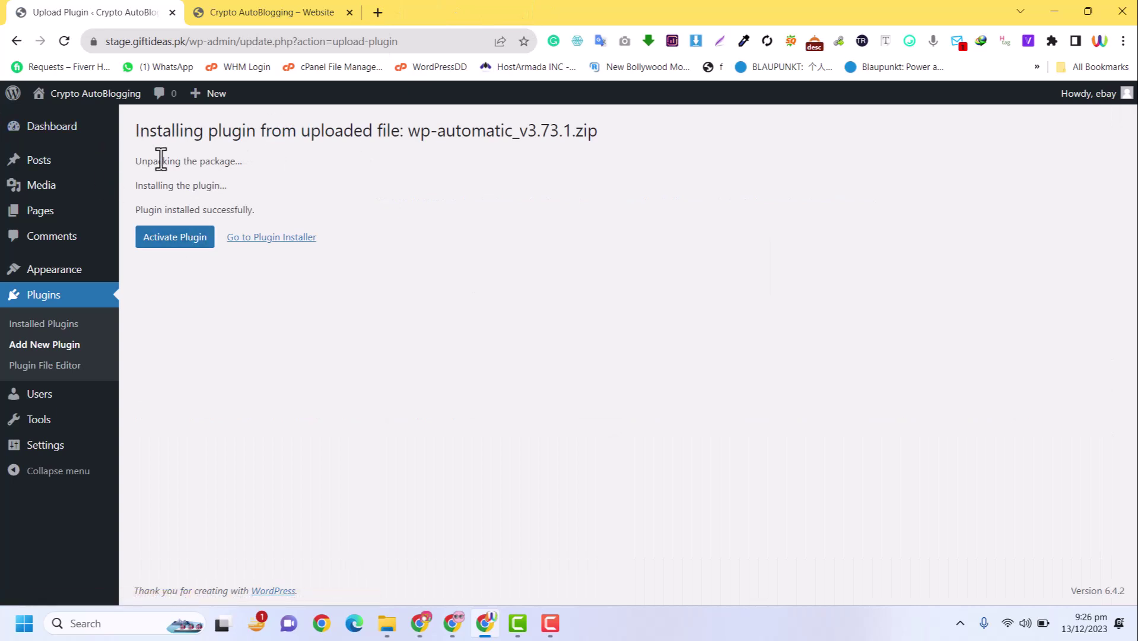
left_click(177, 240)
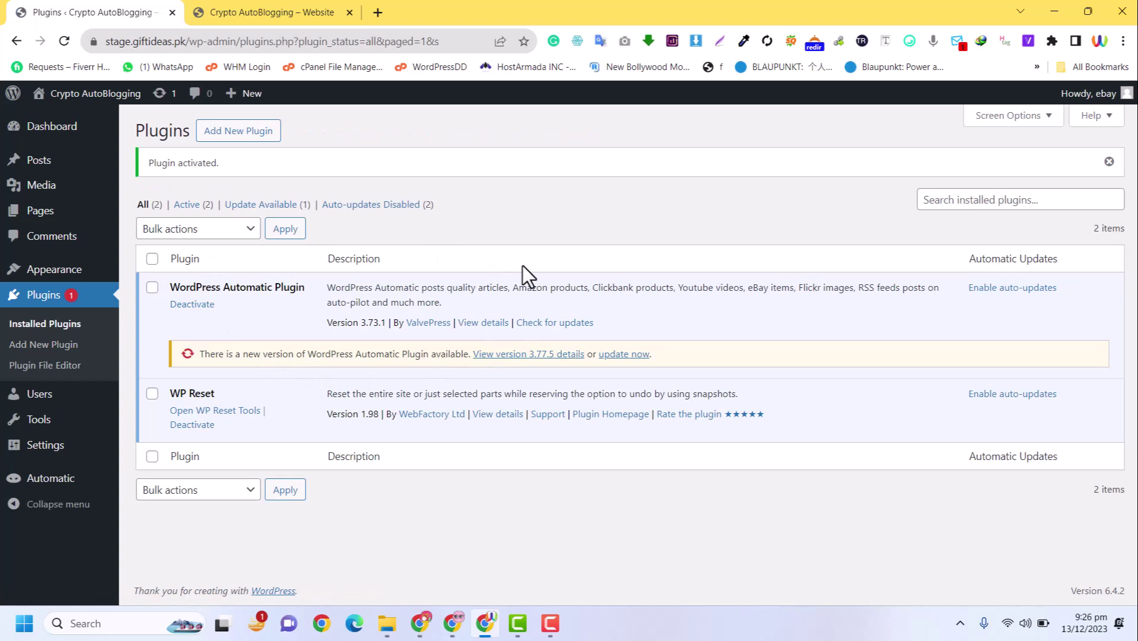
Step: Open the post categories management page from the Posts section
mouse_move(38, 276)
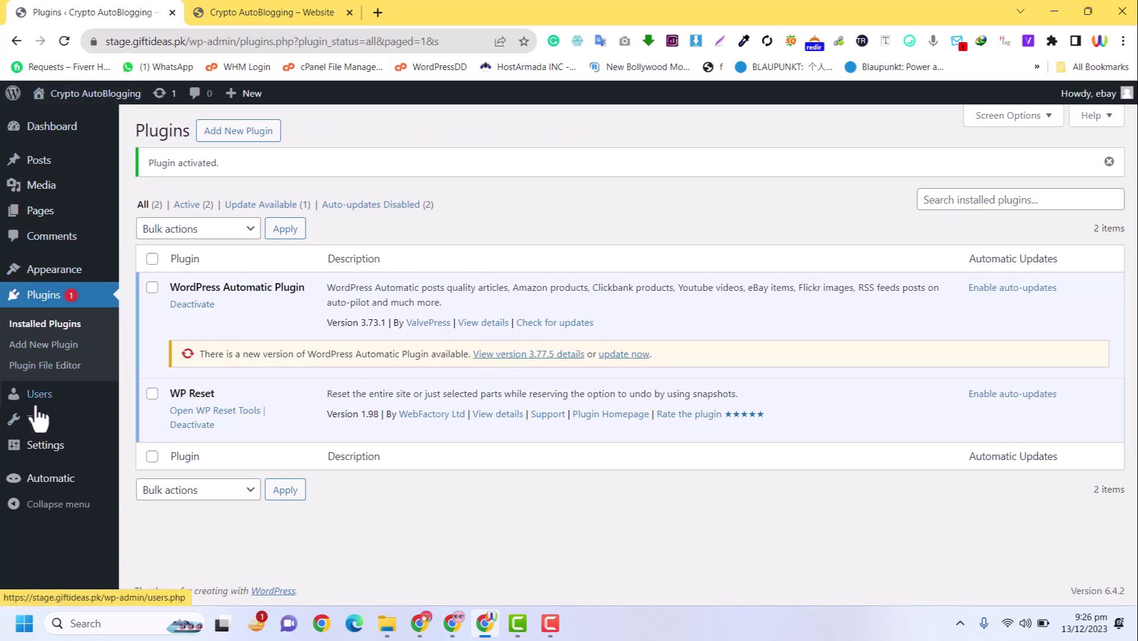
left_click(40, 175)
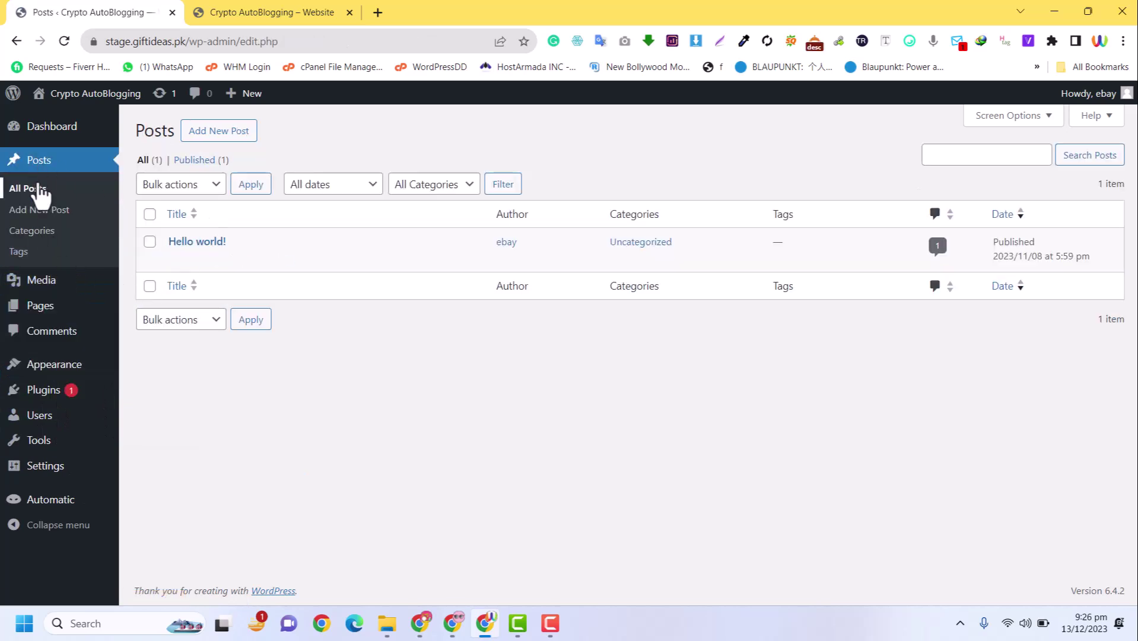
left_click(27, 232)
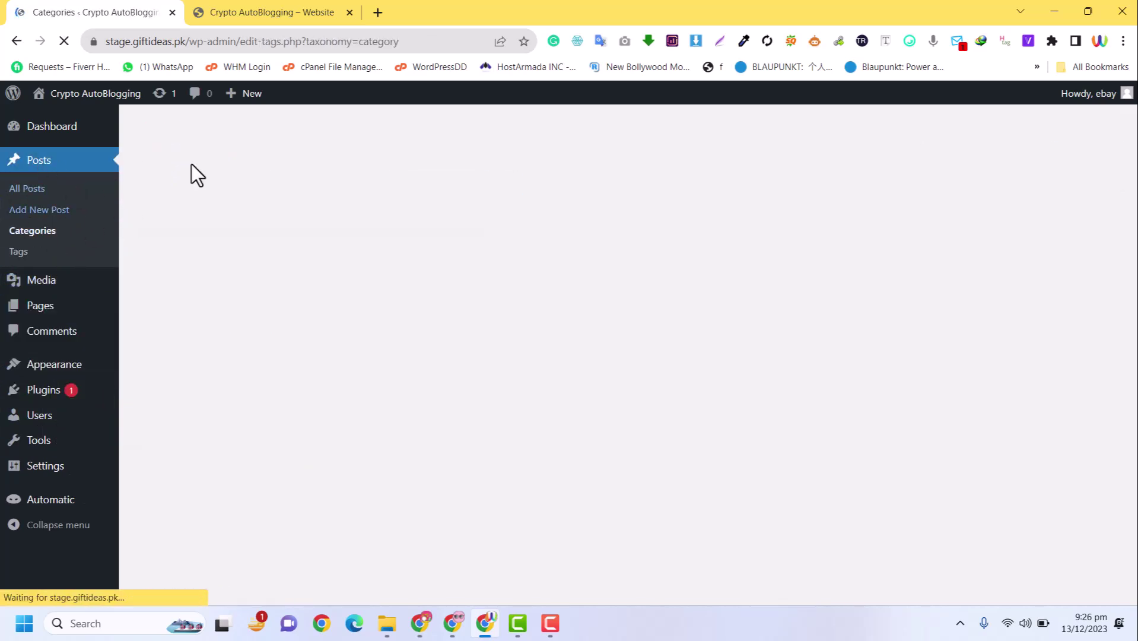
Step: Search Google for "crypto blogs" in a new browser tab
left_click(286, 10)
left_click(380, 12)
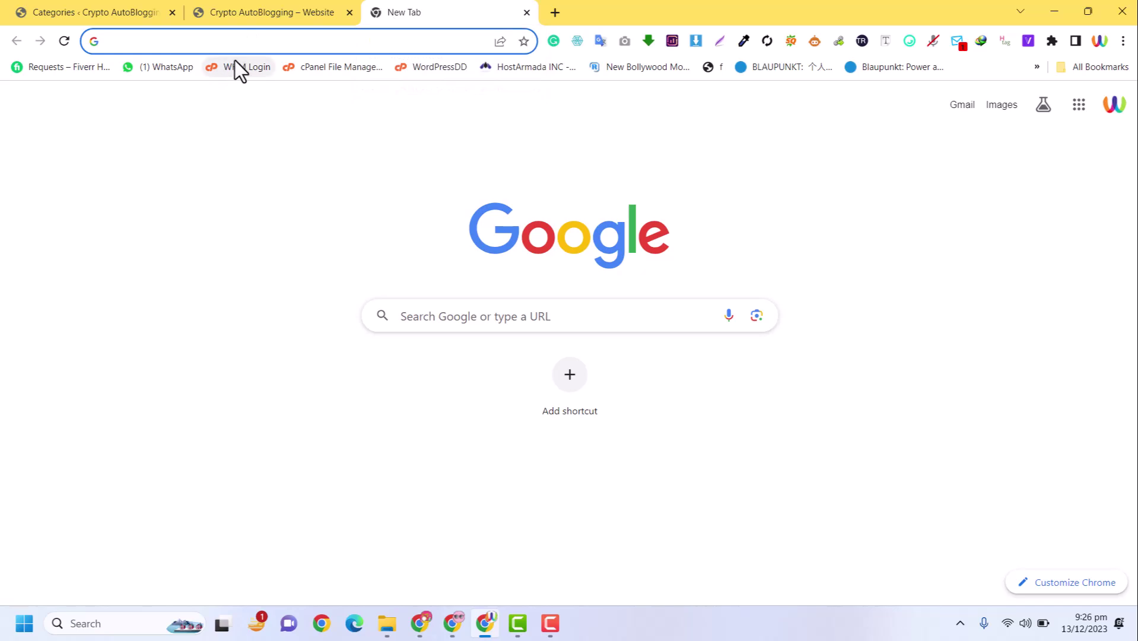
type("crypto blogs")
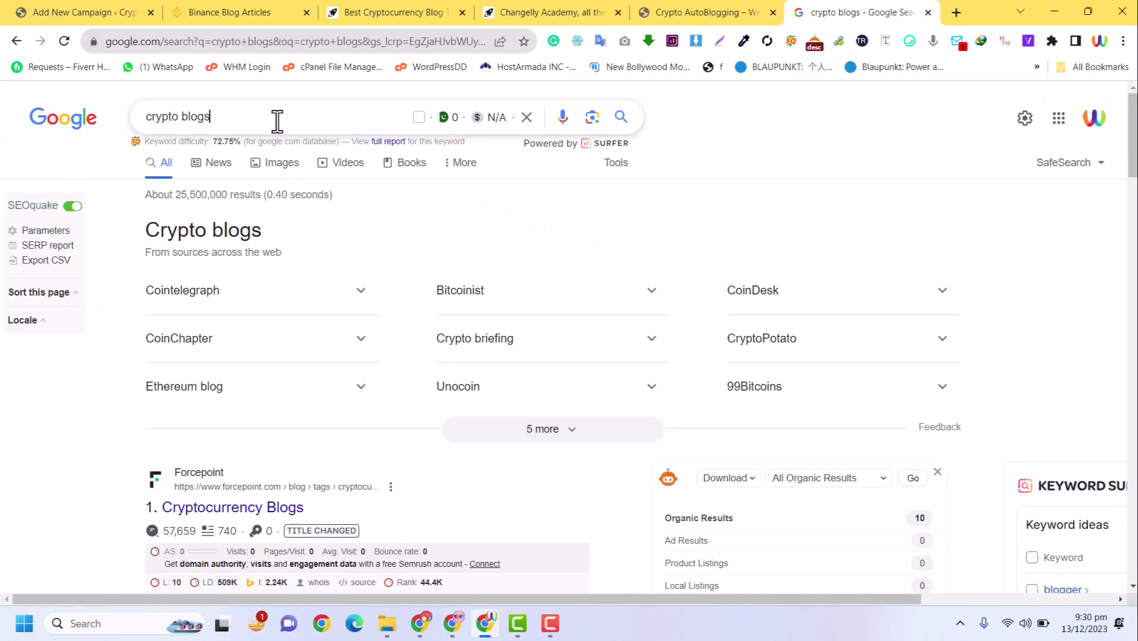
Step: Look through the Google results for "crypto blogs" down to the Changelly blog entry
left_click(274, 119)
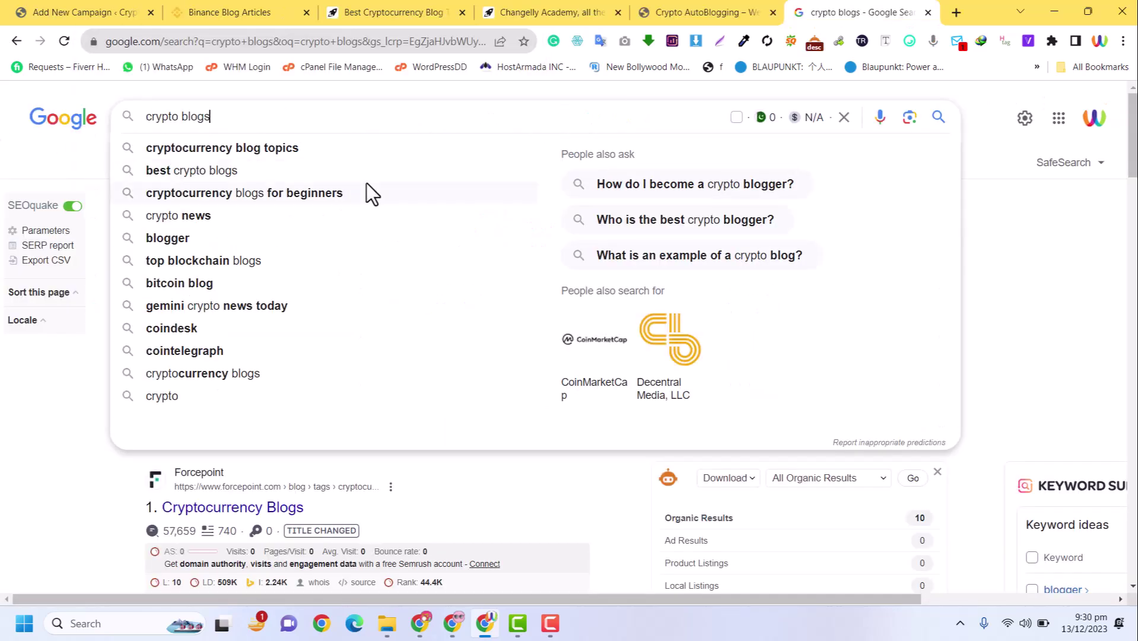
left_click(95, 165)
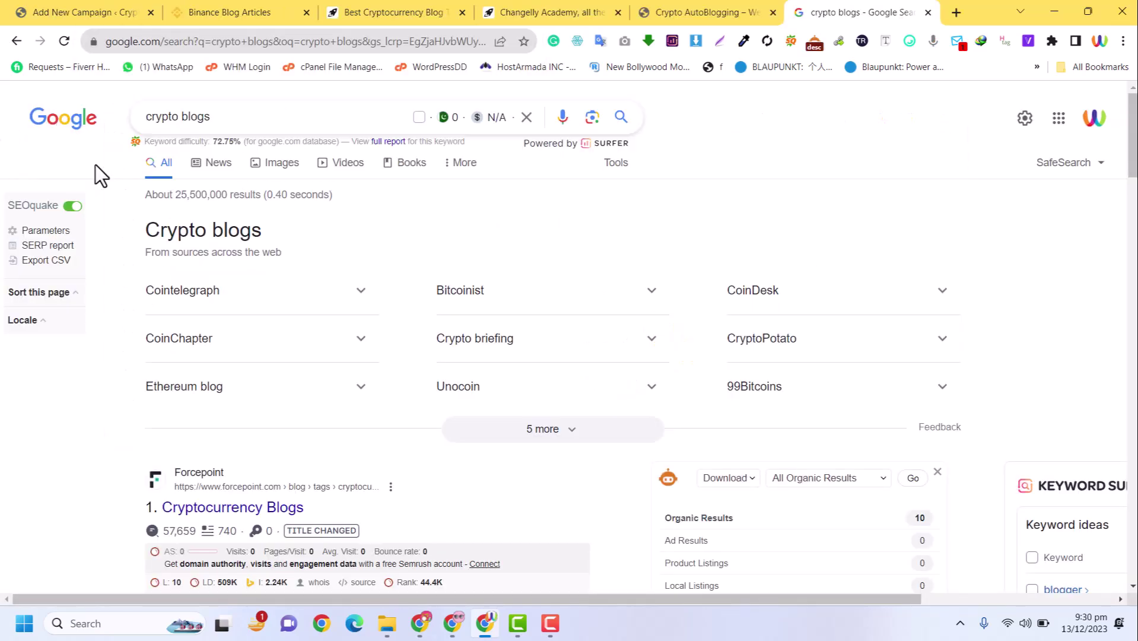
scroll(546, 243, "down", 4)
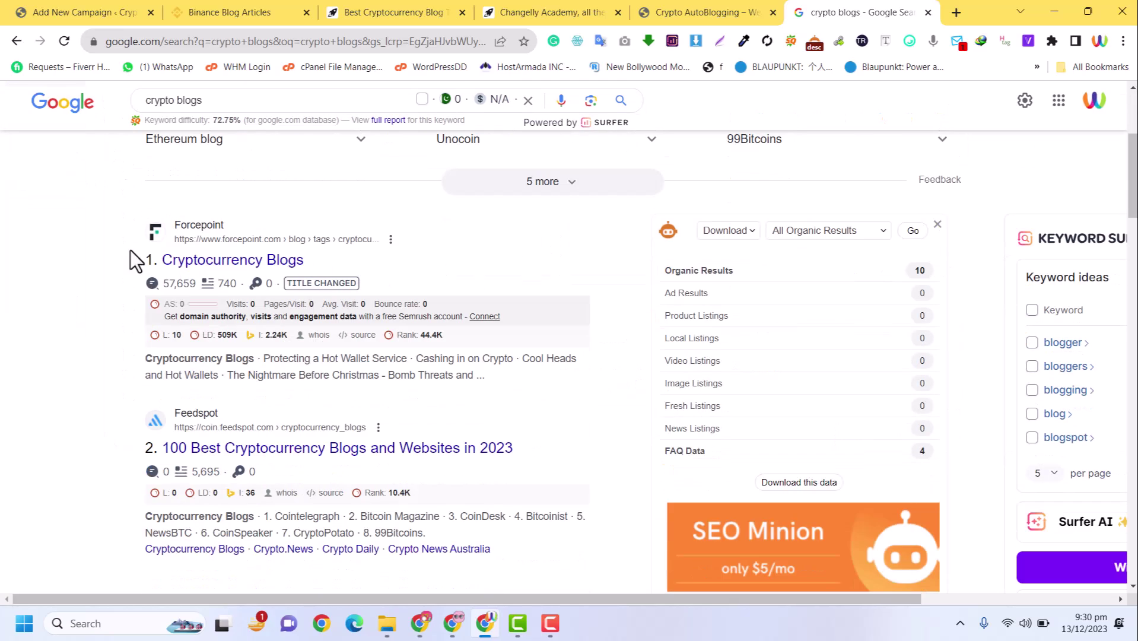
scroll(346, 294, "down", 8)
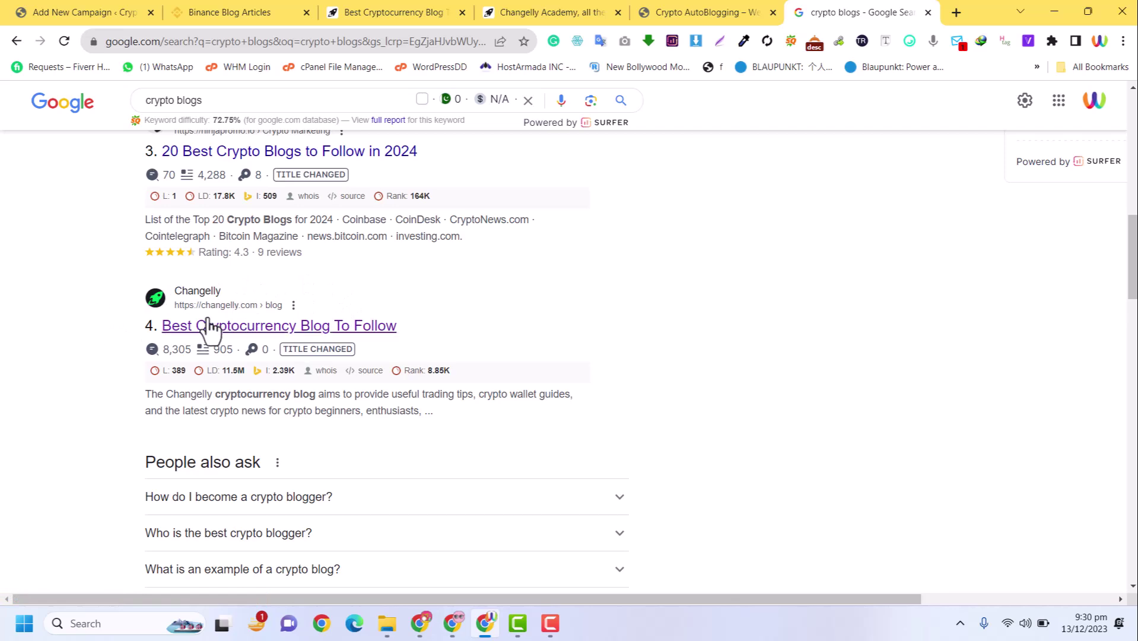
Step: Examine the article listing on the already open Changelly Academy page as a possible content source
left_click(688, 7)
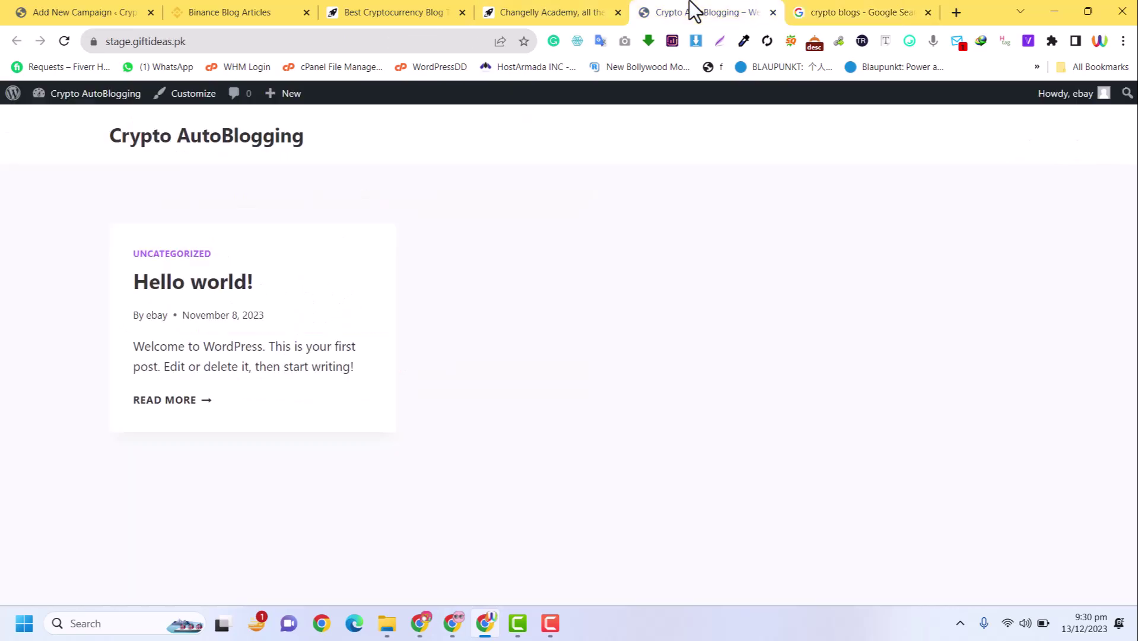
left_click(535, 8)
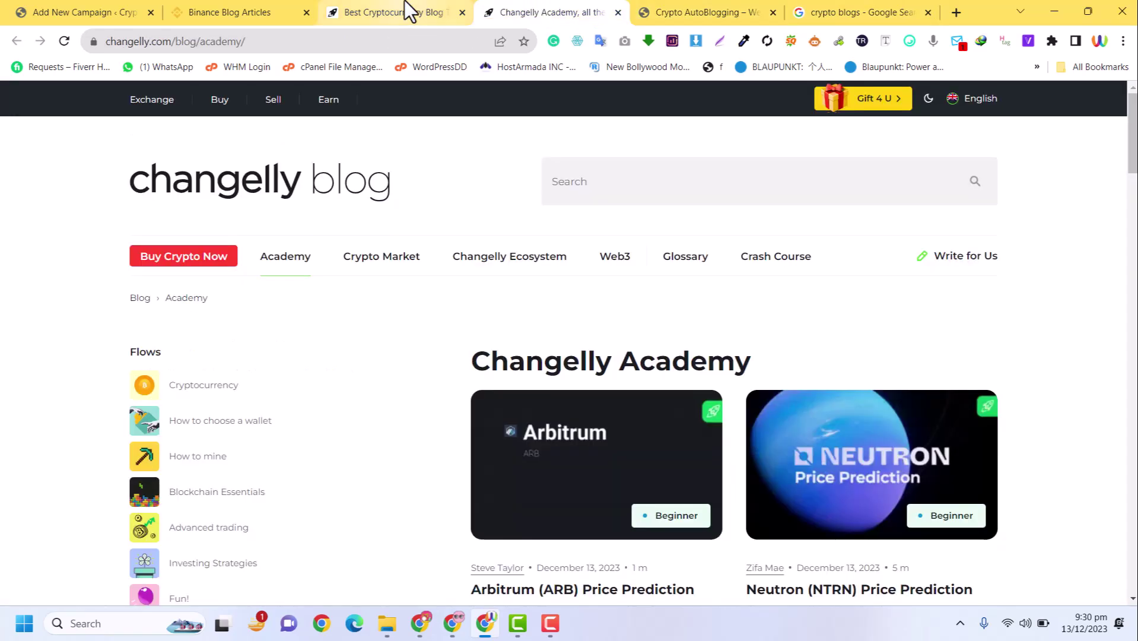
left_click(180, 39)
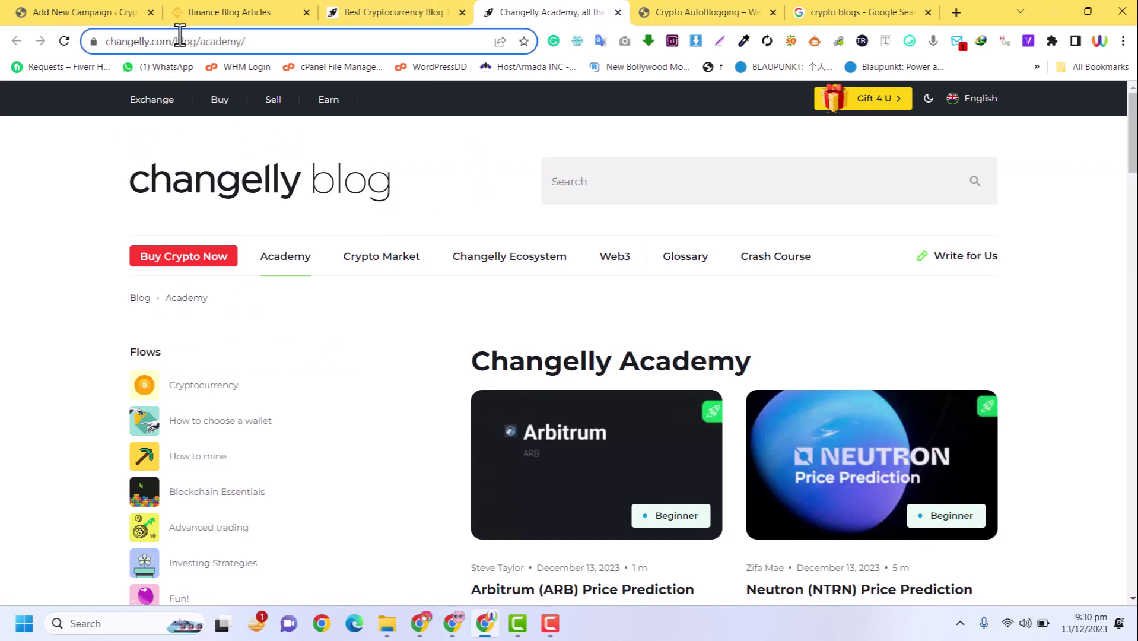
key("ctrl+a")
scroll(419, 226, "down", 20)
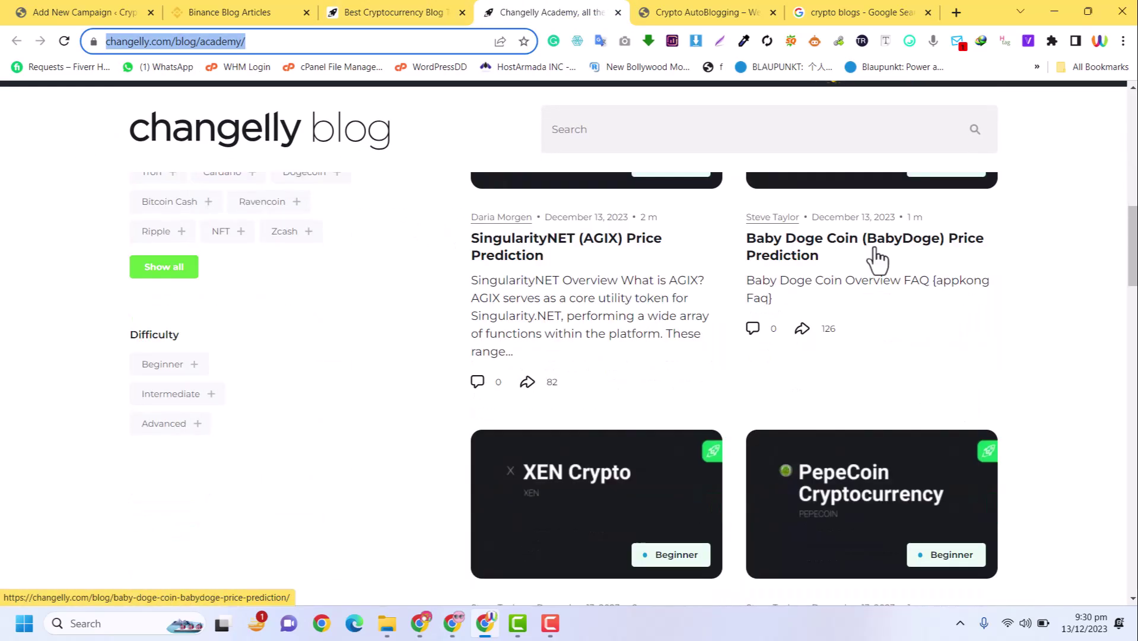
scroll(876, 261, "up", 17)
scroll(876, 261, "up", 4)
scroll(876, 262, "down", 8)
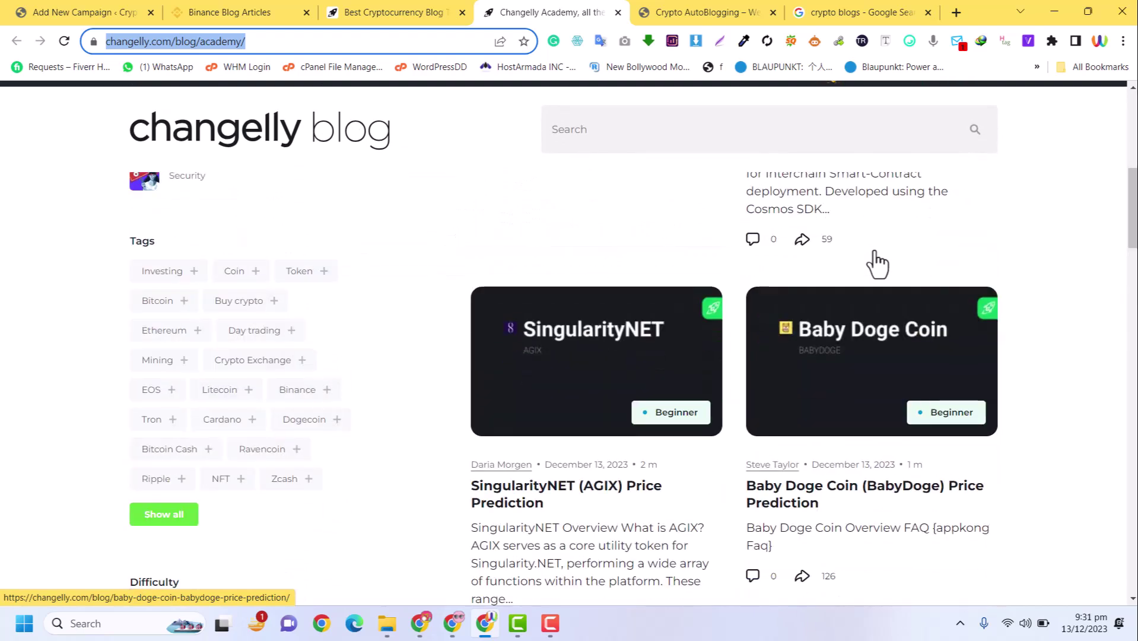
scroll(876, 263, "up", 10)
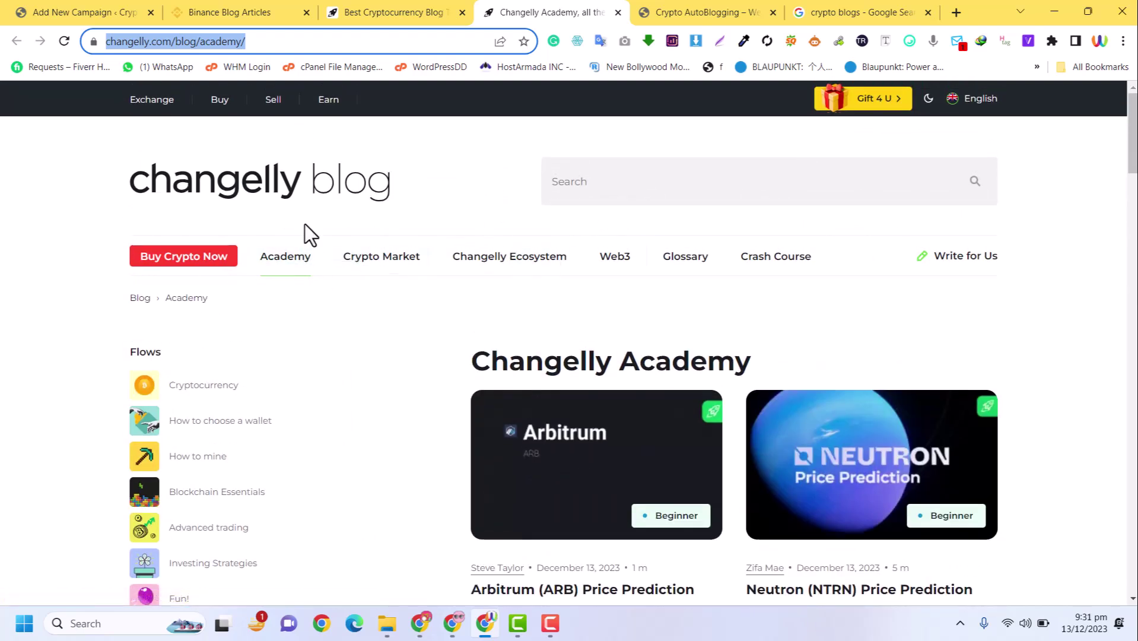
left_click(22, 207)
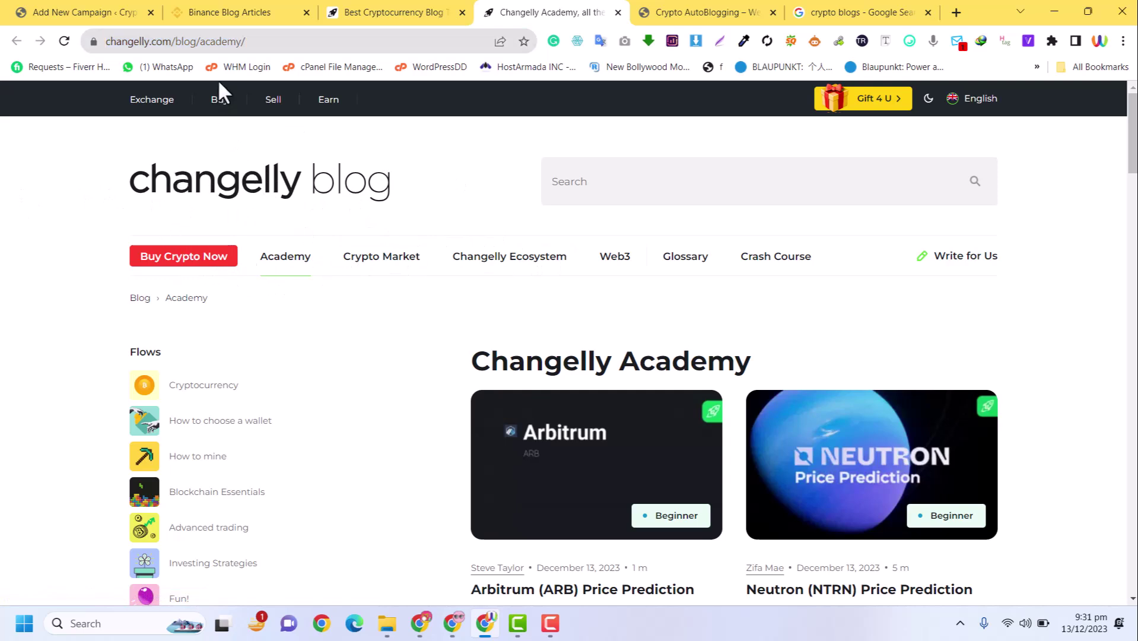
Step: Load changelly.com/blog/ in place of the Academy page and look through the blog's main page
left_click_drag(225, 41, 522, 39)
key("BackSpace")
key("Return")
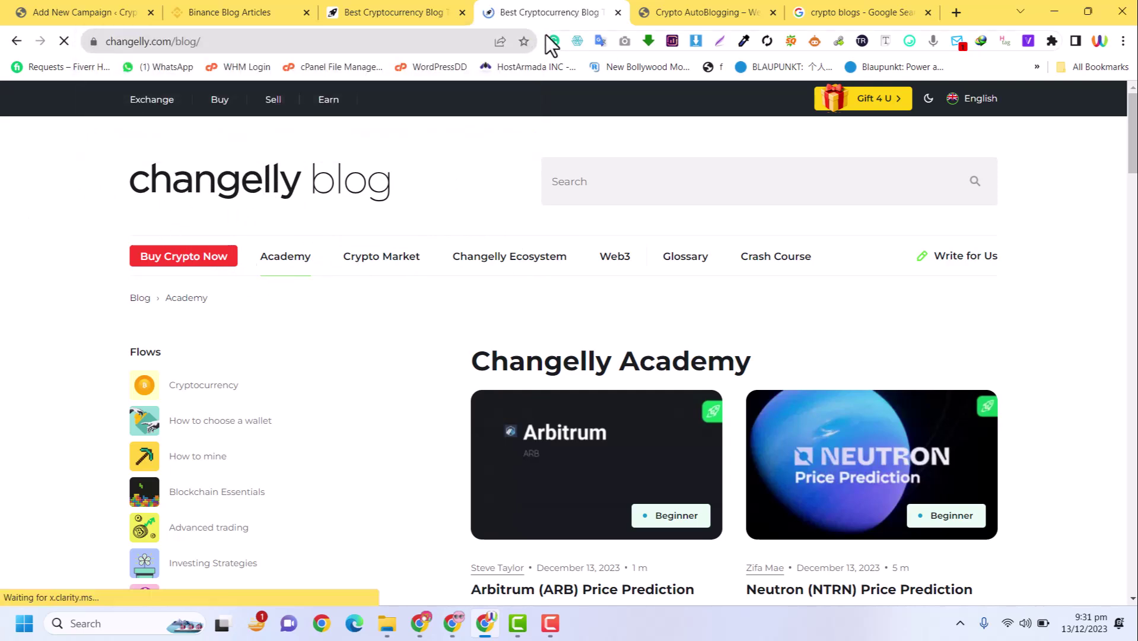
scroll(566, 332, "down", 10)
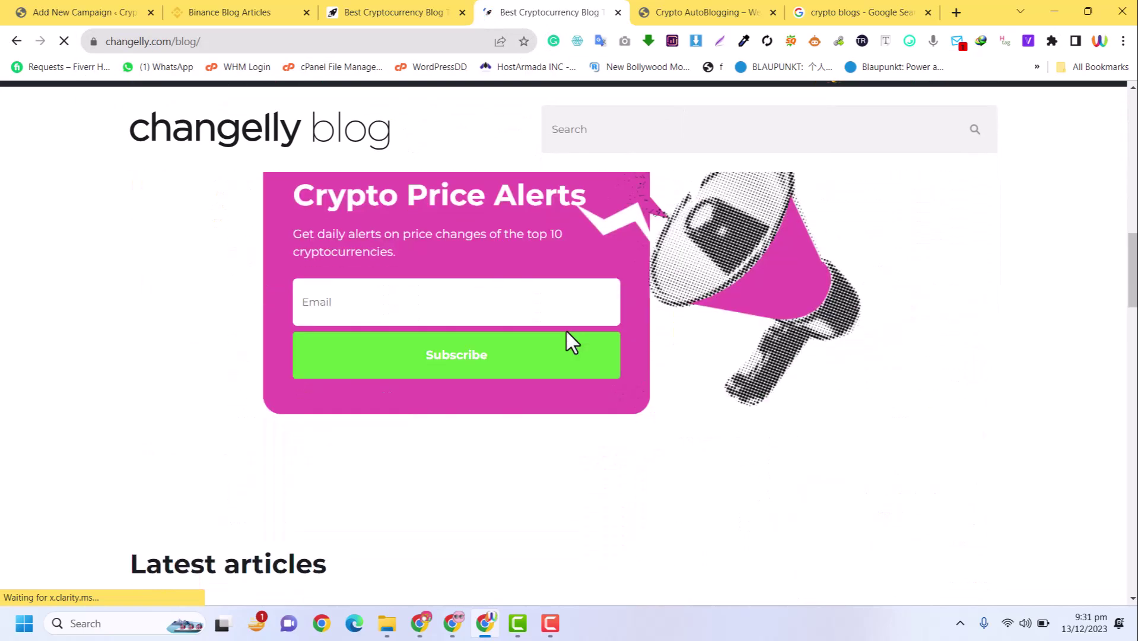
scroll(567, 332, "up", 5)
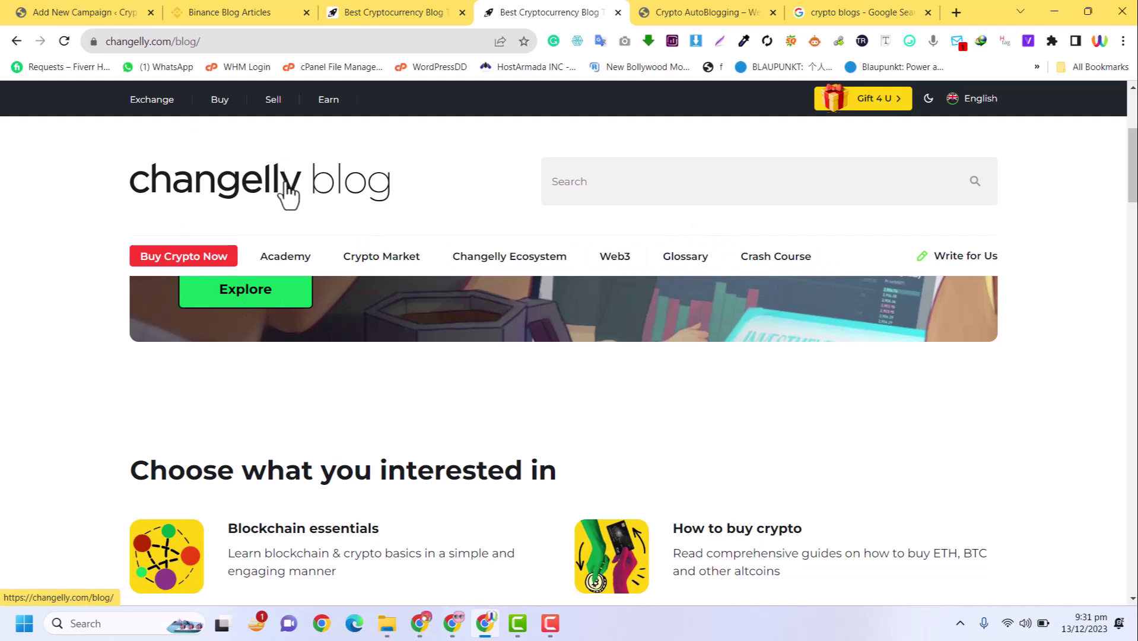
scroll(710, 308, "down", 5)
scroll(712, 318, "up", 5)
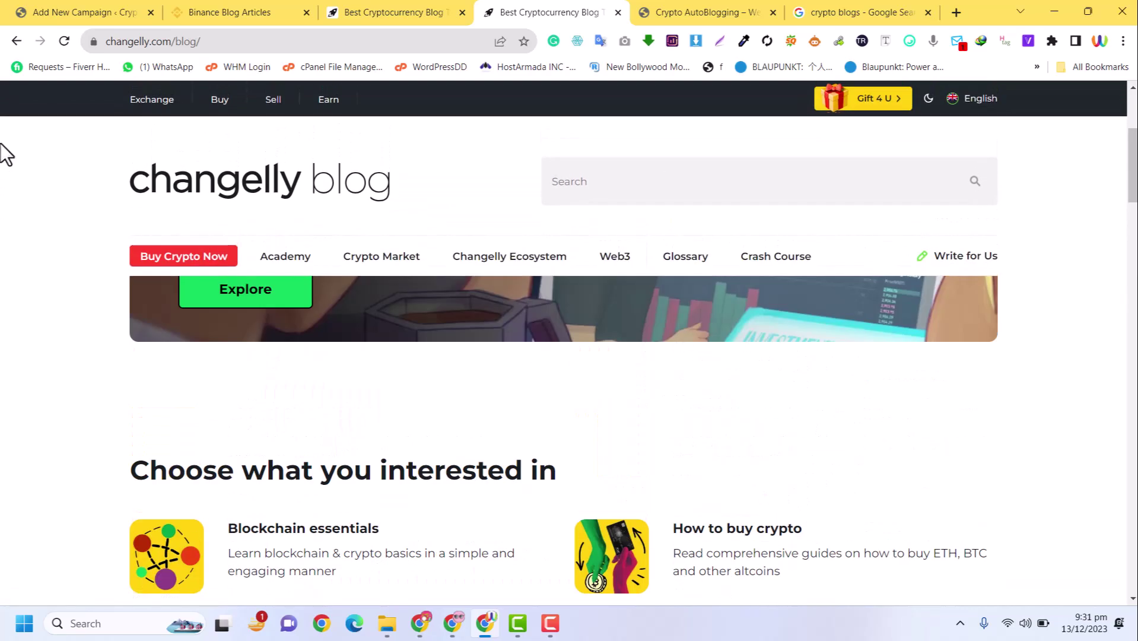
Step: Return to the WordPress dashboard and open the post categories management page
left_click(59, 12)
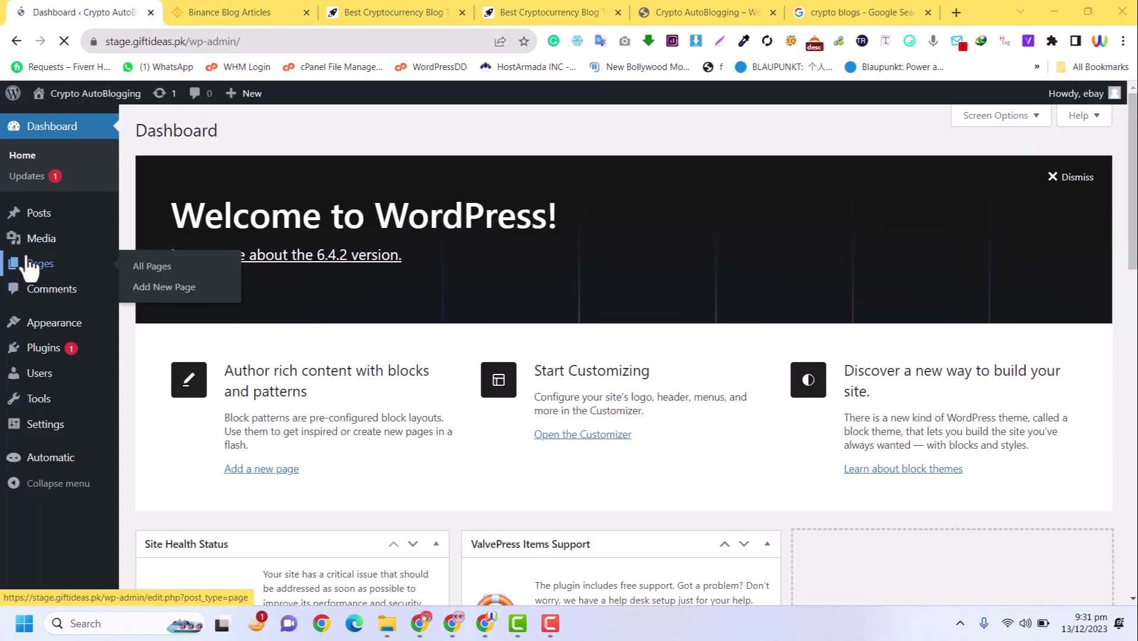
mouse_move(75, 242)
left_click(382, 9)
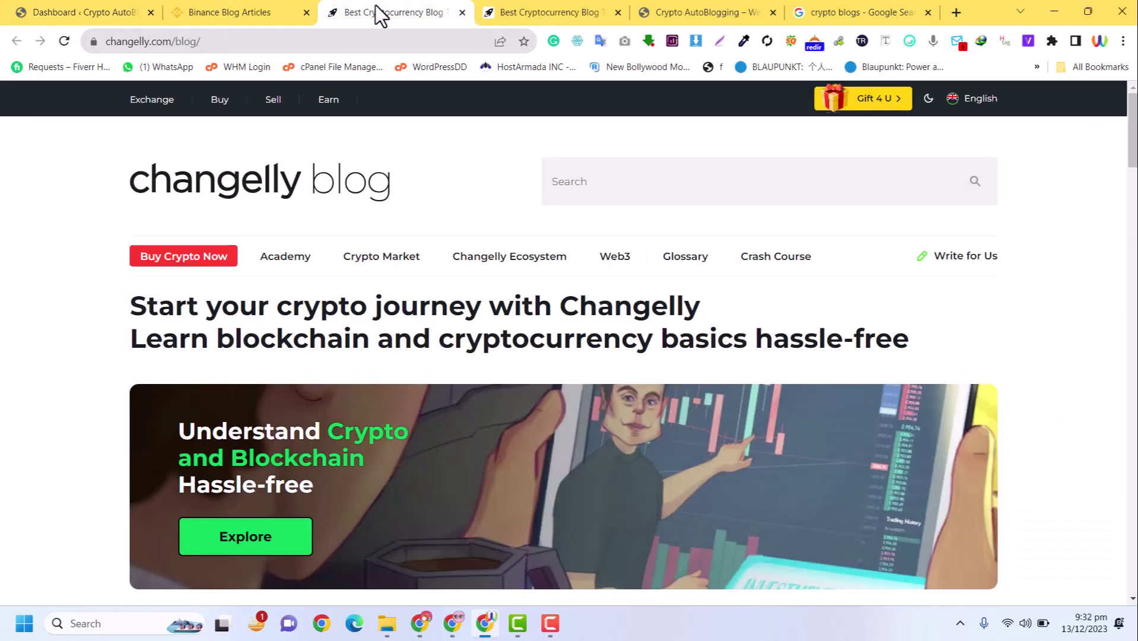
scroll(594, 394, "down", 5)
scroll(500, 371, "up", 5)
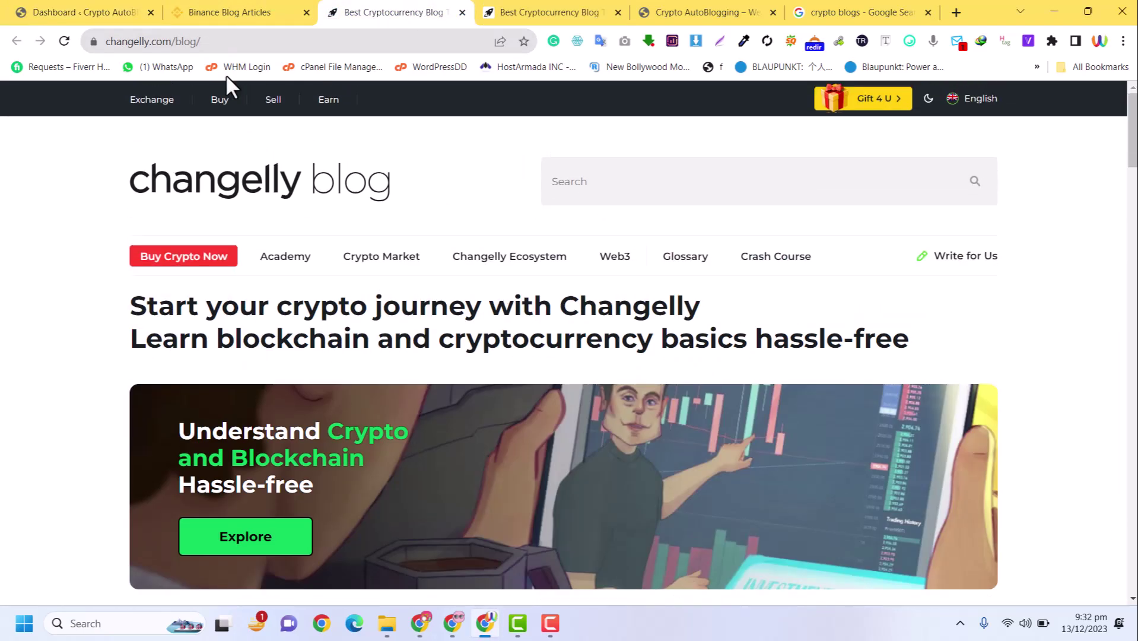
left_click(89, 10)
mouse_move(39, 221)
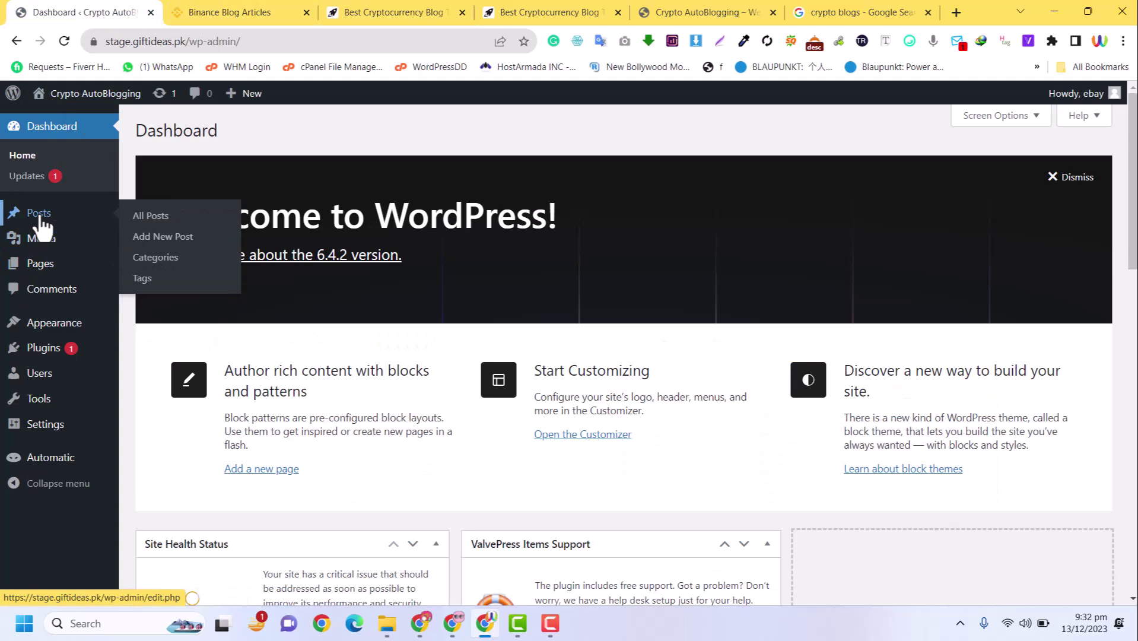
left_click(155, 258)
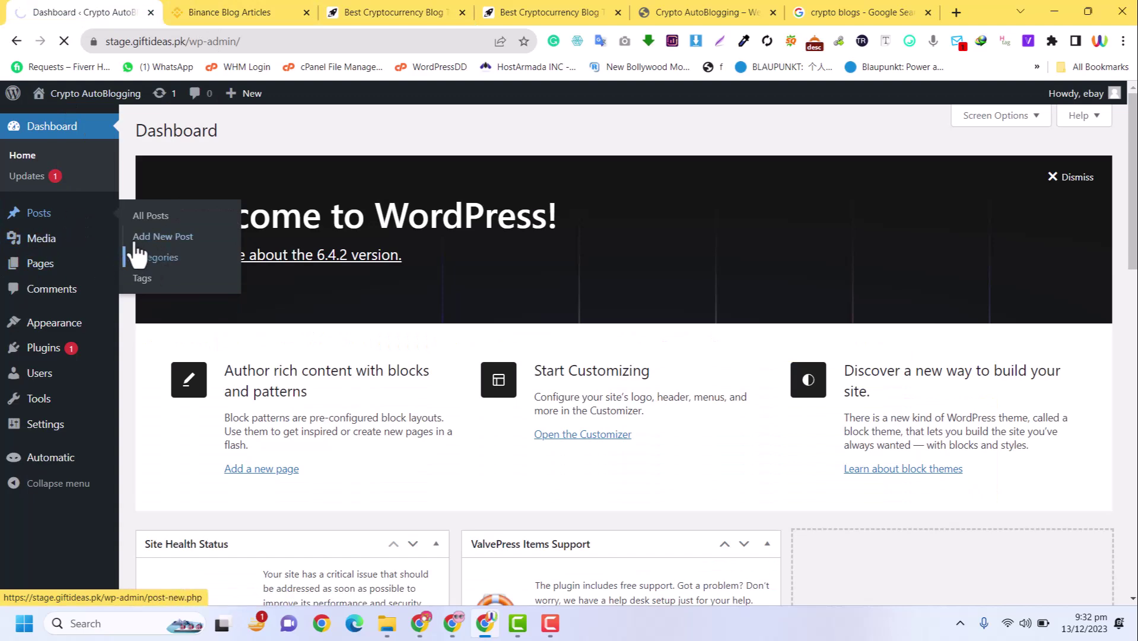
Step: Close the Binance Blog Articles browser tab
left_click(214, 7)
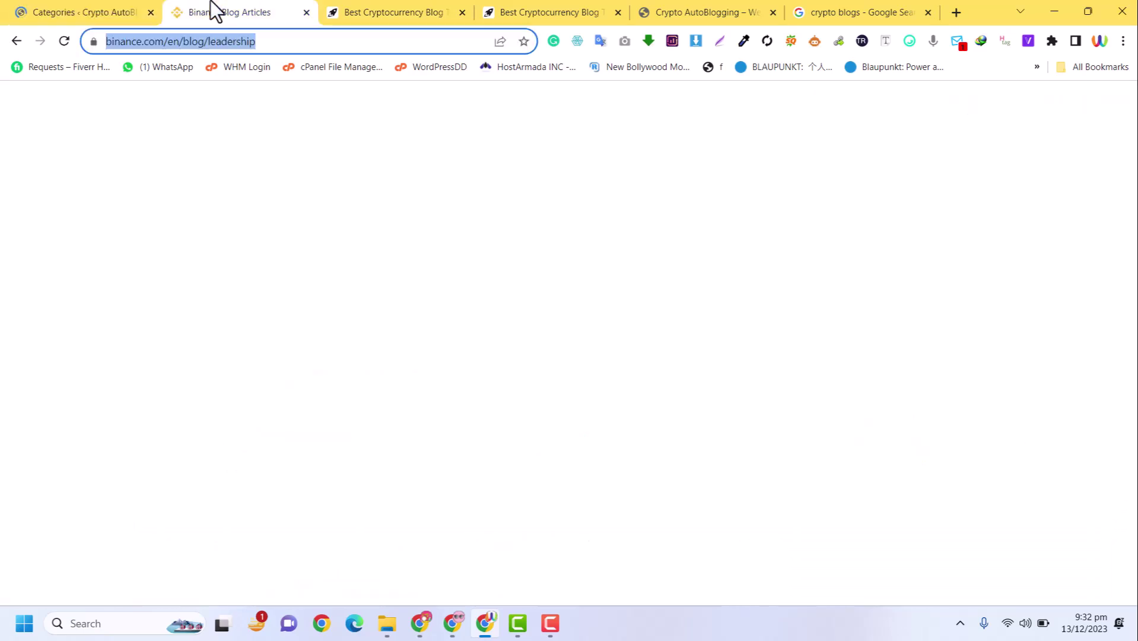
left_click(329, 8)
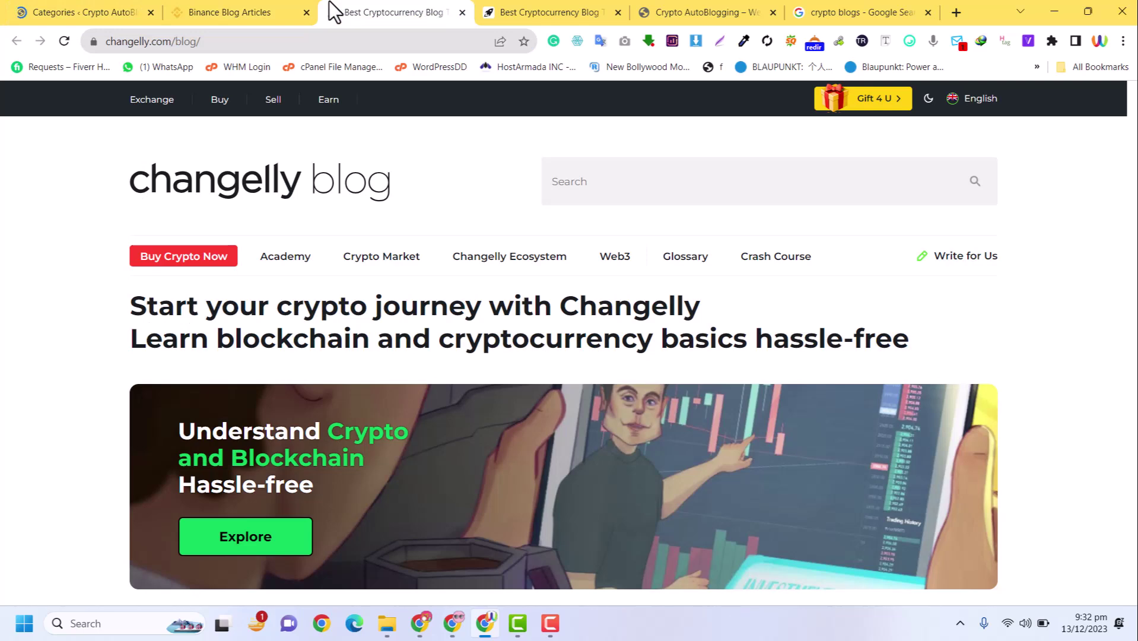
middle_click(225, 8)
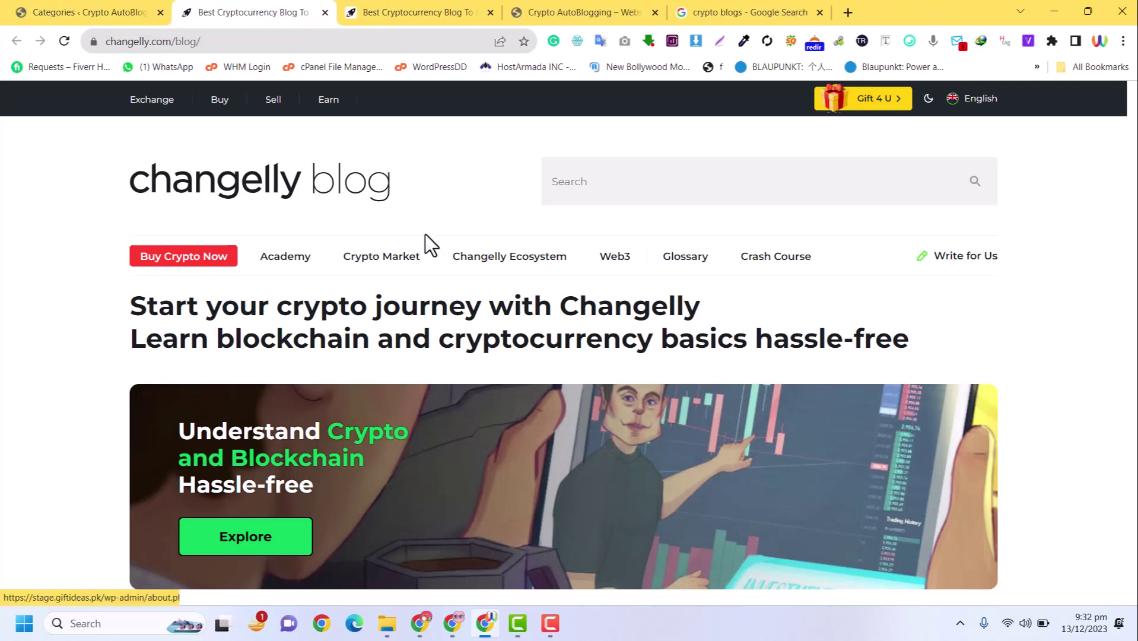
Step: Delete the existing post categories Community, Ecosystem, Leadership, Markets and Tech, keeping only Uncategorized
left_click(90, 10)
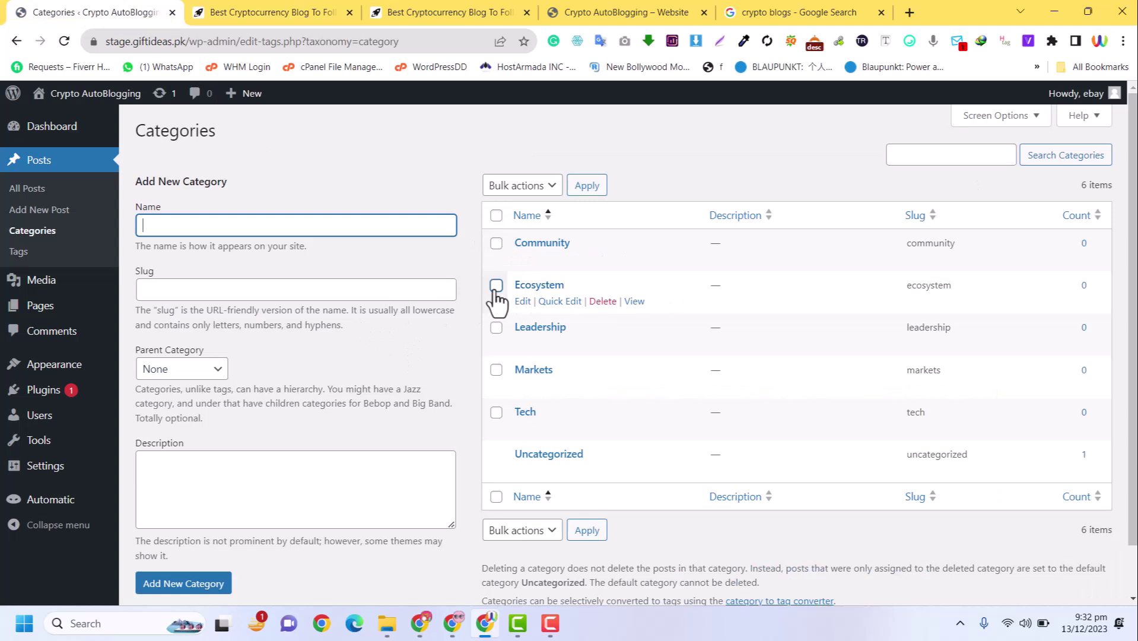
mouse_move(680, 286)
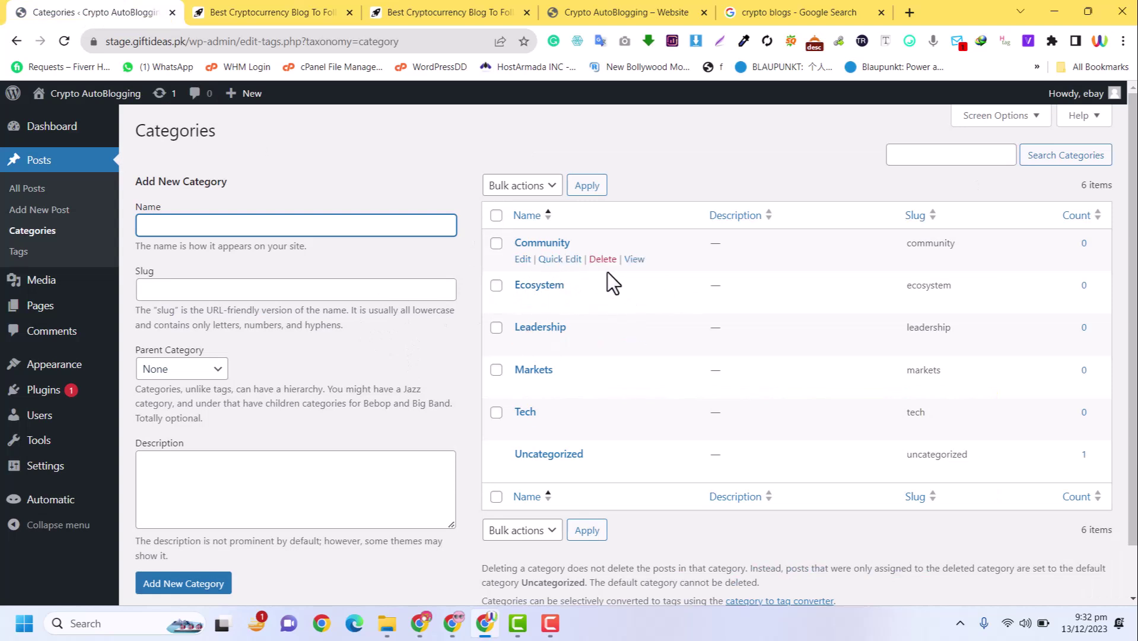
left_click(602, 259)
left_click(654, 150)
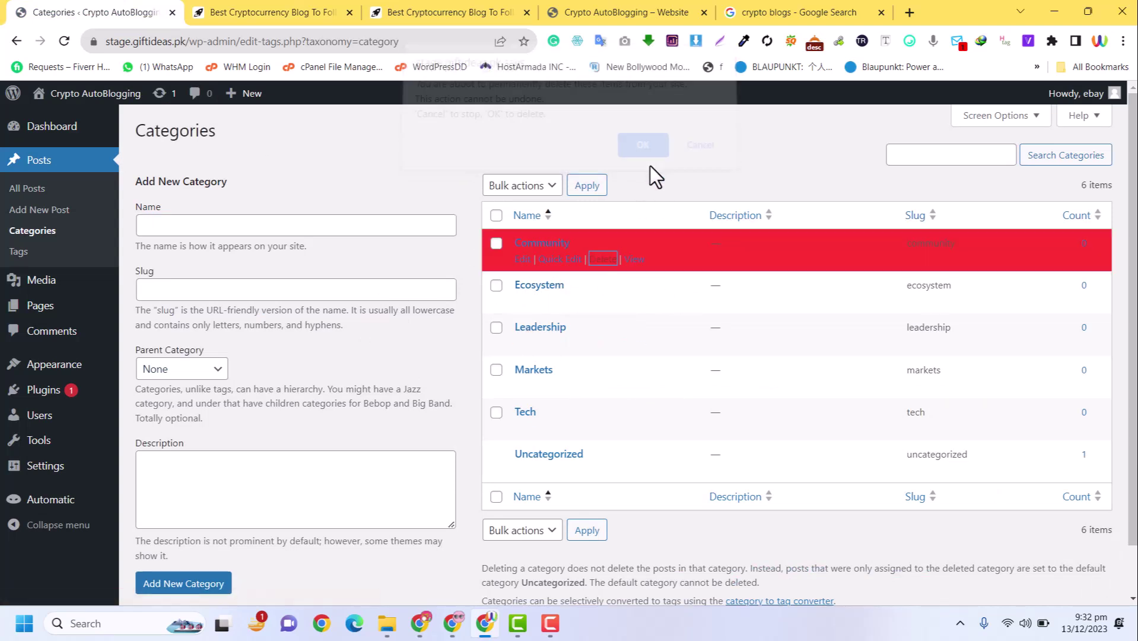
left_click(602, 301)
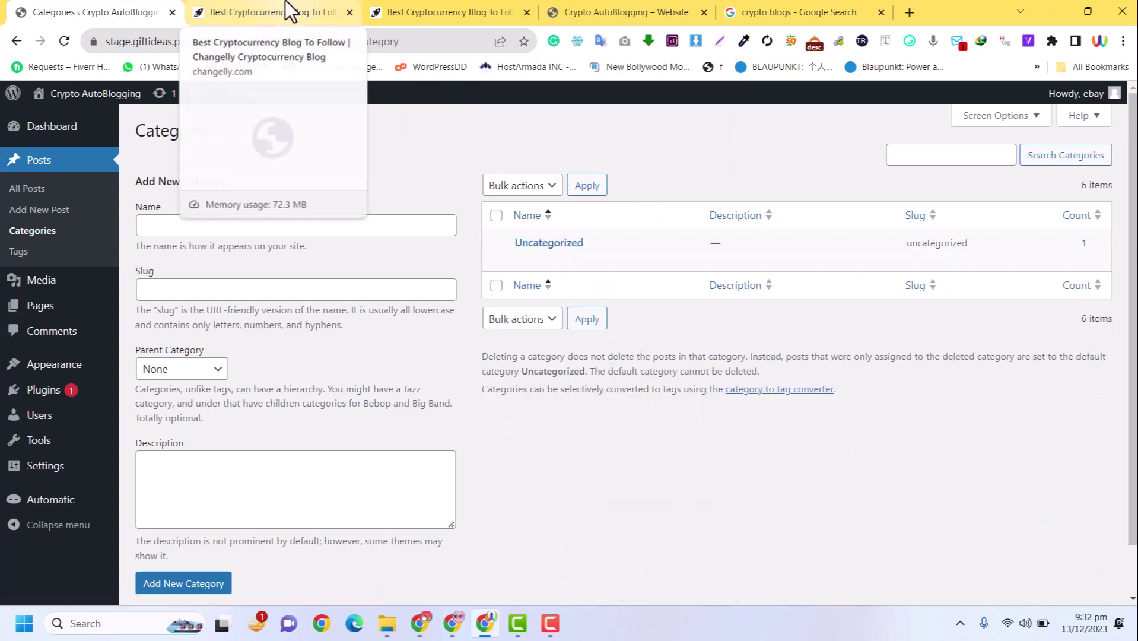
Step: Copy the section name "Academy" from the Changelly blog and add it as a new WordPress post category
left_click(414, 9)
left_click(256, 7)
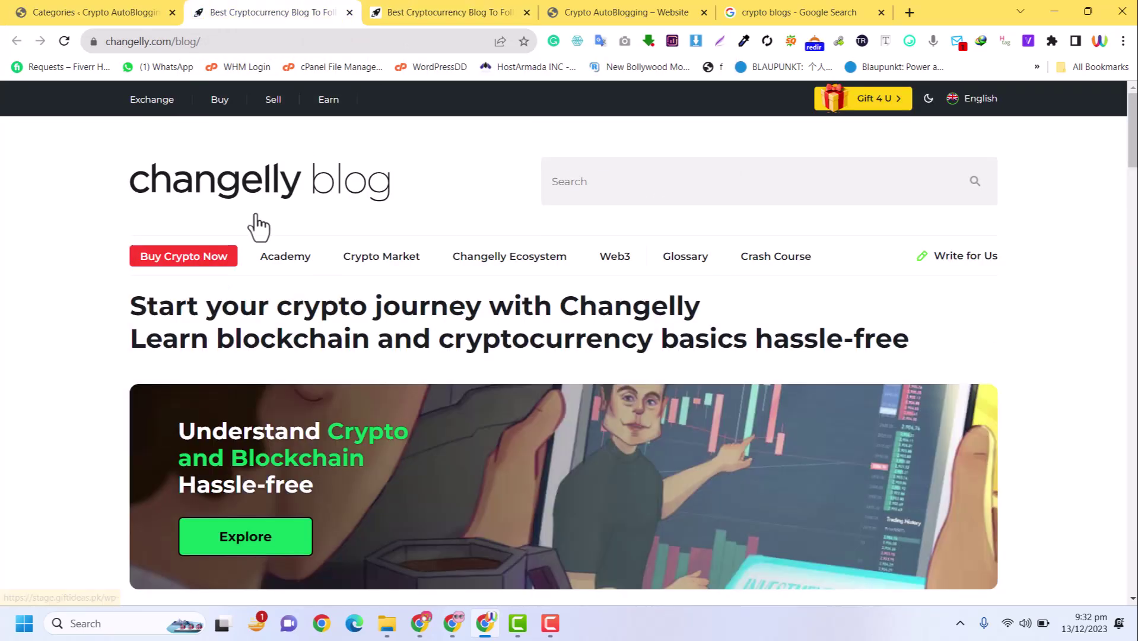
left_click(141, 7)
left_click(286, 8)
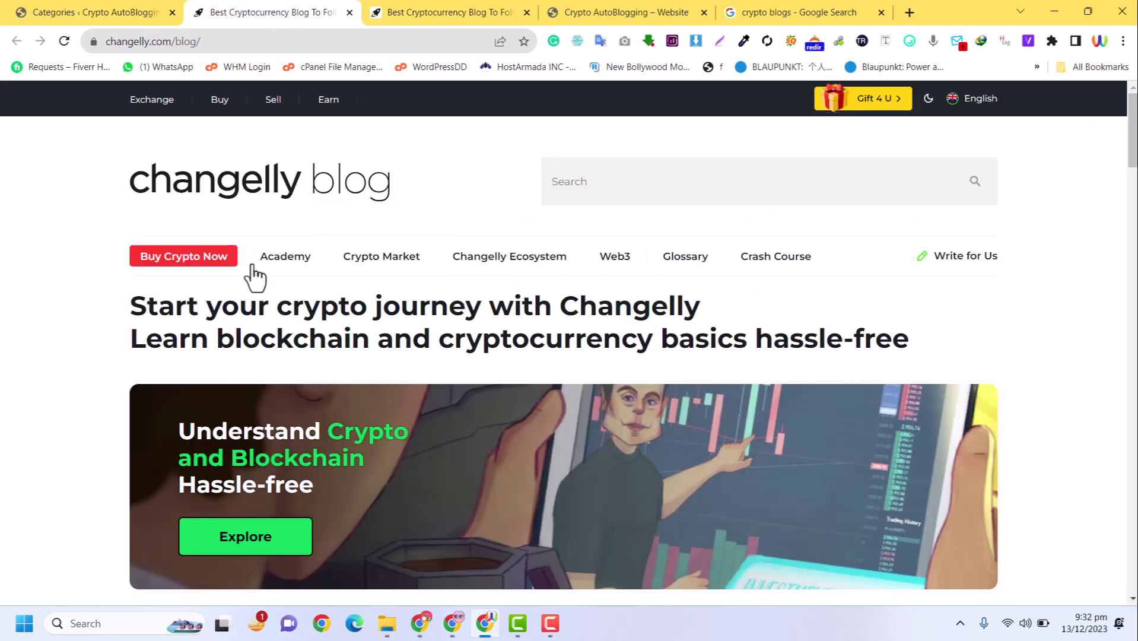
left_click_drag(257, 258, 324, 264)
key("ctrl+c")
left_click(117, 7)
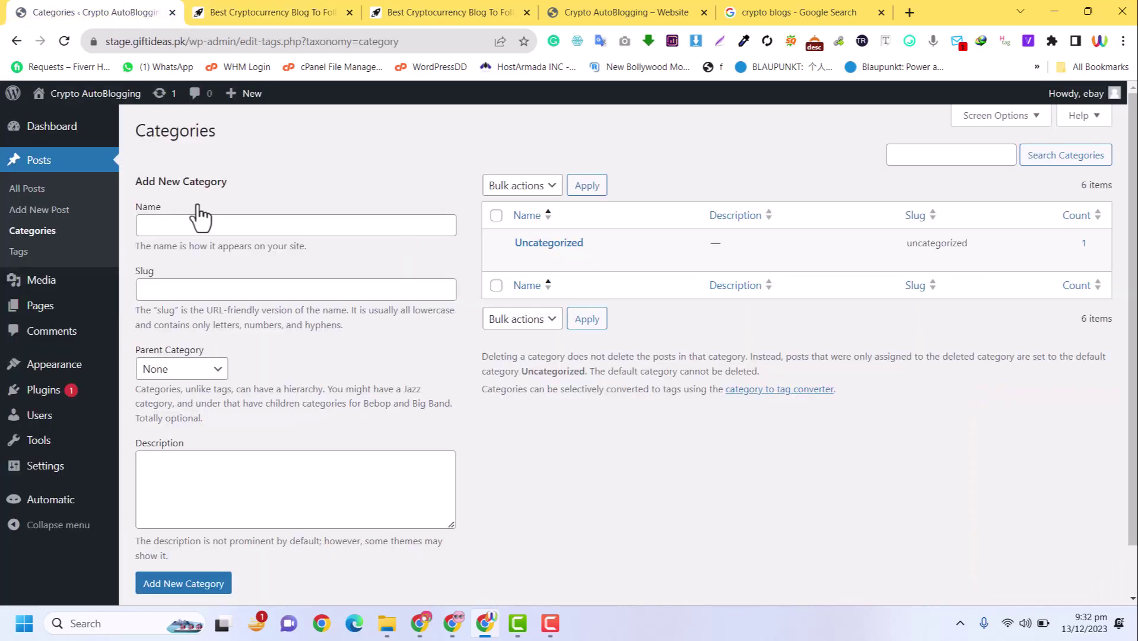
left_click(213, 227)
key("ctrl+v")
scroll(190, 500, "down", 1)
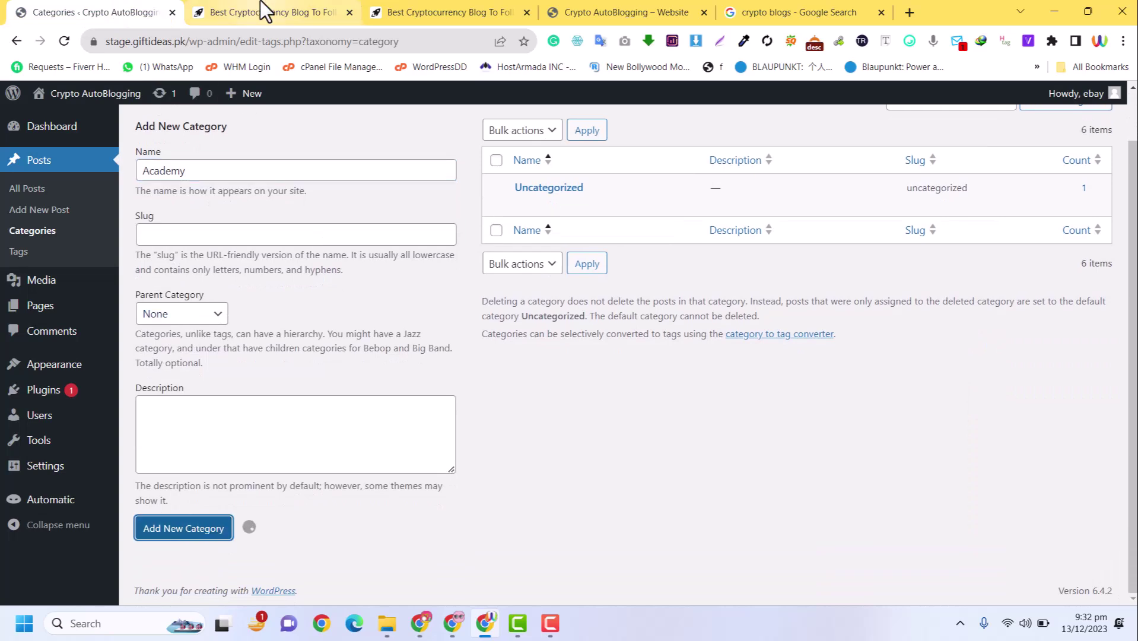
Step: Take the section name "Crypto Market" from the Changelly blog and add it as a post category
left_click(261, 9)
left_click_drag(380, 252, 442, 201)
left_click_drag(343, 256, 245, 175)
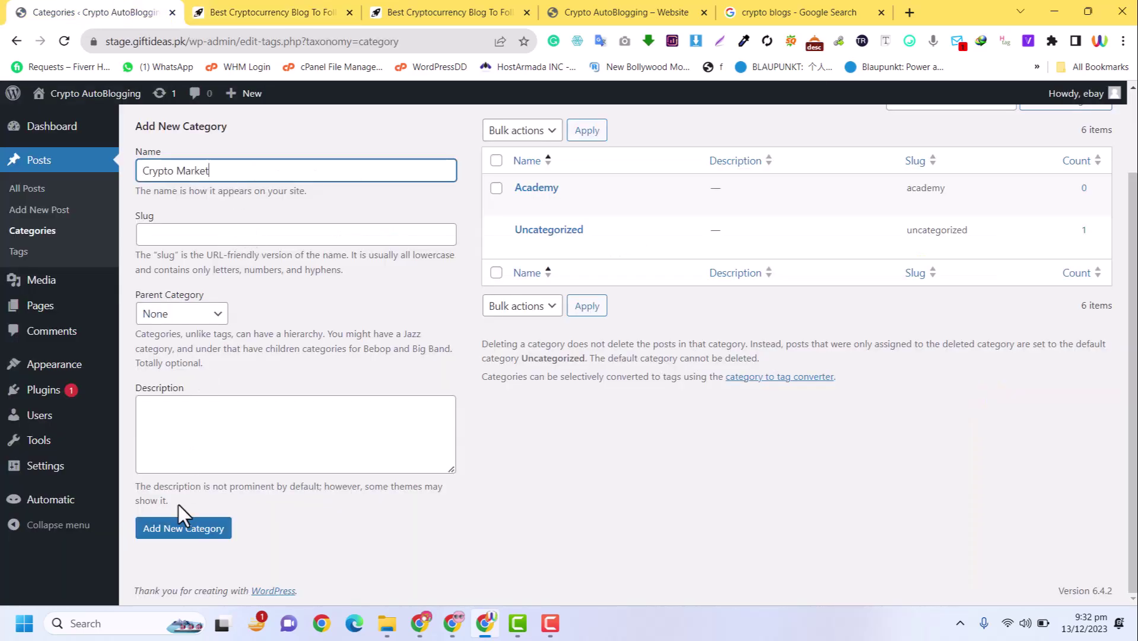
left_click(190, 528)
Step: Take the section name "Web3" from the Changelly blog and add it as a post category
left_click(250, 8)
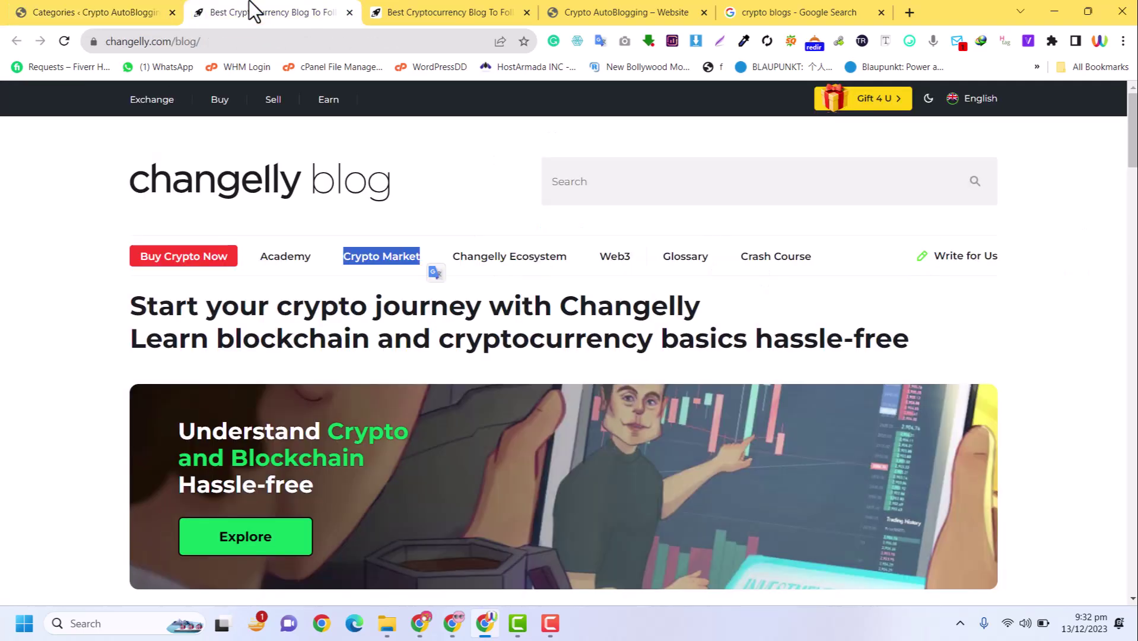
left_click(470, 180)
left_click_drag(596, 256, 210, 157)
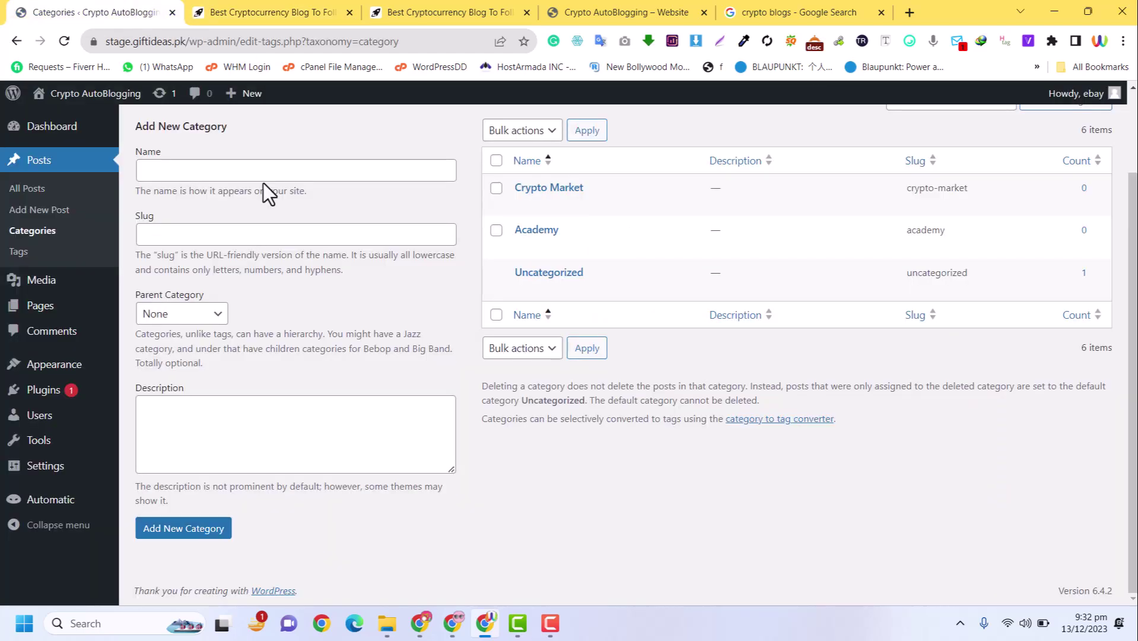
left_click(247, 174)
left_click(178, 528)
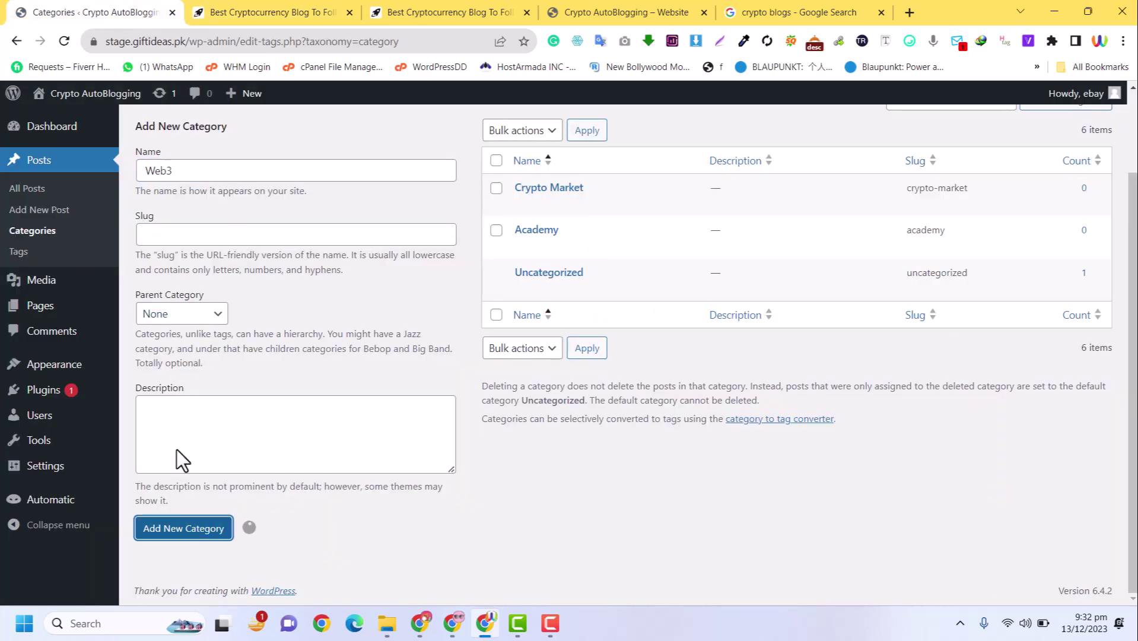
Step: Copy the section name "Glossary" from the Changelly blog and add it as a post category
left_click(265, 7)
left_click_drag(691, 256, 263, 256)
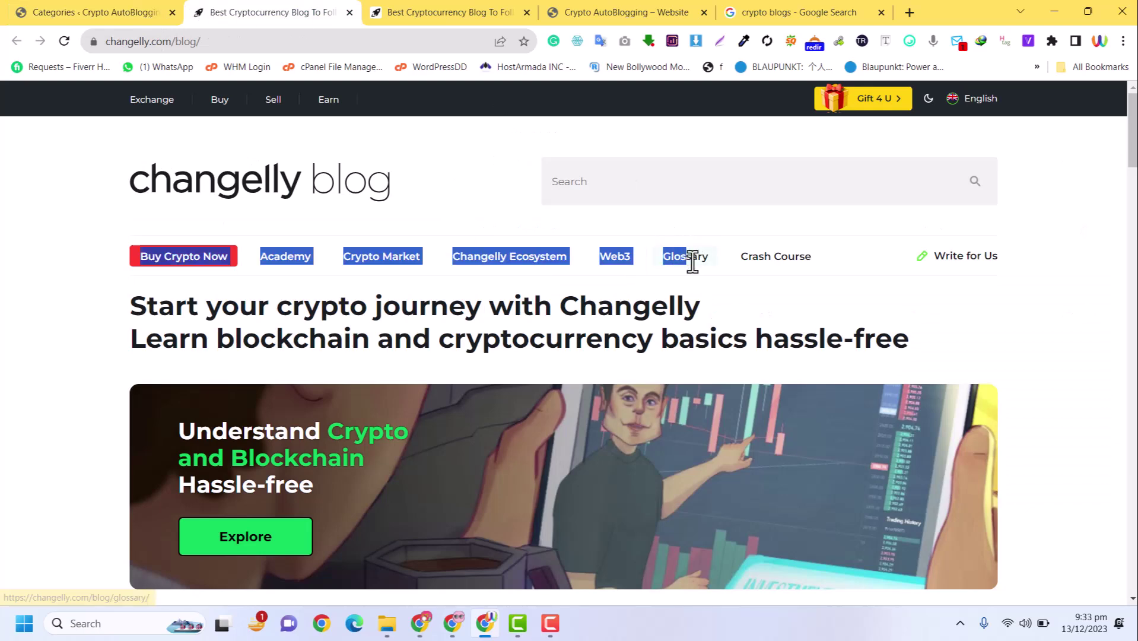
left_click(265, 230, "shift")
left_click(87, 185)
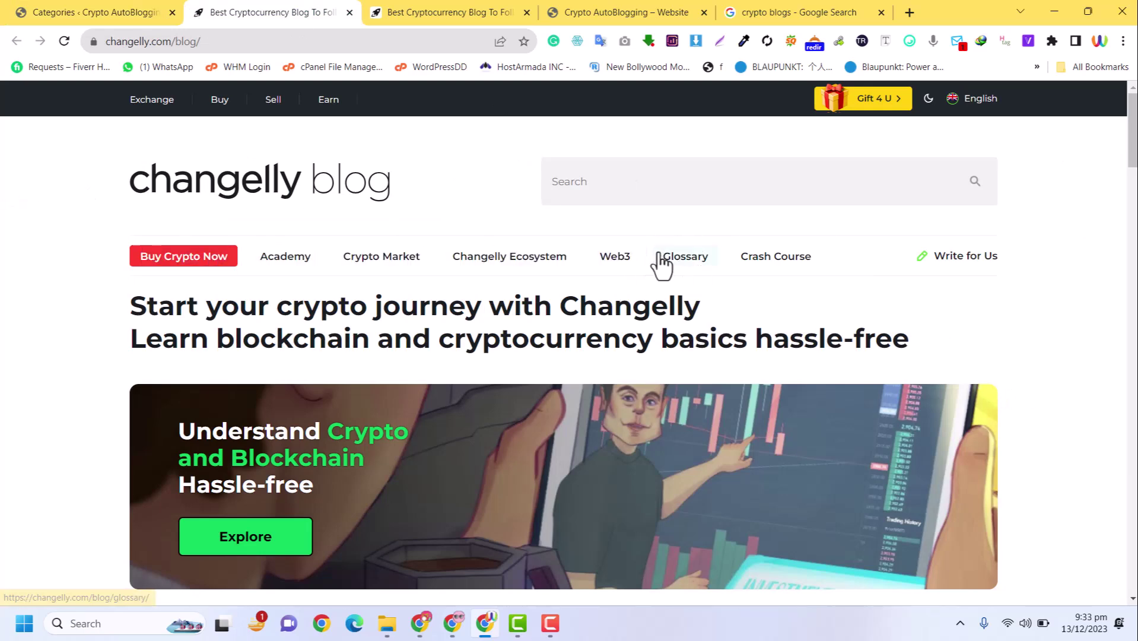
left_click_drag(654, 249, 706, 261)
key("ctrl+c")
key("ctrl+Page_Up")
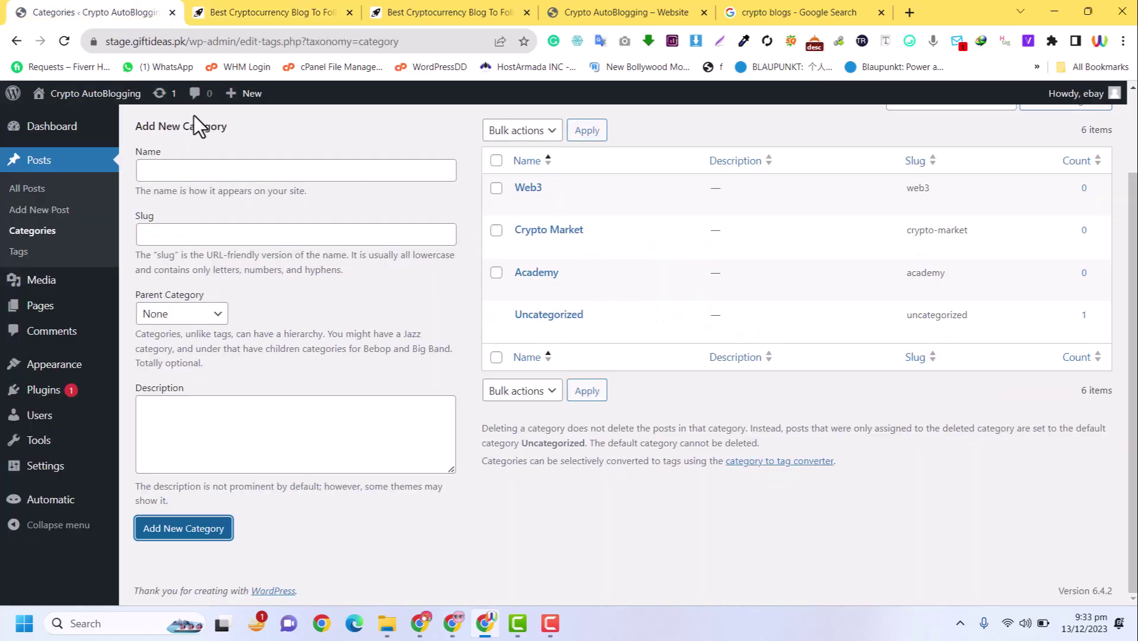
left_click(249, 169)
key("ctrl+v")
left_click(178, 530)
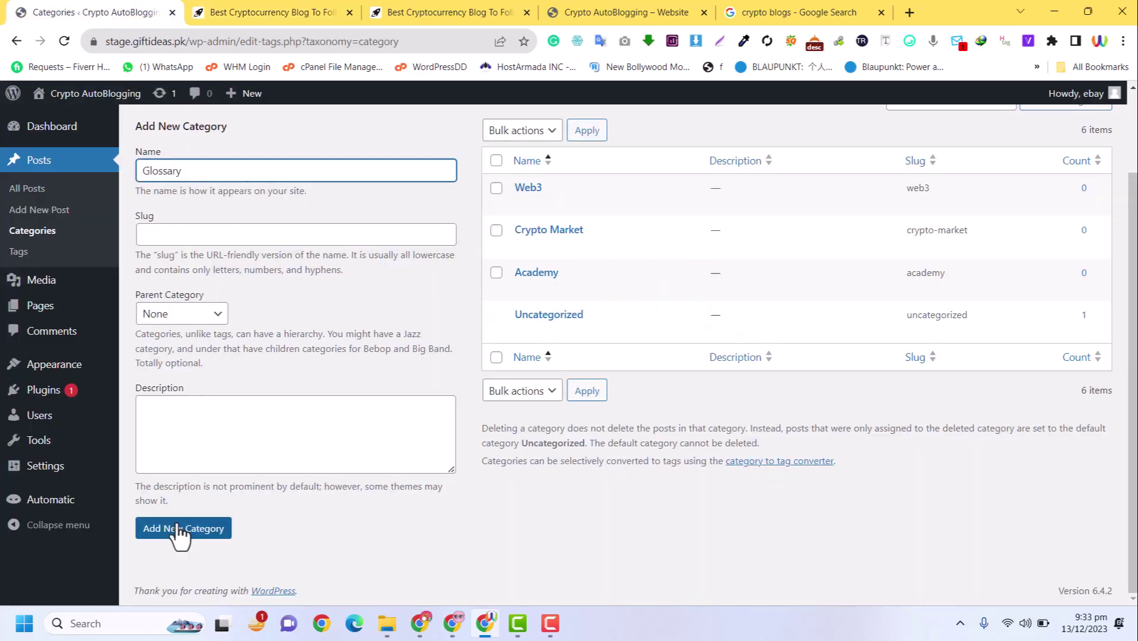
left_click(273, 12)
left_click(448, 200)
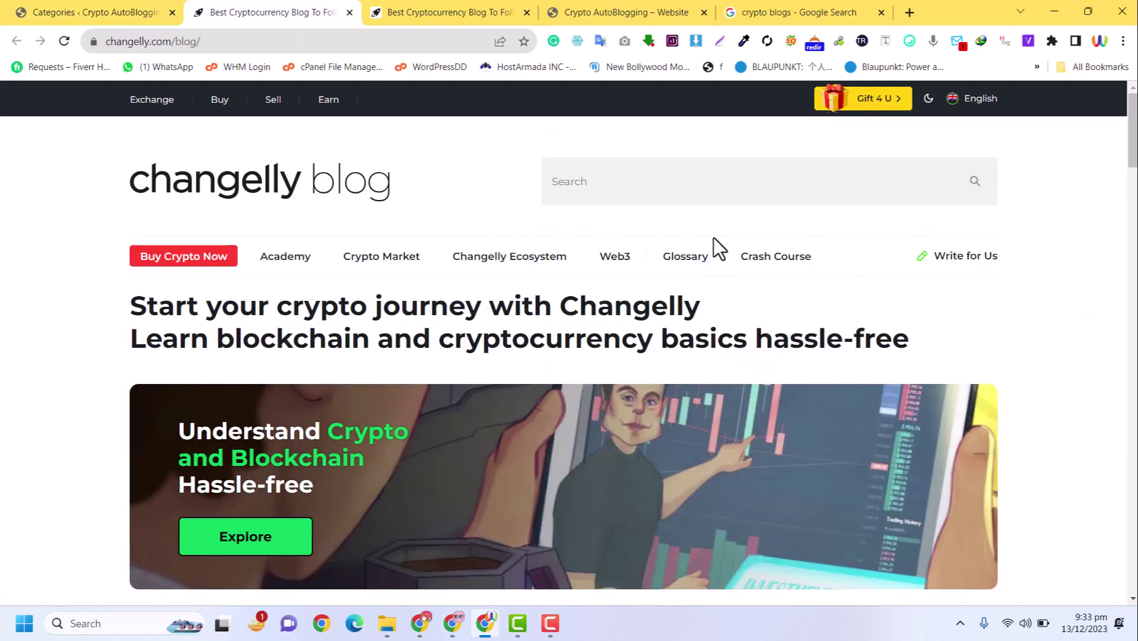
left_click_drag(738, 252, 820, 260)
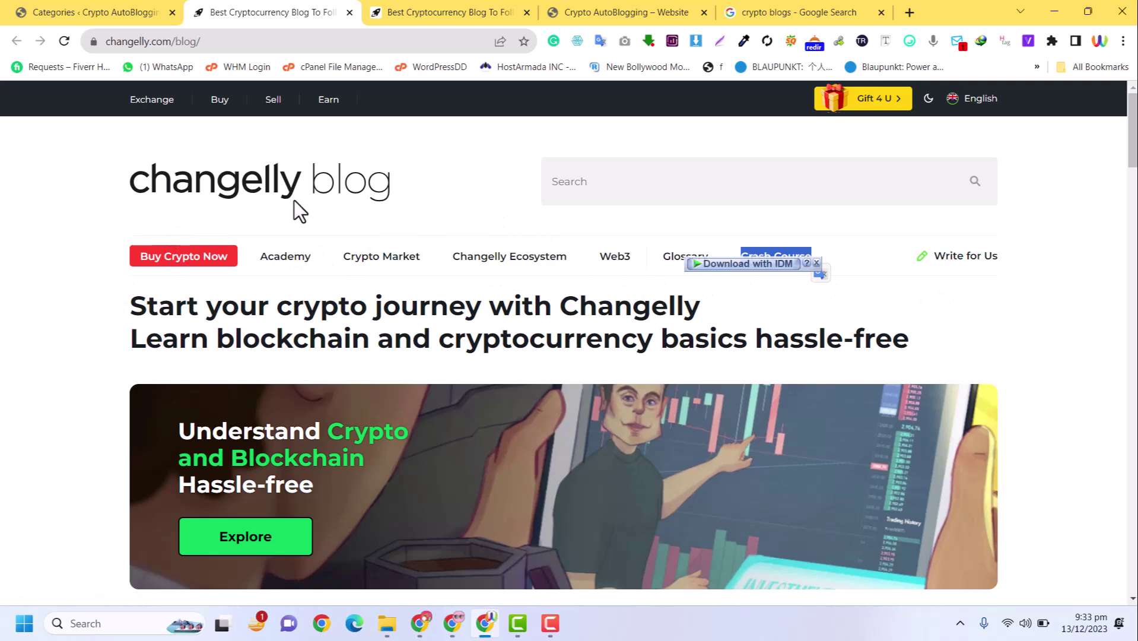
Step: Start a new WordPress Automatic campaign on the WordPress site
left_click(122, 11)
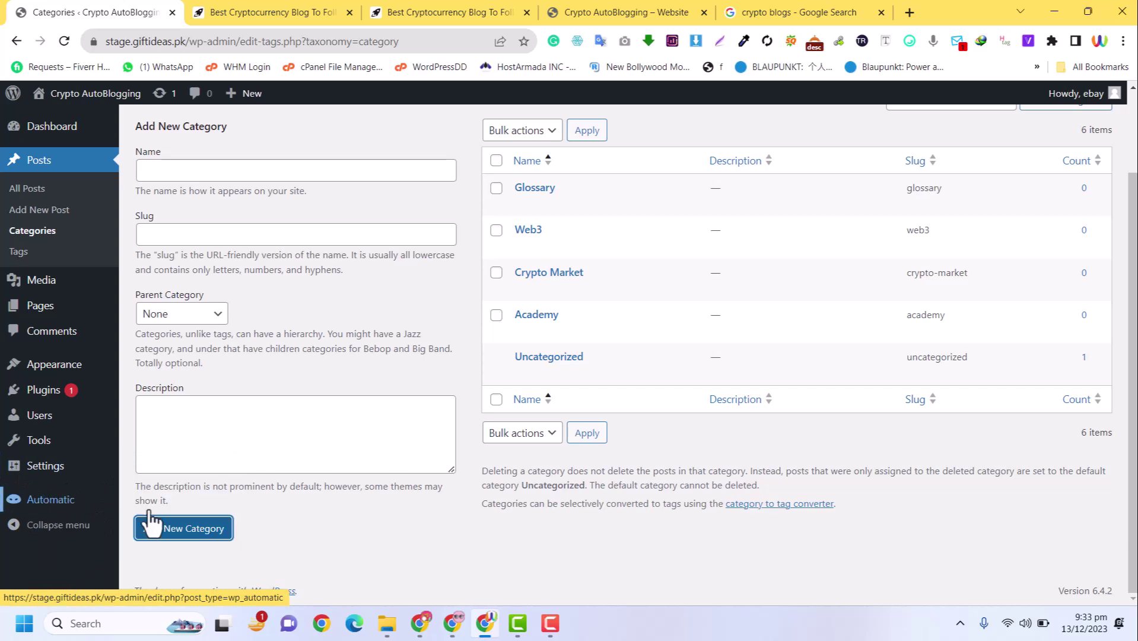
mouse_move(56, 497)
left_click(159, 493)
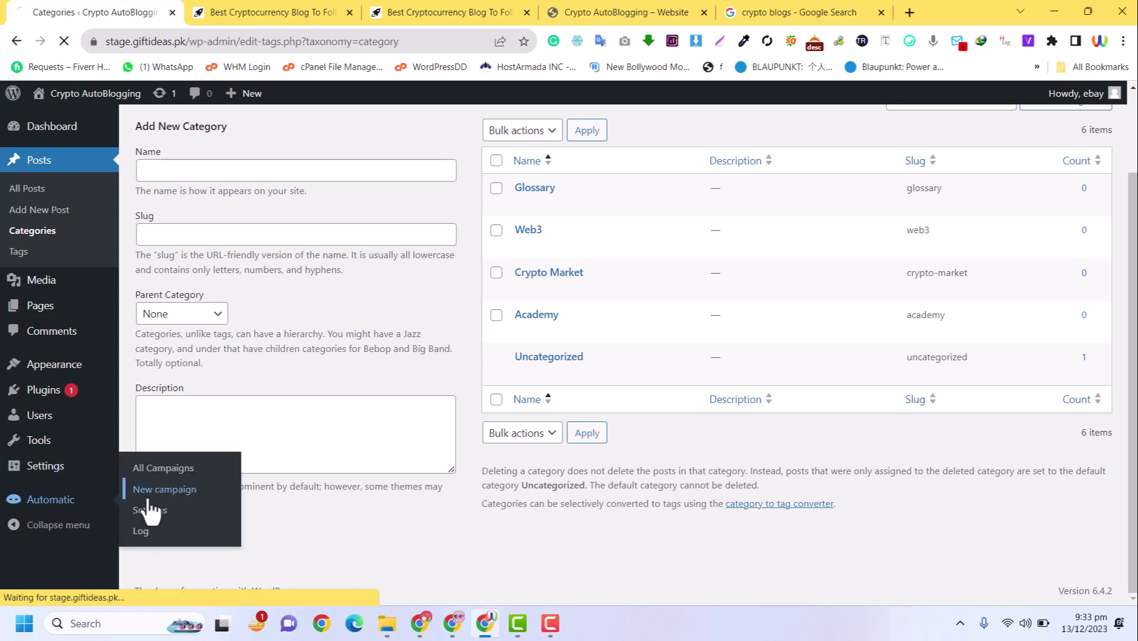
Step: Copy the link address of the Academy section from the Changelly blog's navigation
left_click(272, 8)
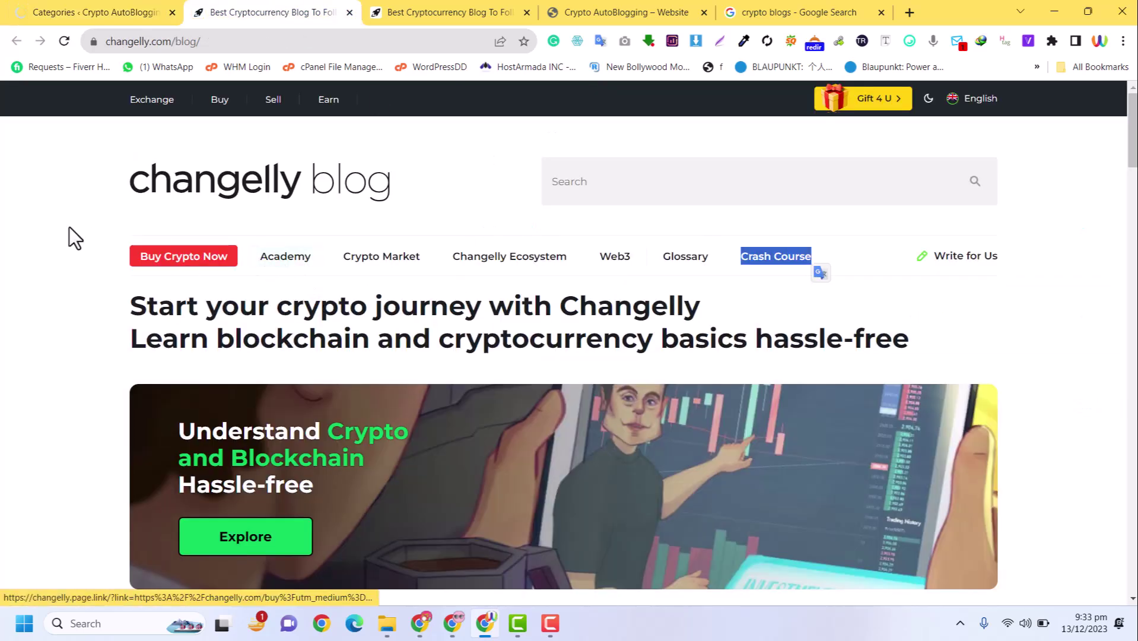
left_click(414, 276)
right_click(286, 258)
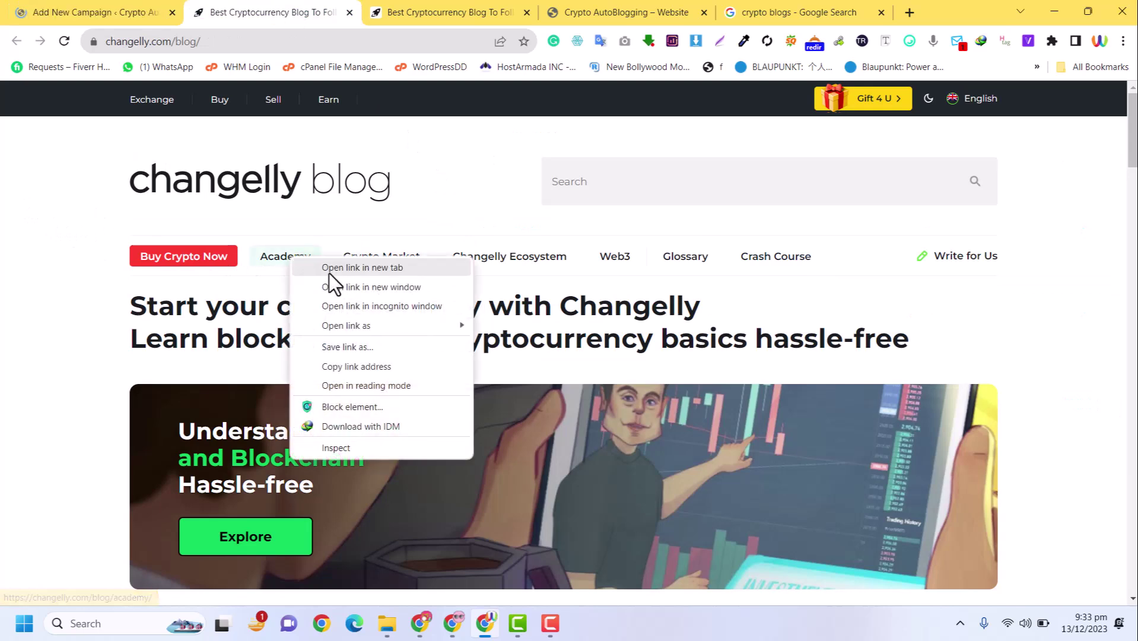
left_click(348, 384)
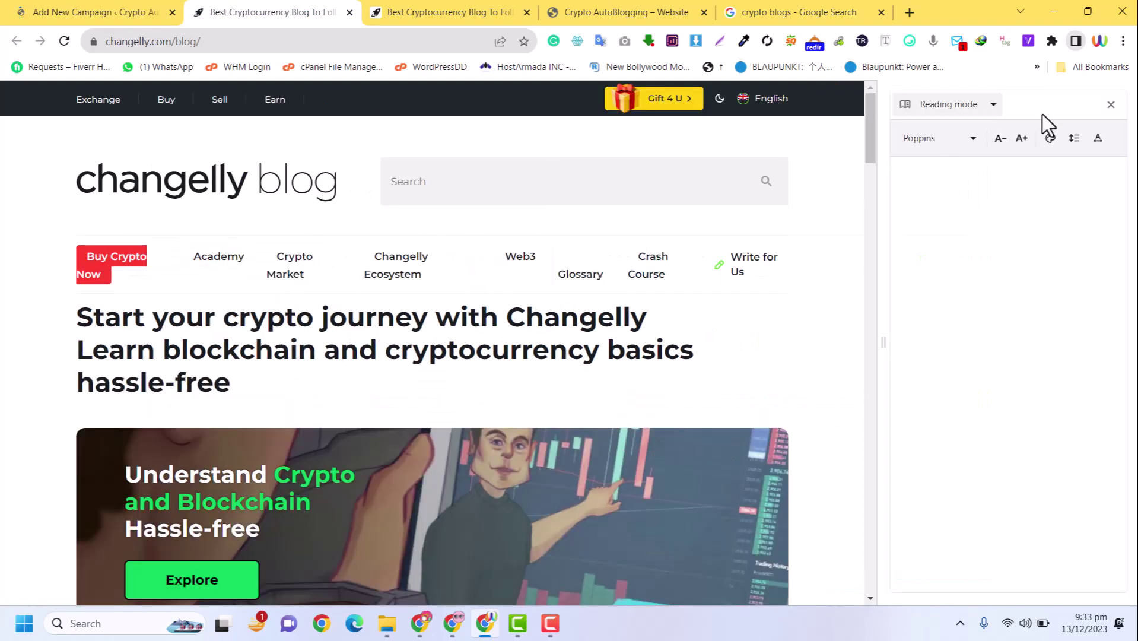
left_click(1111, 105)
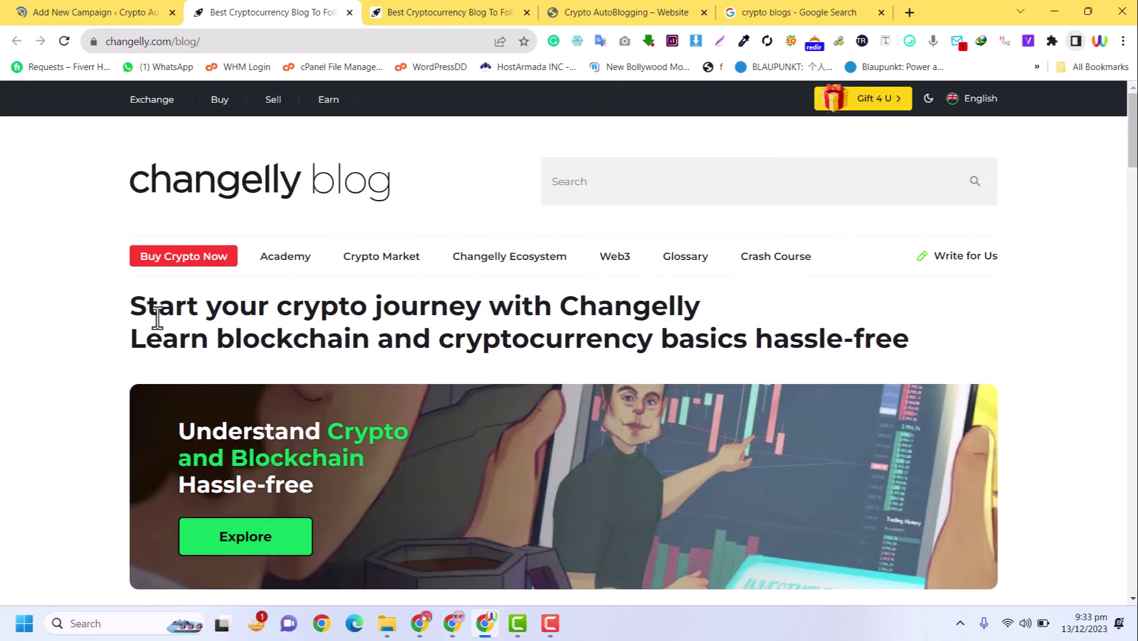
right_click(296, 263)
left_click(357, 374)
left_click(66, 11)
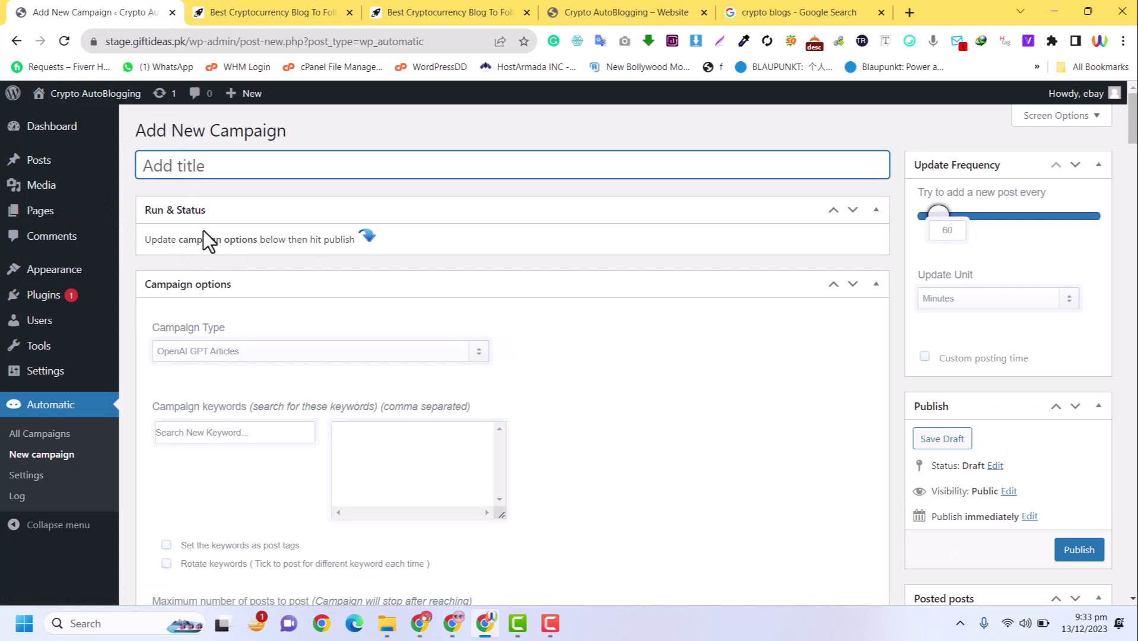
left_click(209, 355)
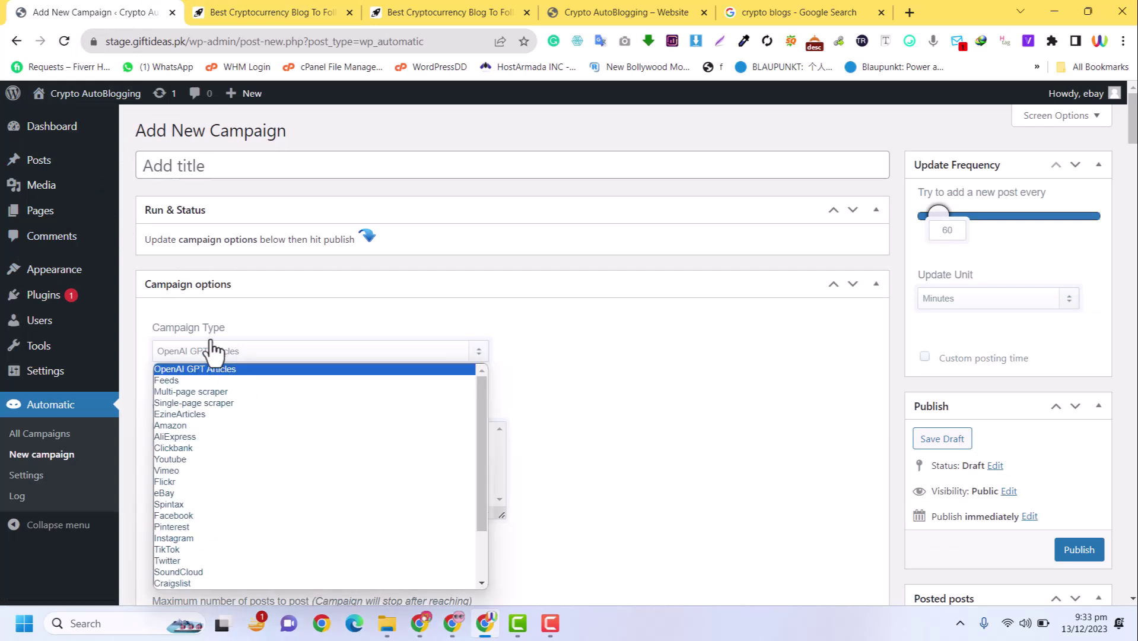
left_click(203, 391)
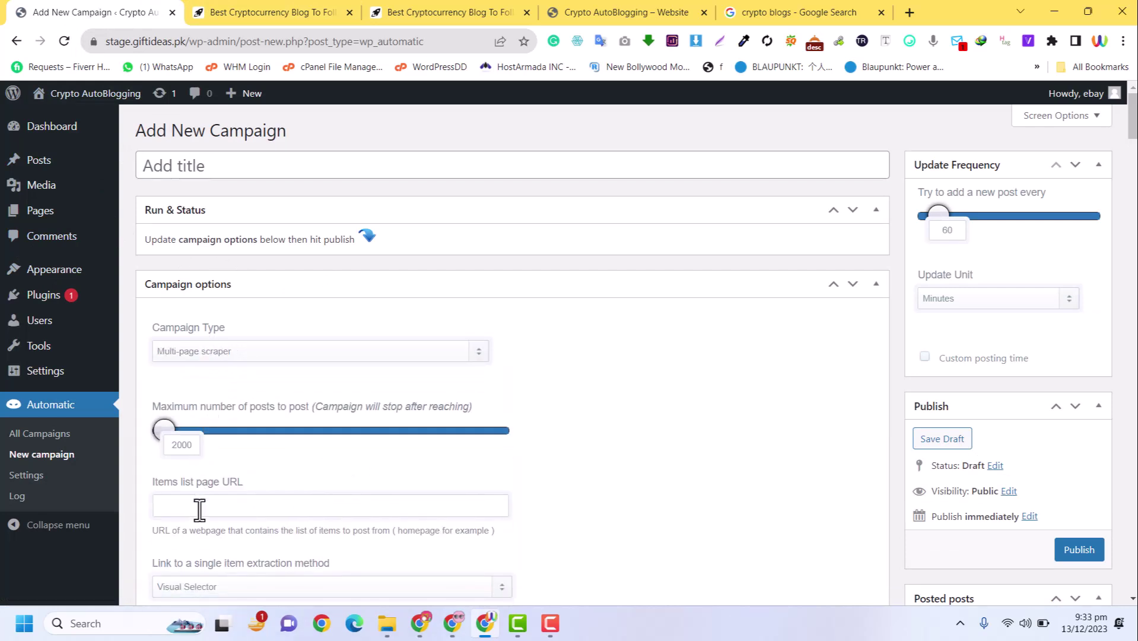
left_click(199, 505)
key("ctrl+v")
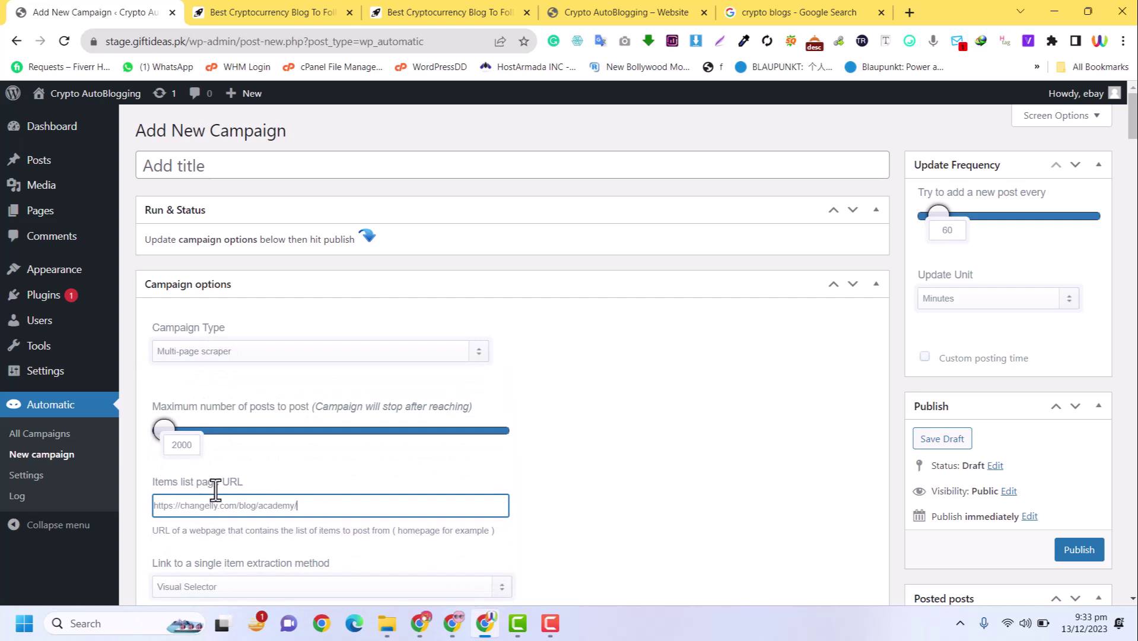
left_click(188, 163)
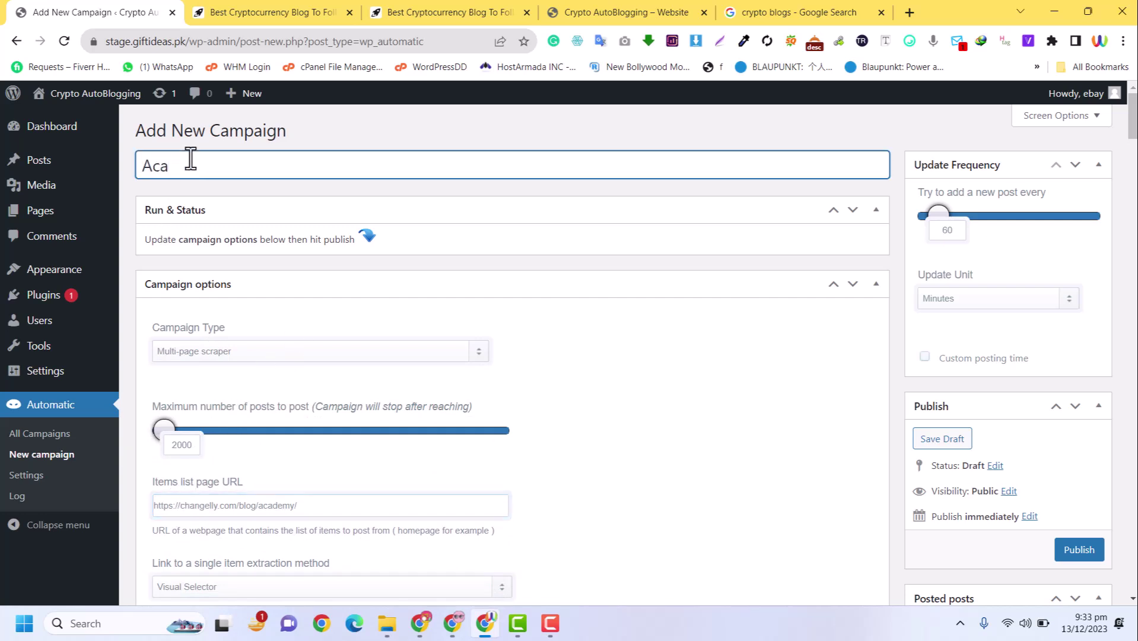
Step: Use the visual selector to pick the "Arbitrum (ARB) Price Prediction" post title as the single item link
scroll(245, 214, "down", 4)
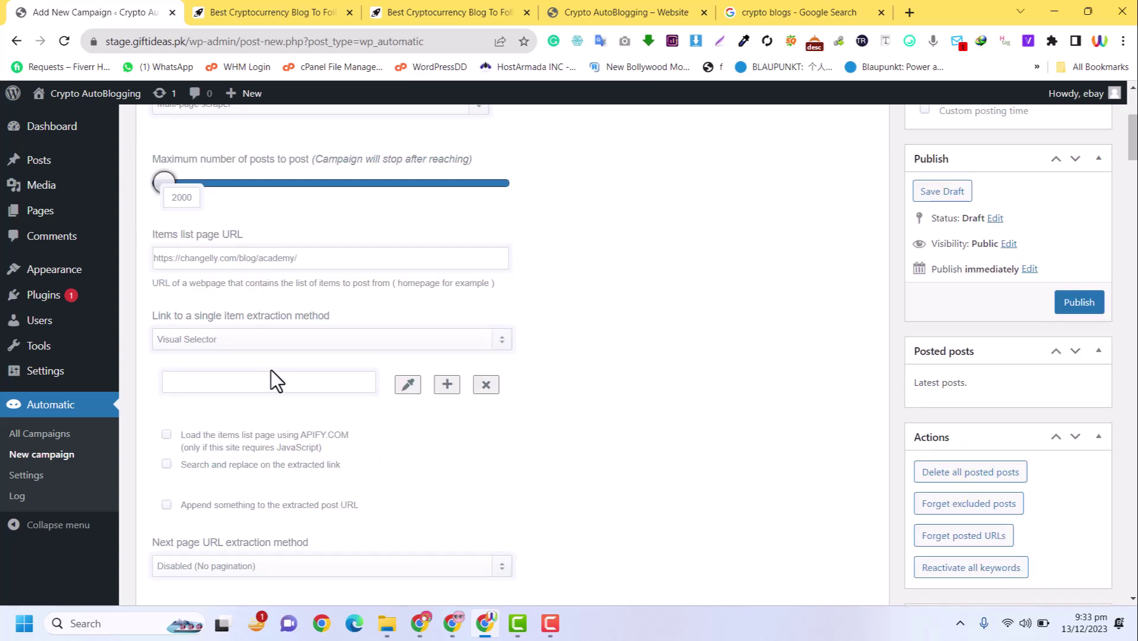
left_click(410, 387)
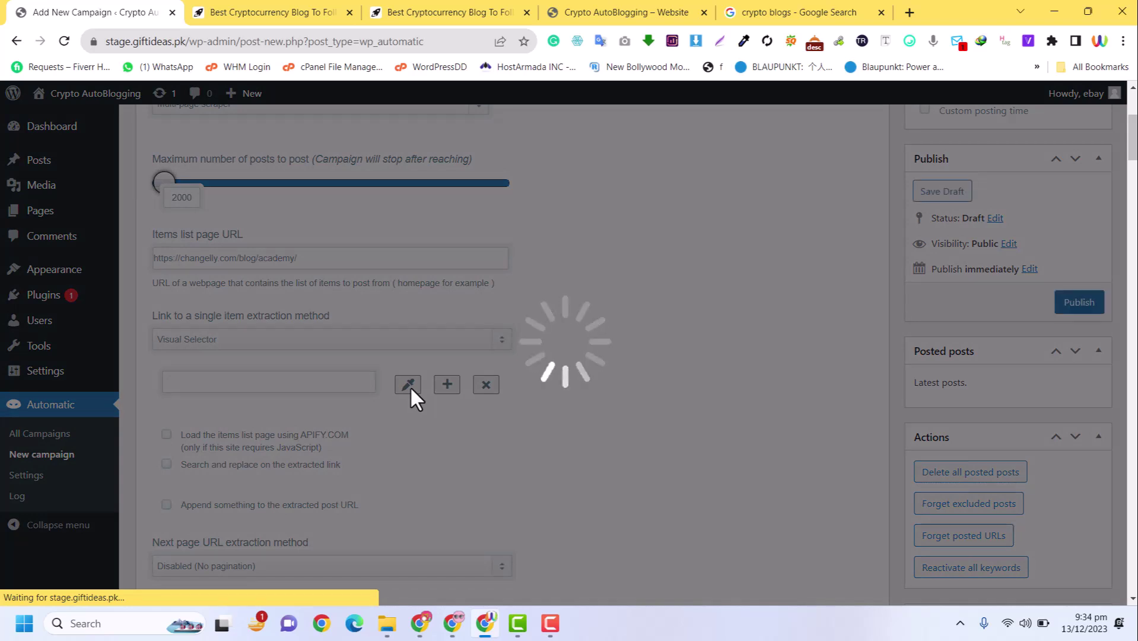
scroll(366, 396, "down", 4)
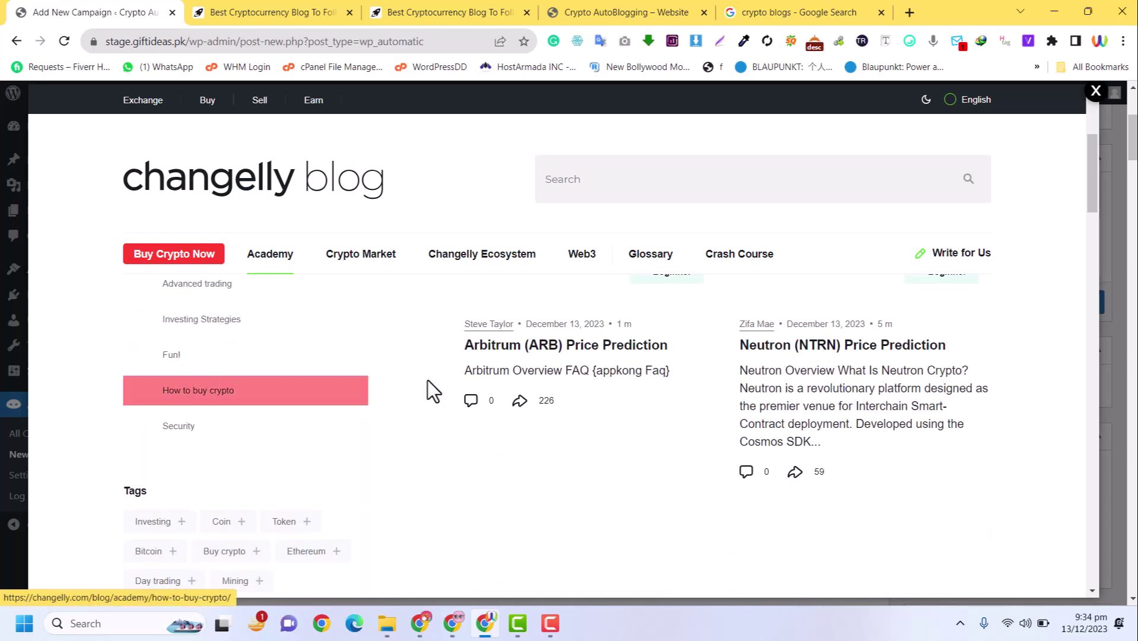
left_click(577, 350)
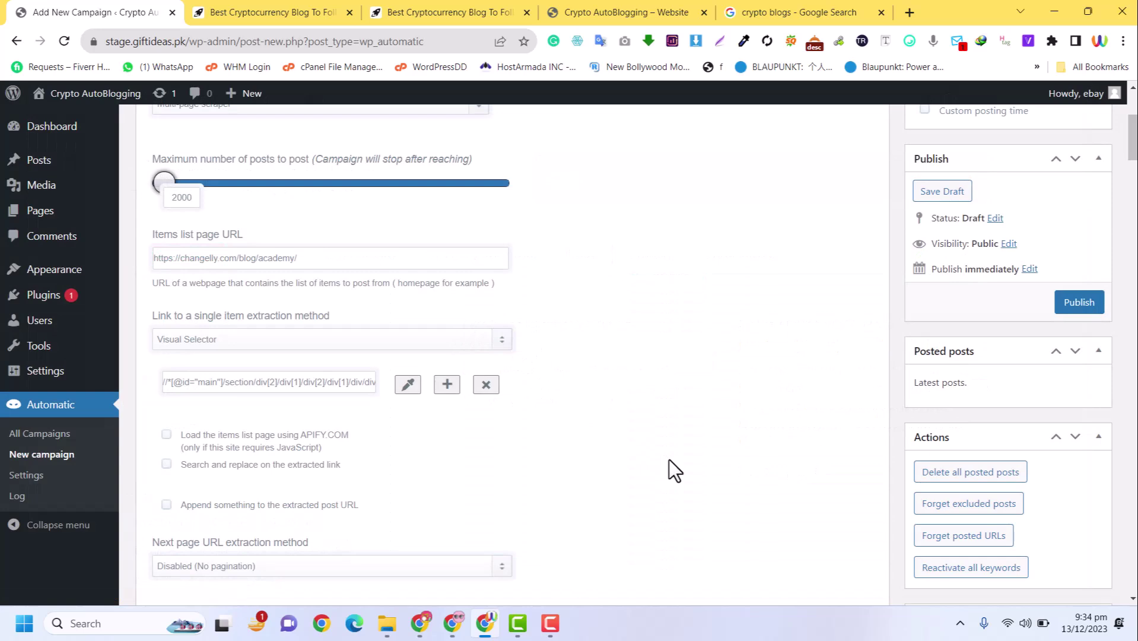
Step: Set the next page URL extraction method to Visual Selector and pick the pagination's next-page arrow
scroll(517, 366, "down", 4)
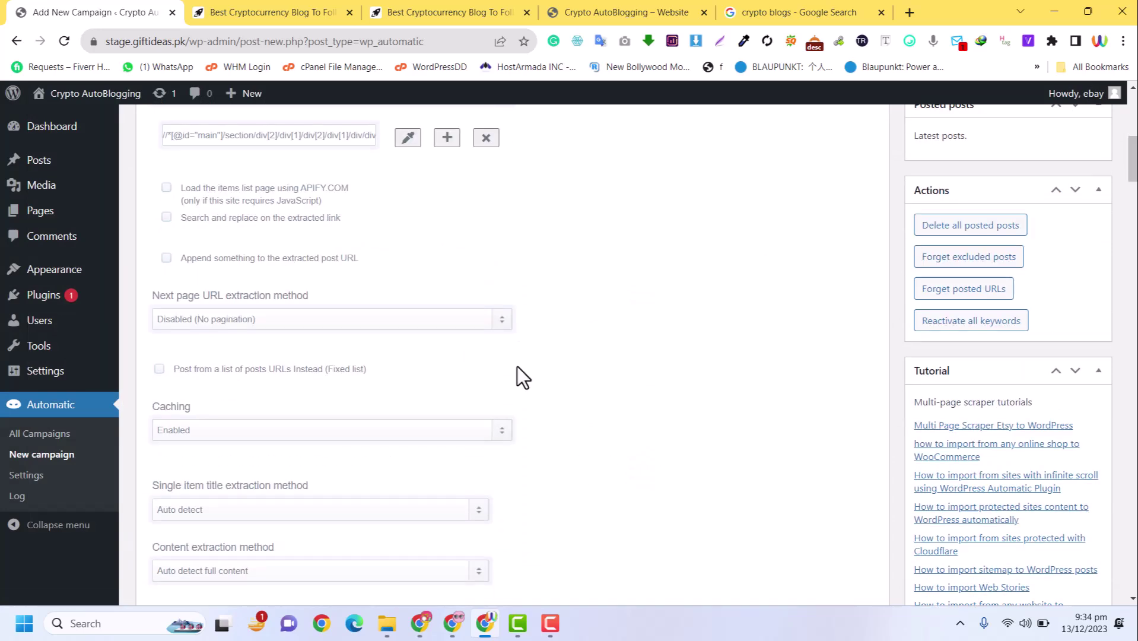
left_click(232, 320)
left_click(223, 347)
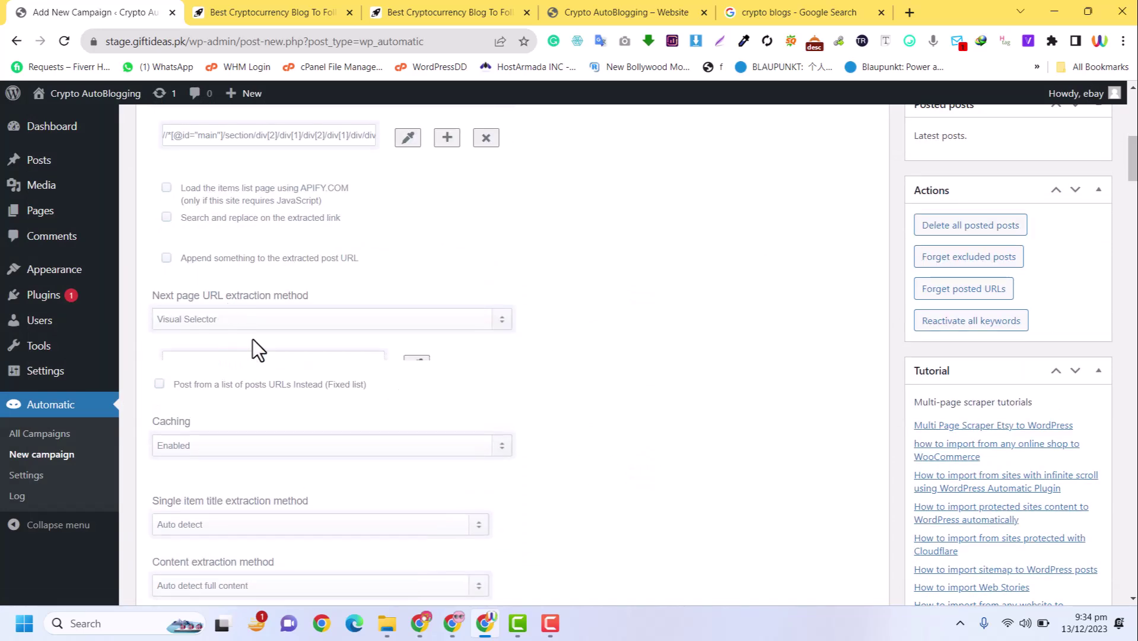
left_click(420, 368)
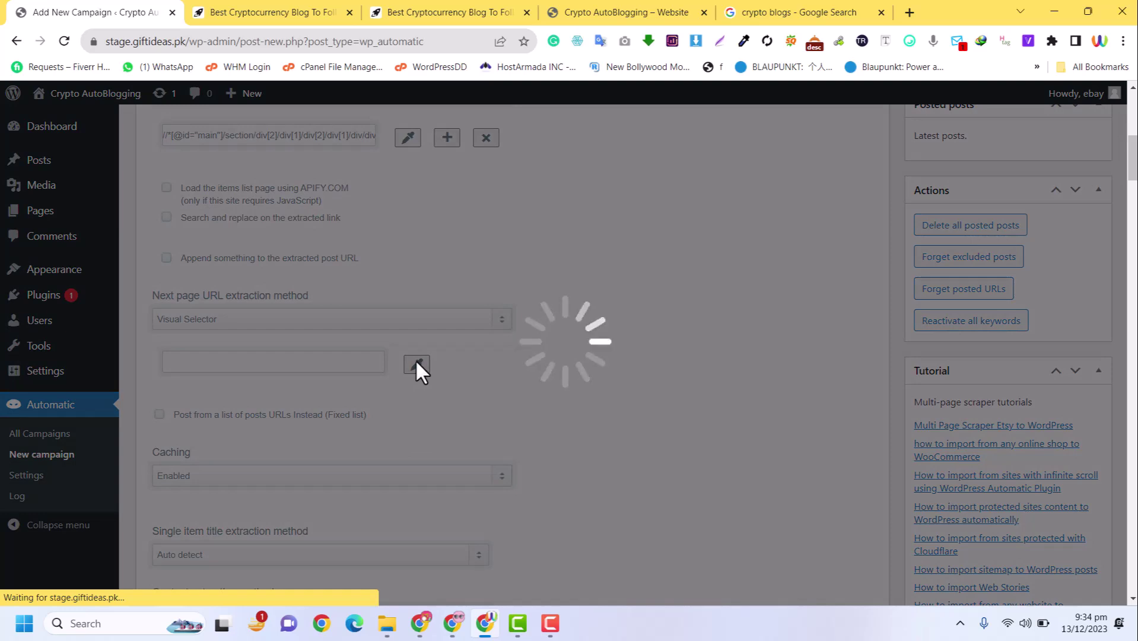
scroll(860, 386, "down", 15)
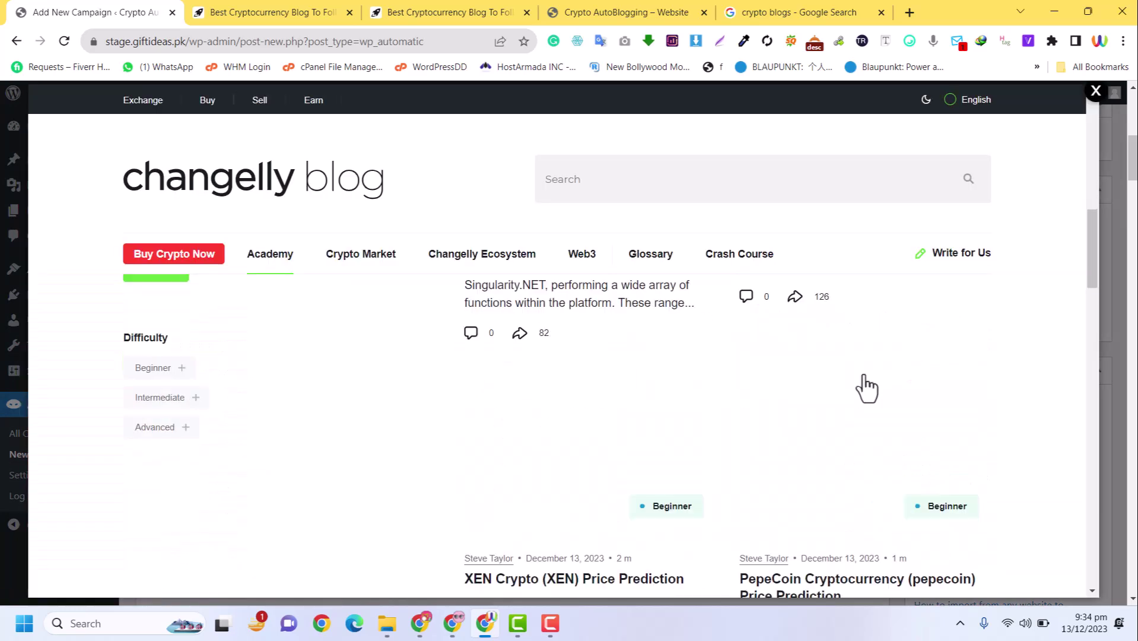
scroll(765, 445, "down", 4)
scroll(742, 446, "up", 4)
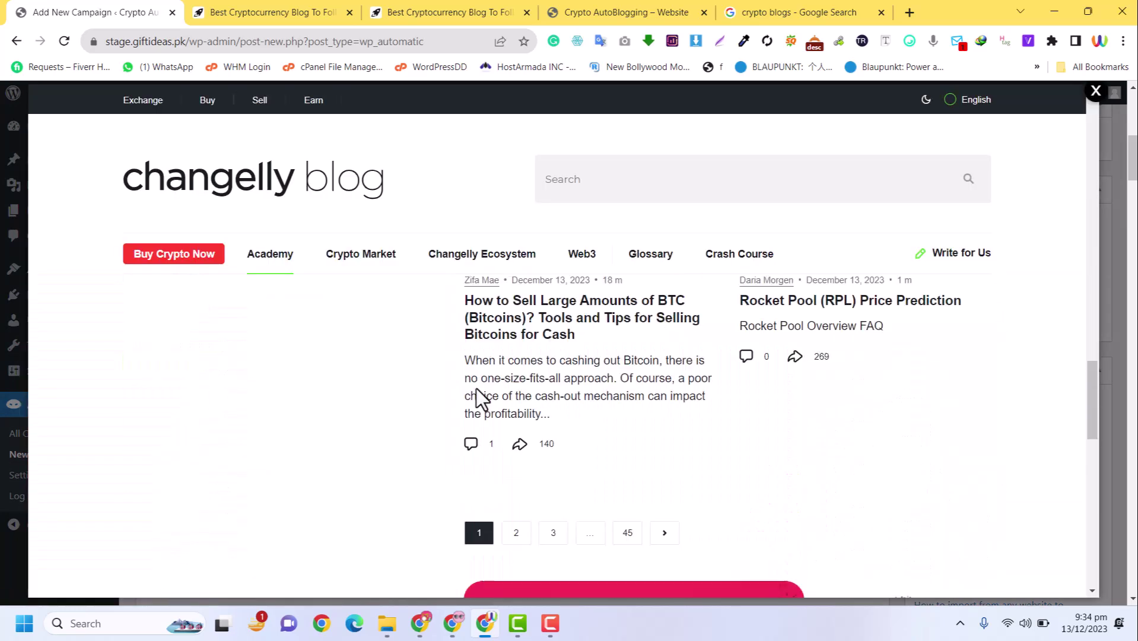
left_click(664, 533)
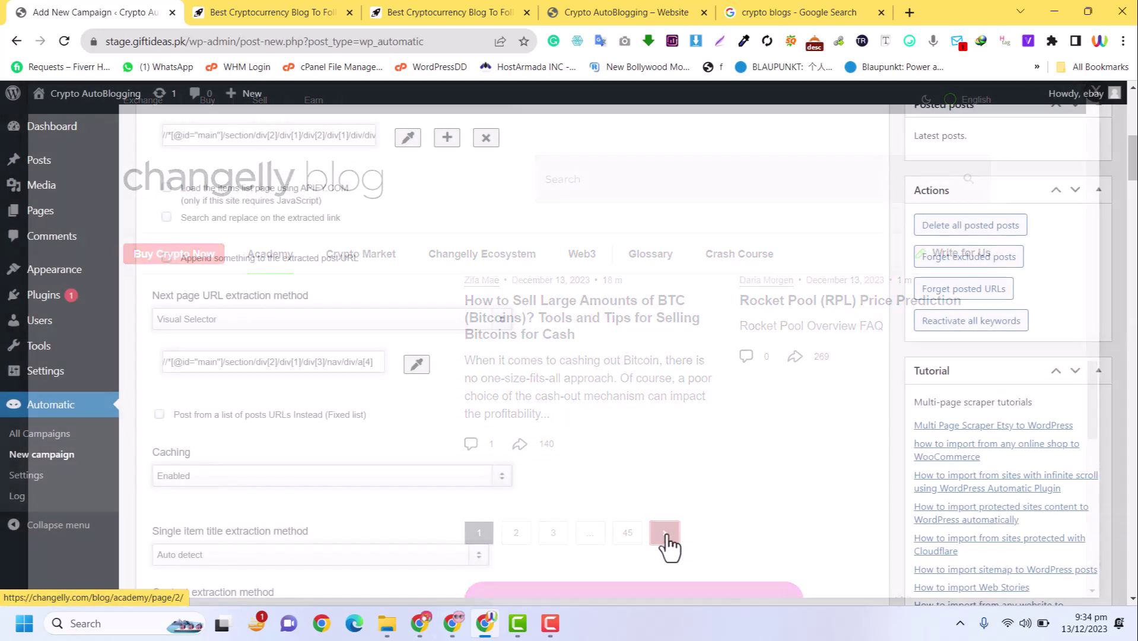
Step: Set the Academy campaign's update frequency to try adding a new post every 160 minutes
scroll(286, 205, "up", 8)
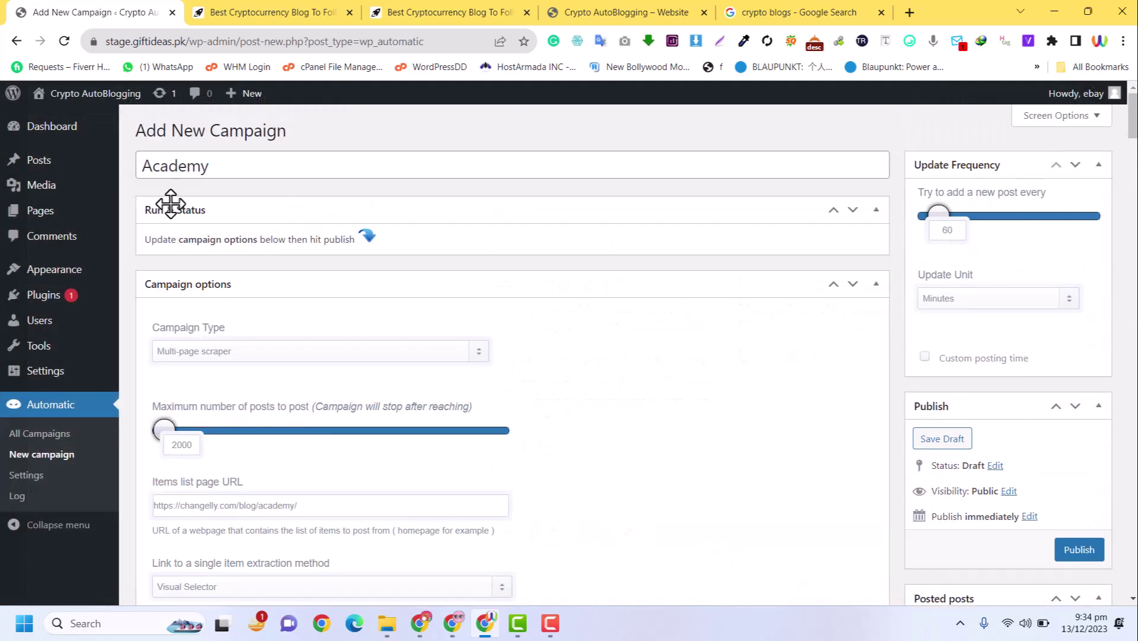
scroll(504, 356, "down", 4)
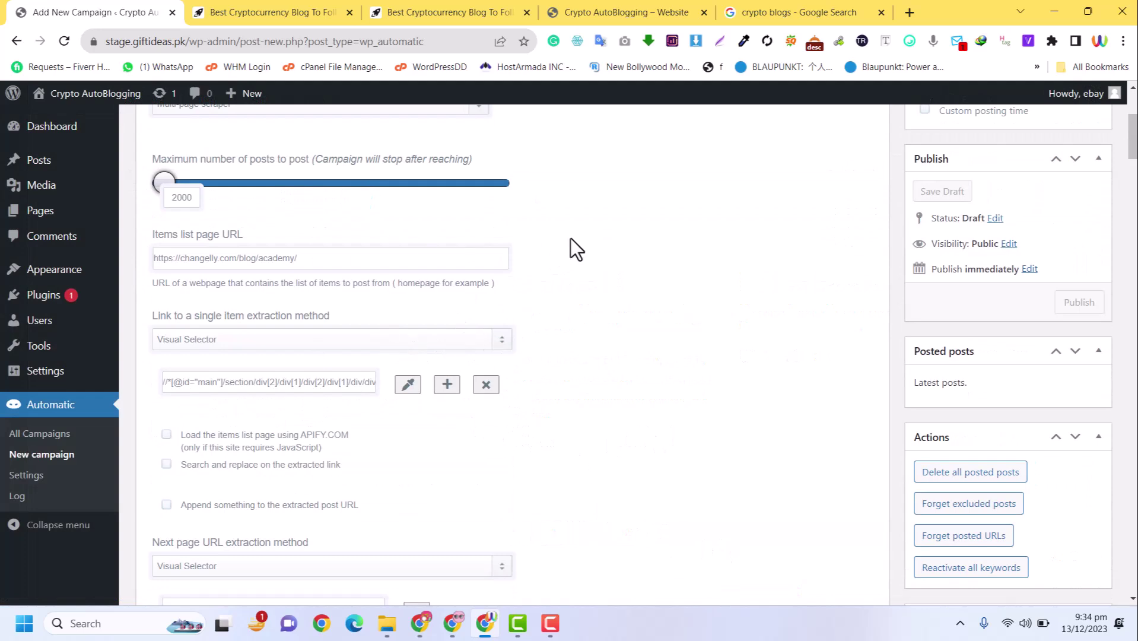
scroll(509, 254, "down", 4)
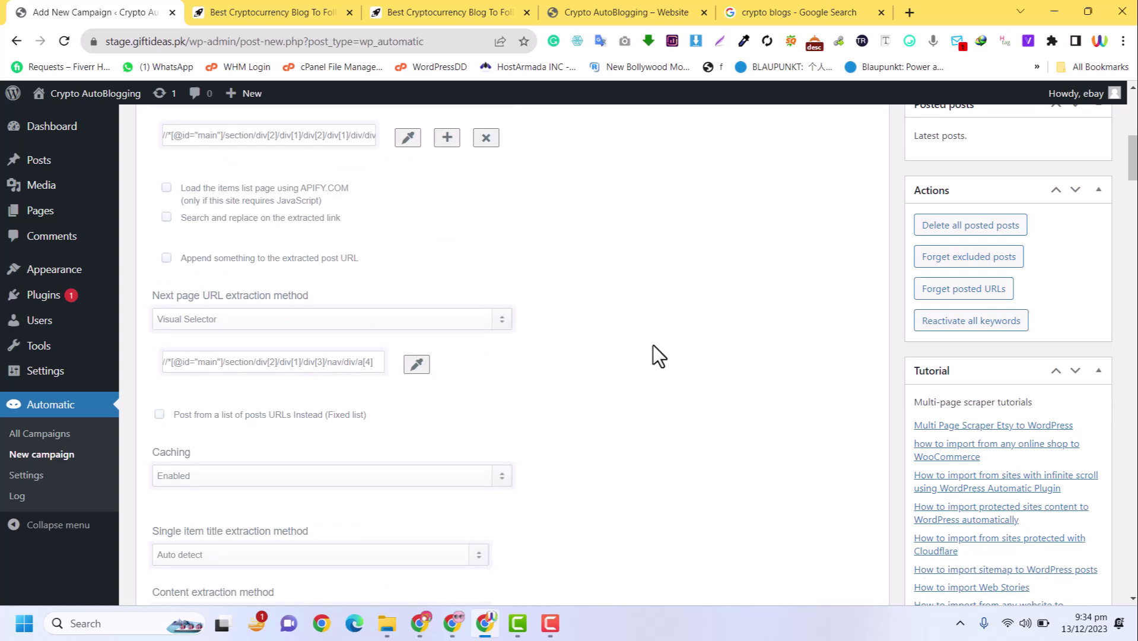
scroll(653, 345, "down", 8)
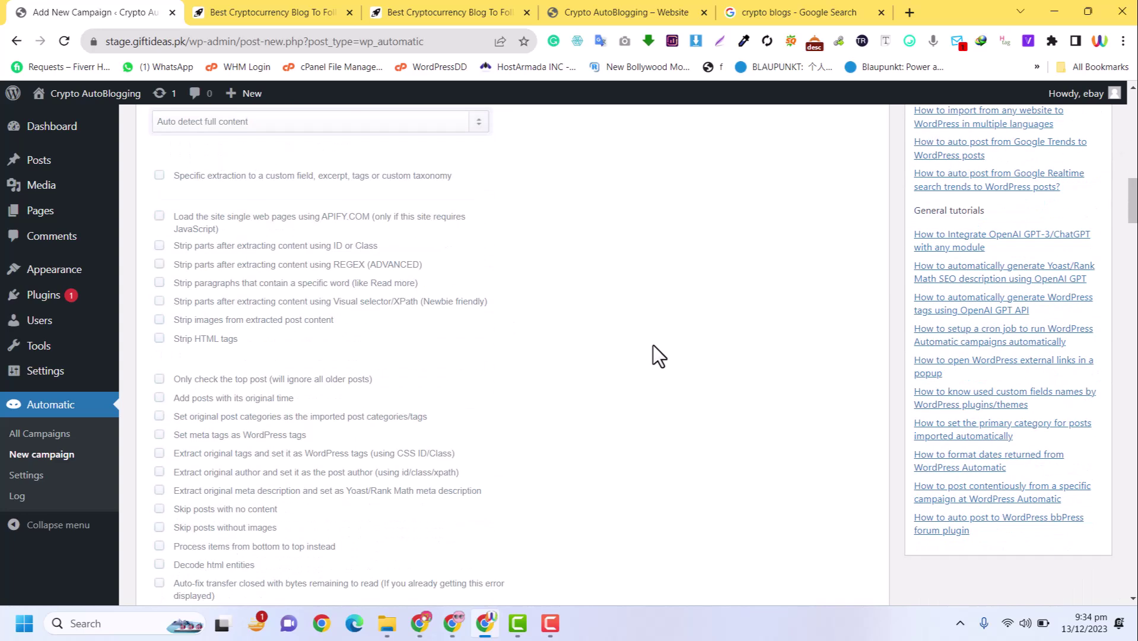
scroll(652, 345, "up", 4)
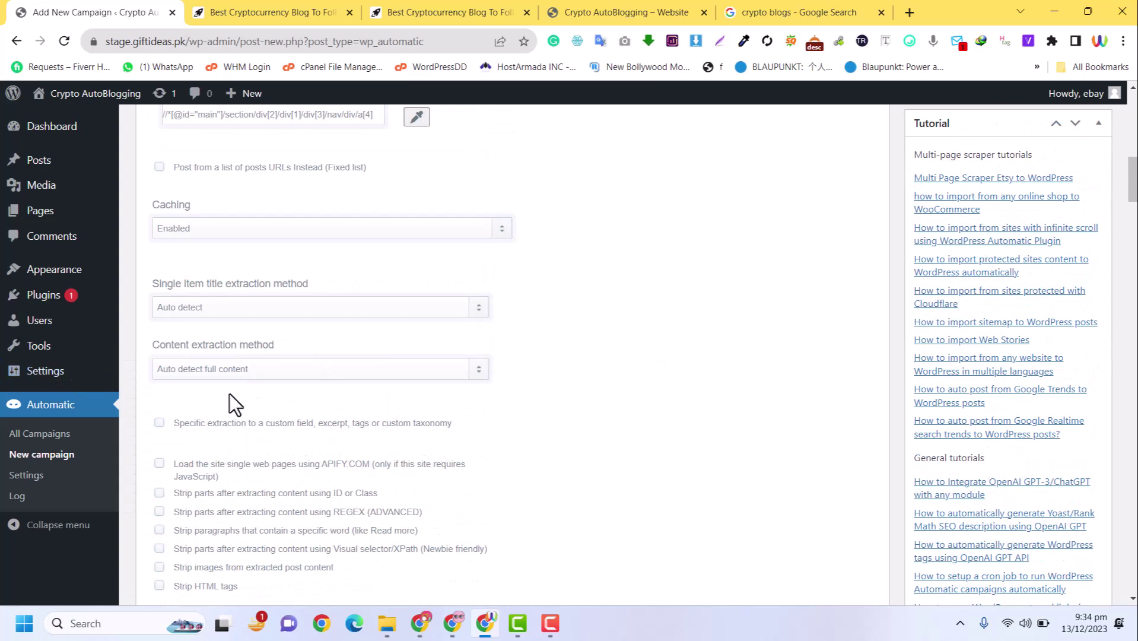
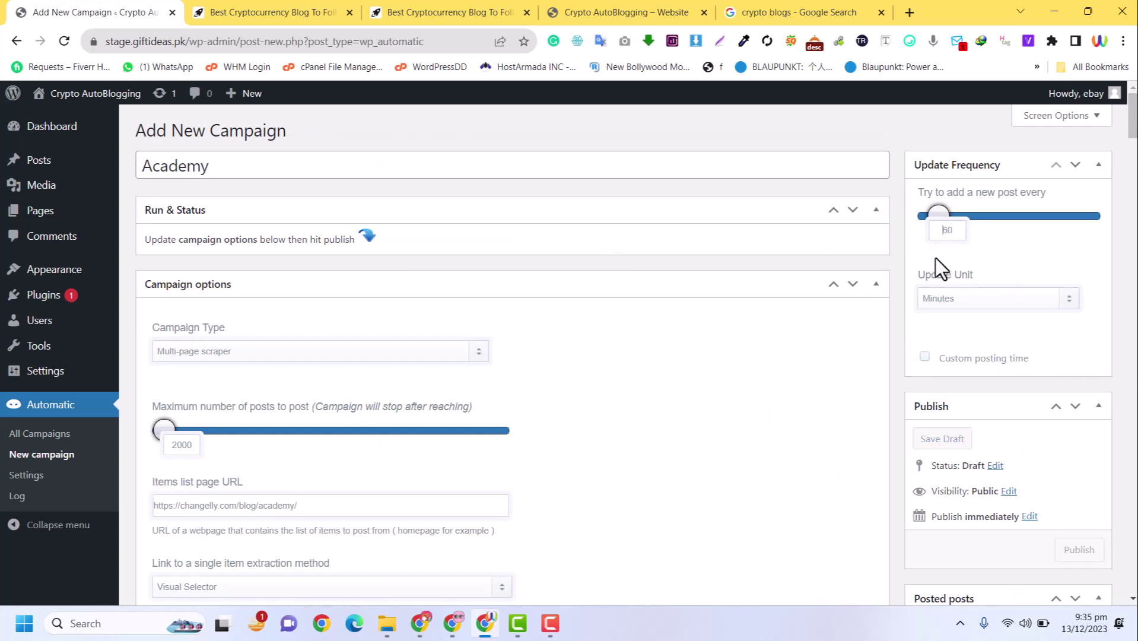
type("1")
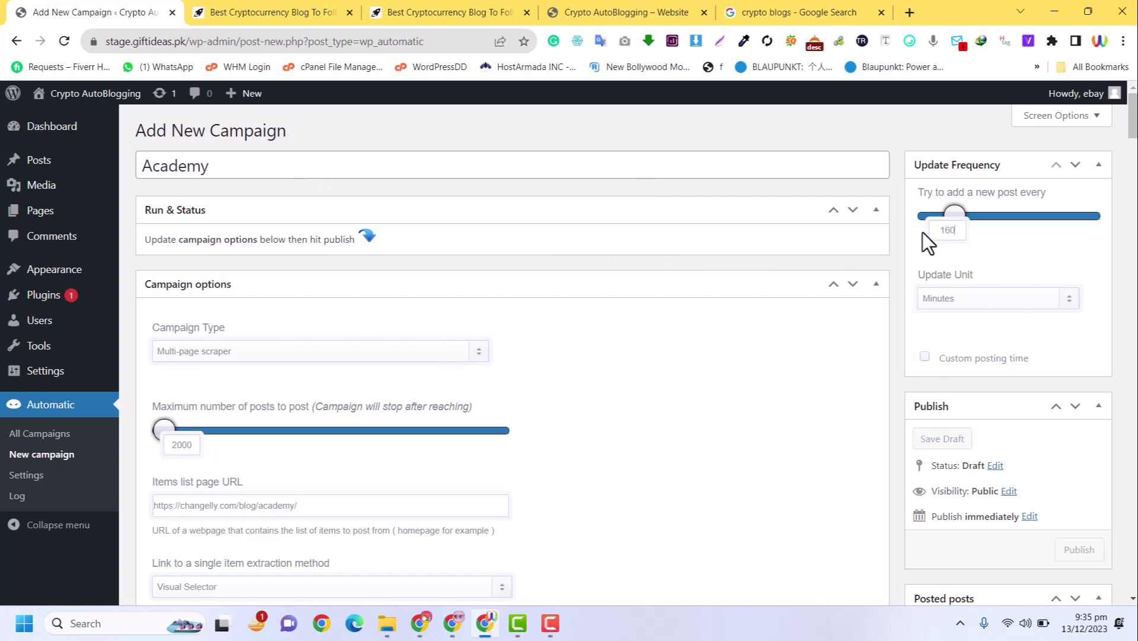
double_click(943, 232)
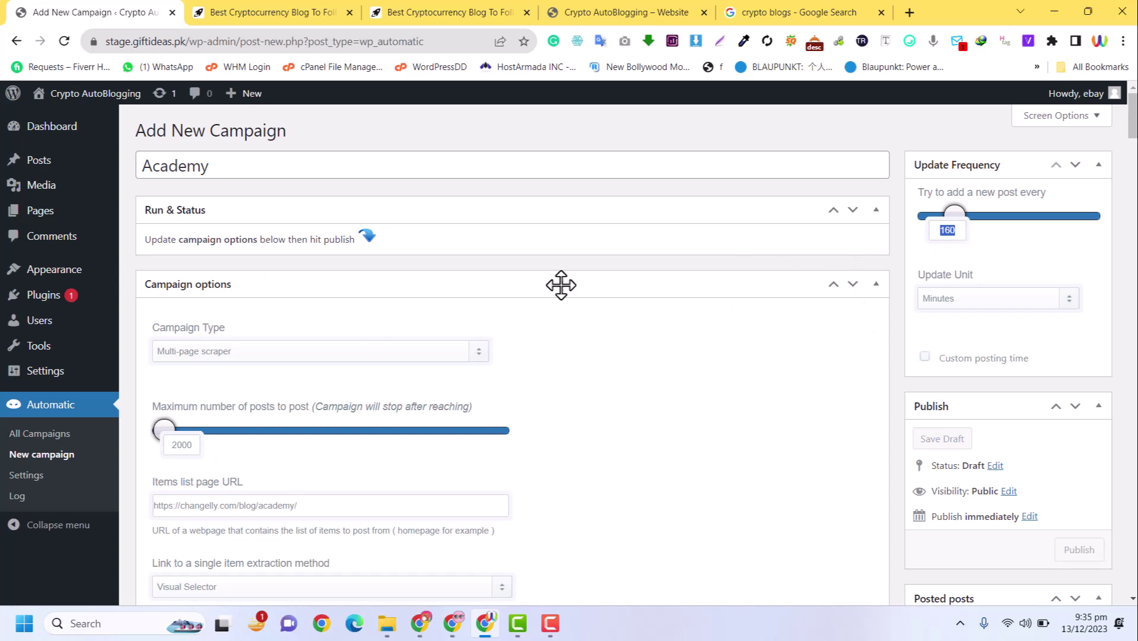
Step: Publish the Academy campaign, confirming the publish request, and run it once
scroll(898, 338, "down", 4)
left_click(1079, 302)
left_click(663, 134)
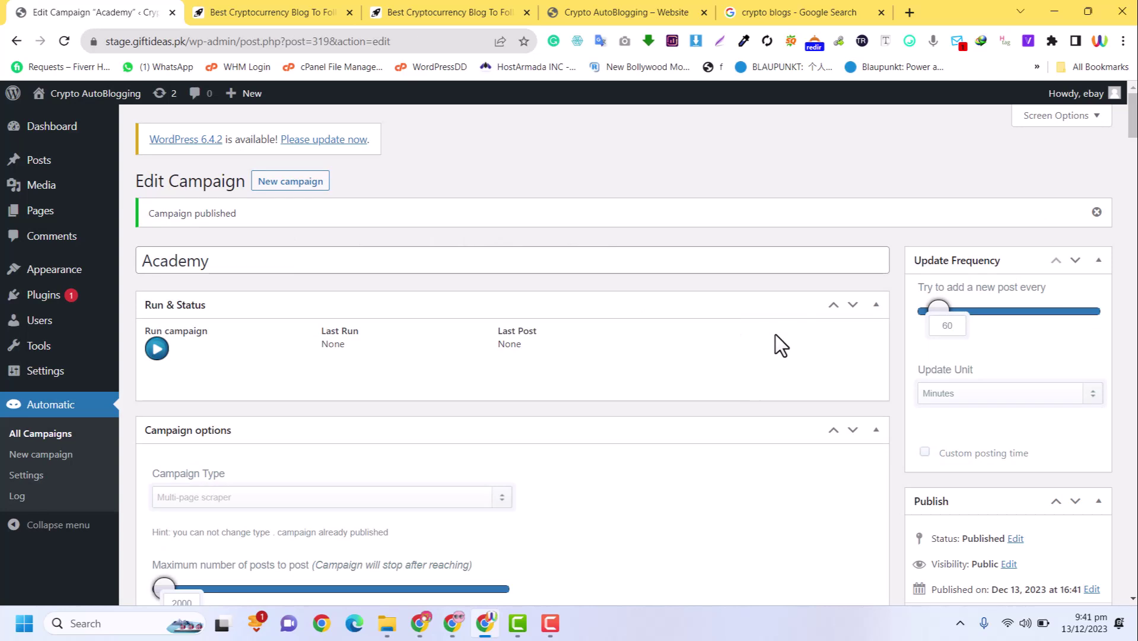
left_click(158, 349)
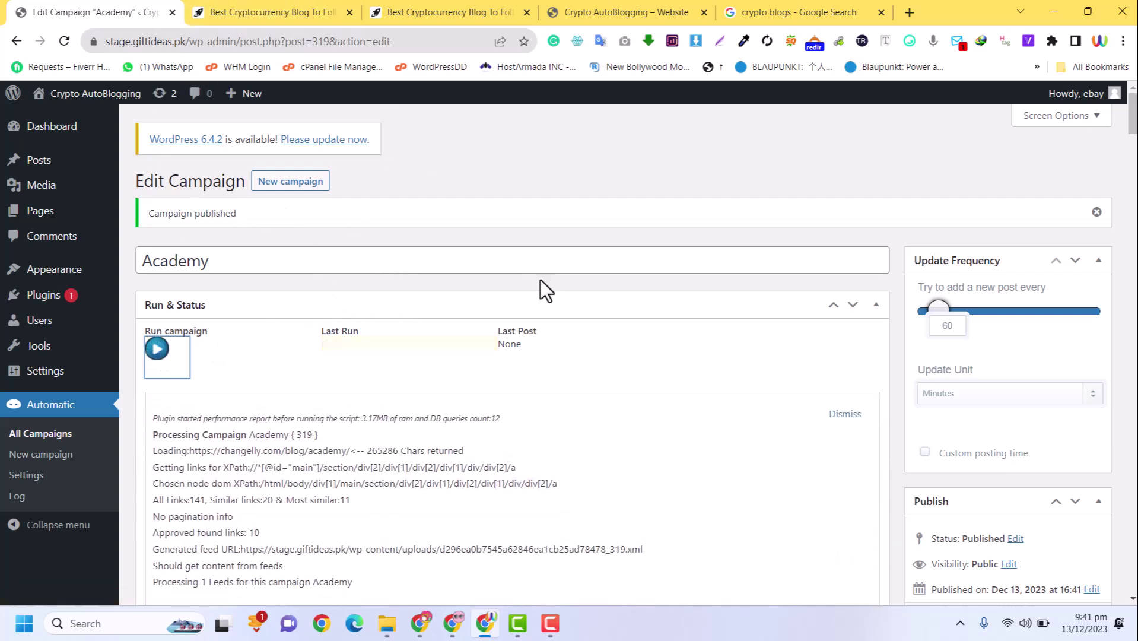
Step: Open the campaign's last post in a new tab to check the imported article, and return to the campaign
right_click(520, 358)
left_click(551, 369)
left_click(279, 12)
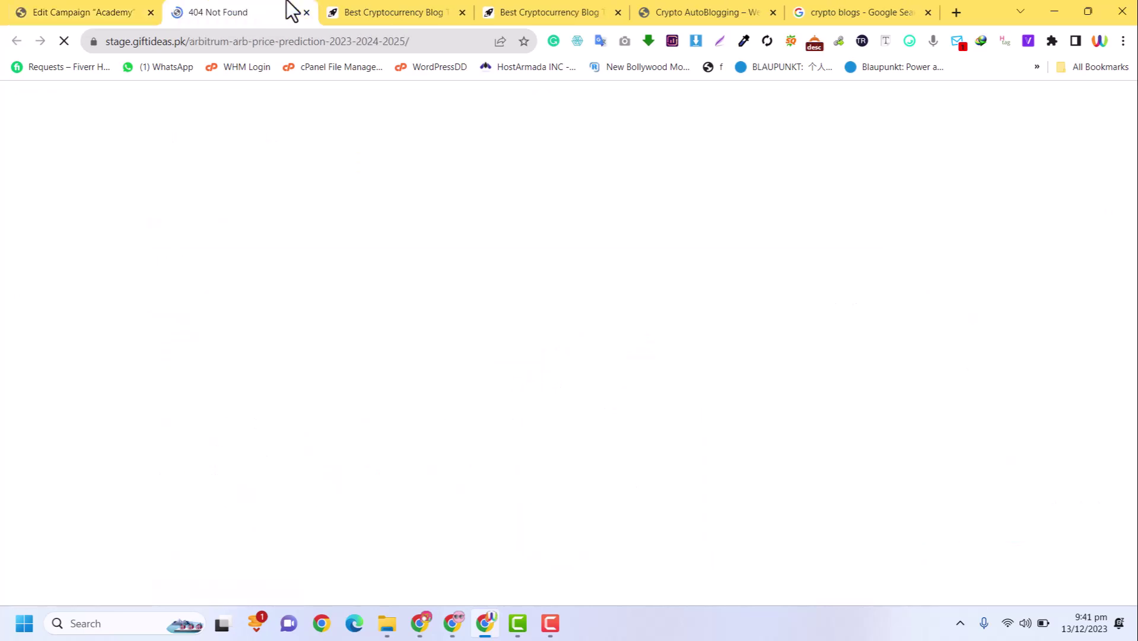
left_click(83, 11)
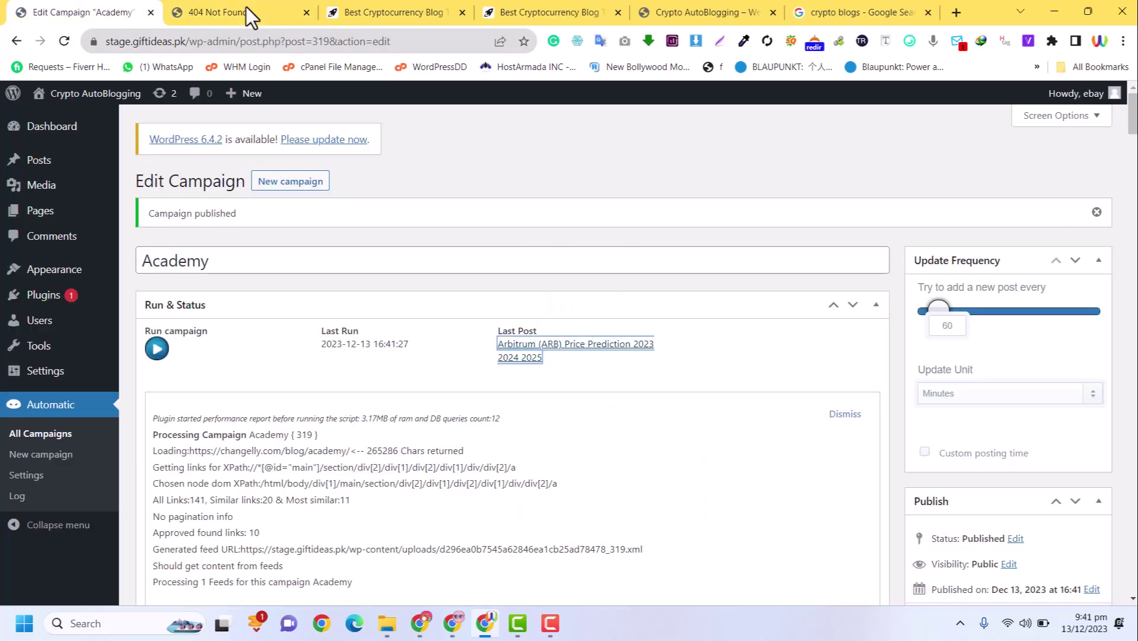
Step: Open the Permalink Settings in a new tab and save them again with the Post name structure
scroll(412, 379, "down", 4)
scroll(522, 297, "up", 4)
mouse_move(106, 361)
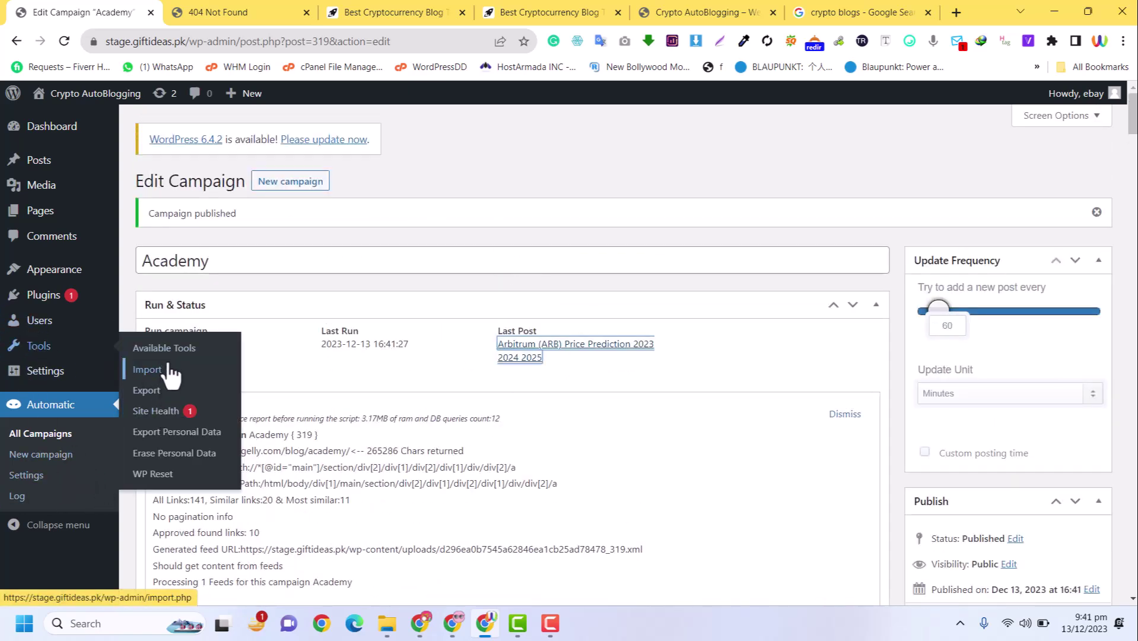
mouse_move(43, 370)
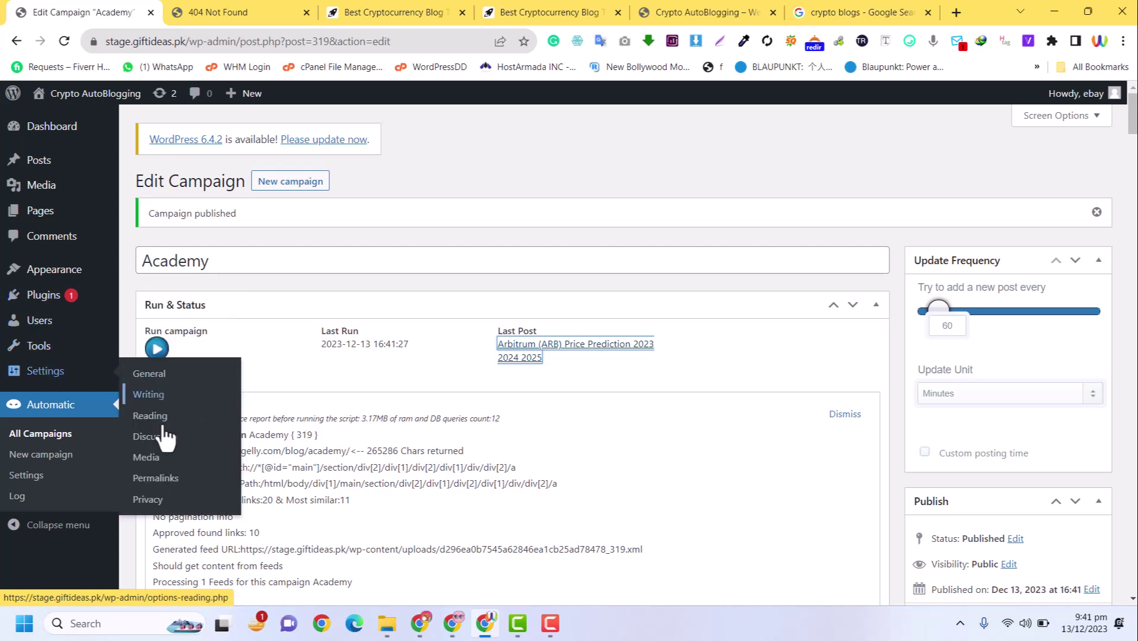
right_click(148, 481)
left_click(223, 279)
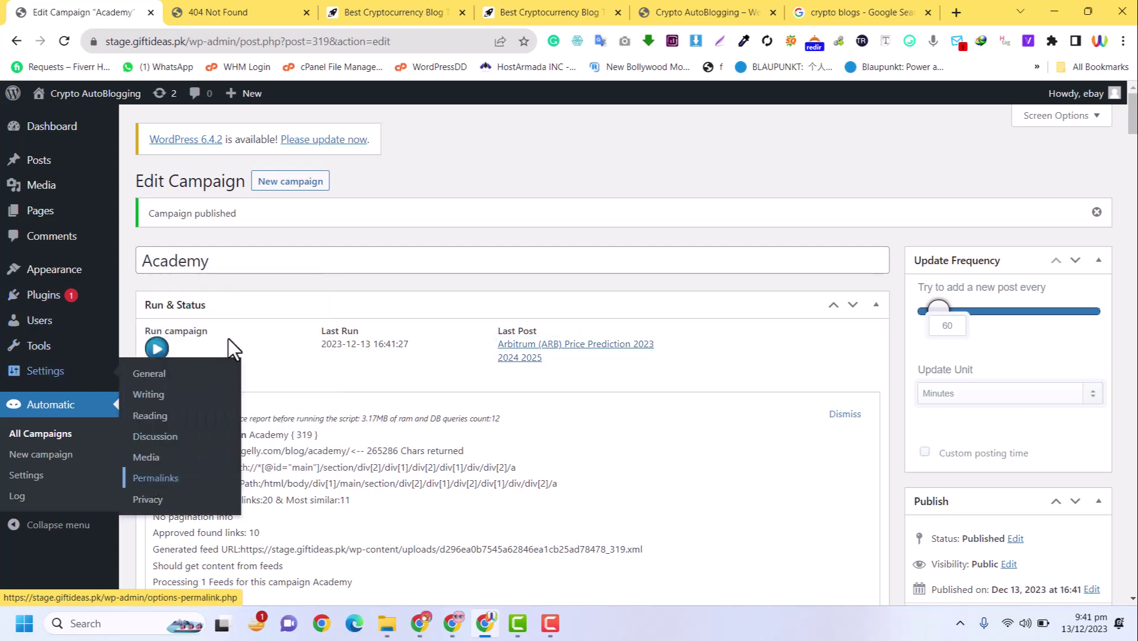
left_click_drag(299, 1, 232, 2)
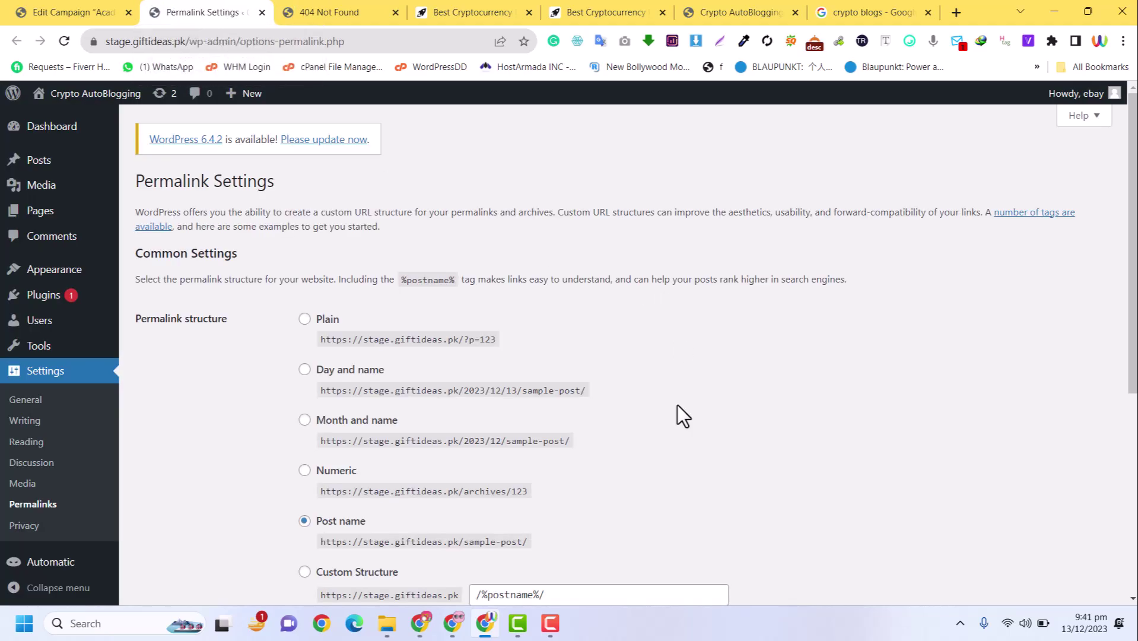
scroll(678, 403, "down", 3)
scroll(677, 405, "down", 2)
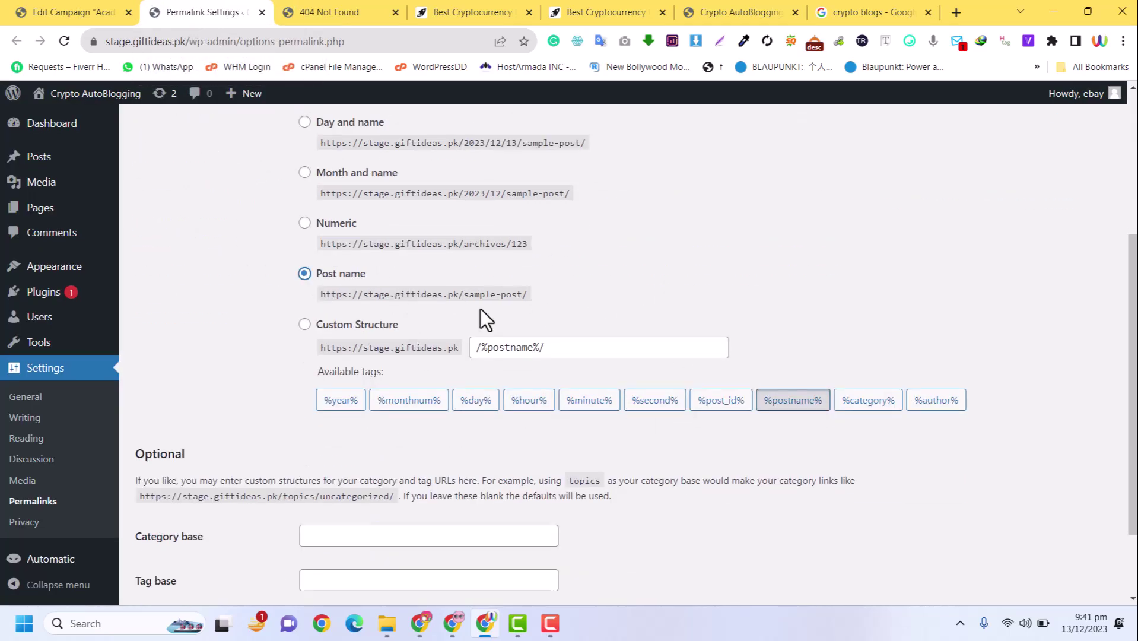
scroll(267, 415, "down", 2)
left_click(169, 530)
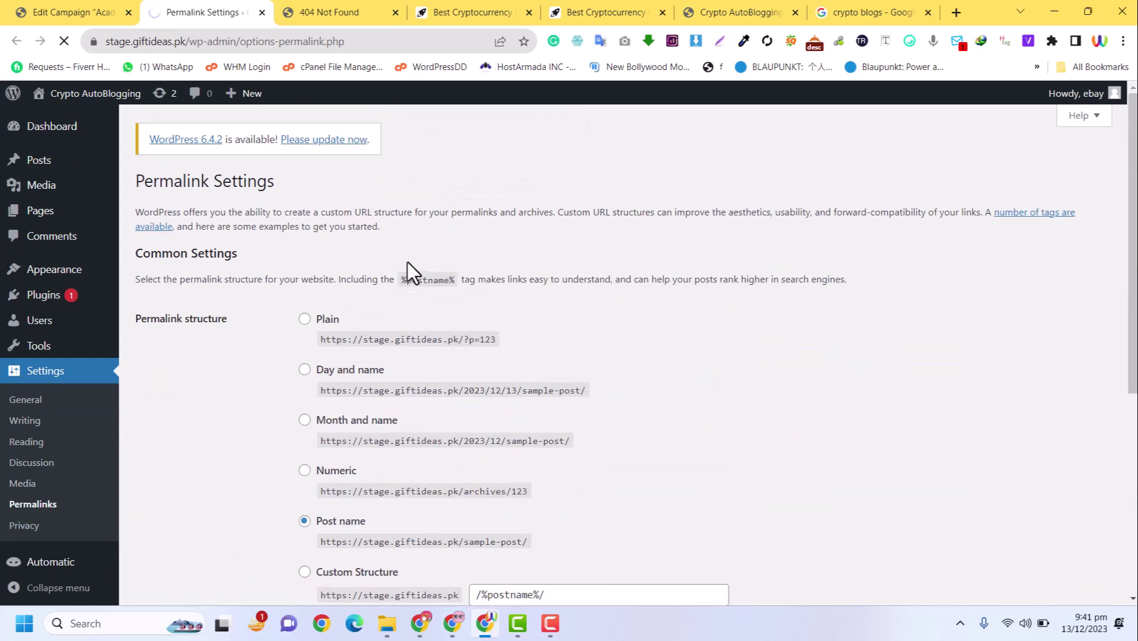
Step: Check the imported Arbitrum (ARB) Price Prediction post on the site, reviewing its text and price tables from start to end
left_click(292, 12)
left_click(190, 12)
left_click(366, 12)
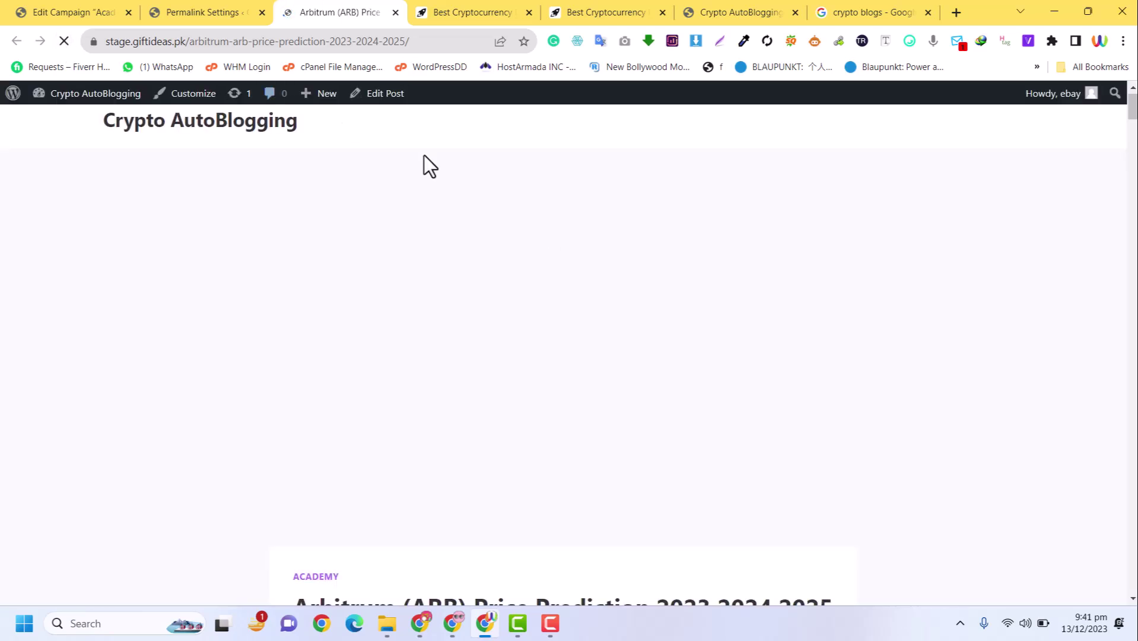
scroll(657, 338, "down", 8)
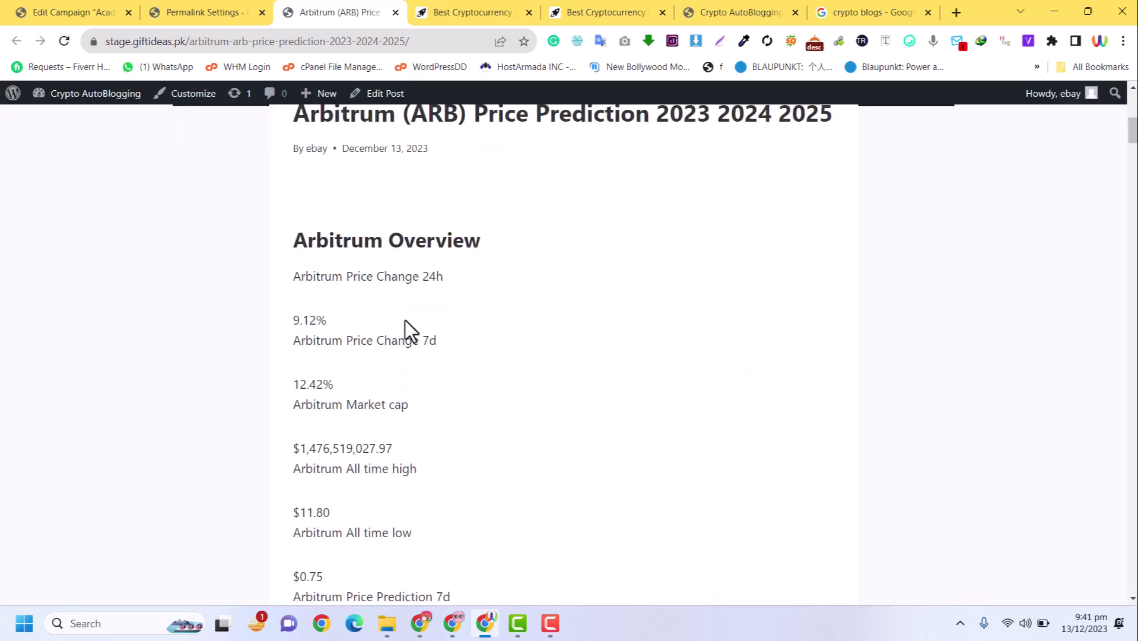
scroll(594, 331, "down", 20)
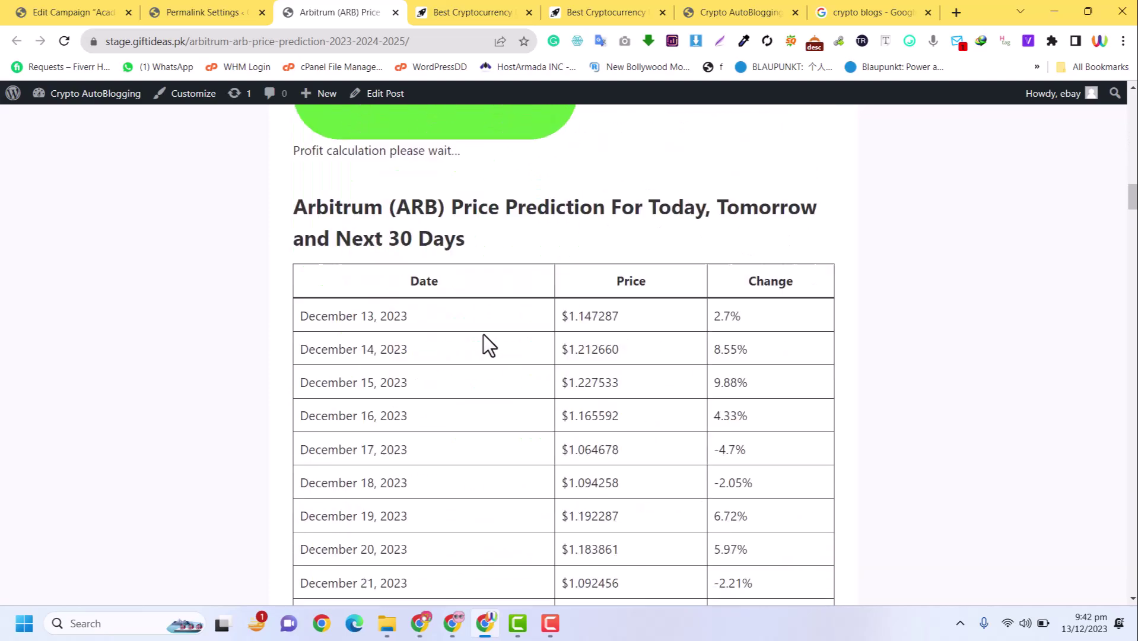
scroll(430, 334, "down", 20)
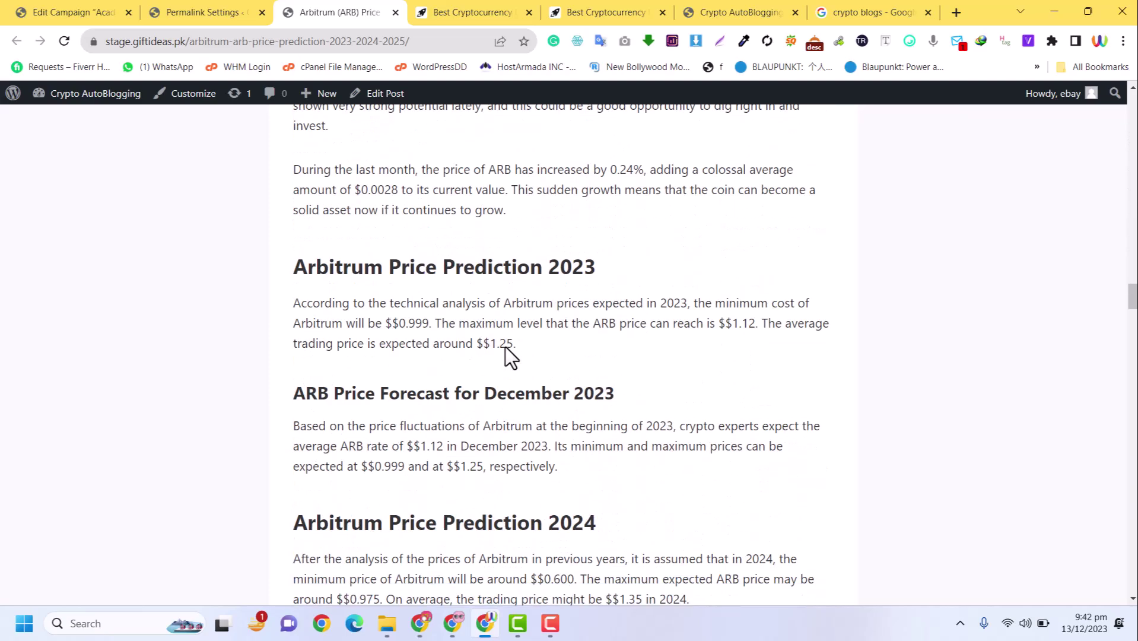
scroll(505, 347, "down", 20)
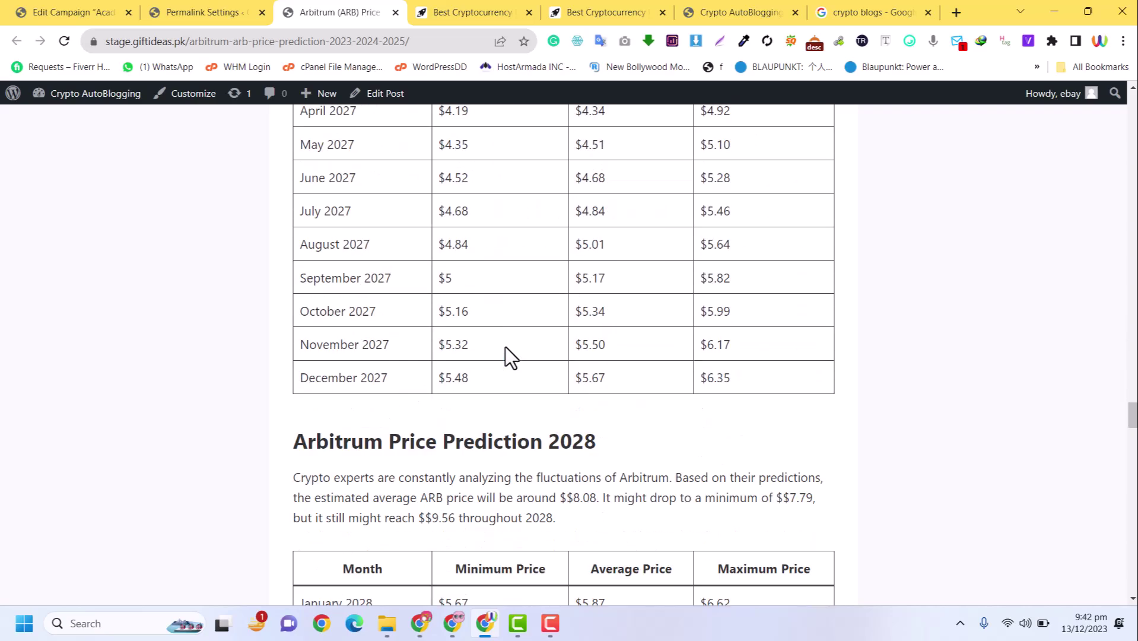
scroll(505, 346, "down", 20)
scroll(1059, 446, "up", 20)
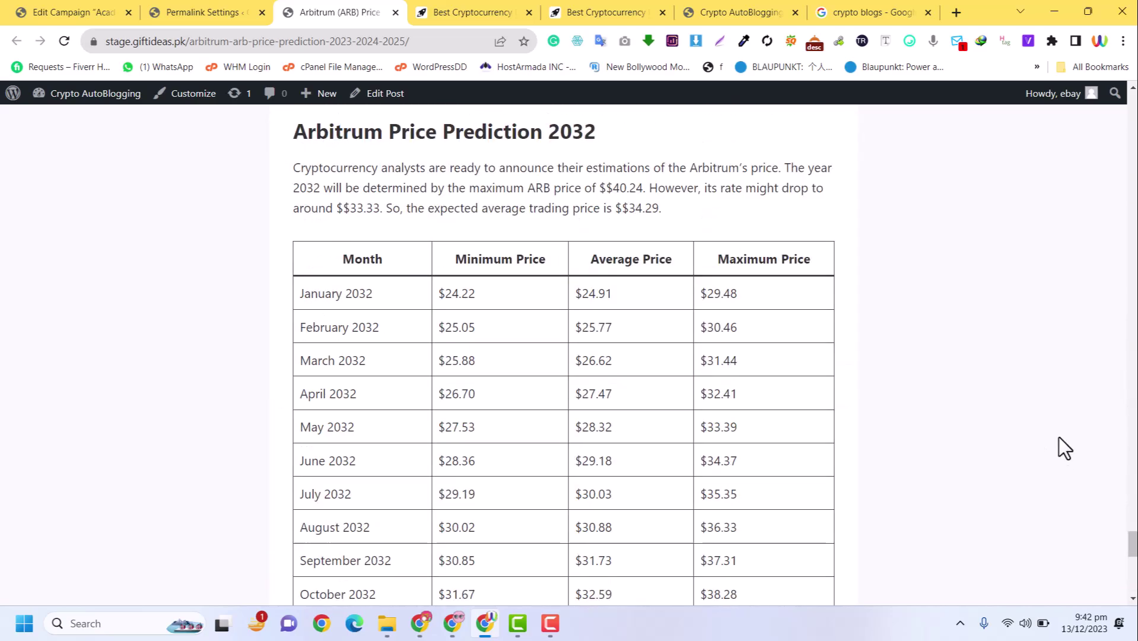
scroll(1058, 437, "up", 20)
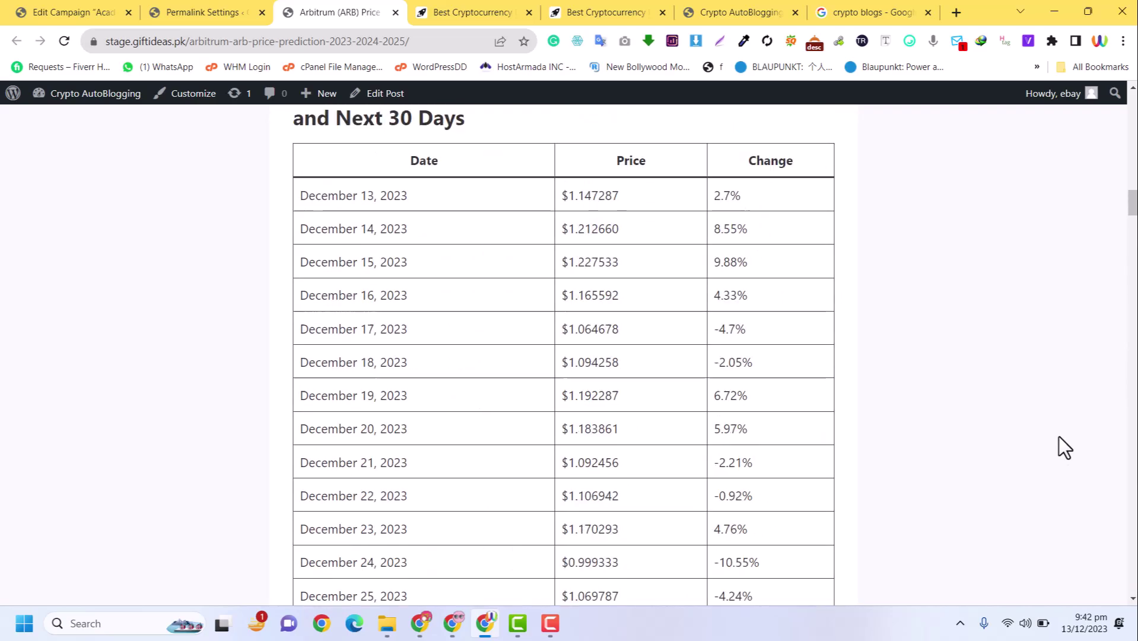
scroll(1058, 437, "up", 8)
Step: Duplicate the Academy campaign in the list of all campaigns and reload the list
left_click(204, 8)
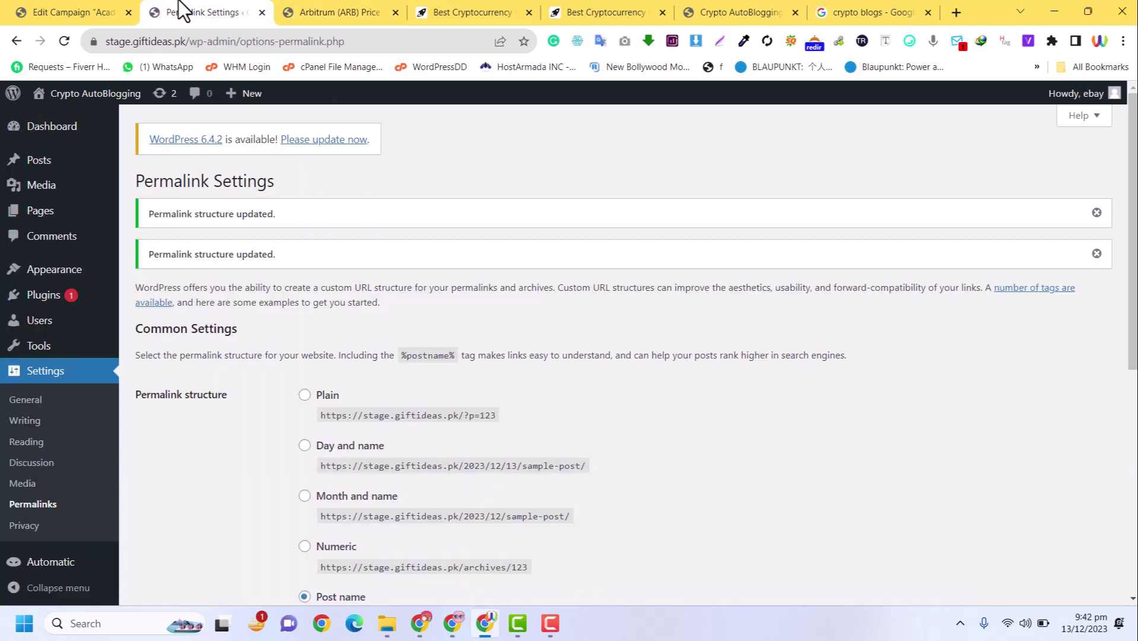
mouse_move(45, 323)
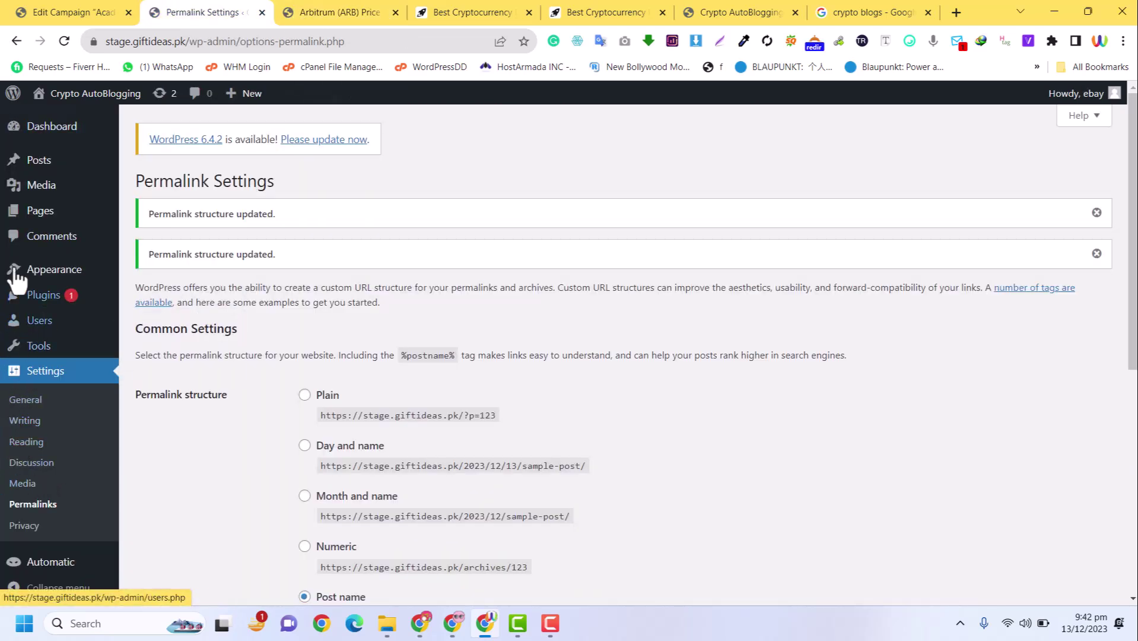
left_click(116, 4)
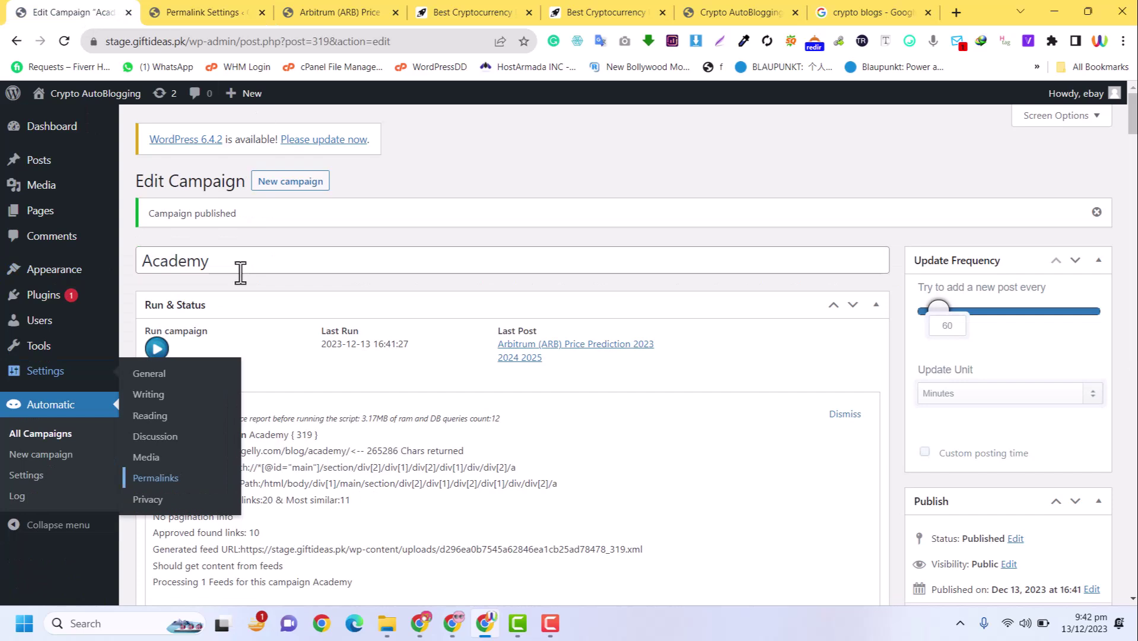
left_click(18, 434)
left_click(321, 11)
left_click(93, 10)
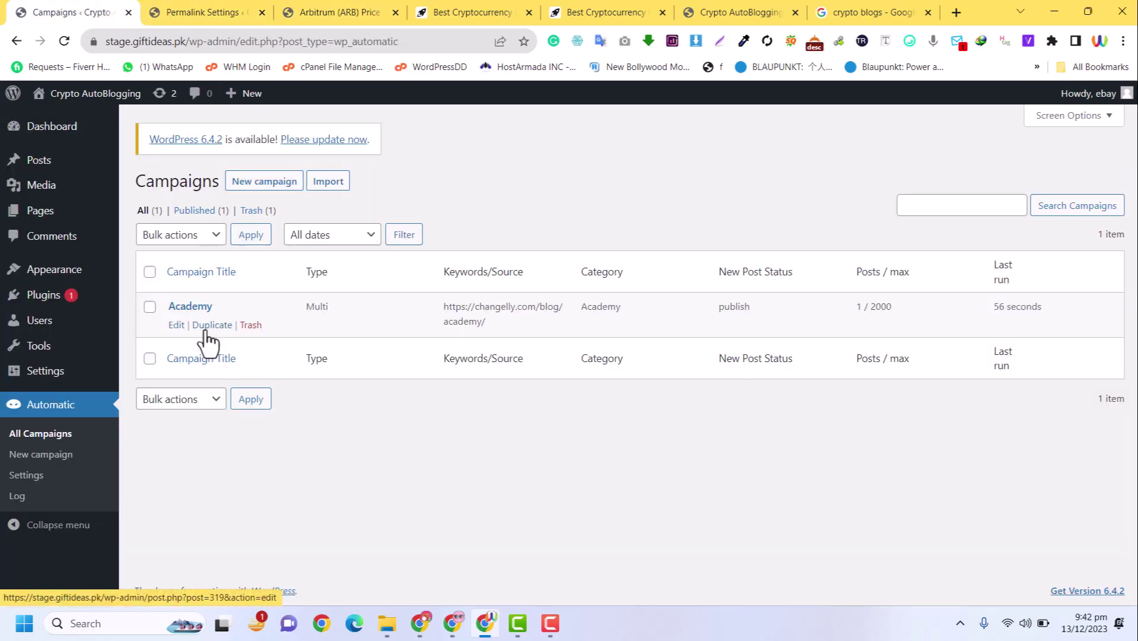
left_click(209, 325)
left_click(639, 174)
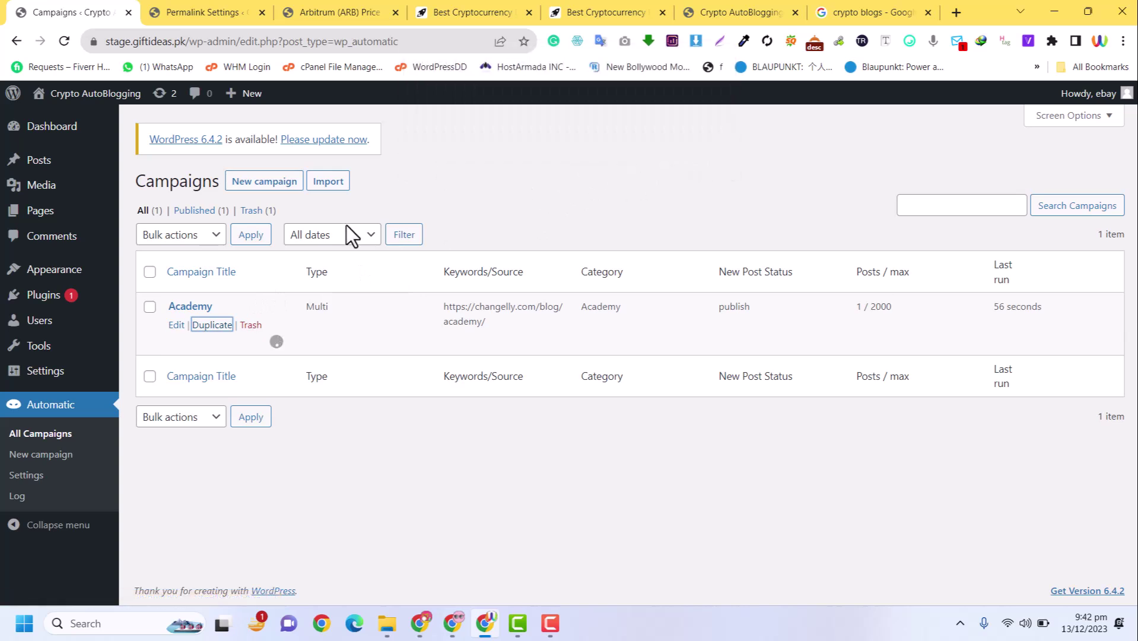
key("Return")
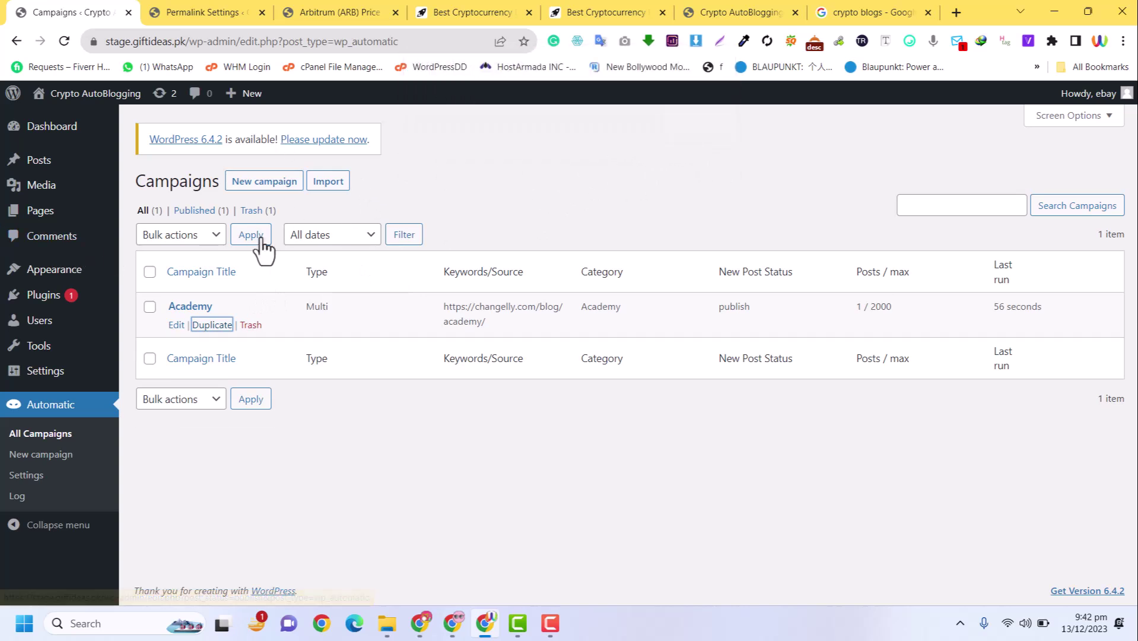
left_click(64, 42)
Step: Copy the link address of the Crypto Market section on the Changelly blog
left_click(354, 3)
left_click(452, 2)
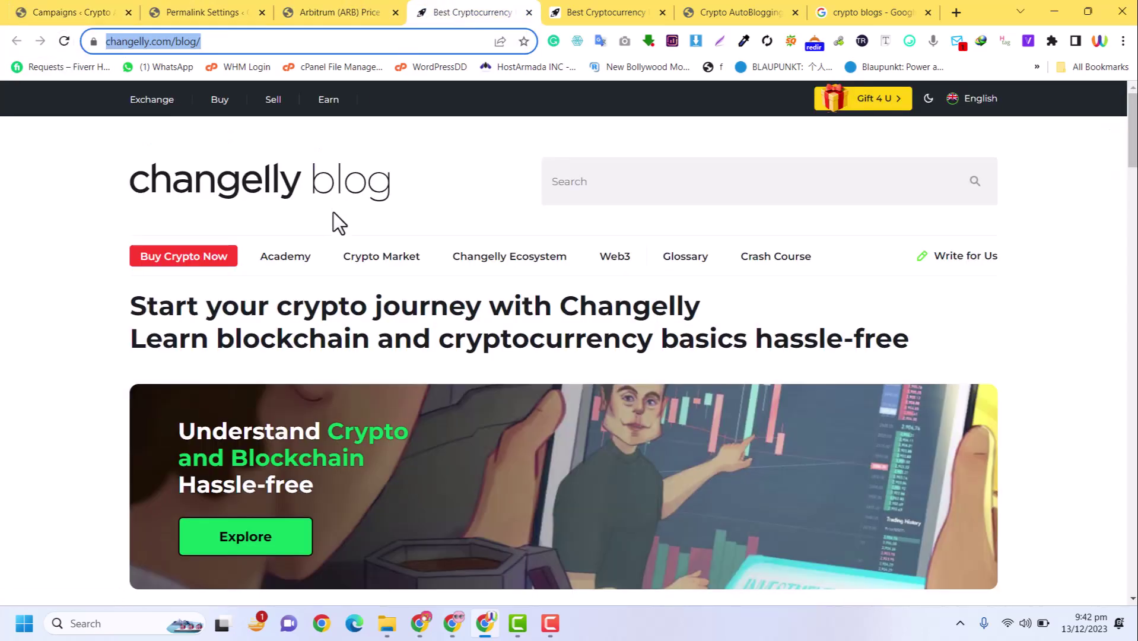
right_click(360, 262)
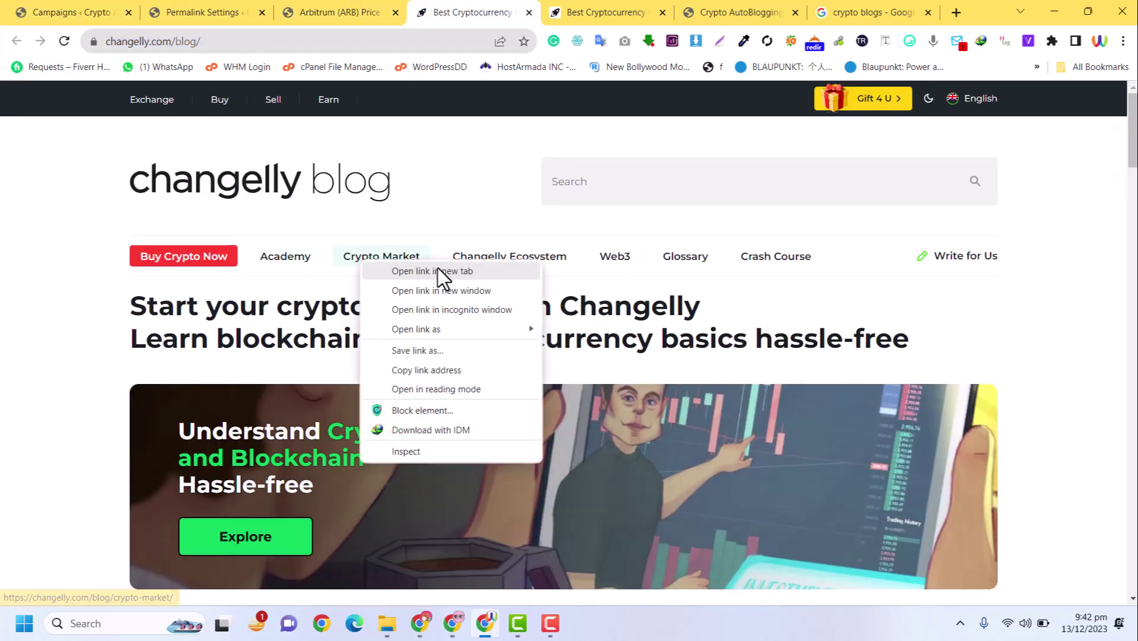
left_click(451, 374)
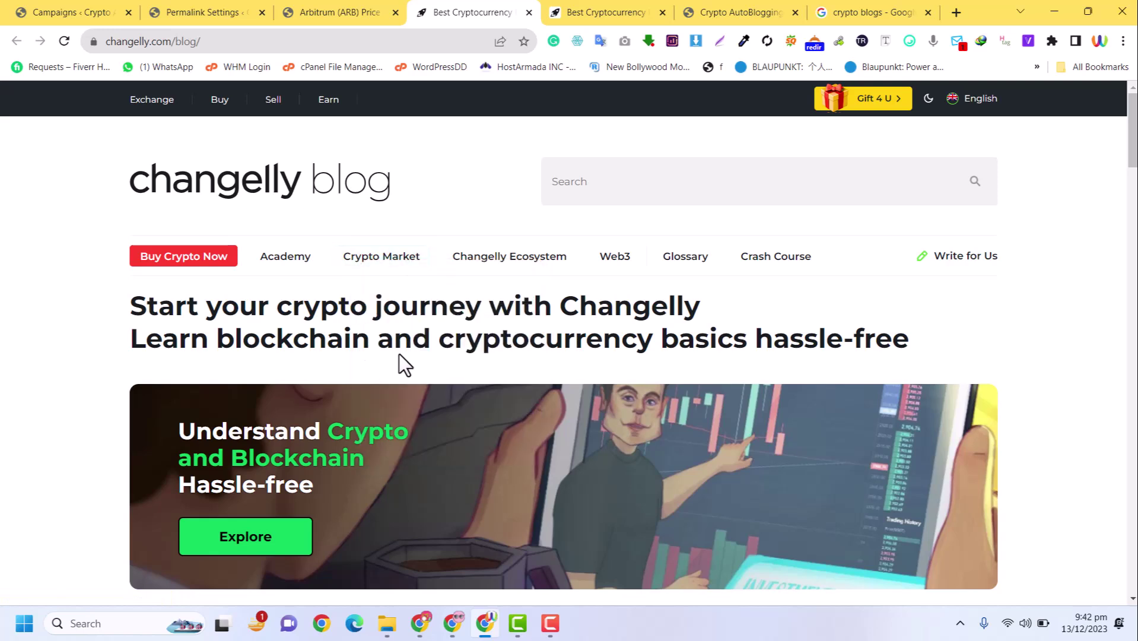
Step: Open the Academy-Copy draft campaign for editing and retitle it "Crypto Market"
left_click(54, 6)
mouse_move(221, 333)
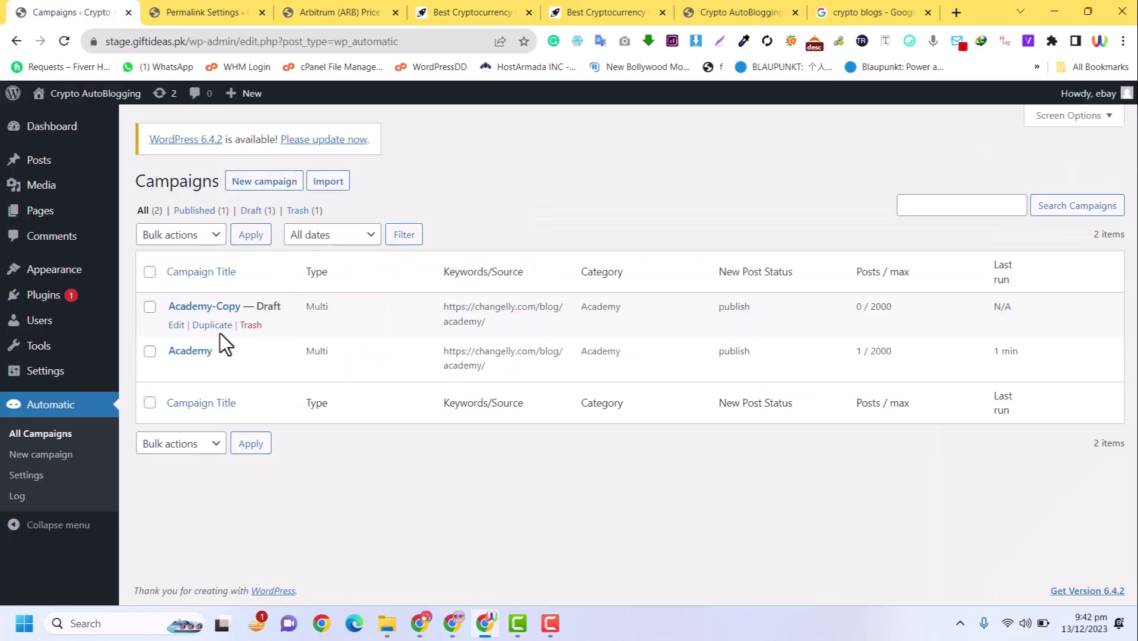
left_click(176, 326)
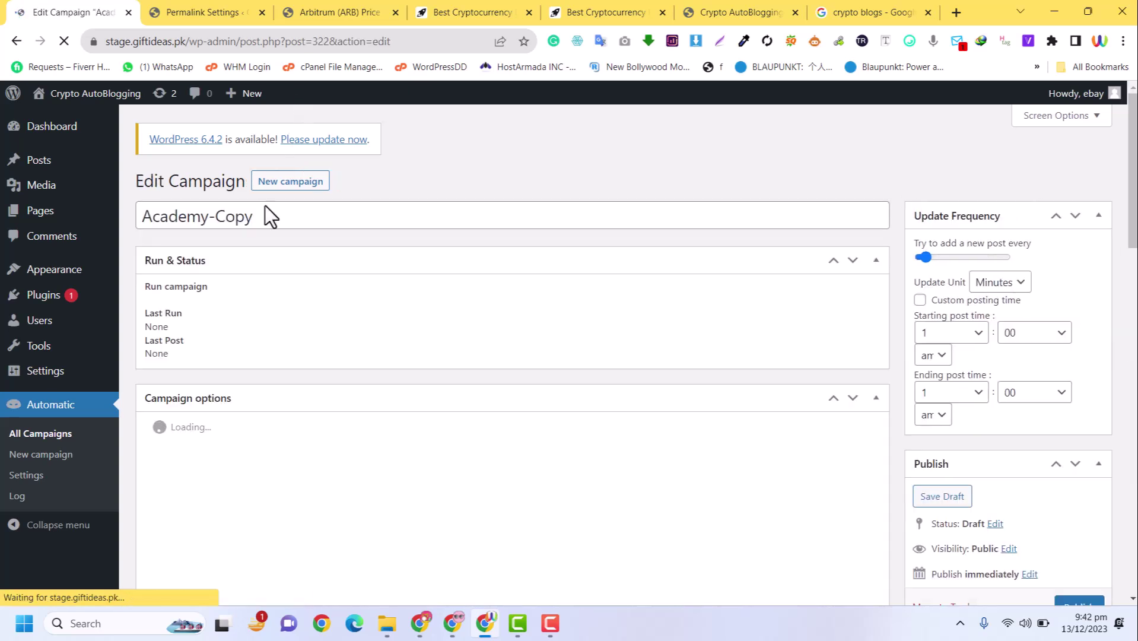
left_click(262, 220)
triple_click(262, 220)
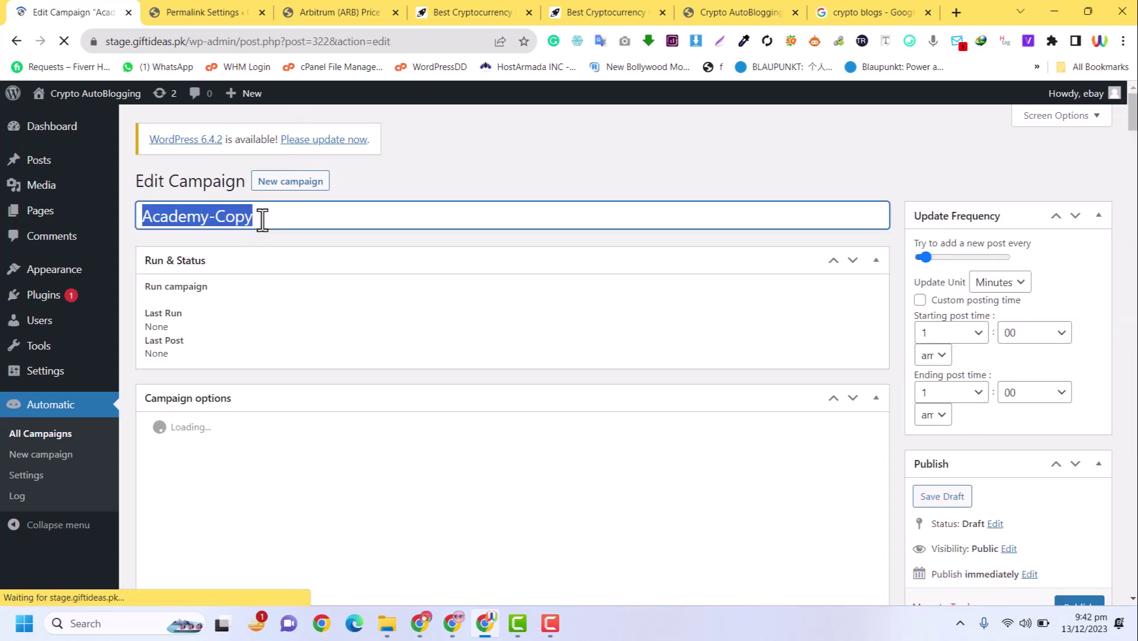
type("Crypto Market")
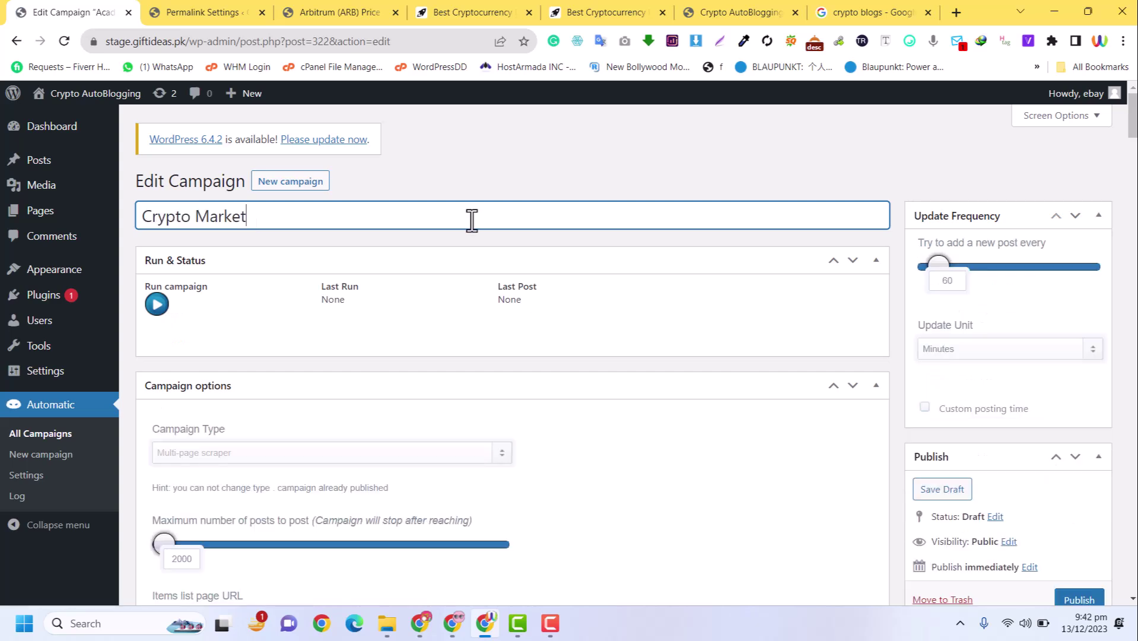
scroll(609, 271, "down", 8)
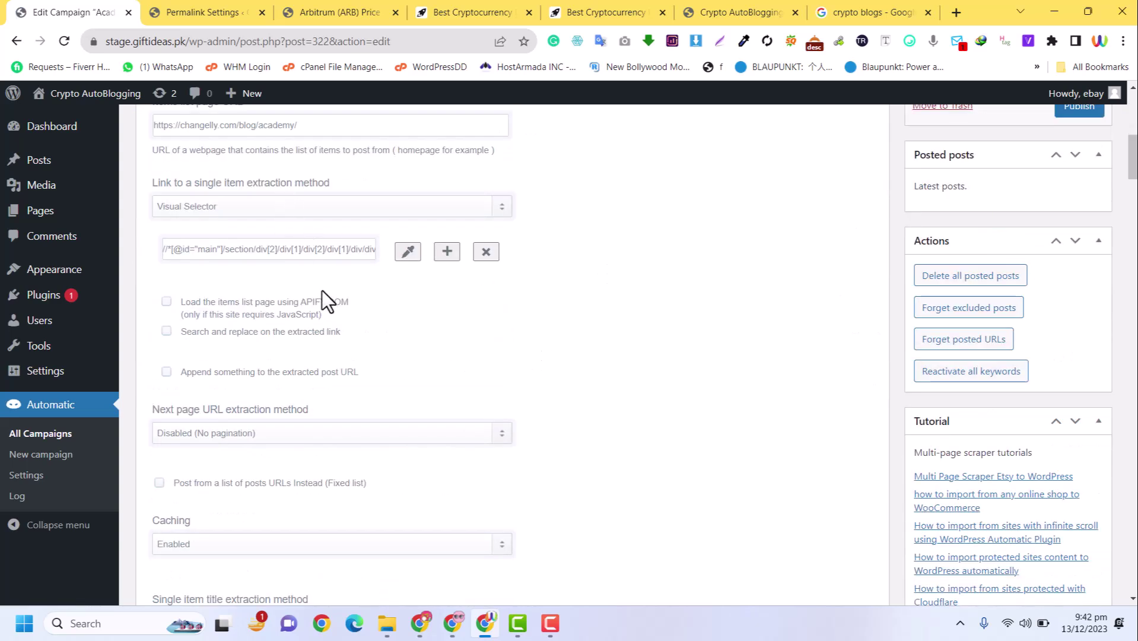
triple_click(330, 125)
key("ctrl+v")
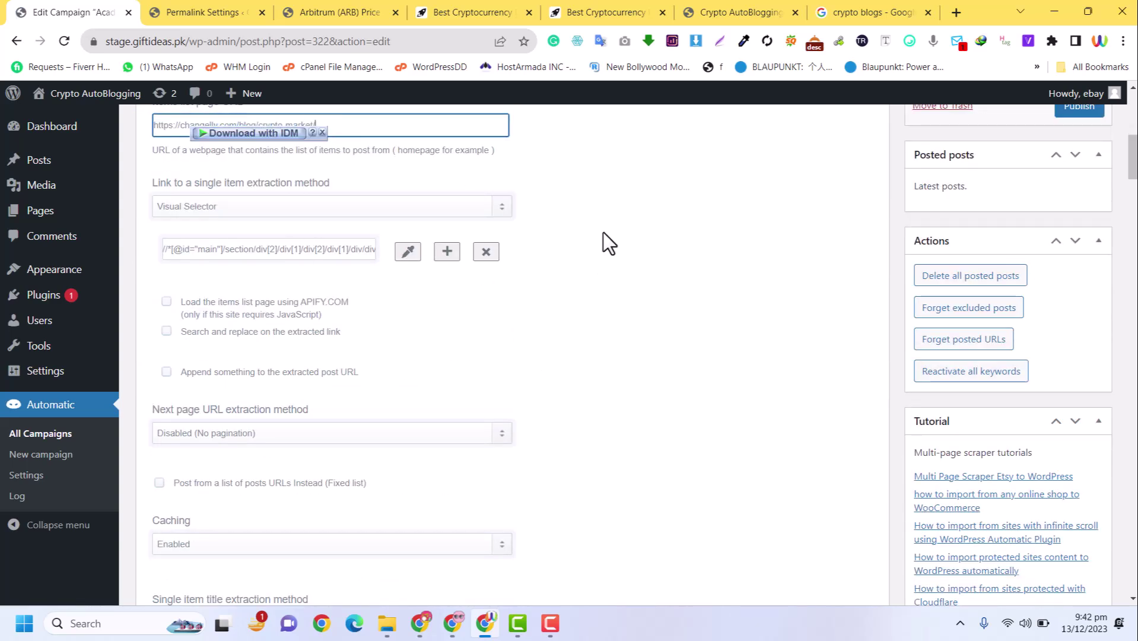
left_click(321, 132)
scroll(209, 287, "up", 4)
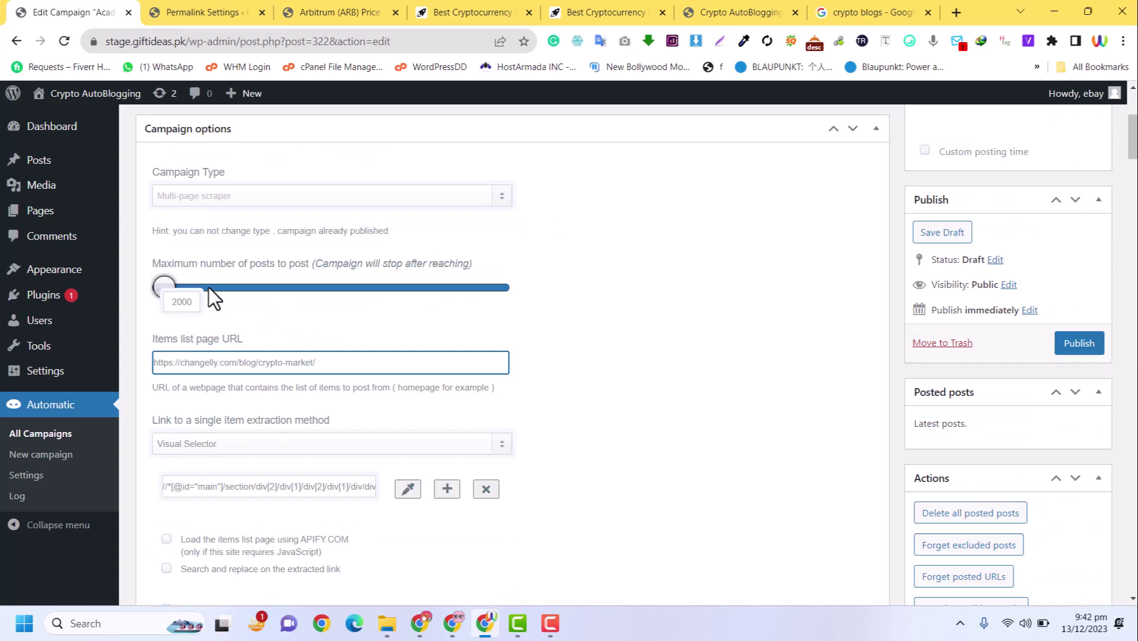
scroll(312, 368, "down", 4)
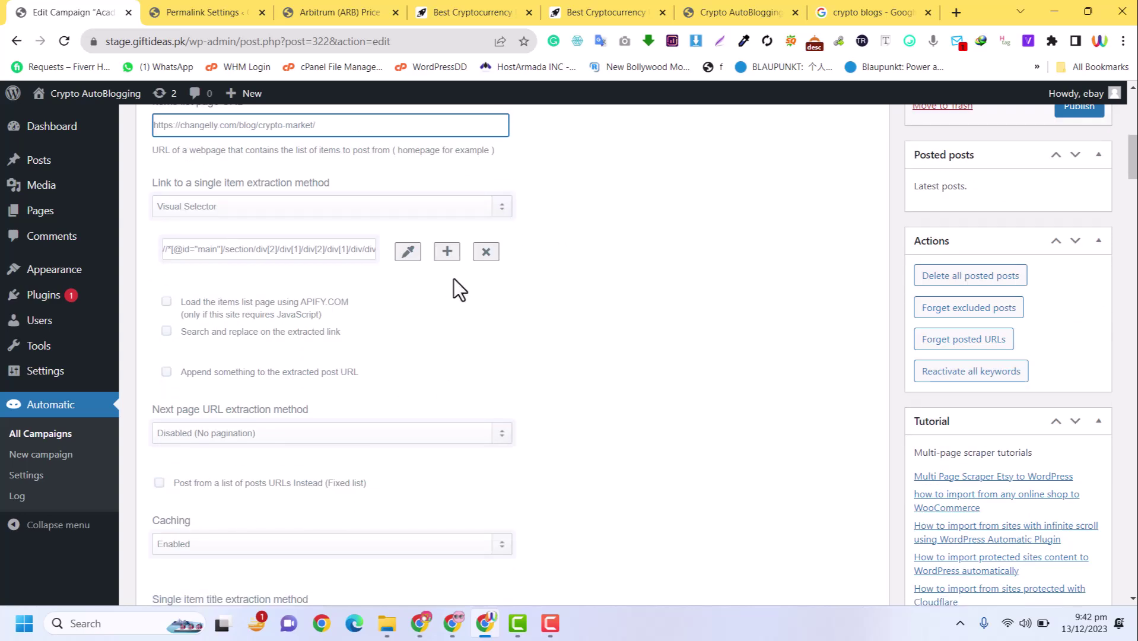
scroll(463, 286, "up", 4)
scroll(294, 360, "down", 4)
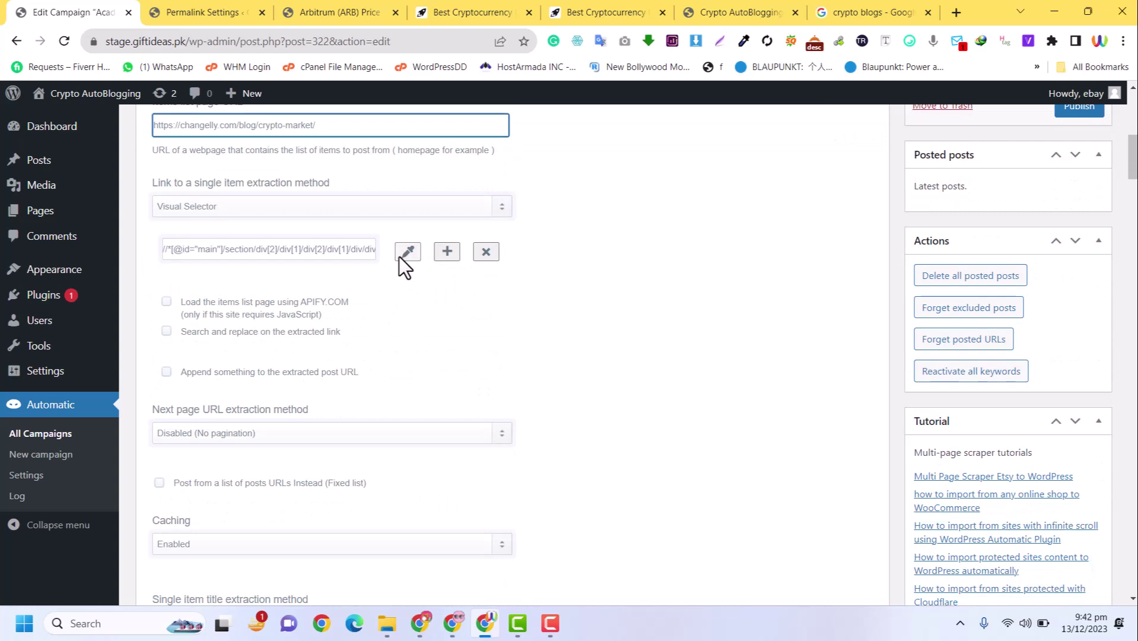
Step: Open the visual selector on the Crypto Market list page and pick an article as the single item link
left_click(399, 255)
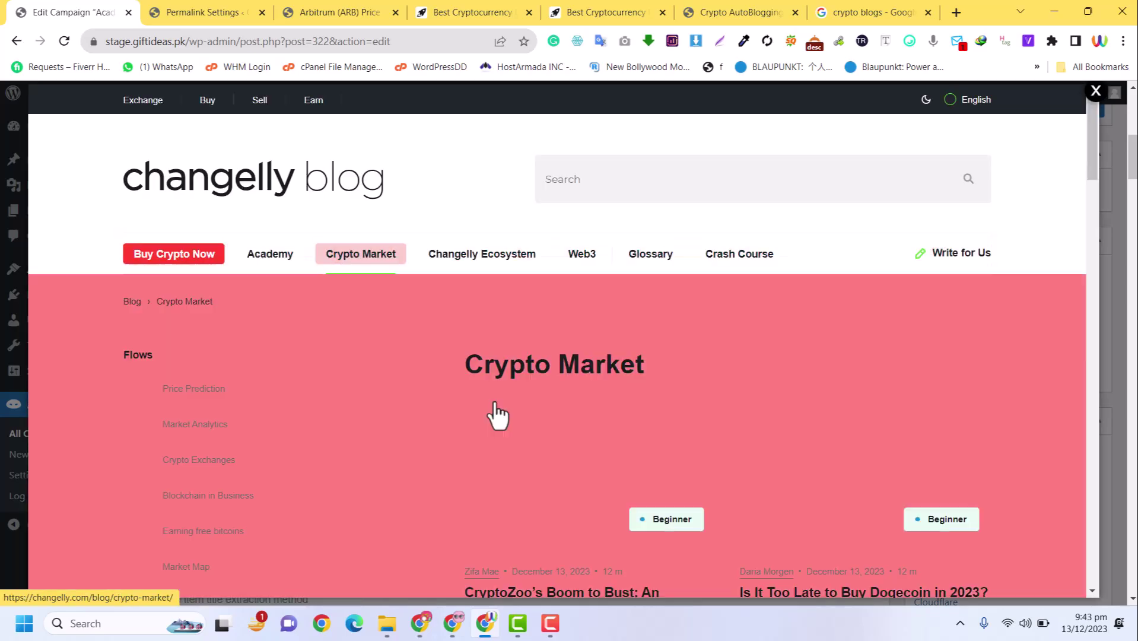
scroll(477, 393, "down", 4)
left_click(507, 356)
Step: Assign the campaign's posts to the Crypto Market category and publish the campaign
scroll(304, 341, "down", 10)
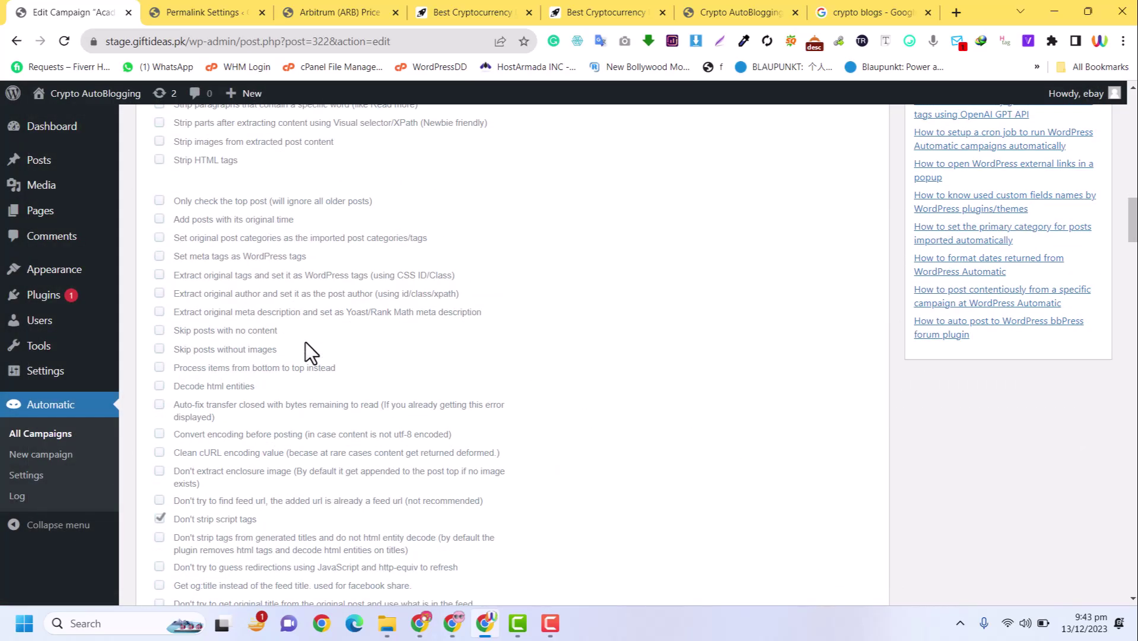
scroll(304, 341, "down", 15)
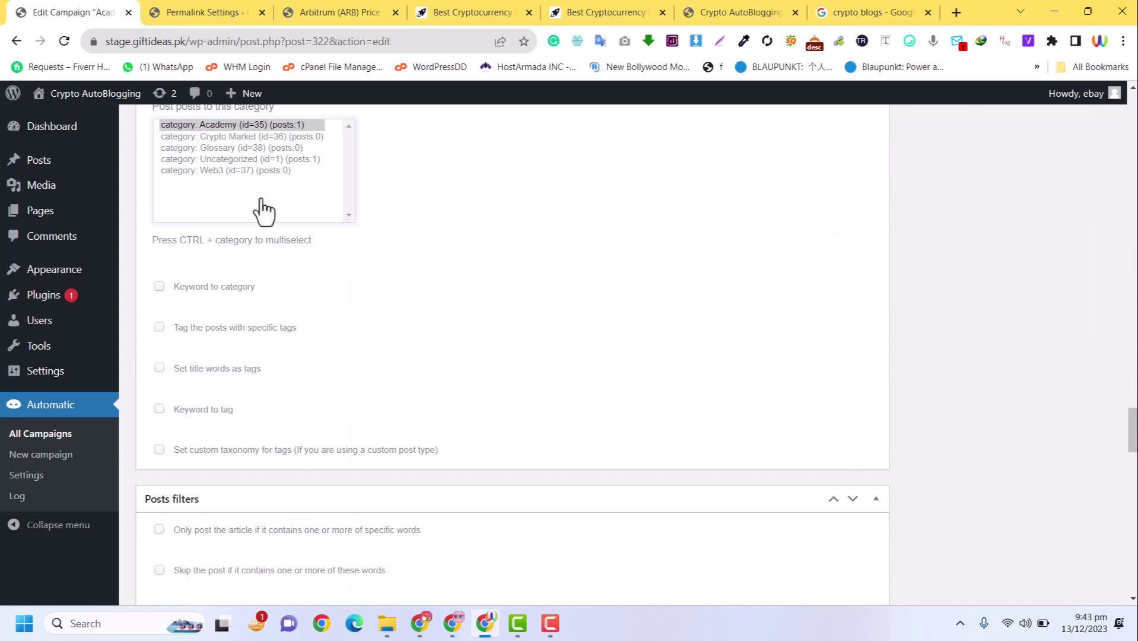
left_click(267, 137)
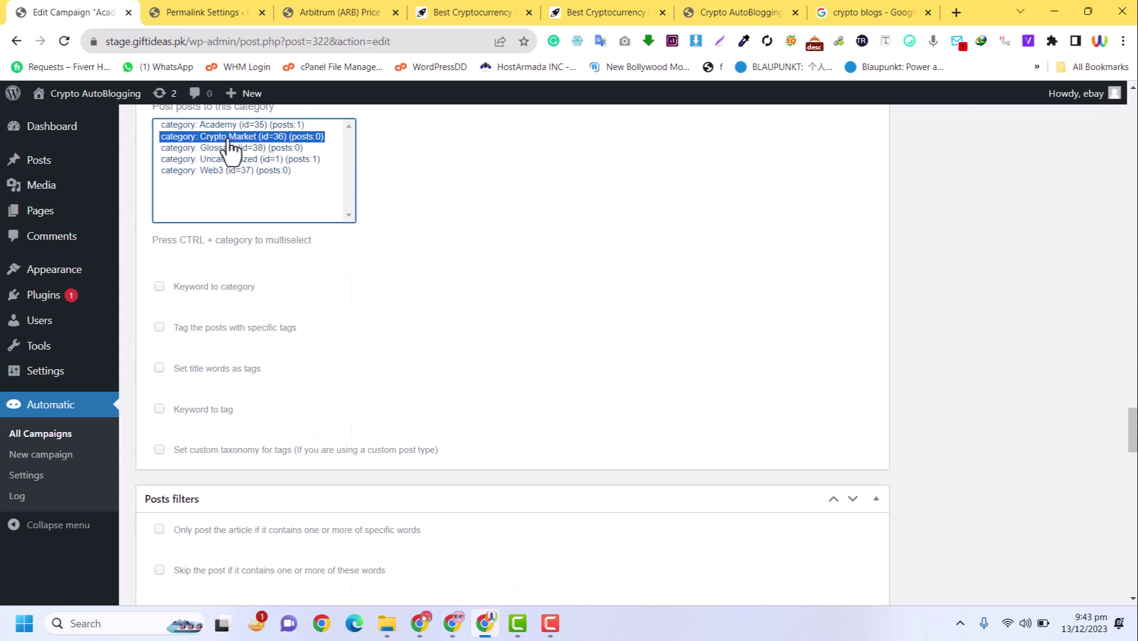
scroll(785, 320, "up", 20)
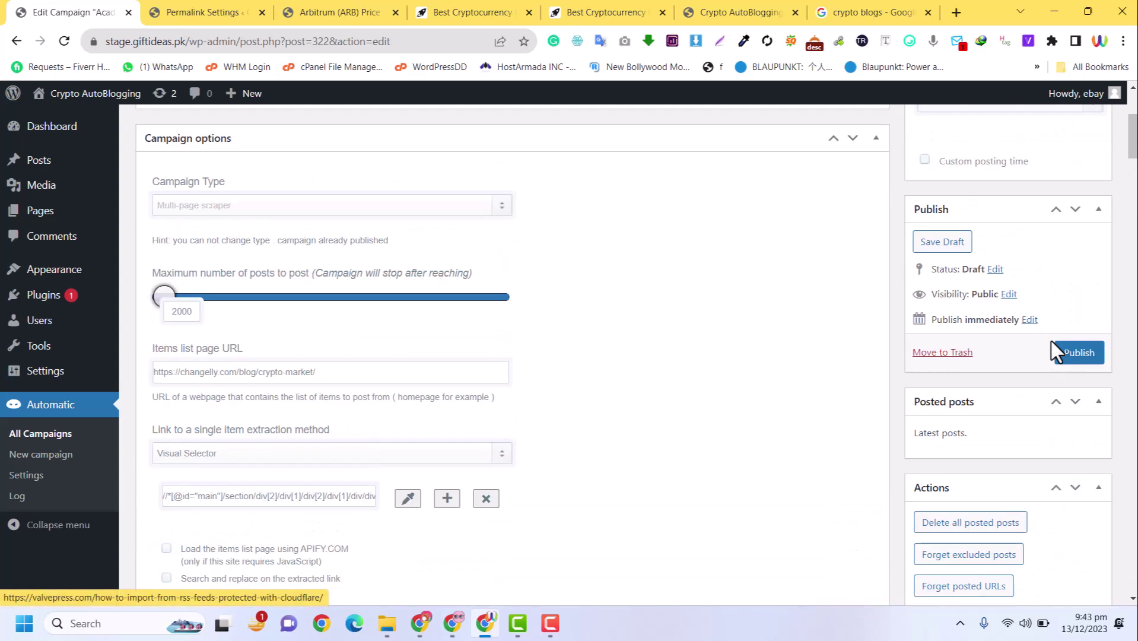
left_click(1076, 354)
left_click(645, 124)
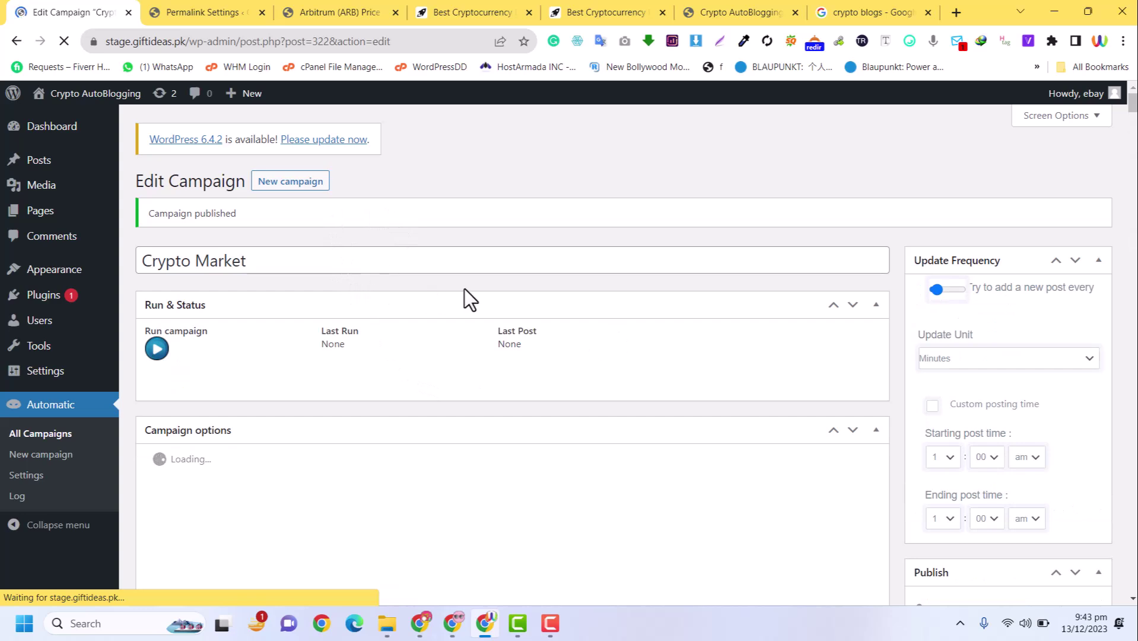
Step: Check the Changelly blog's section menu and open the list of all campaigns
left_click(237, 5)
left_click(330, 9)
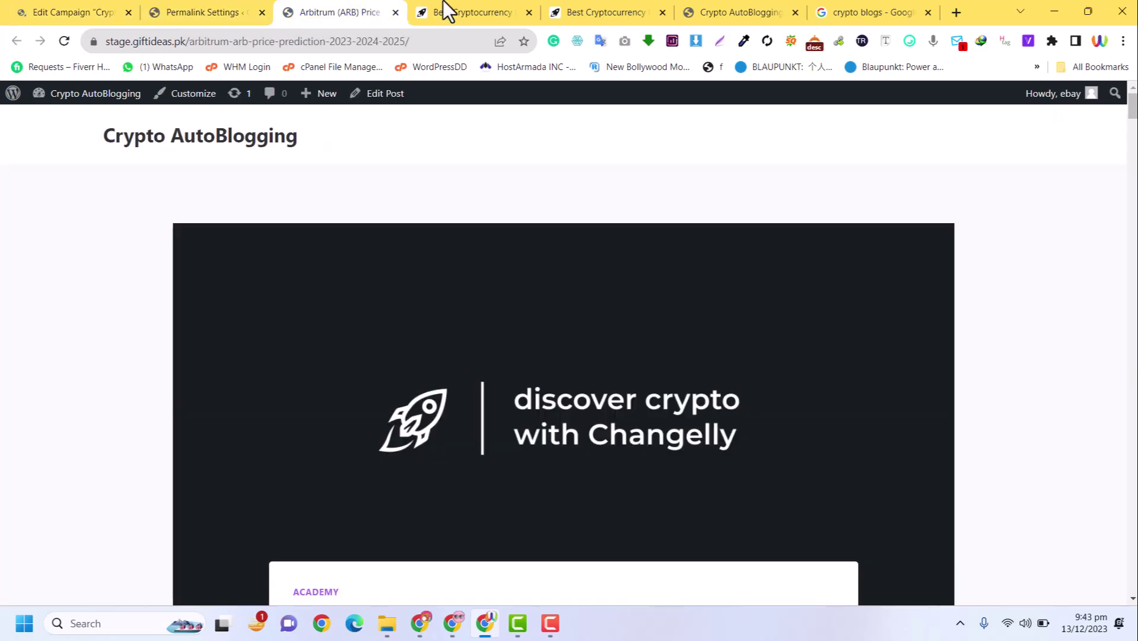
left_click(433, 9)
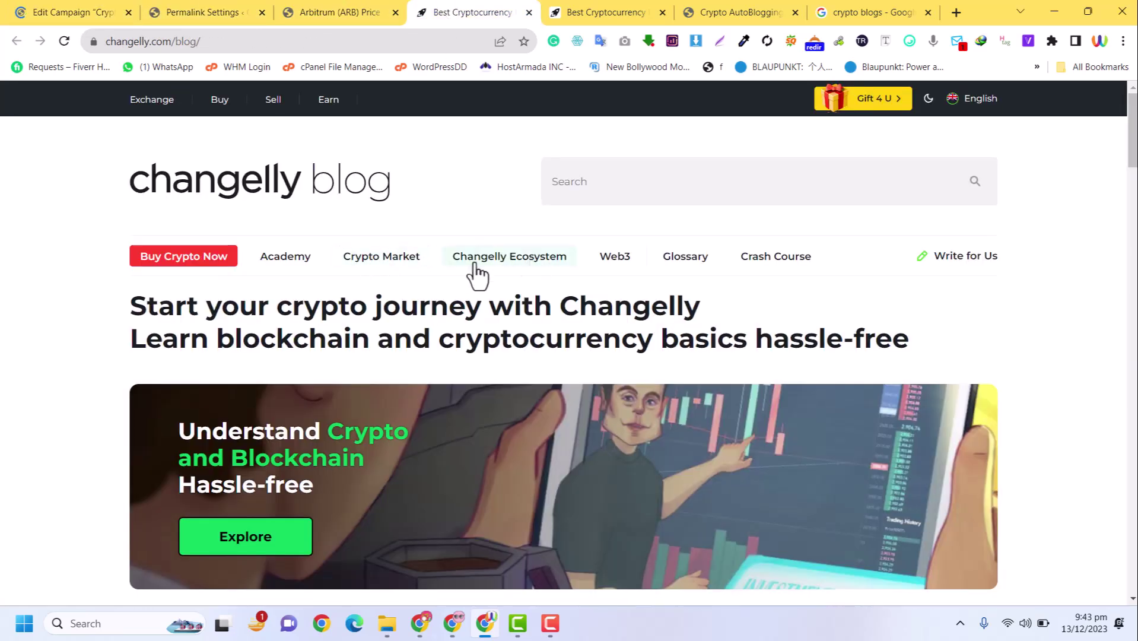
left_click(86, 9)
left_click(51, 439)
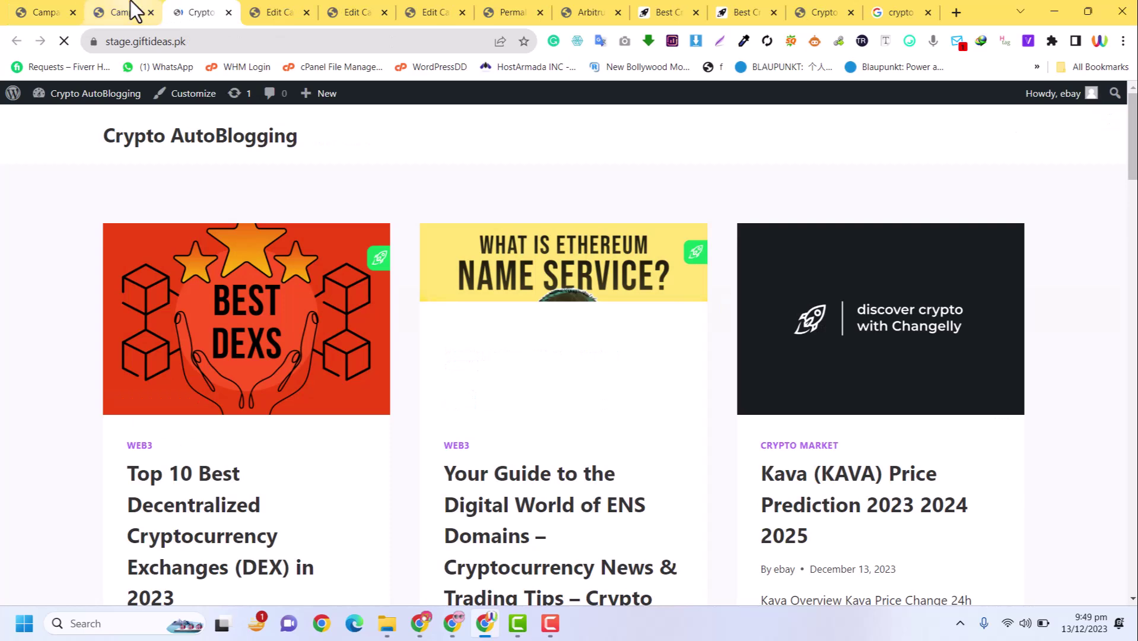
Step: Review the campaign list and examine the imported posts and their categories on the site's home page
left_click(127, 12)
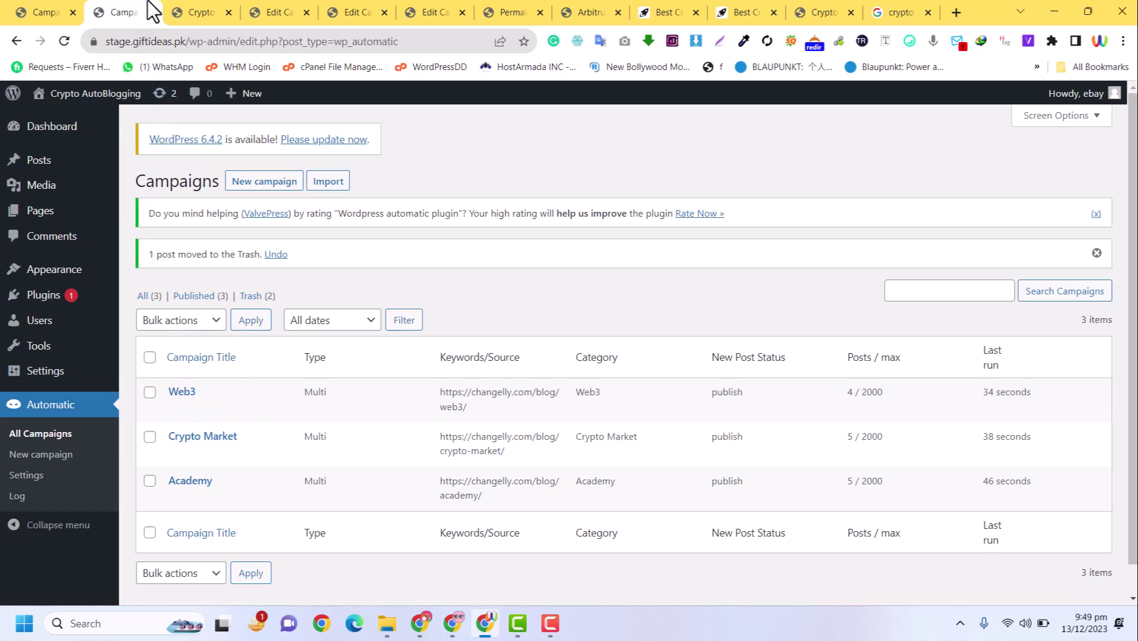
left_click(190, 12)
scroll(632, 310, "down", 8)
scroll(632, 309, "down", 20)
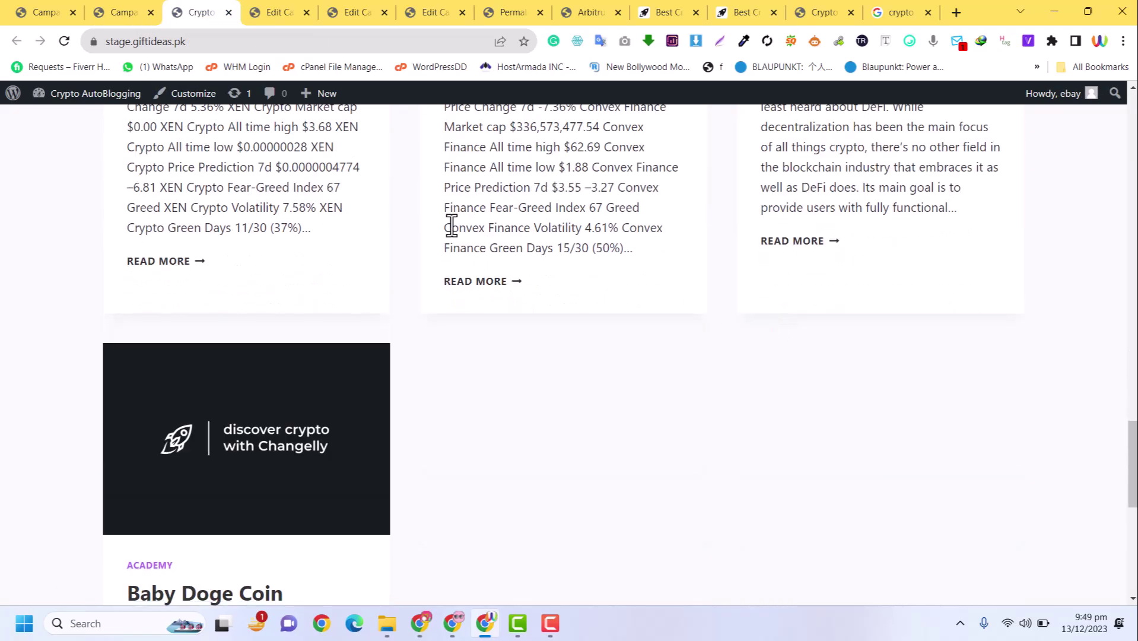
scroll(452, 225, "down", 8)
scroll(215, 305, "up", 6)
scroll(223, 306, "down", 3)
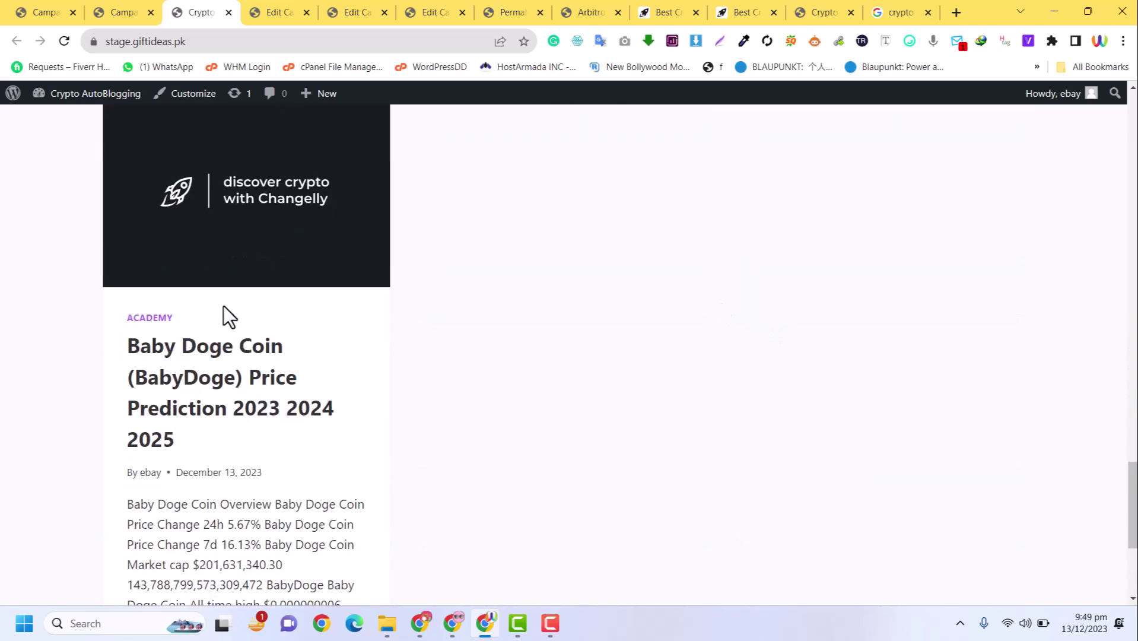
scroll(223, 305, "up", 14)
scroll(263, 262, "up", 7)
scroll(415, 380, "down", 9)
scroll(405, 362, "down", 10)
scroll(206, 322, "up", 4)
Step: Open the imported XEN Crypto (XEN) Price Prediction post and examine its content
left_click(195, 234)
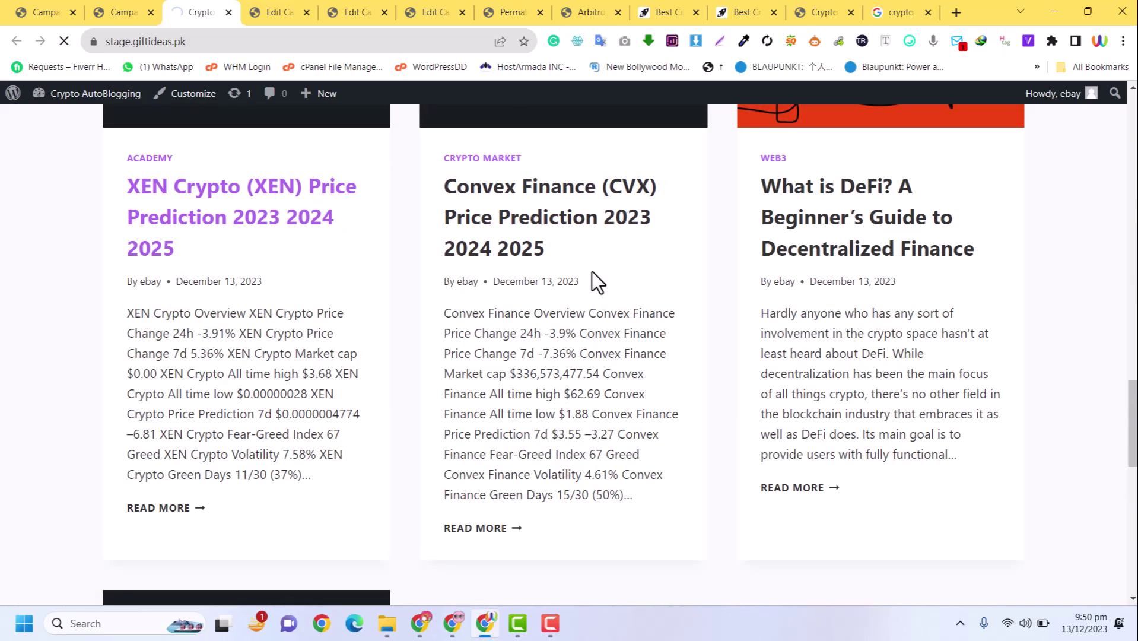
scroll(591, 297, "down", 10)
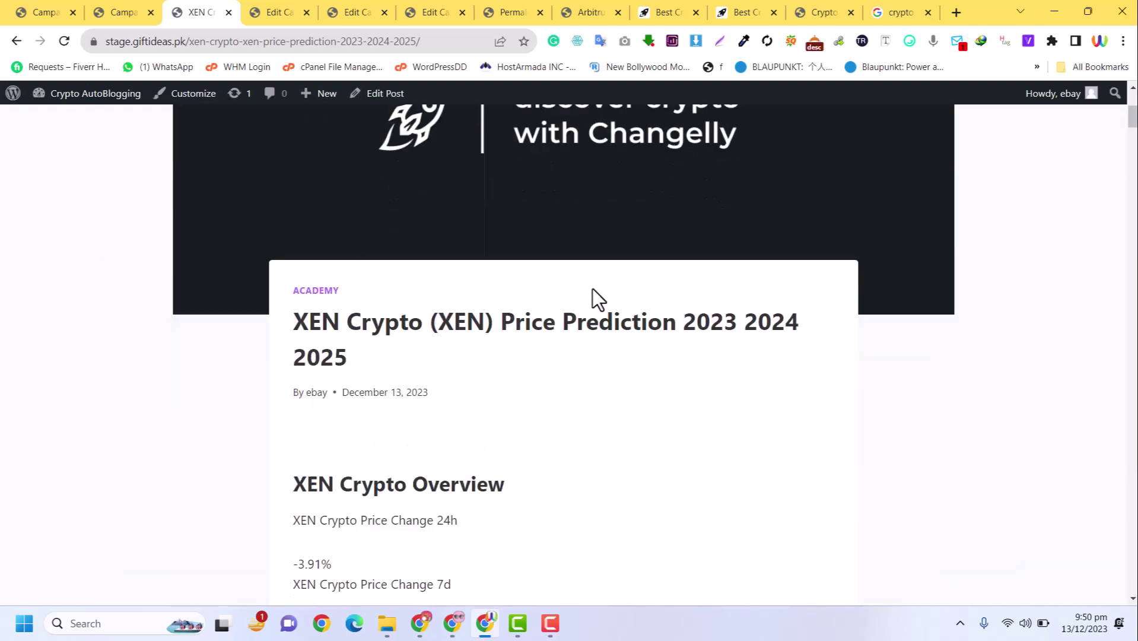
scroll(592, 288, "down", 10)
scroll(592, 288, "up", 9)
scroll(592, 287, "up", 10)
Step: Return to the site's home page, open the imported guide to ENS Domains and read through it
left_click(126, 142)
scroll(741, 343, "down", 4)
left_click(495, 339)
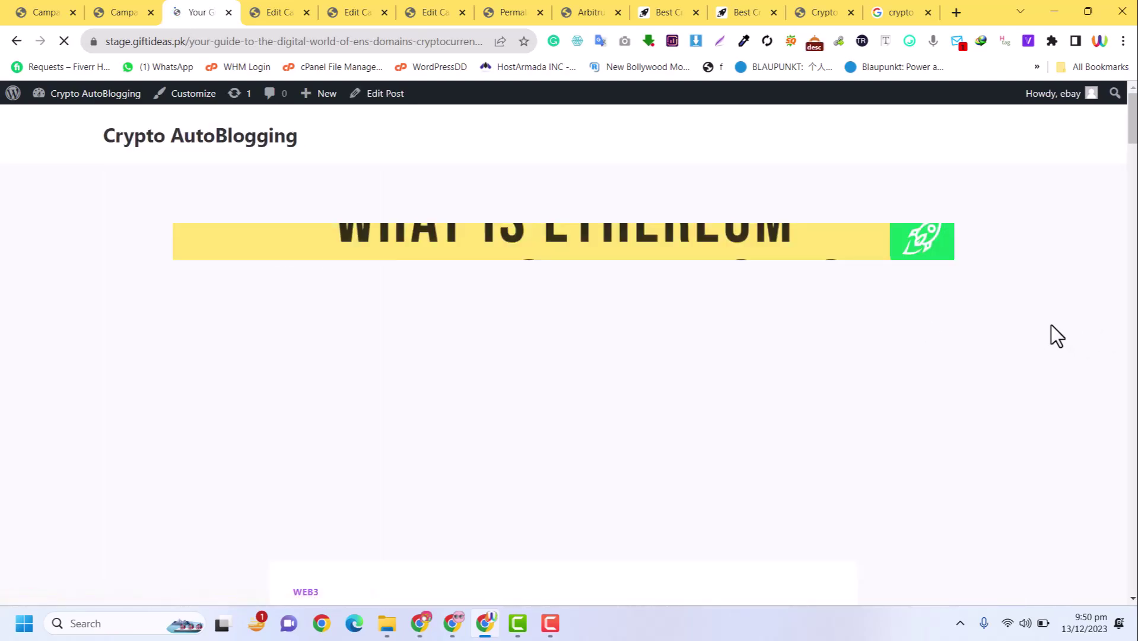
scroll(711, 325, "down", 20)
scroll(711, 325, "down", 15)
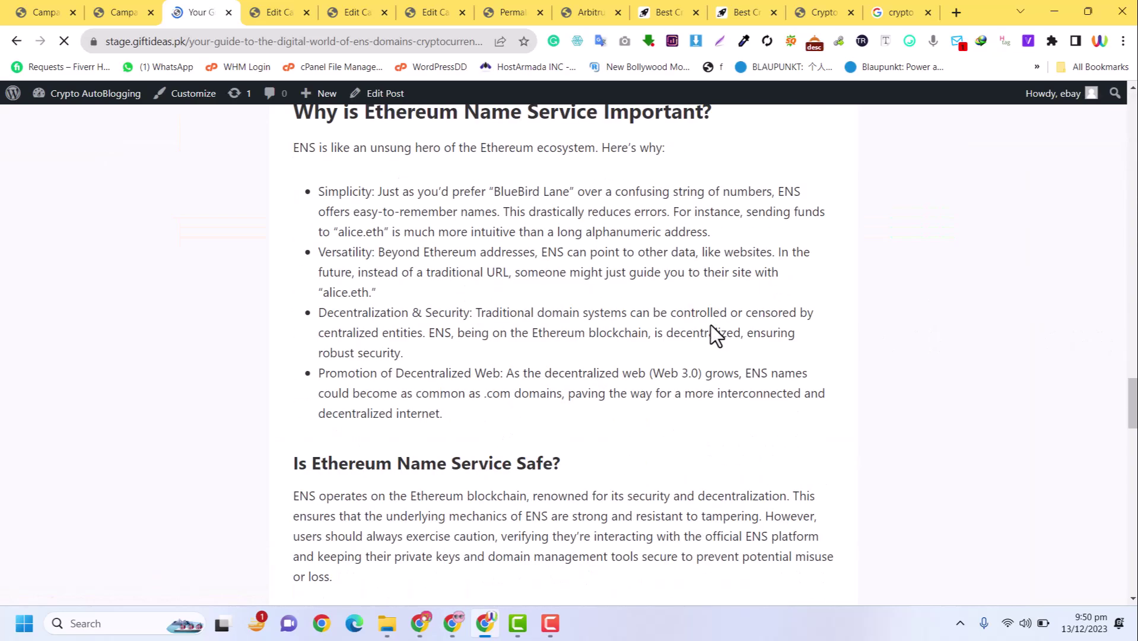
scroll(729, 289, "down", 5)
scroll(729, 289, "up", 20)
scroll(729, 290, "up", 5)
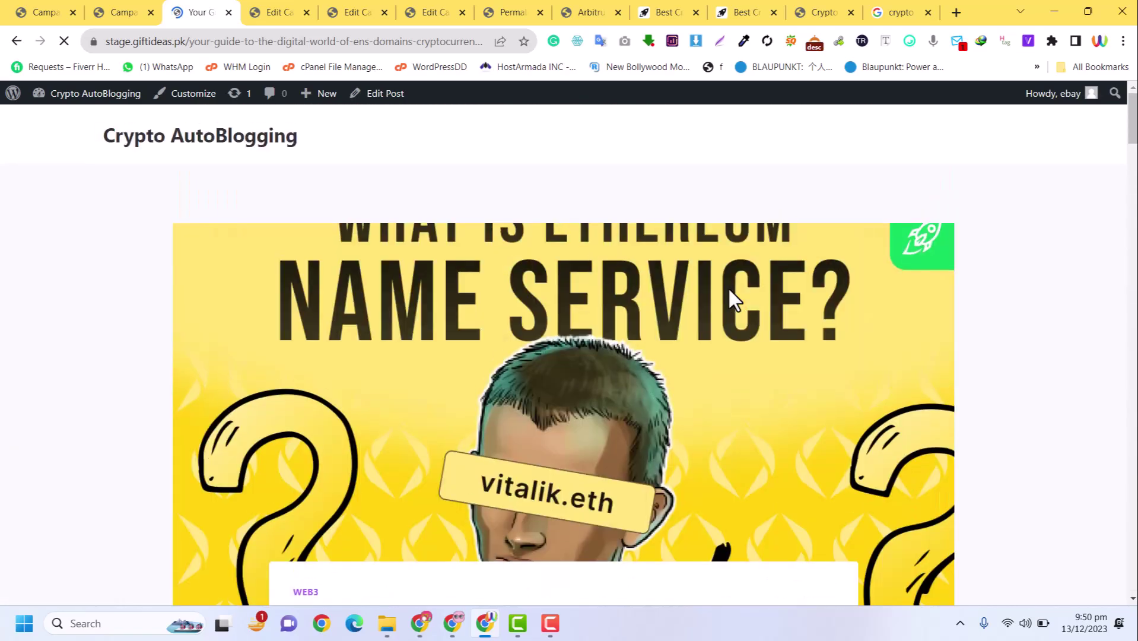
Step: Examine the ENS Domains post's body, source link, similar posts and comment section
left_click(121, 11)
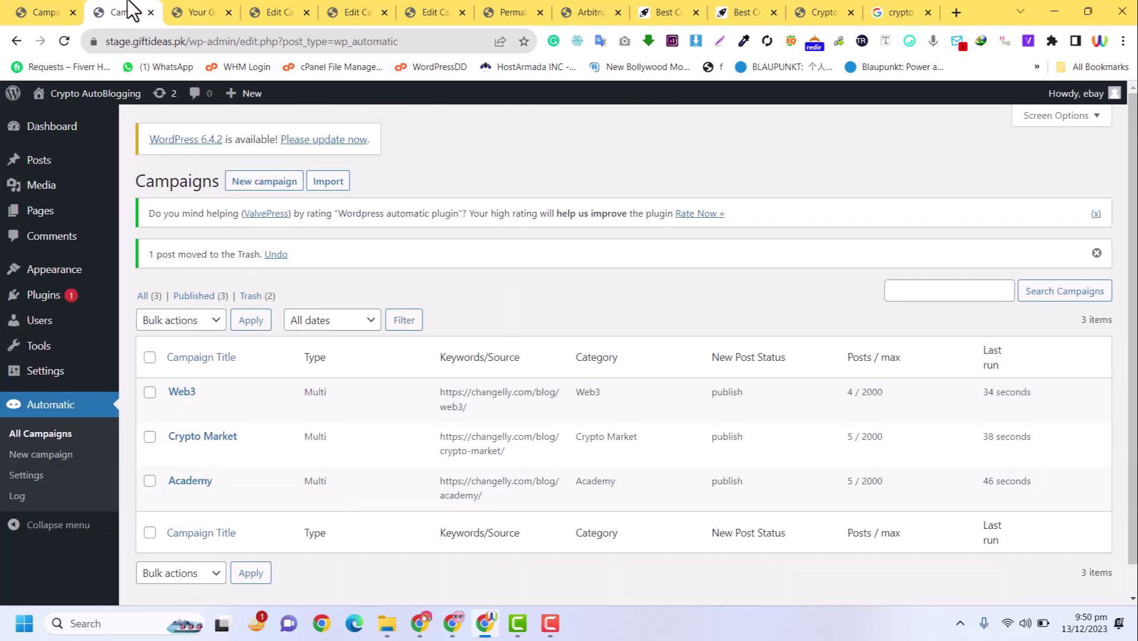
left_click(196, 11)
scroll(725, 293, "down", 6)
scroll(725, 294, "down", 4)
scroll(726, 292, "up", 10)
scroll(748, 291, "down", 5)
scroll(769, 289, "down", 20)
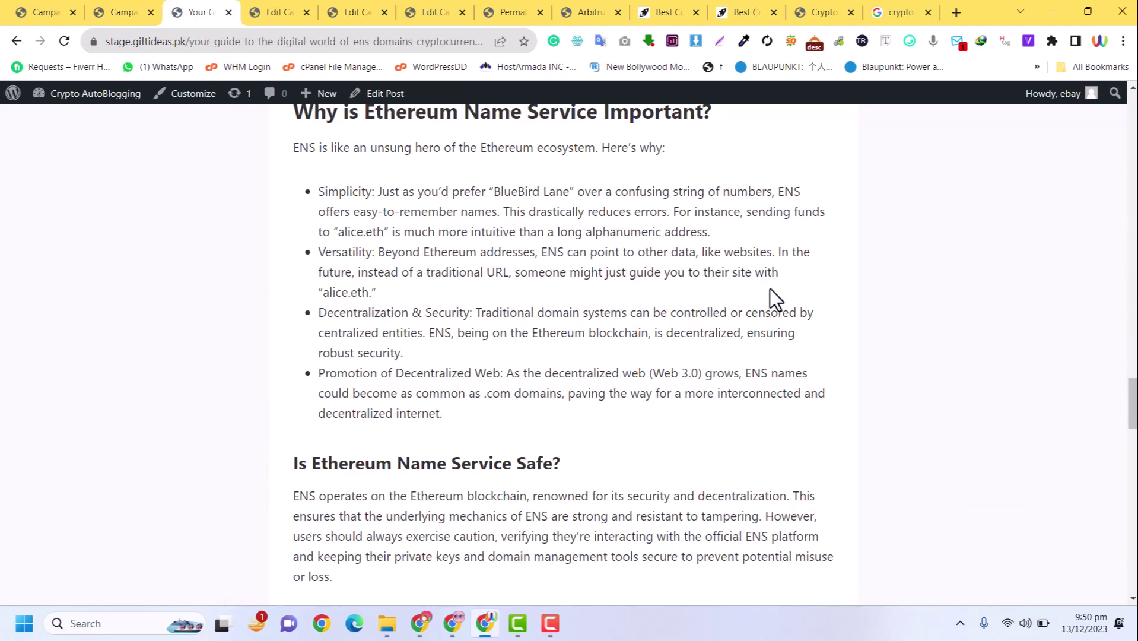
scroll(770, 290, "up", 15)
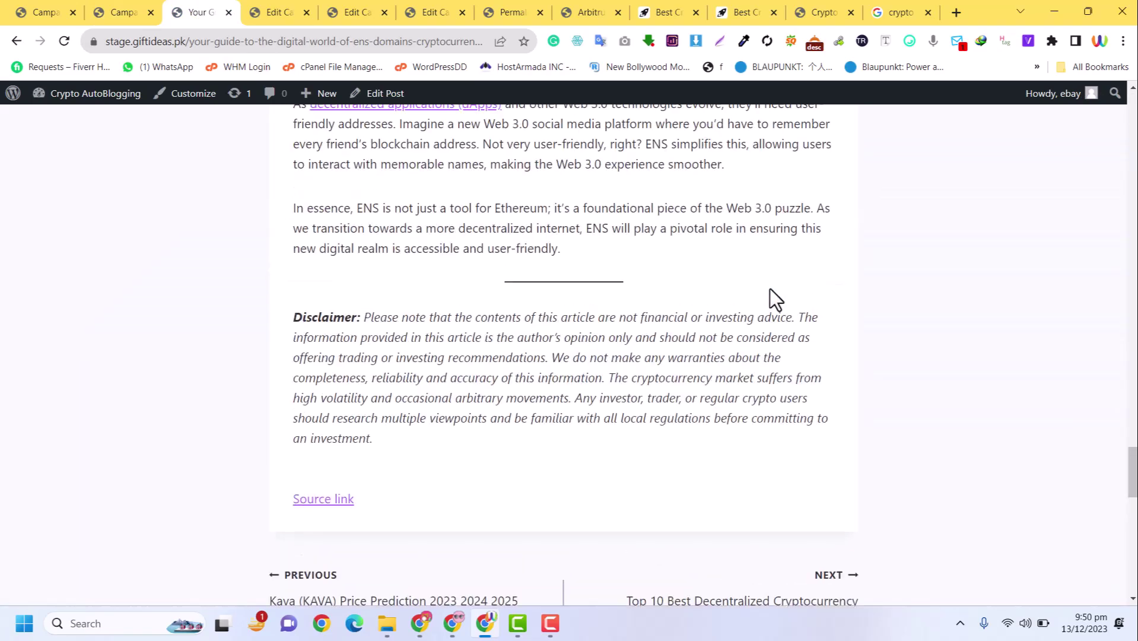
scroll(563, 311, "down", 4)
scroll(406, 432, "down", 8)
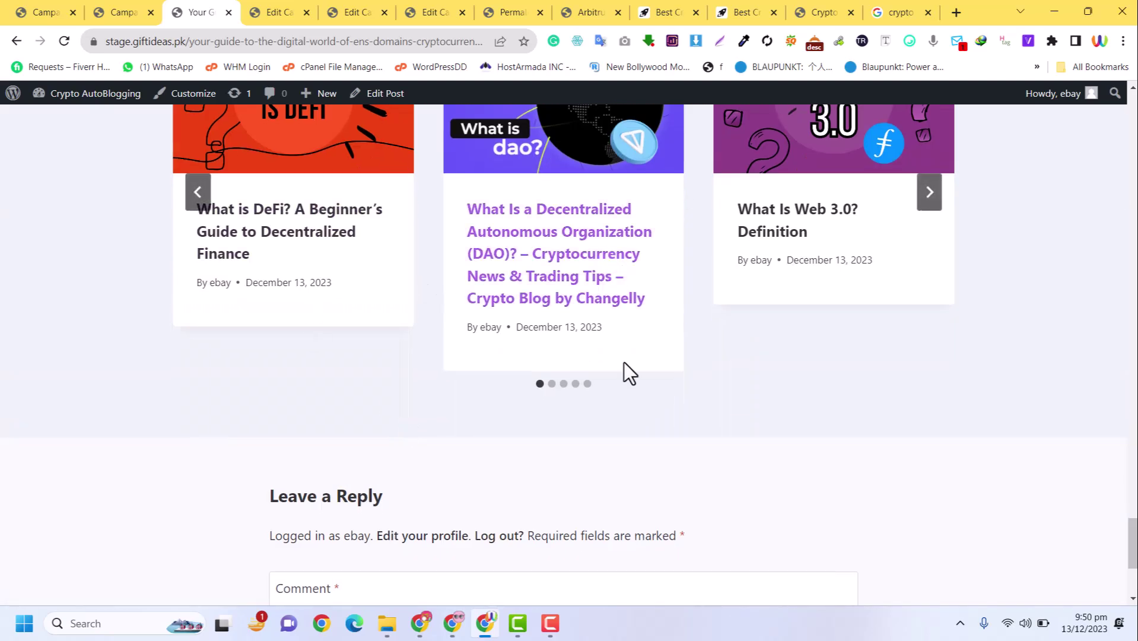
scroll(640, 350, "down", 4)
scroll(643, 347, "up", 8)
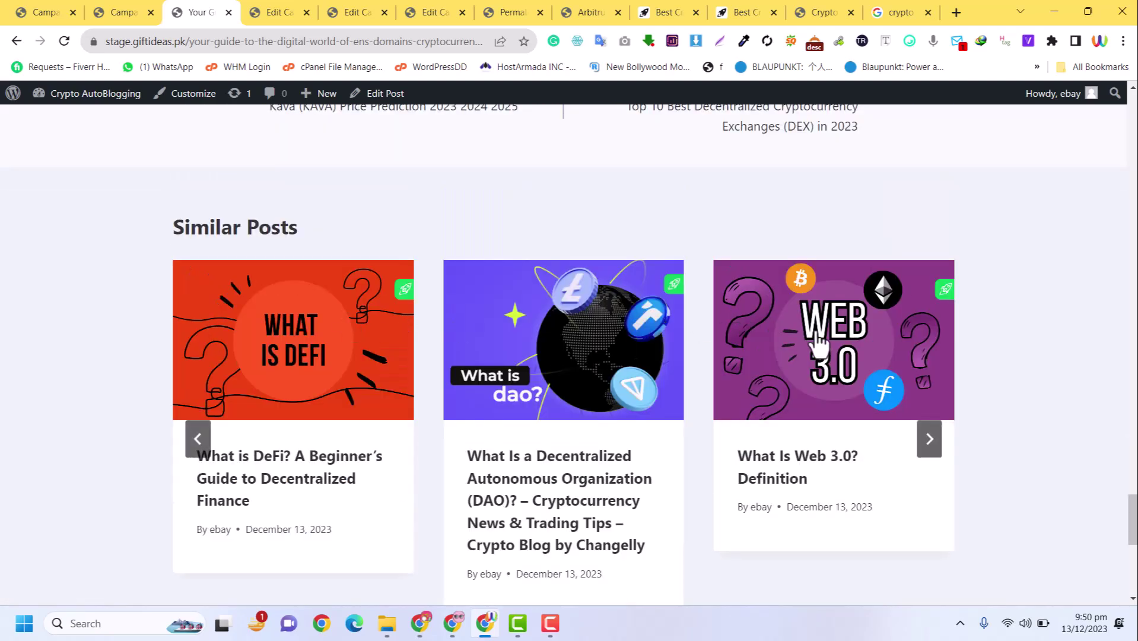
scroll(771, 338, "down", 4)
scroll(825, 350, "up", 4)
Step: Open the WordPress themes page and go to adding a new theme
left_click(145, 12)
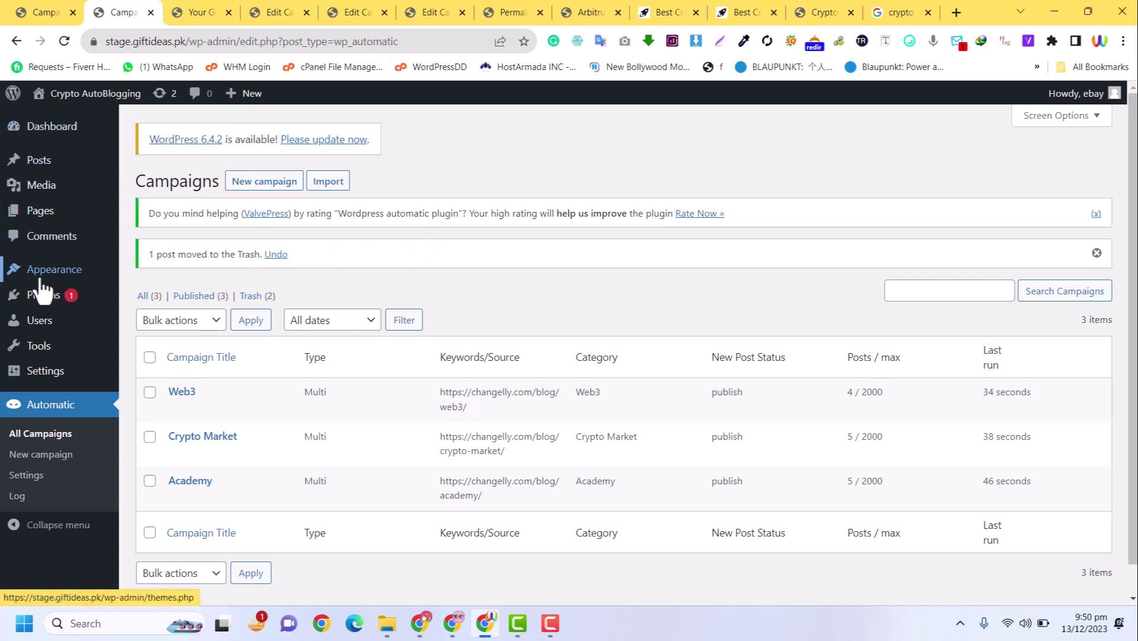
left_click(156, 274)
left_click(198, 9)
left_click(108, 3)
left_click(172, 12)
left_click(123, 11)
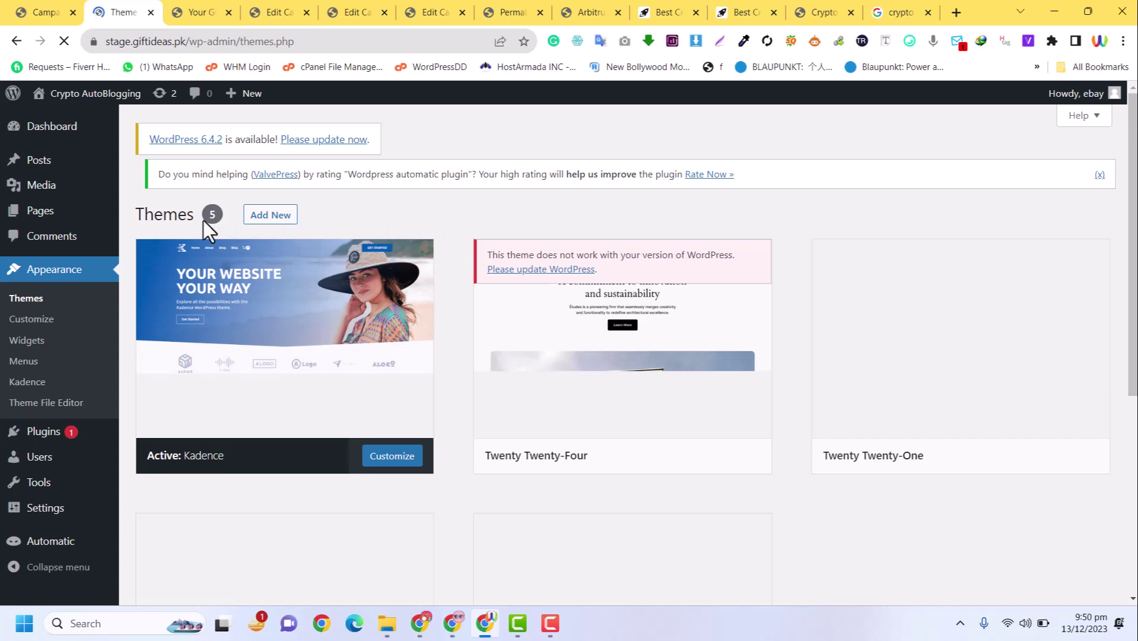
left_click(277, 229)
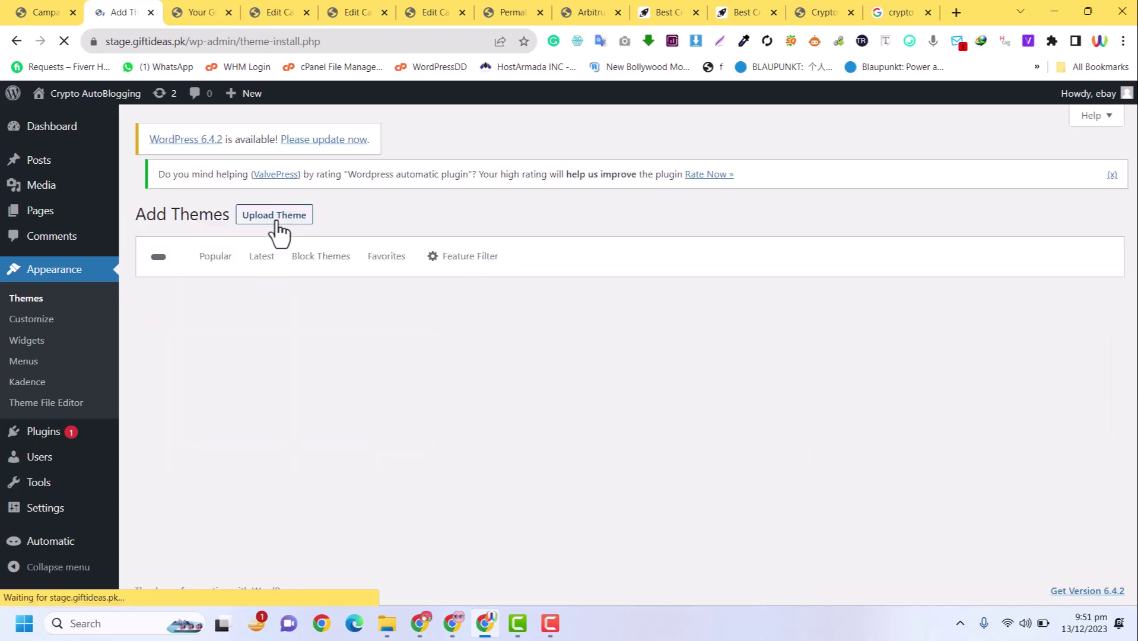
Step: Upload jannah.zip from the jannah_v7.0.5 folder in Downloads > Compressed as a new theme and start its installation
left_click(283, 183)
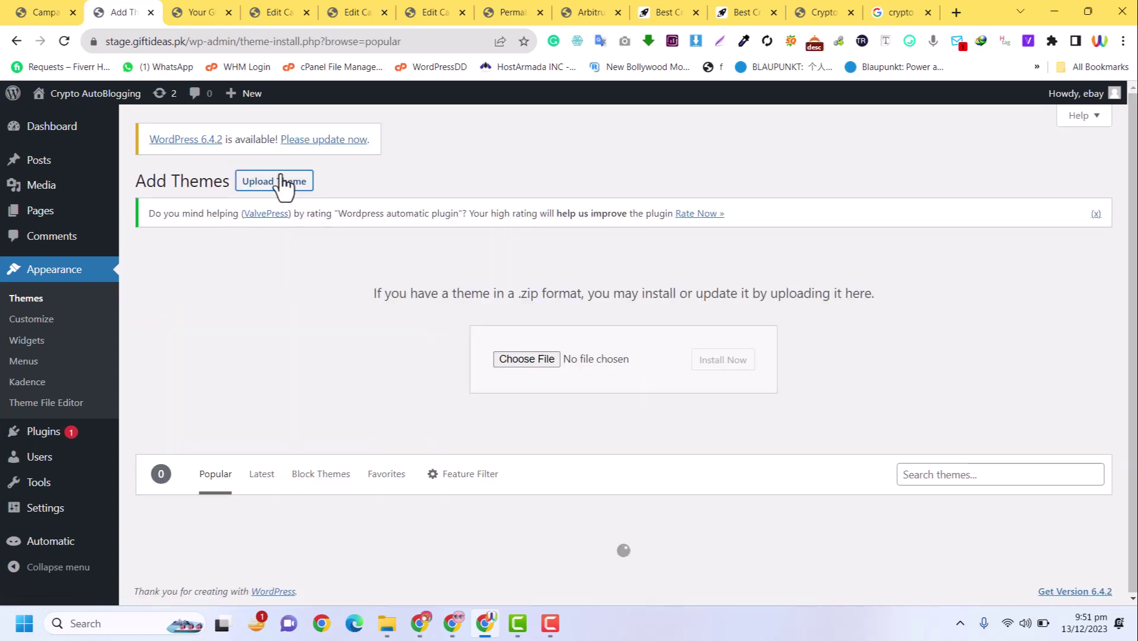
left_click(521, 360)
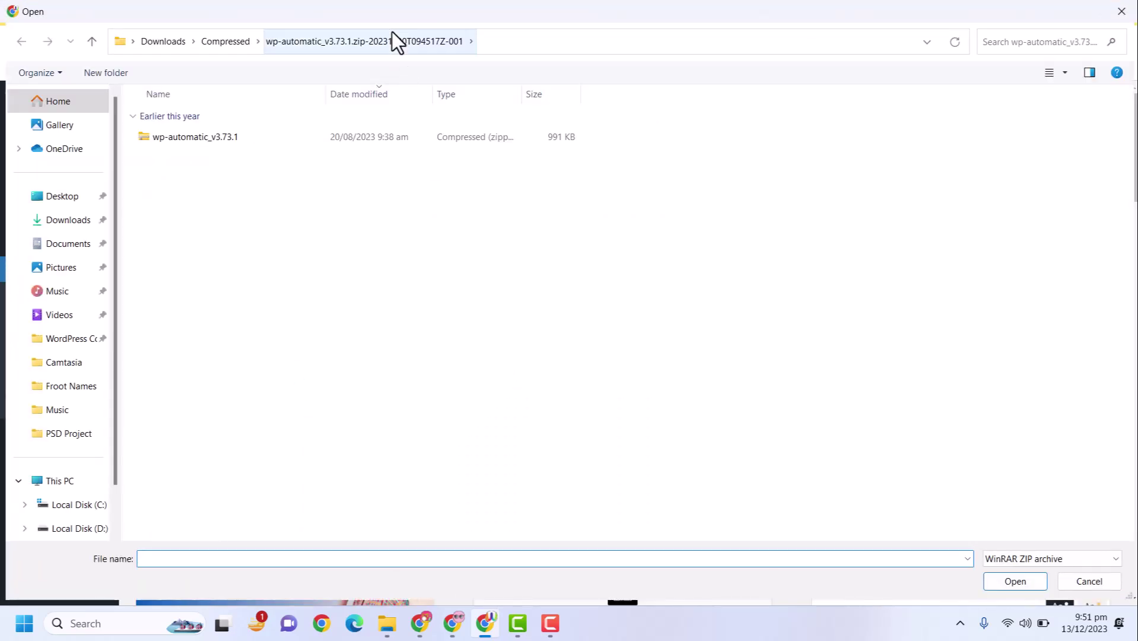
left_click(231, 43)
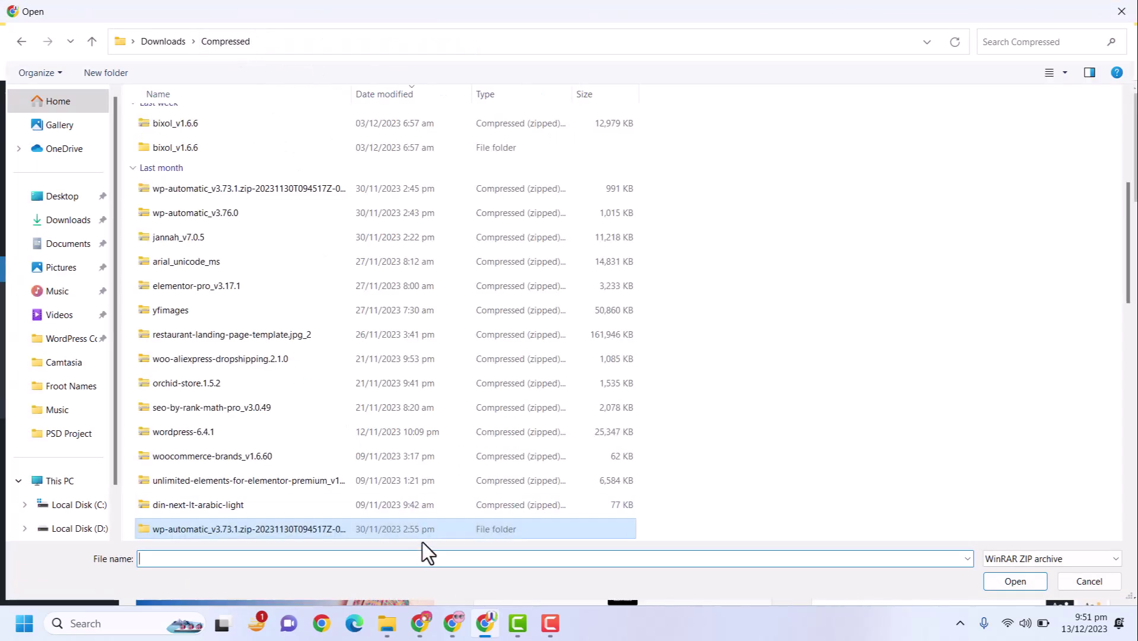
double_click(178, 236)
left_click(191, 142)
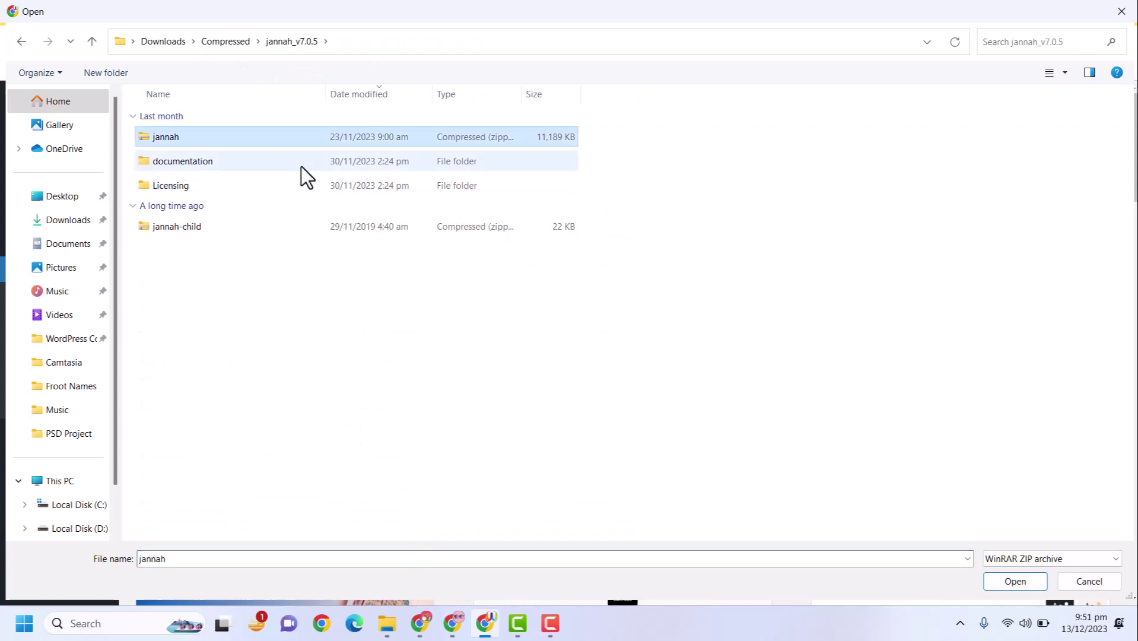
left_click(993, 585)
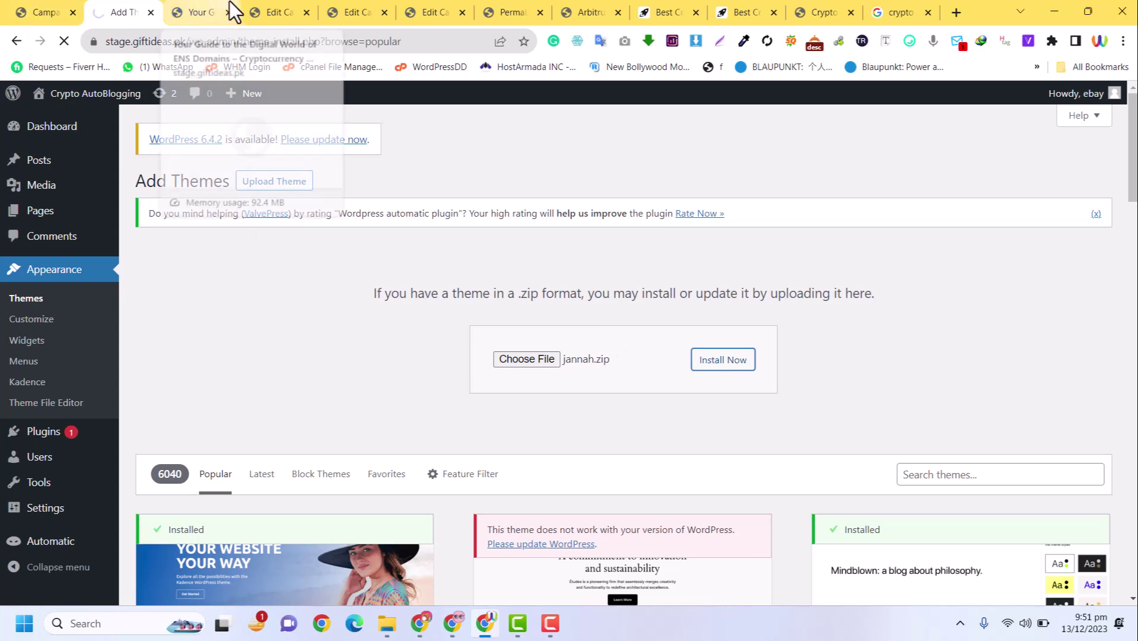
left_click(190, 5)
left_click(114, 11)
left_click(180, 9)
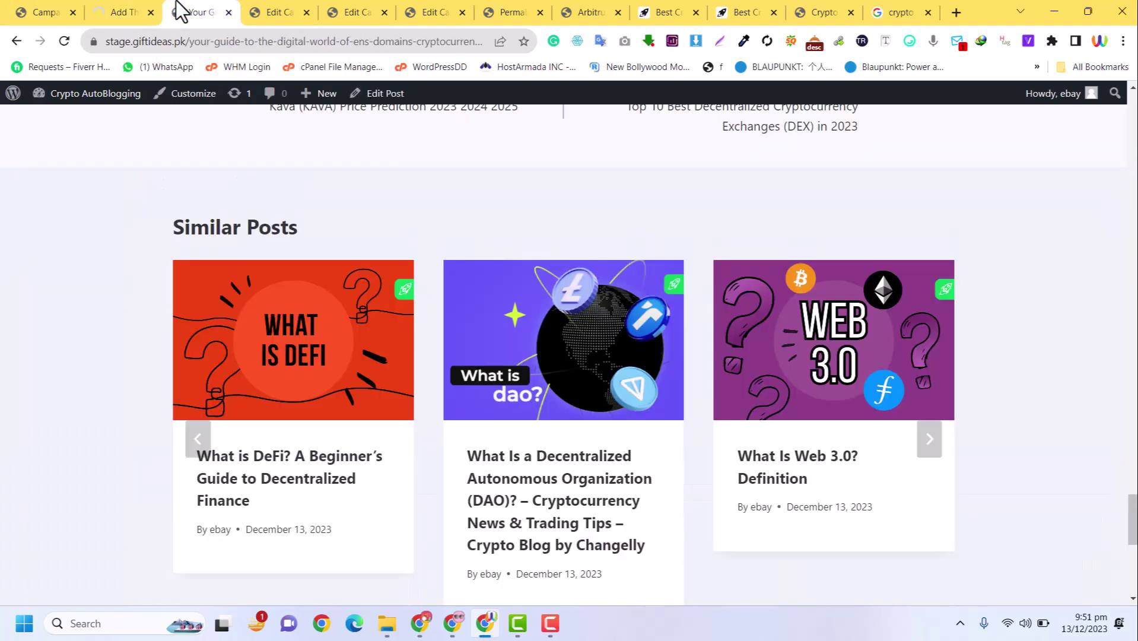
left_click(151, 10)
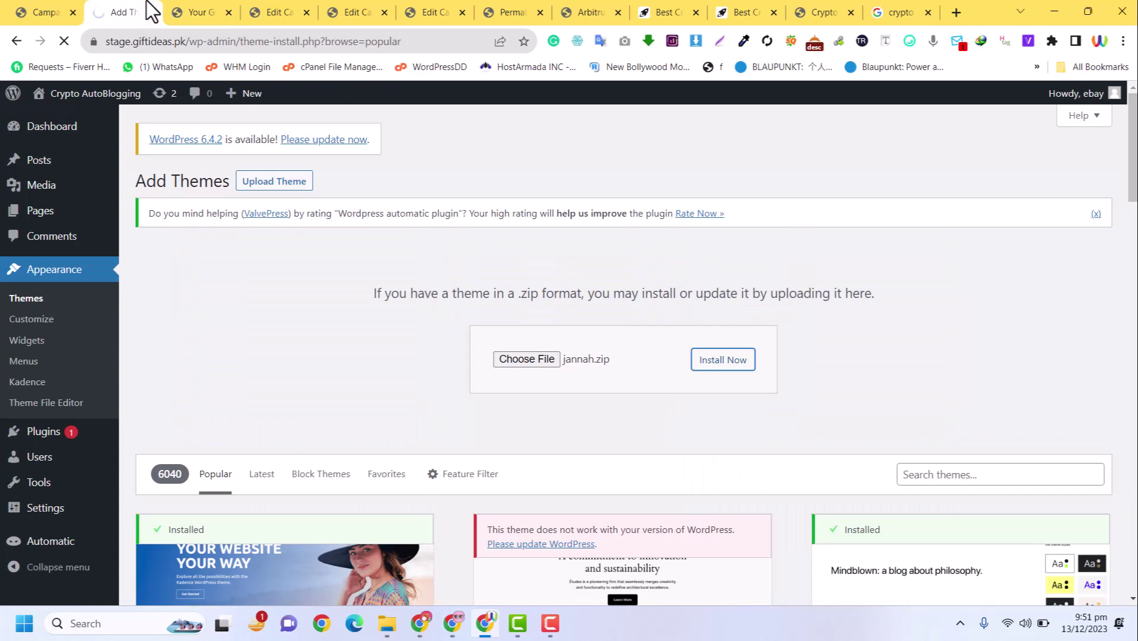
left_click(188, 9)
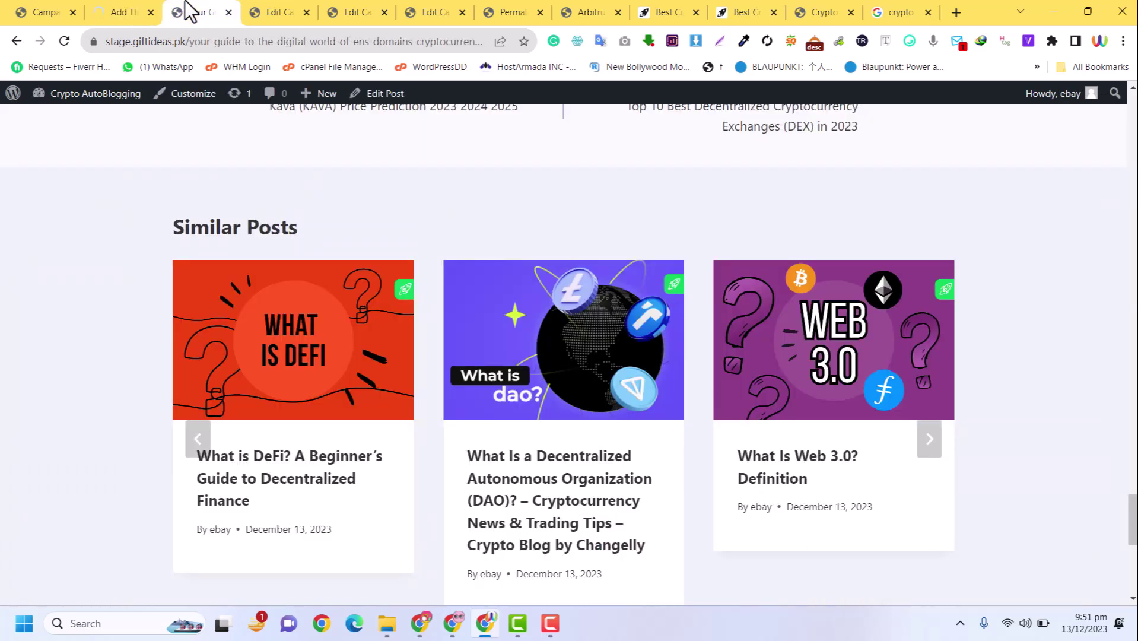
left_click(122, 8)
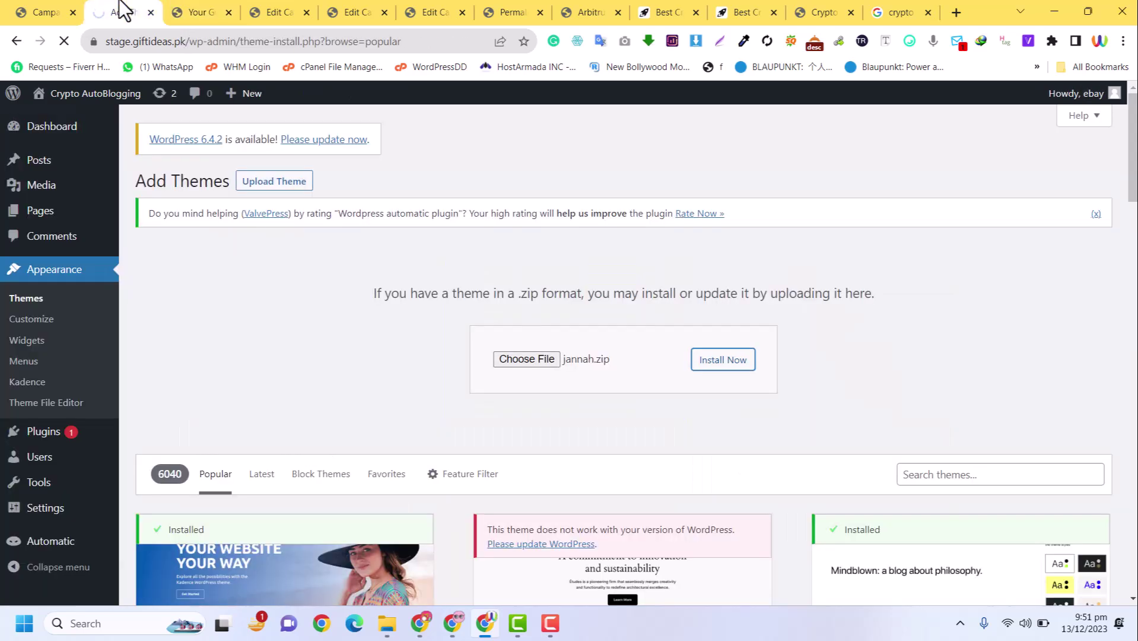
left_click(205, 1)
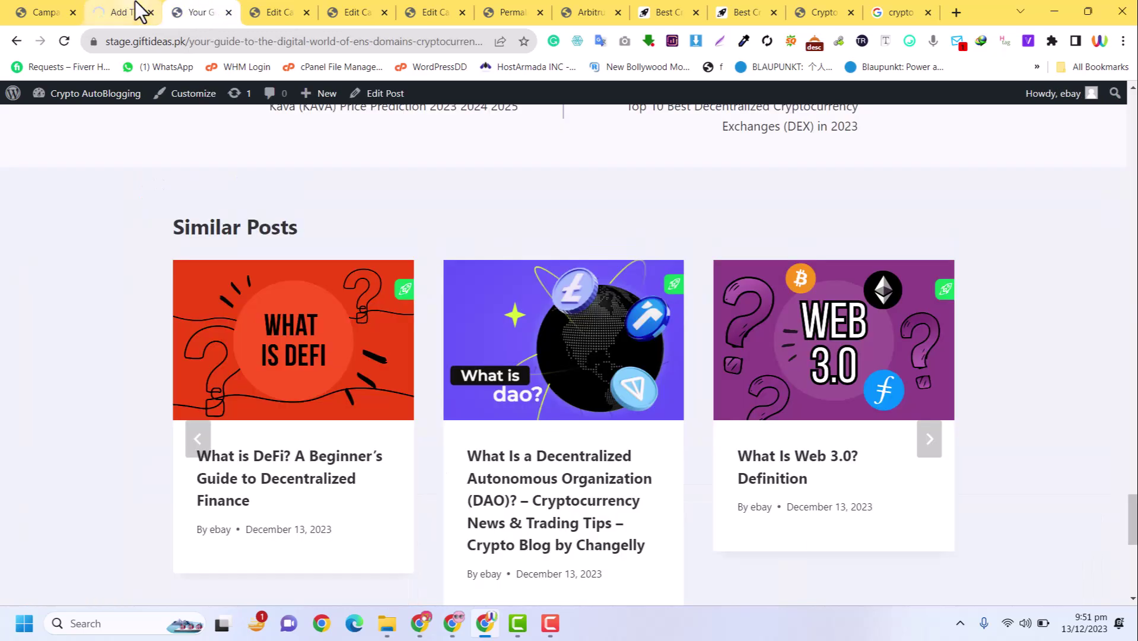
Step: Close all browser tabs to the right of the ENS Domains post
right_click(209, 2)
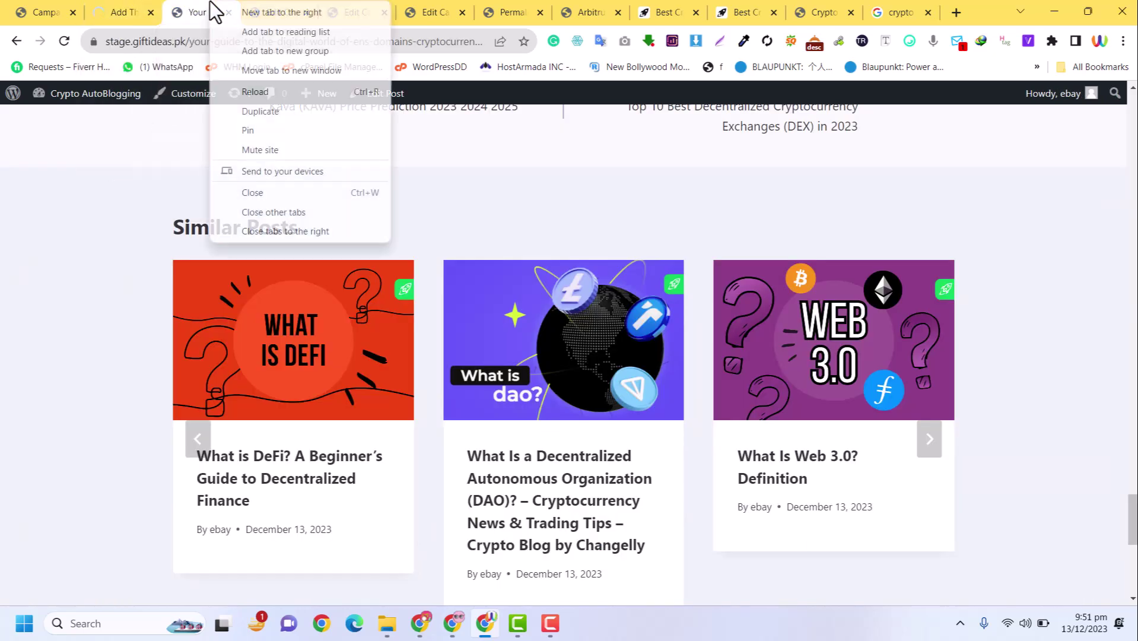
left_click(302, 229)
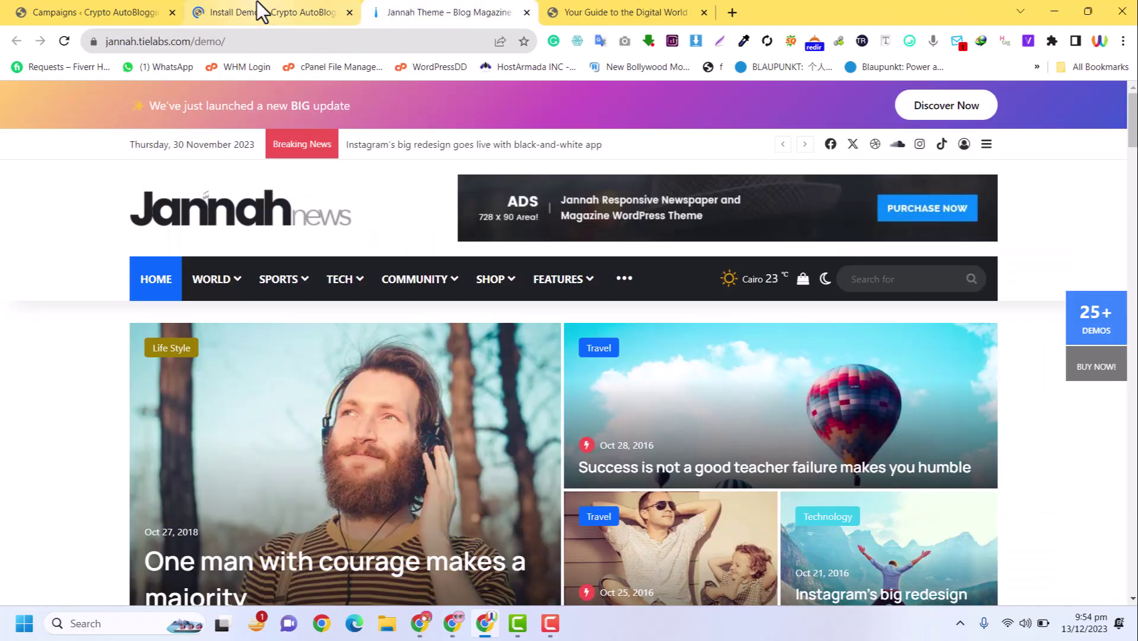
Step: Open the site's home page in a new tab beside the admin tab and look through its posts in the Jannah theme
left_click(256, 12)
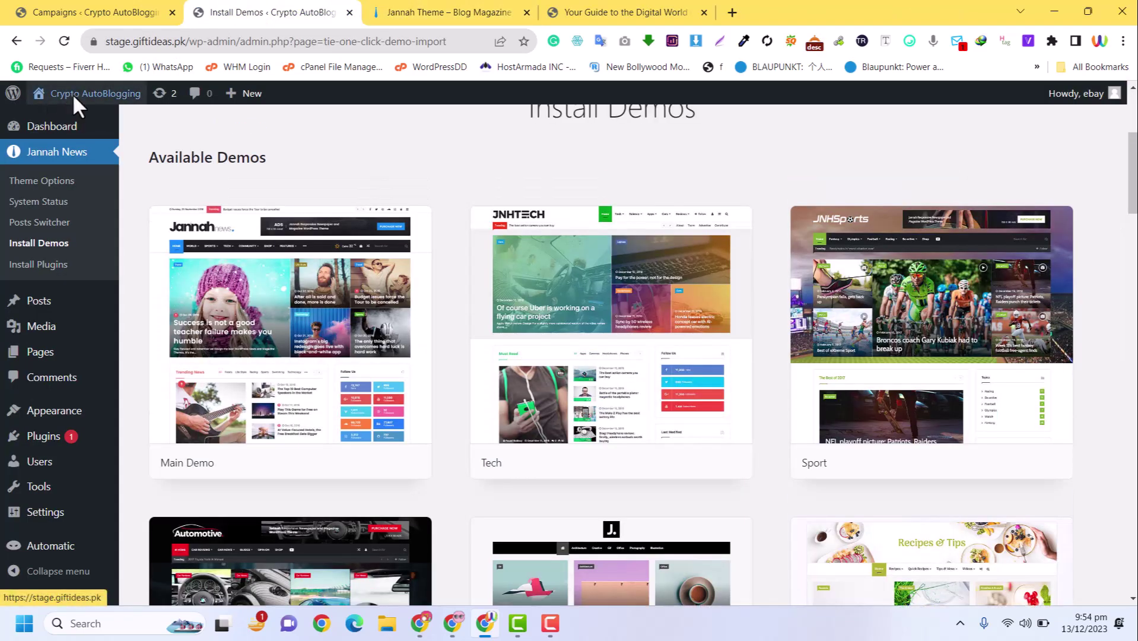
right_click(68, 120)
left_click(115, 130)
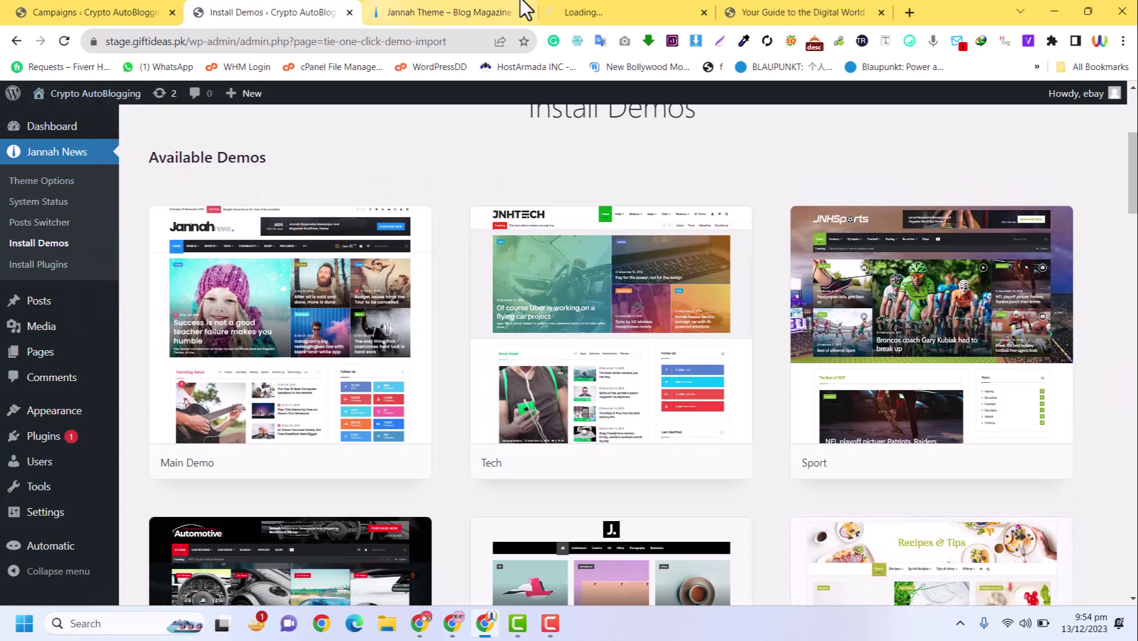
left_click(579, 13)
left_click_drag(579, 13, 437, 1)
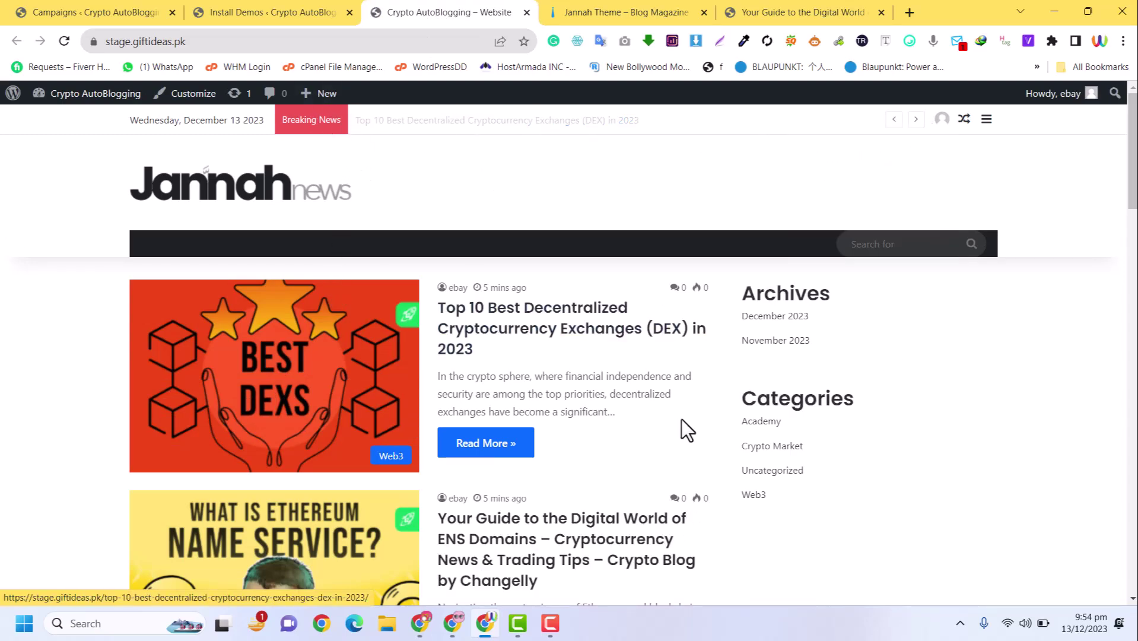
scroll(443, 373, "down", 7)
scroll(504, 351, "down", 20)
scroll(503, 351, "up", 20)
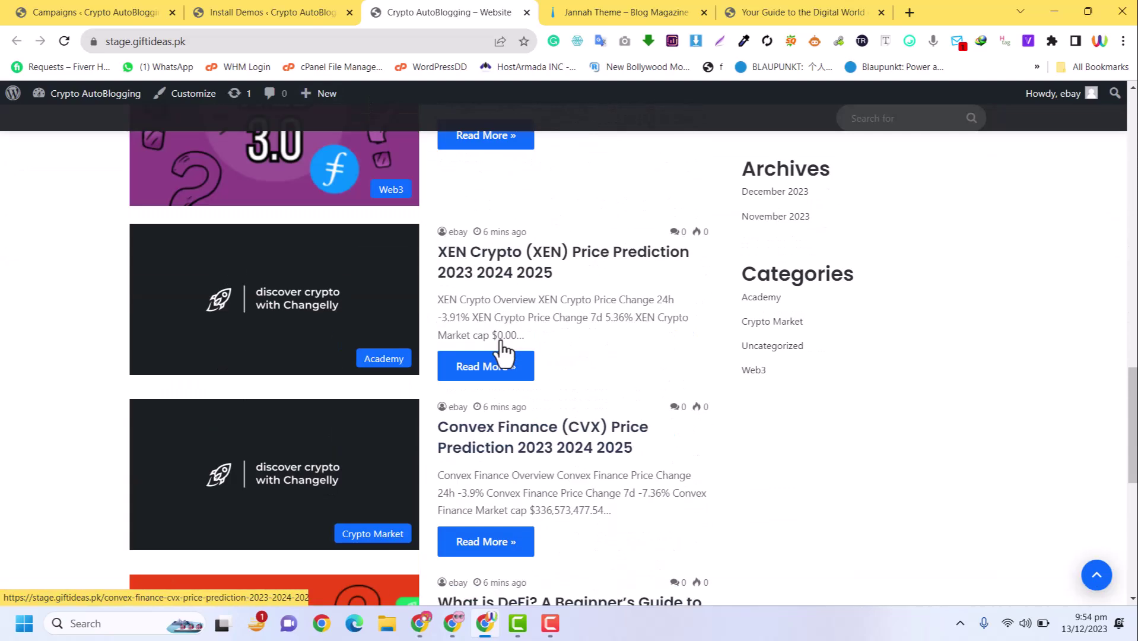
scroll(613, 349, "down", 11)
scroll(615, 350, "up", 10)
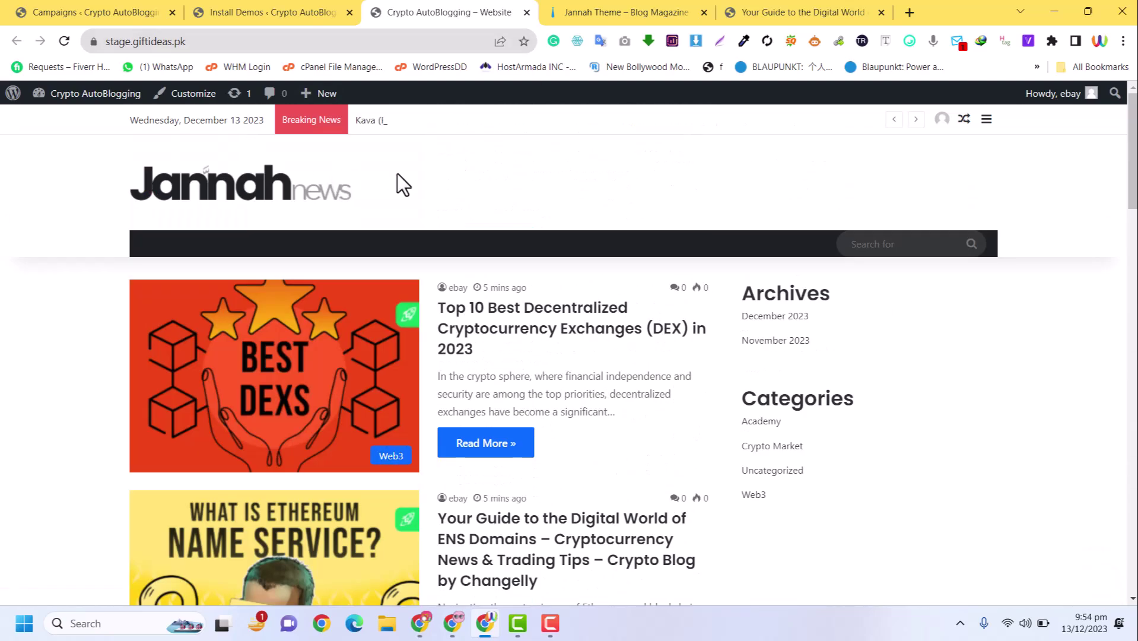
Step: Open the admin area's menu editing page and compare it with the navigation bar on the home page
left_click(246, 13)
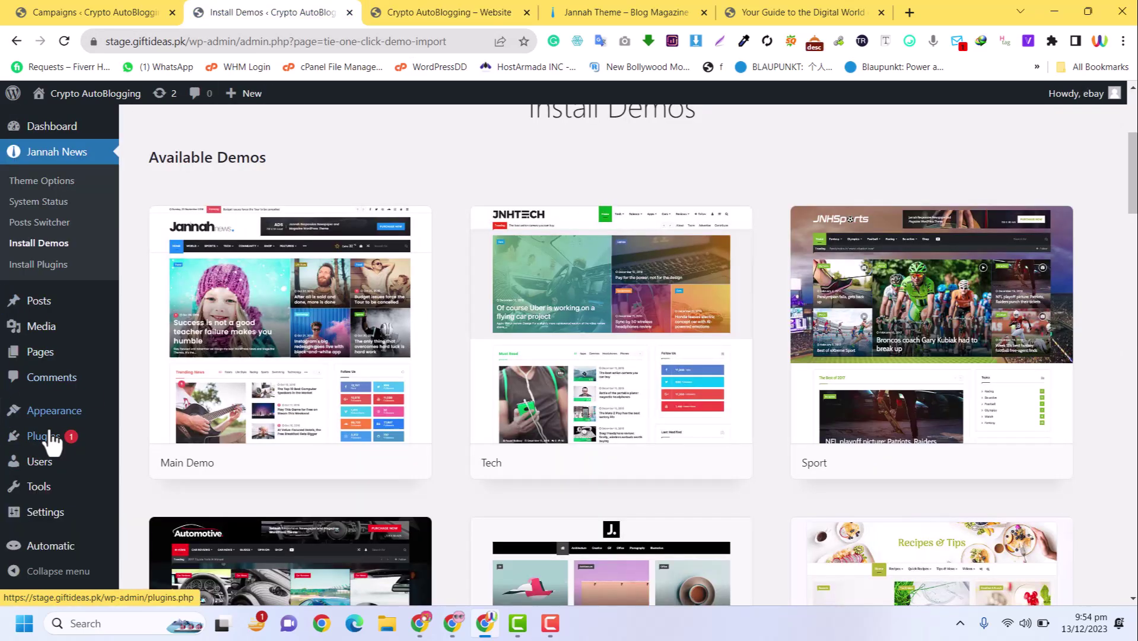
mouse_move(54, 410)
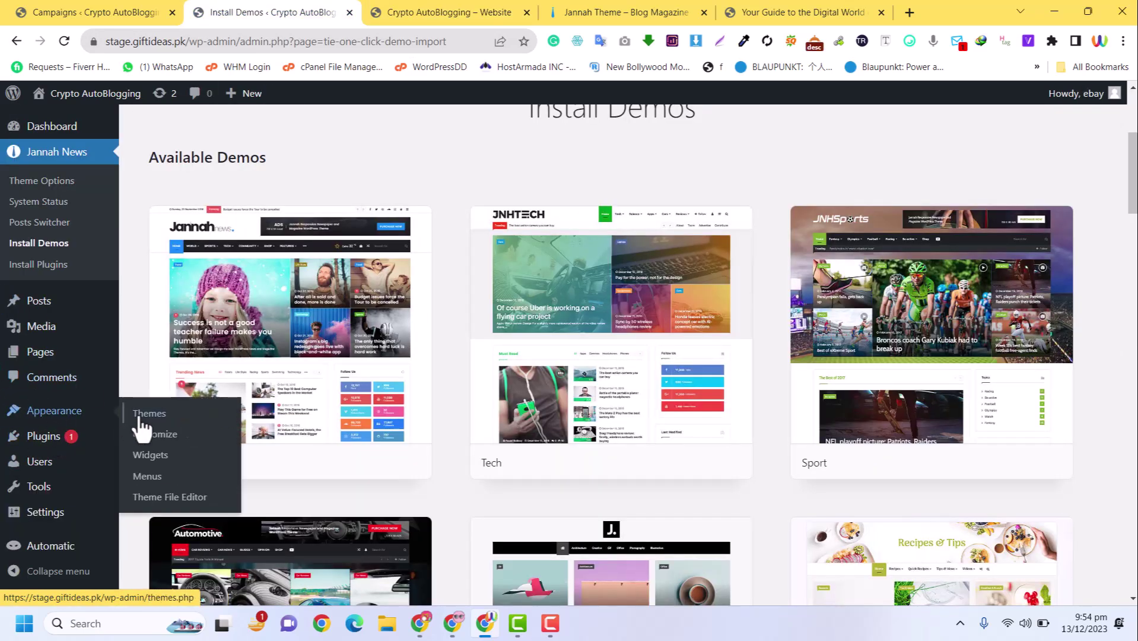
left_click(154, 475)
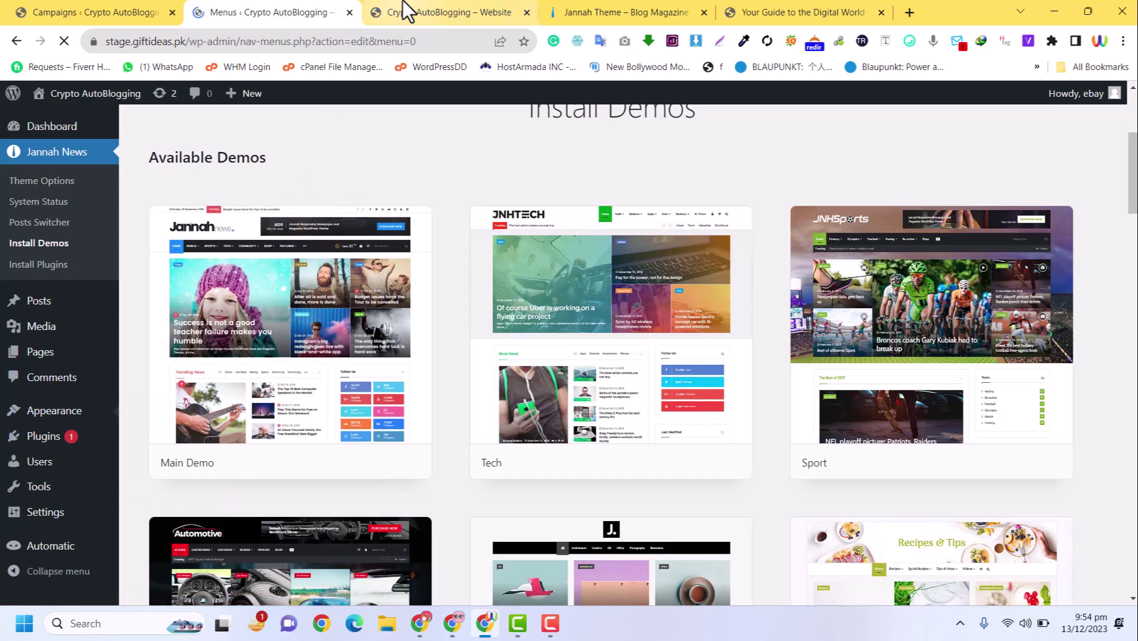
left_click(385, 2)
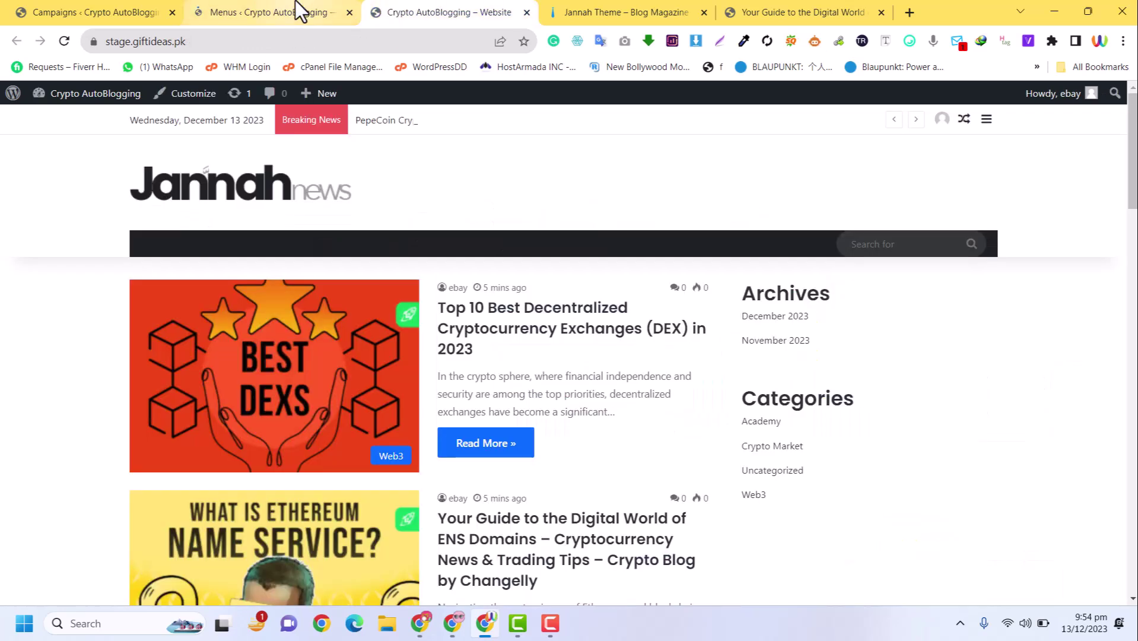
left_click(295, 1)
left_click(490, 3)
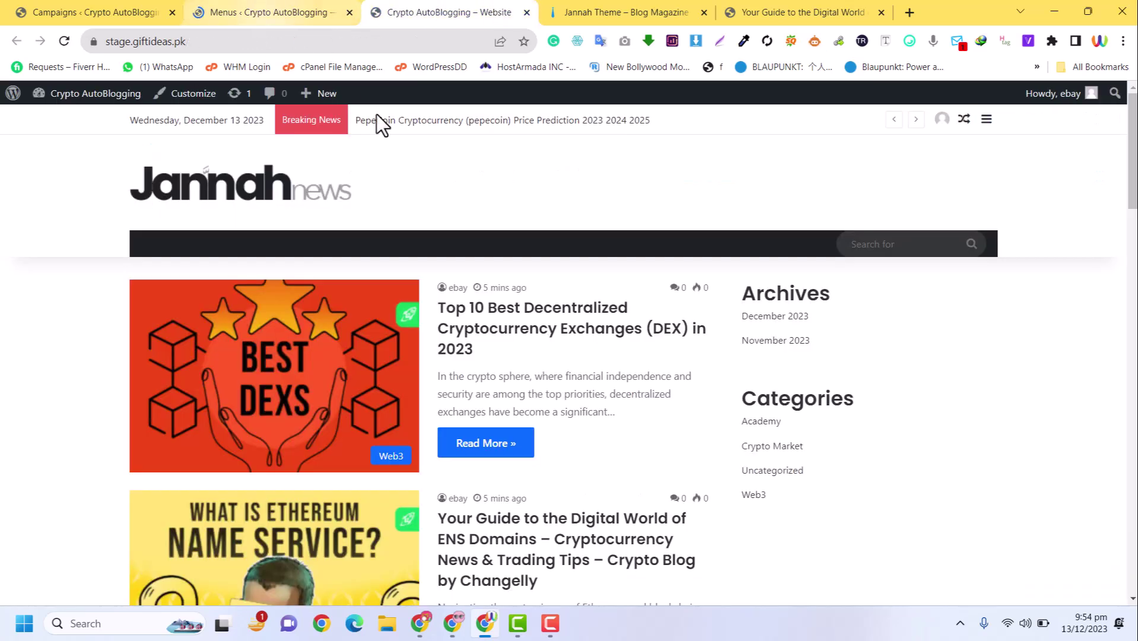
left_click(255, 9)
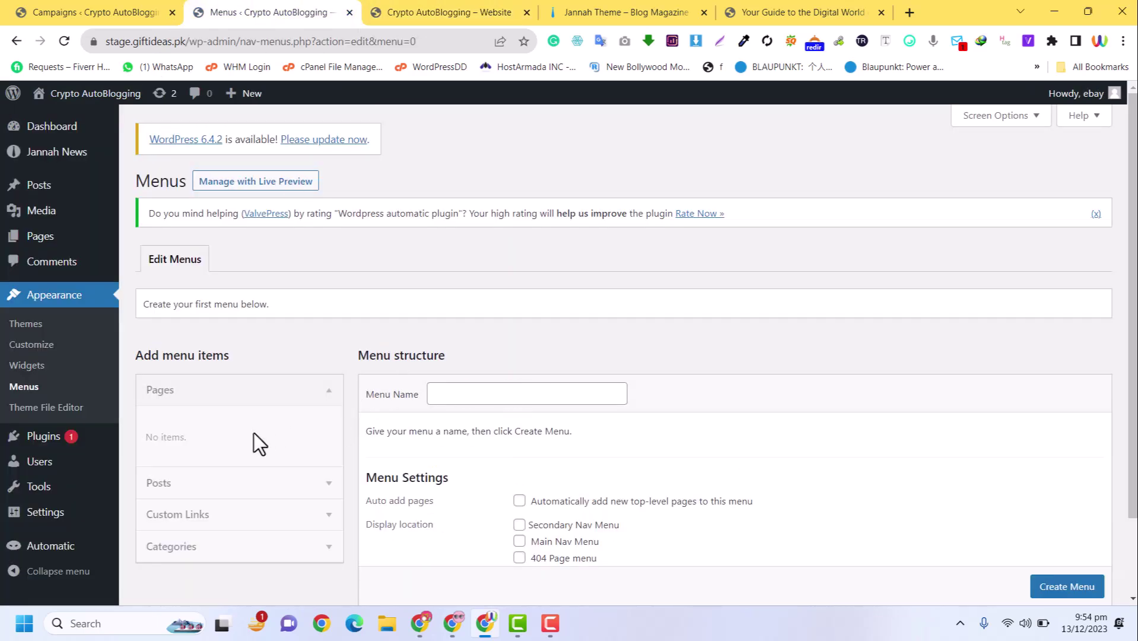
Step: Create a menu named Main Menu and assign it to the Main Nav Menu location
left_click(496, 394)
type("Main M")
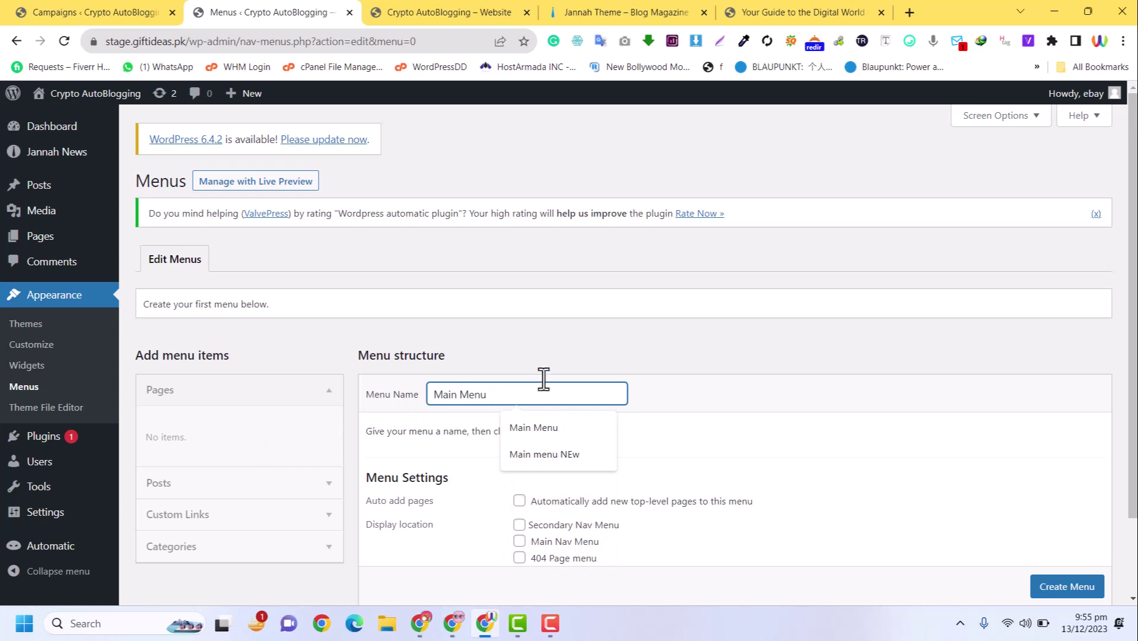
type("enu")
scroll(556, 391, "down", 2)
left_click(519, 450)
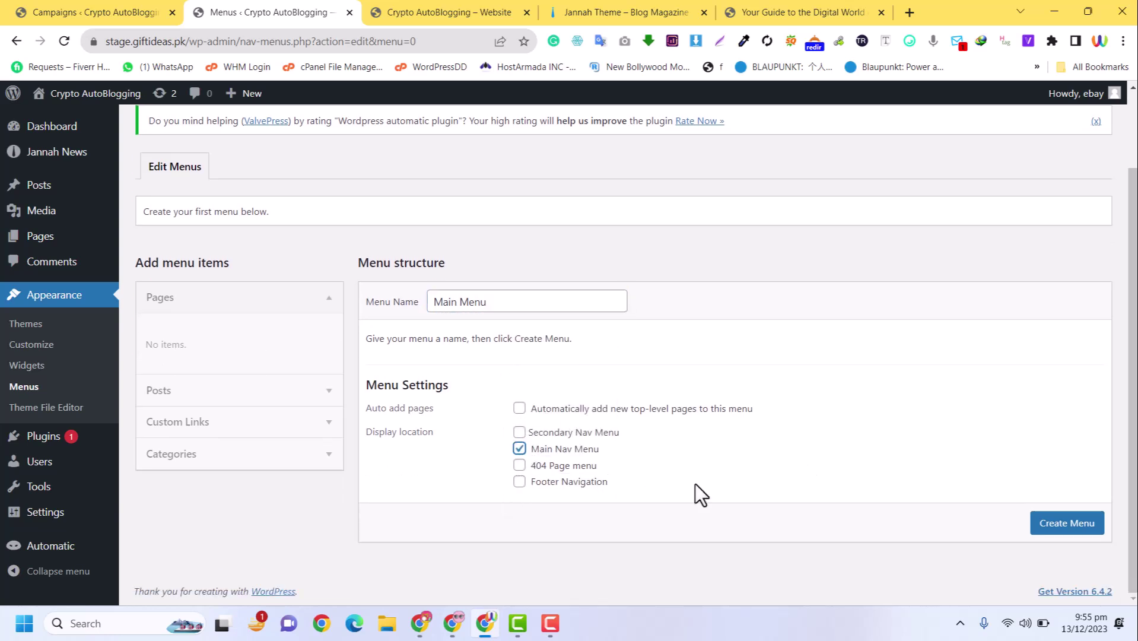
left_click(1083, 525)
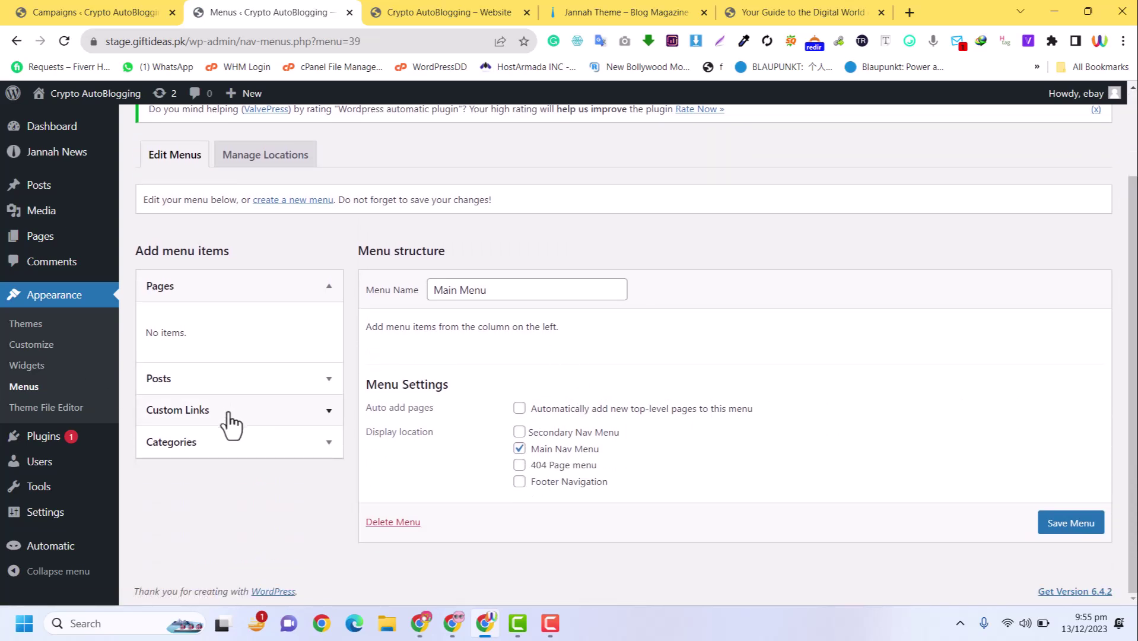
Step: Add the Academy, Crypto Market and Web3 categories to Main Menu
left_click(226, 443)
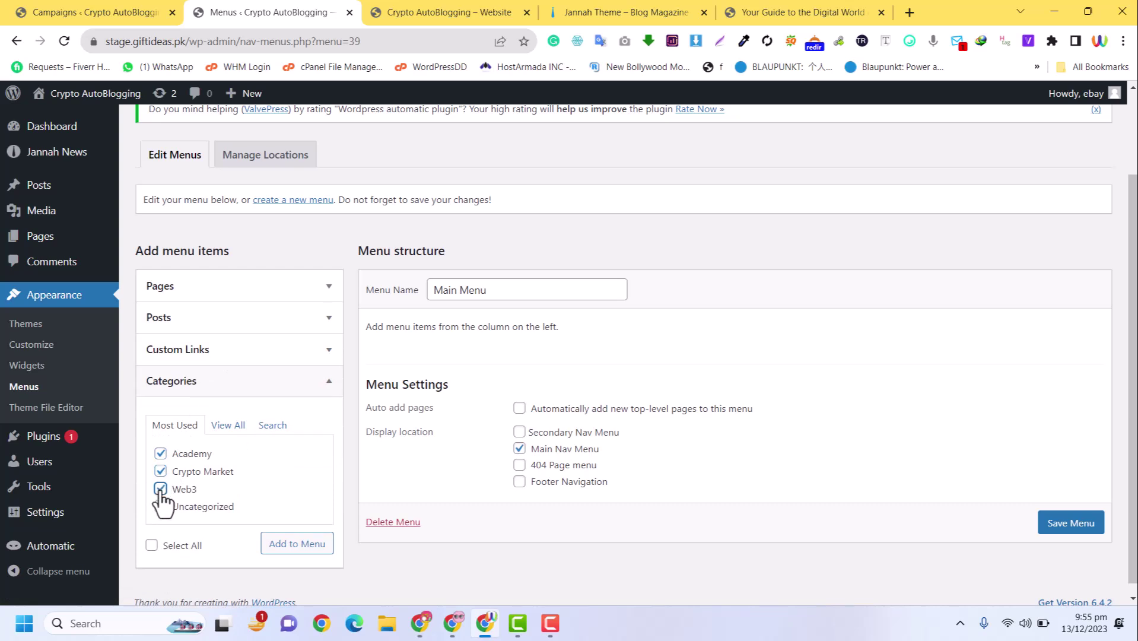
left_click(293, 544)
Step: Add a custom link with the text Home and the site address stage.giftideas.pk to Main Menu
left_click(199, 338)
left_click(236, 436)
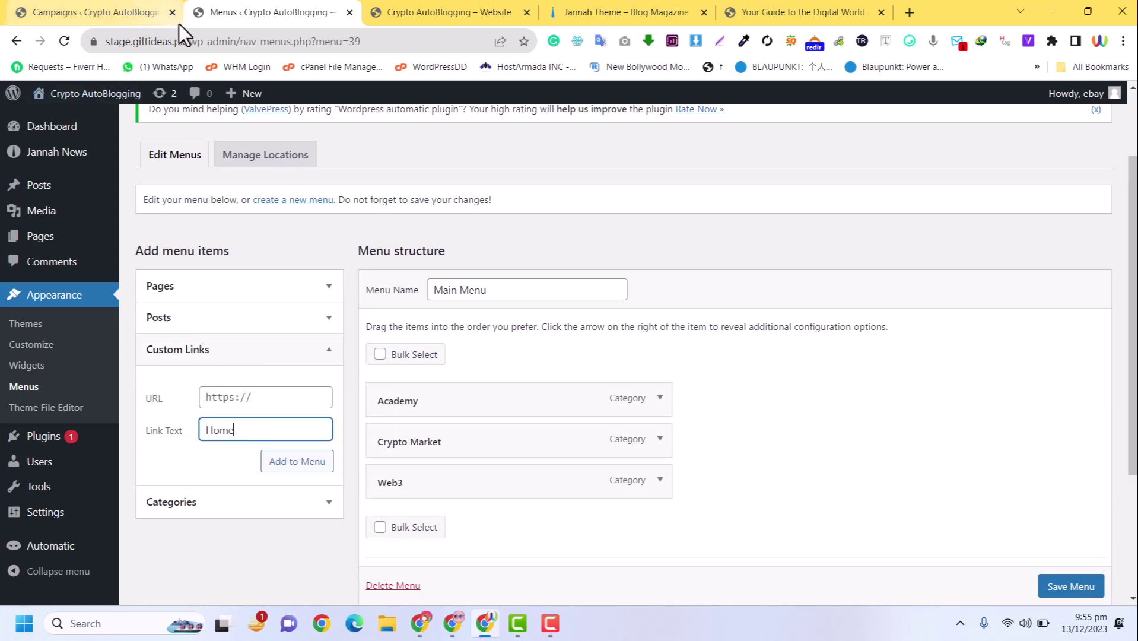
left_click_drag(186, 41, 103, 41)
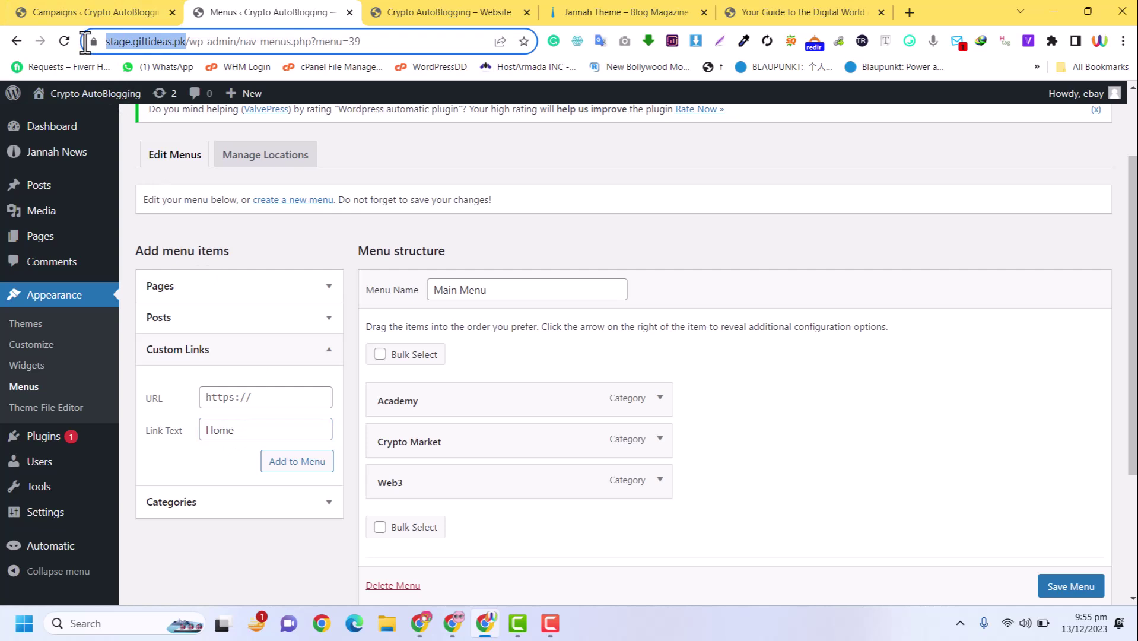
key("ctrl+c")
triple_click(244, 398)
key("ctrl+v")
left_click(299, 463)
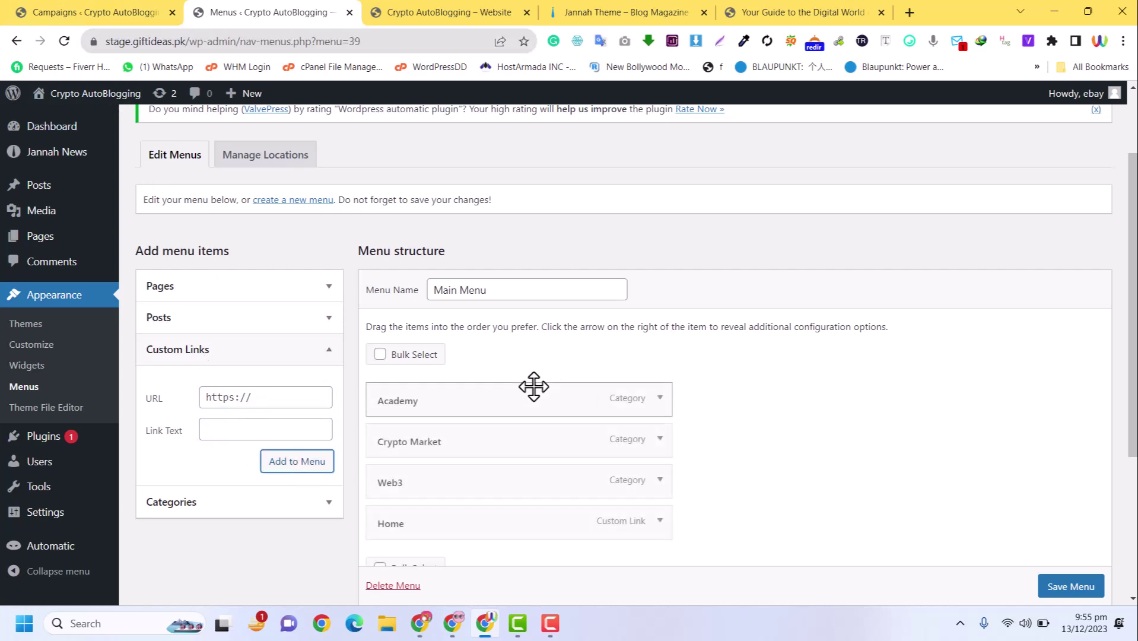
Step: Move the Home link above Academy as the first menu item and save the menu
left_click_drag(460, 524, 501, 395)
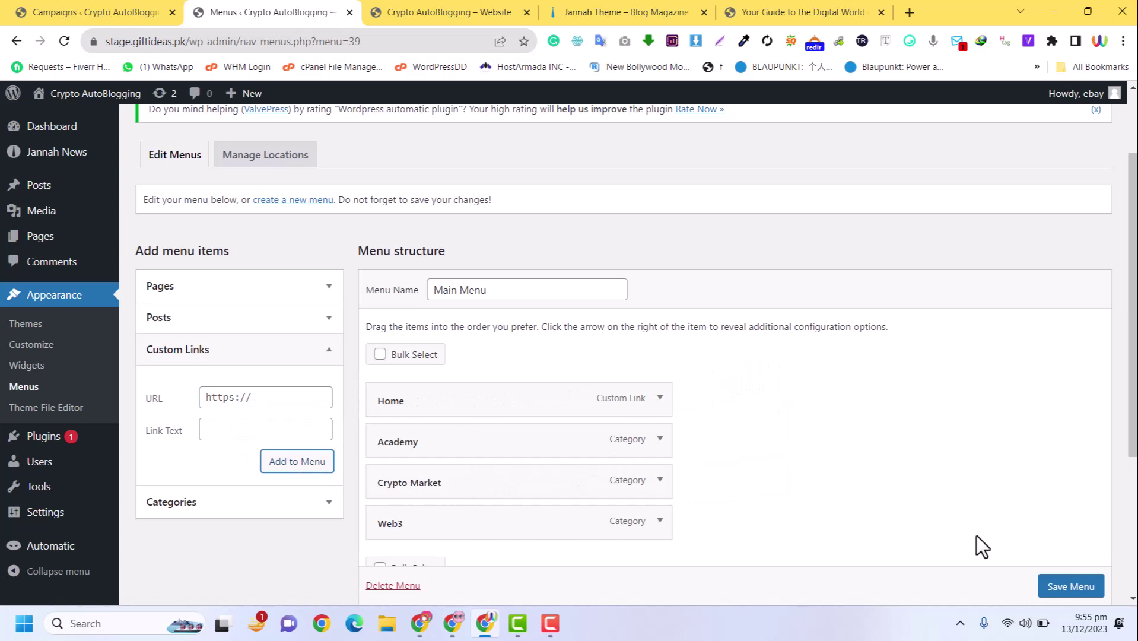
scroll(949, 546, "down", 1)
left_click(1071, 586)
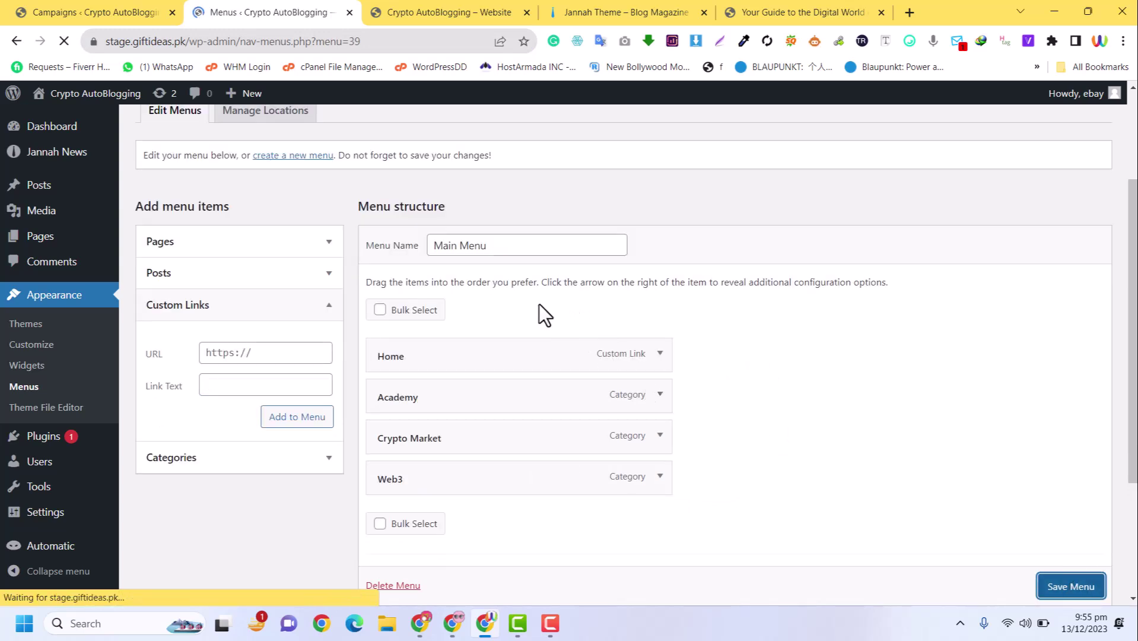
Step: Reload the site's home page and check the navigation bar and post list
left_click(383, 1)
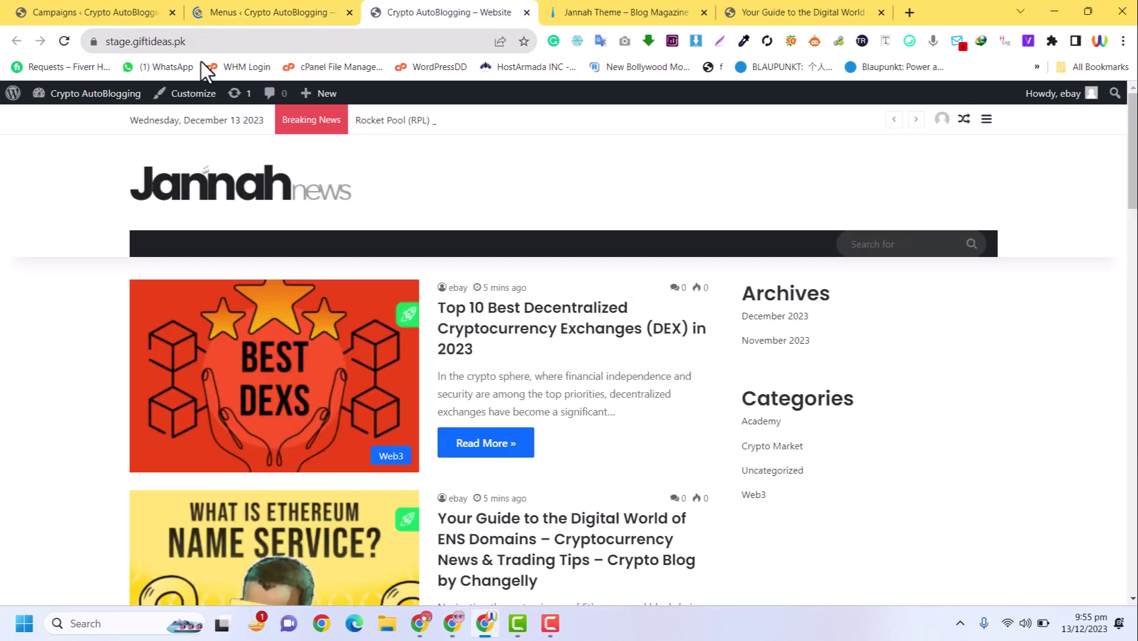
left_click(65, 41)
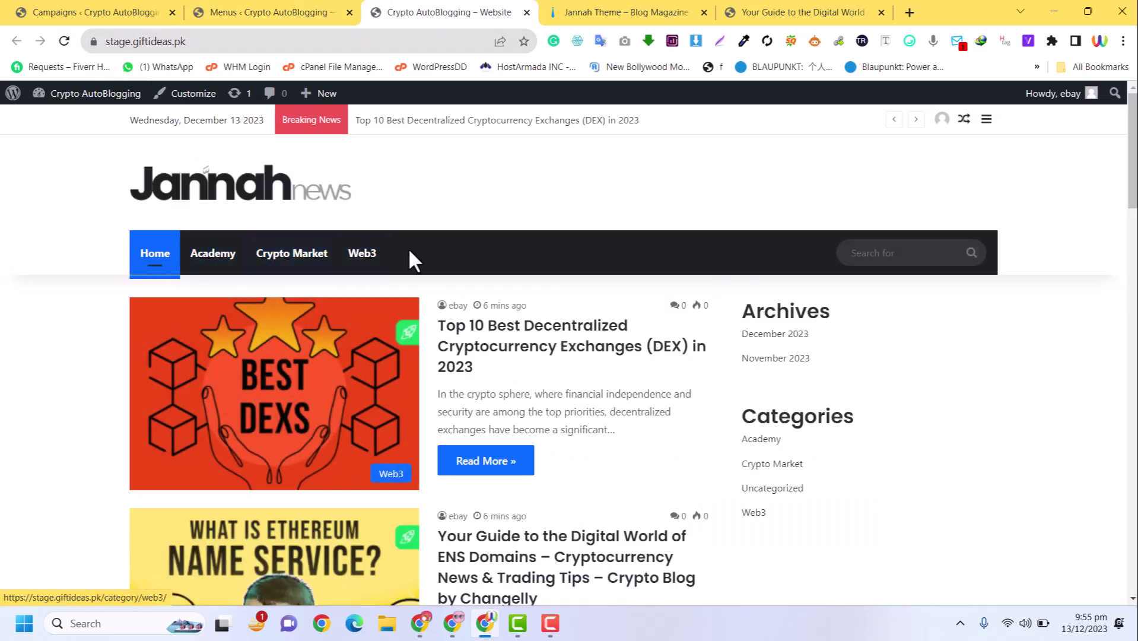
scroll(960, 319, "down", 4)
scroll(880, 313, "up", 4)
scroll(880, 313, "down", 4)
scroll(398, 279, "up", 4)
Step: Open the Jannah theme options, dismiss the help notice and go to the logo settings
left_click(305, 7)
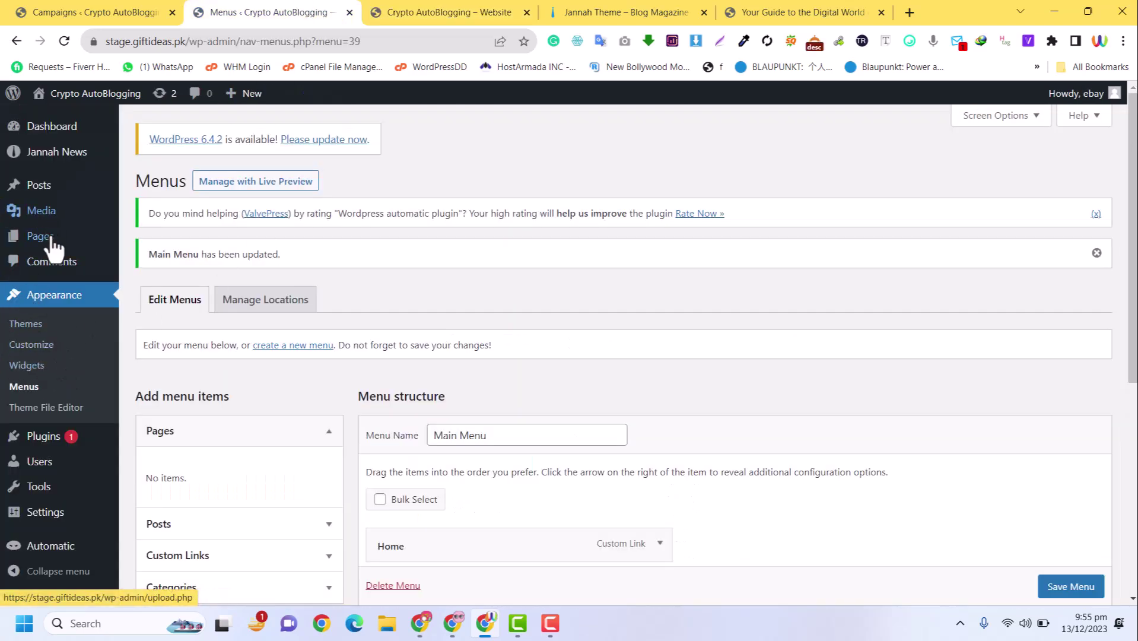
mouse_move(65, 153)
left_click(157, 150)
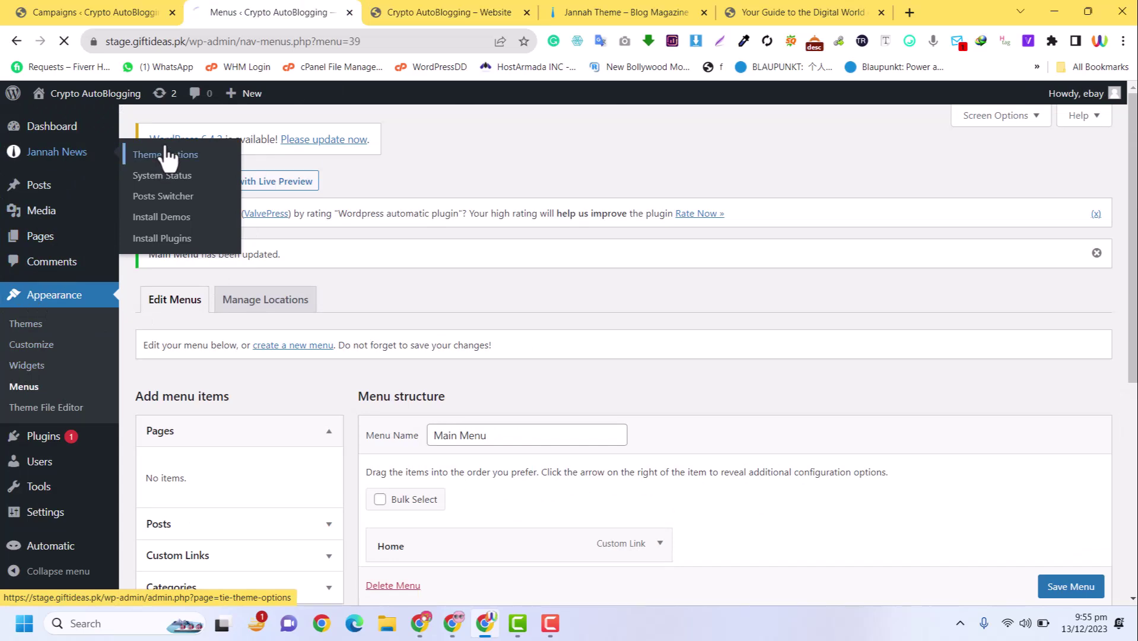
left_click(420, 10)
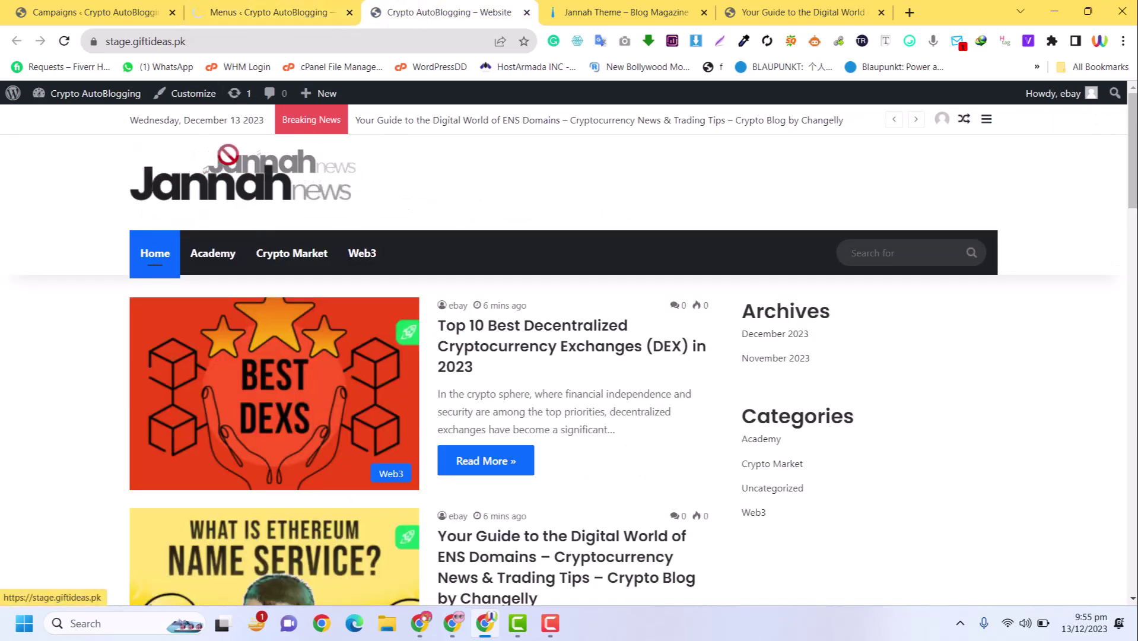
left_click(250, 8)
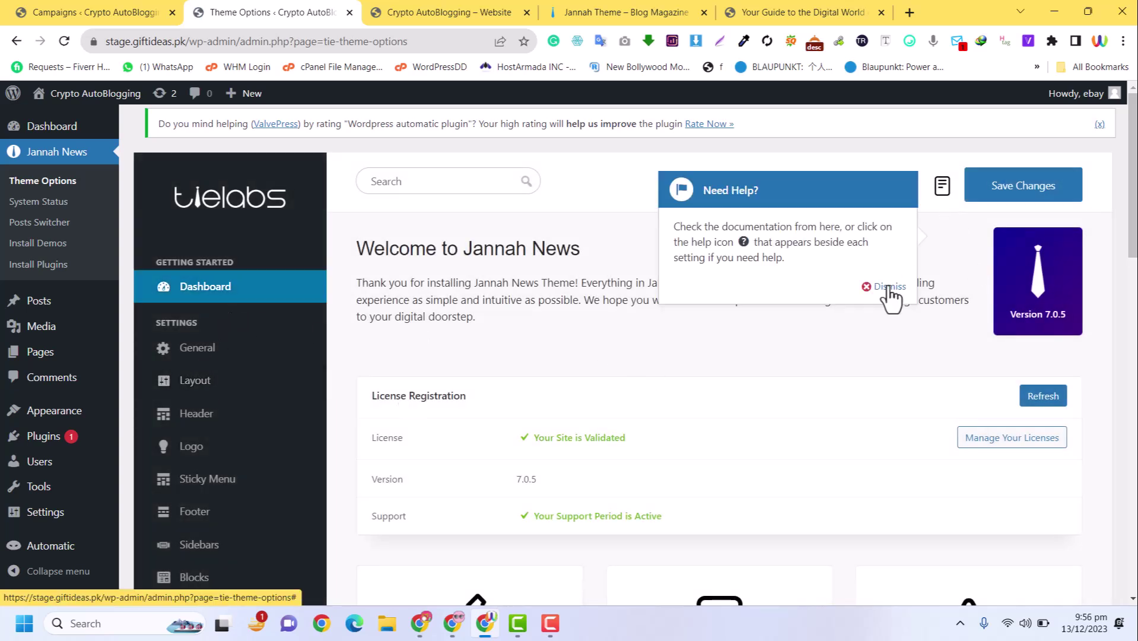
left_click(886, 286)
left_click(164, 356)
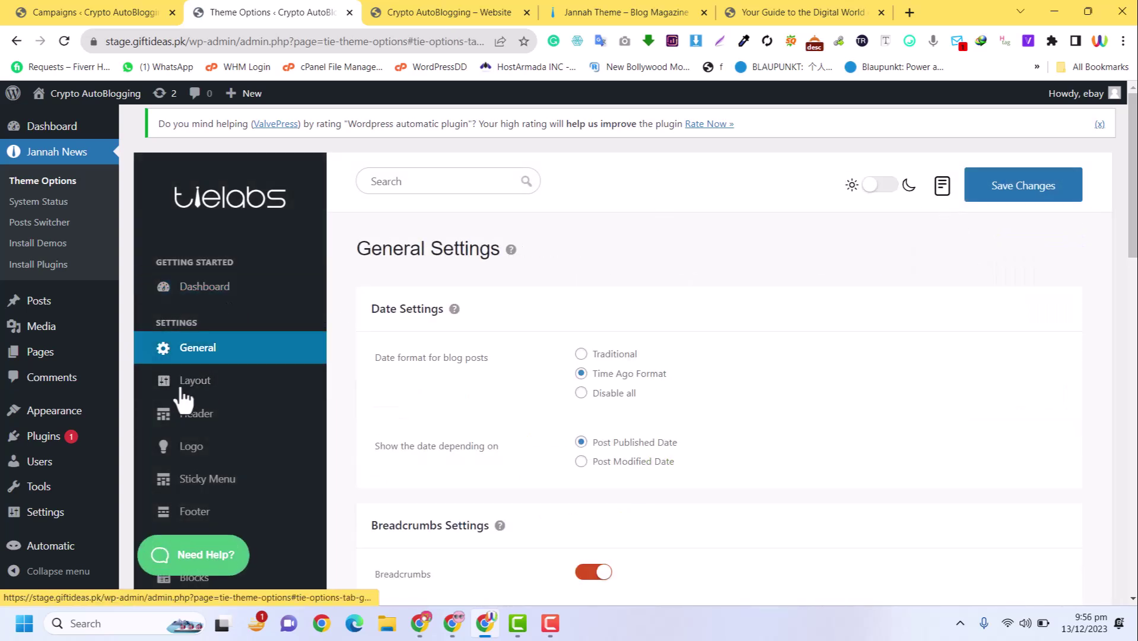
left_click(172, 451)
Step: Switch the logo from an image to the site title Crypto AutoBlogging, save the changes and check the home page header
scroll(786, 345, "down", 4)
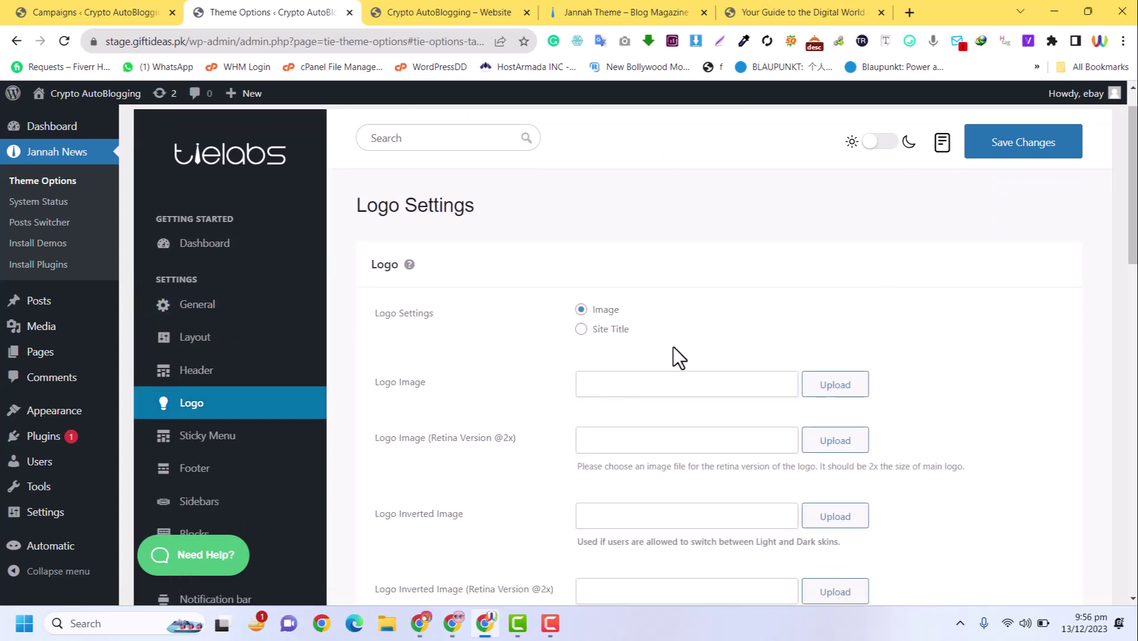
left_click(581, 125)
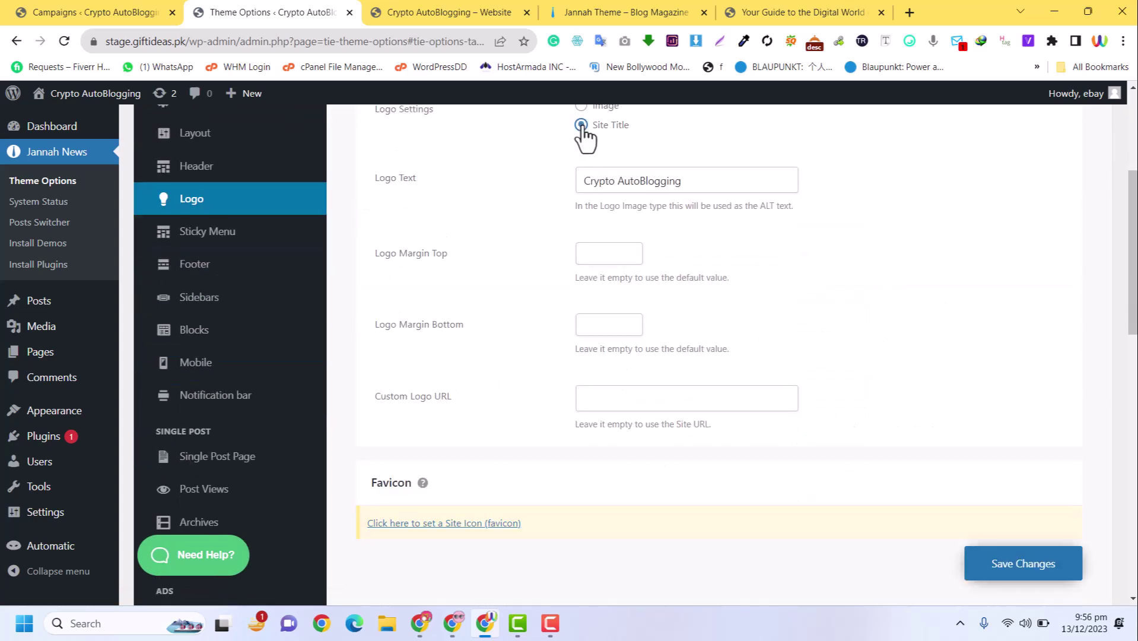
left_click_drag(697, 181, 587, 180)
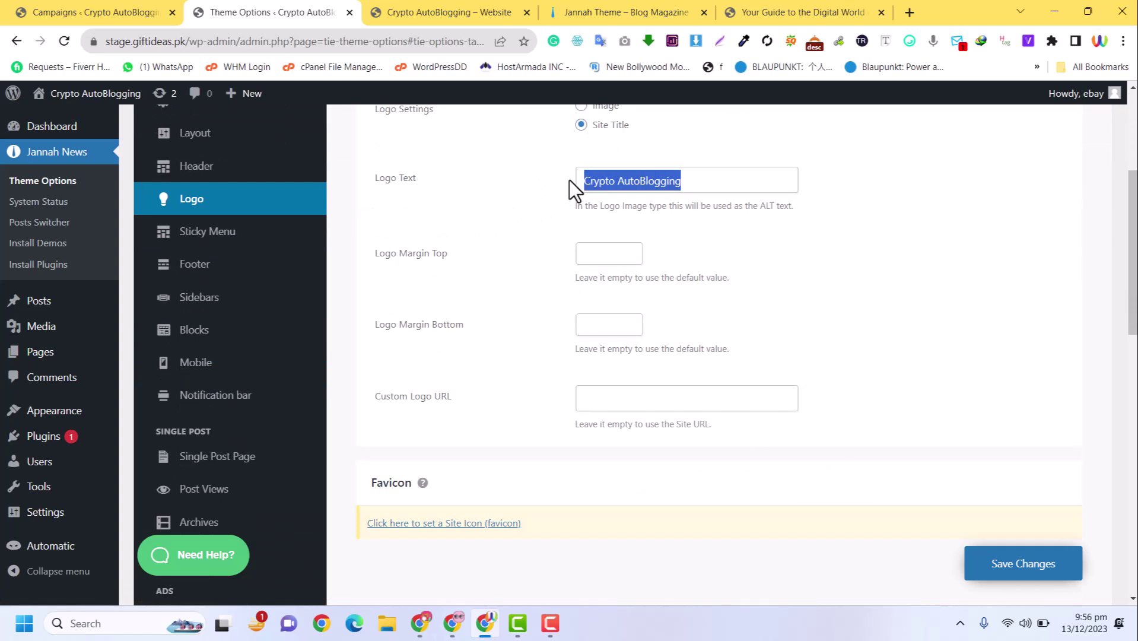
left_click(1016, 566)
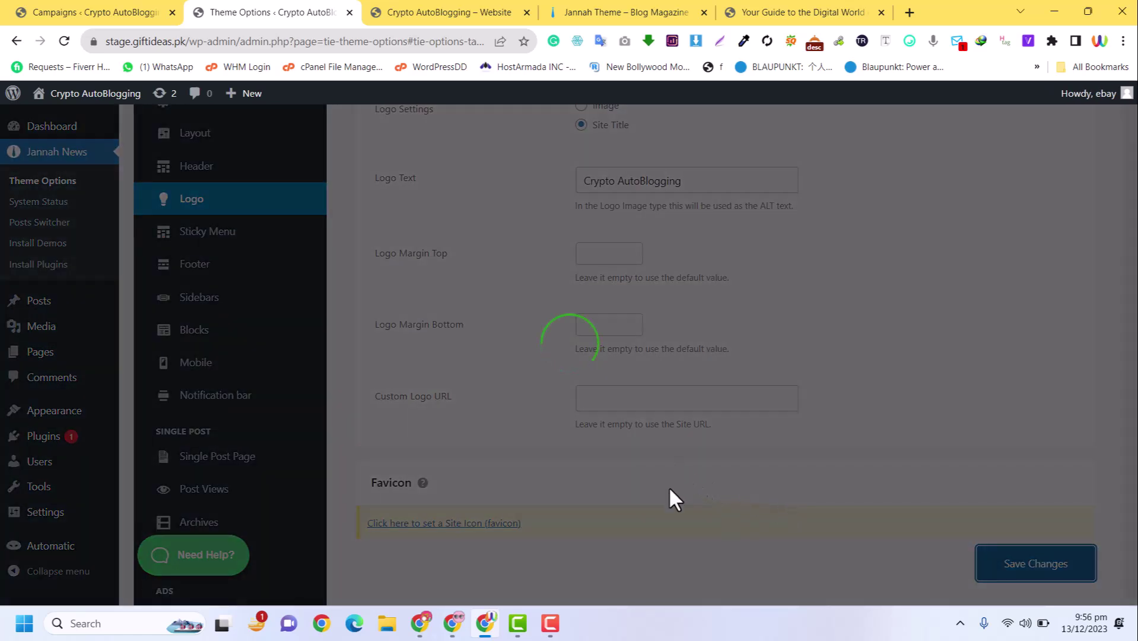
left_click(386, 12)
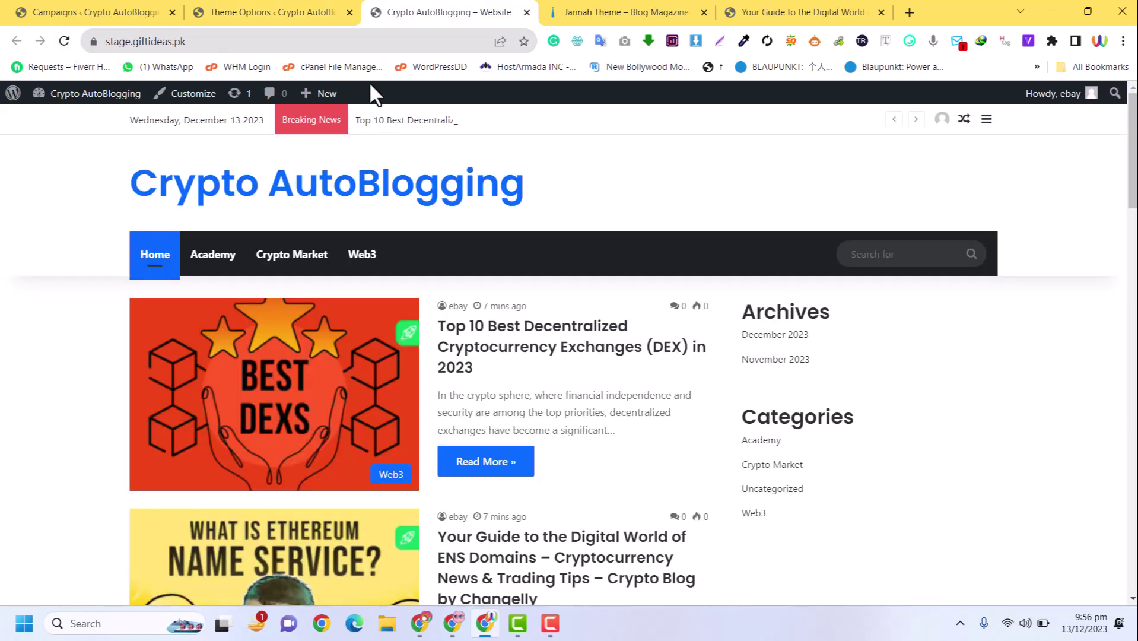
left_click(317, 11)
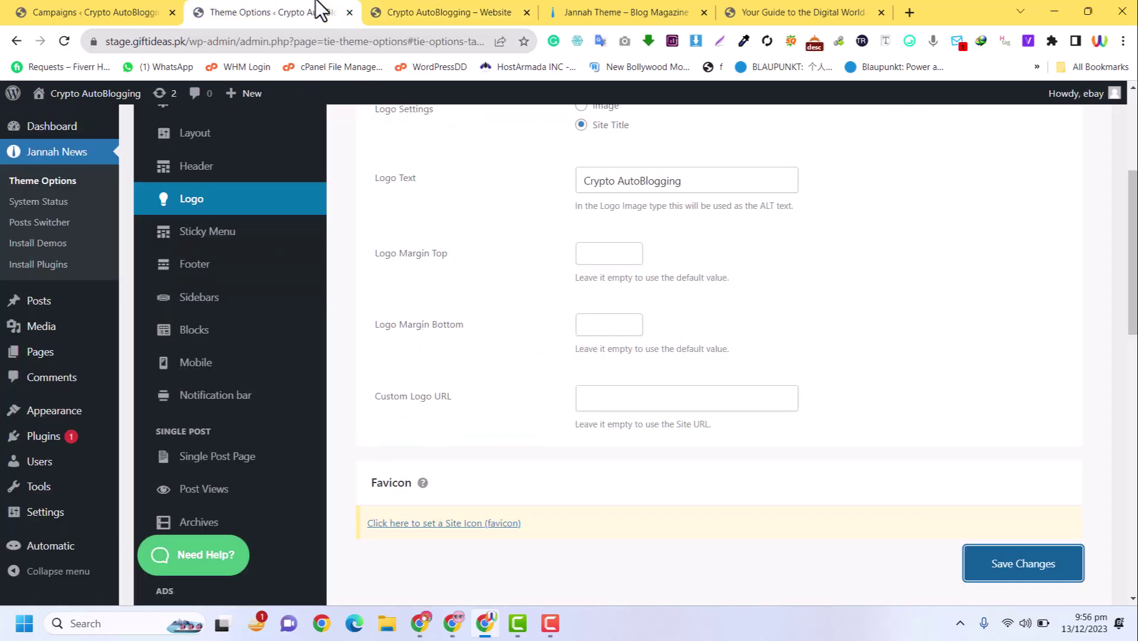
Step: Check the home page header and look over the theme's site width and layout options
left_click(405, 10)
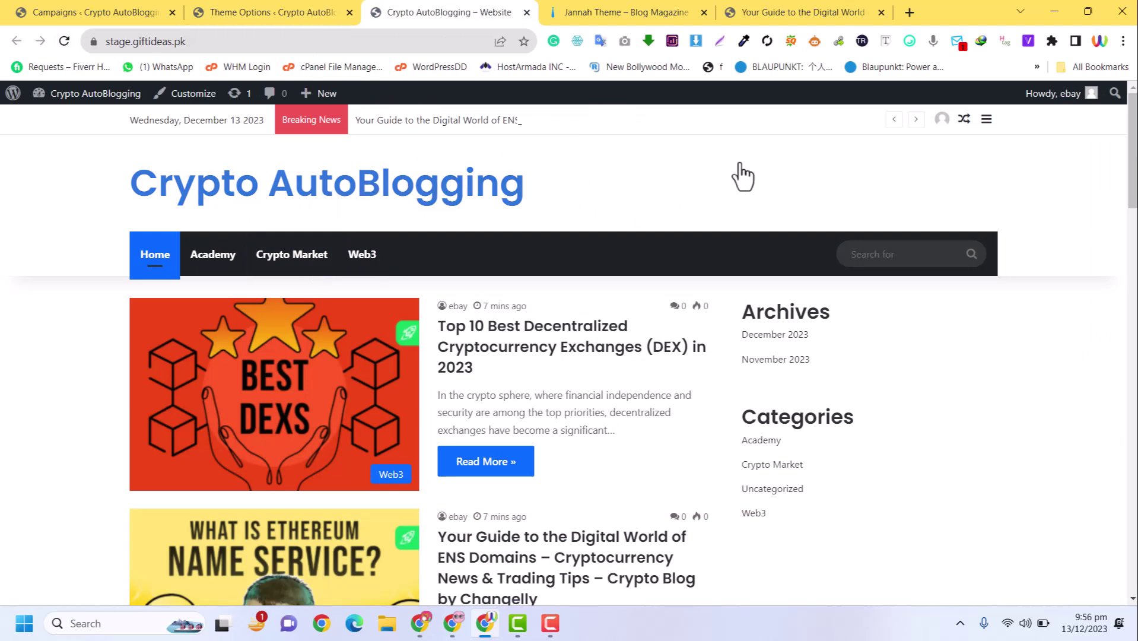
left_click(305, 12)
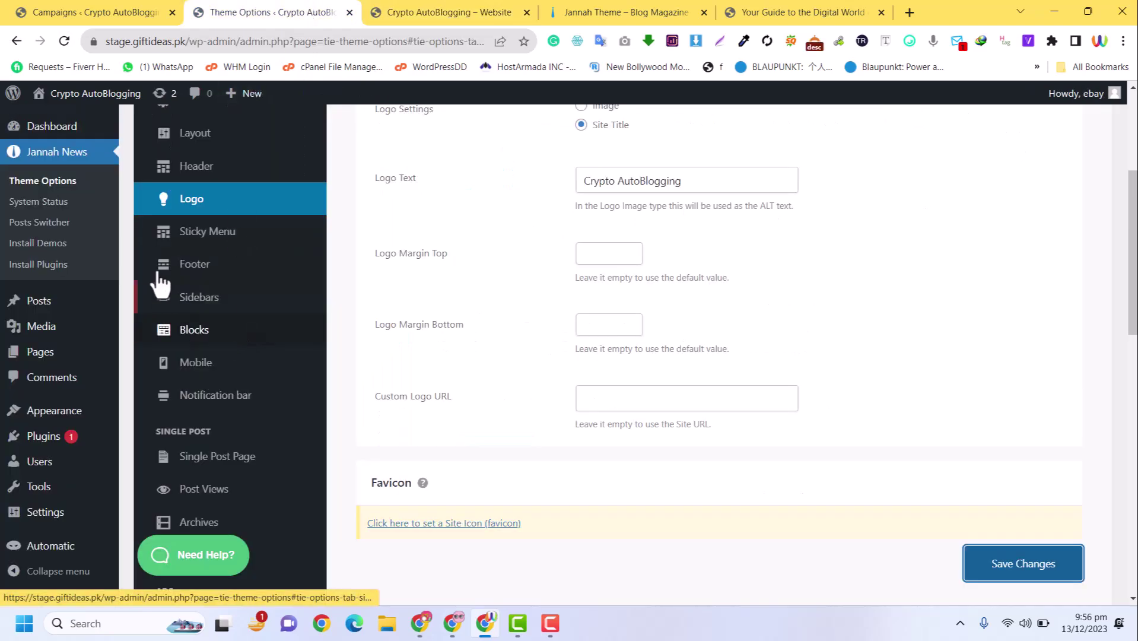
left_click(193, 135)
scroll(648, 333, "down", 5)
scroll(648, 339, "up", 9)
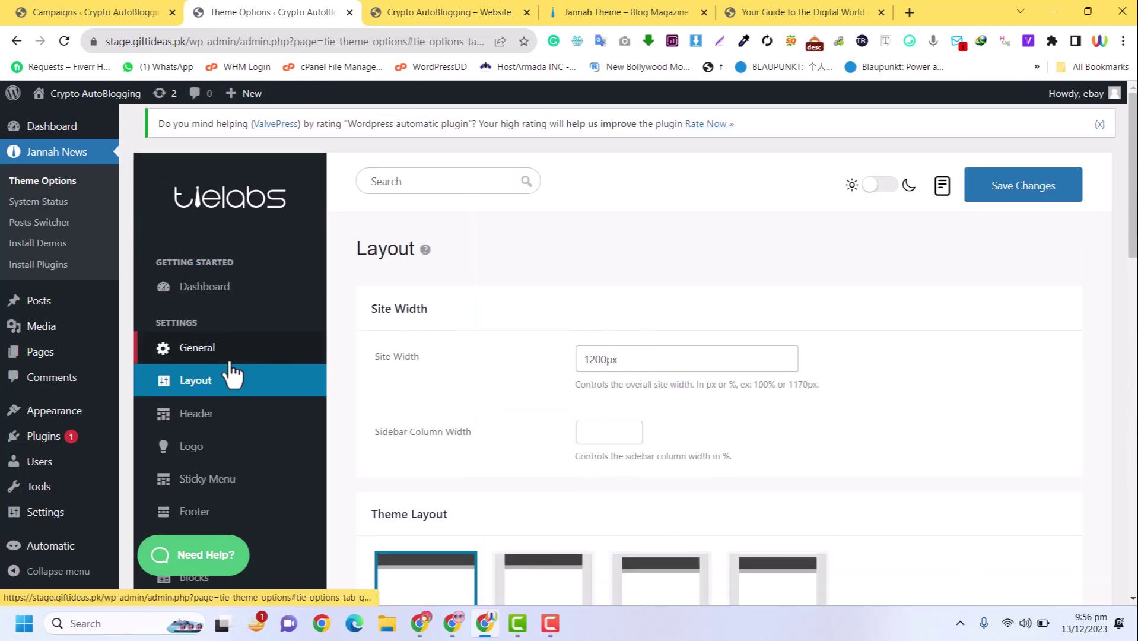
scroll(228, 356, "down", 4)
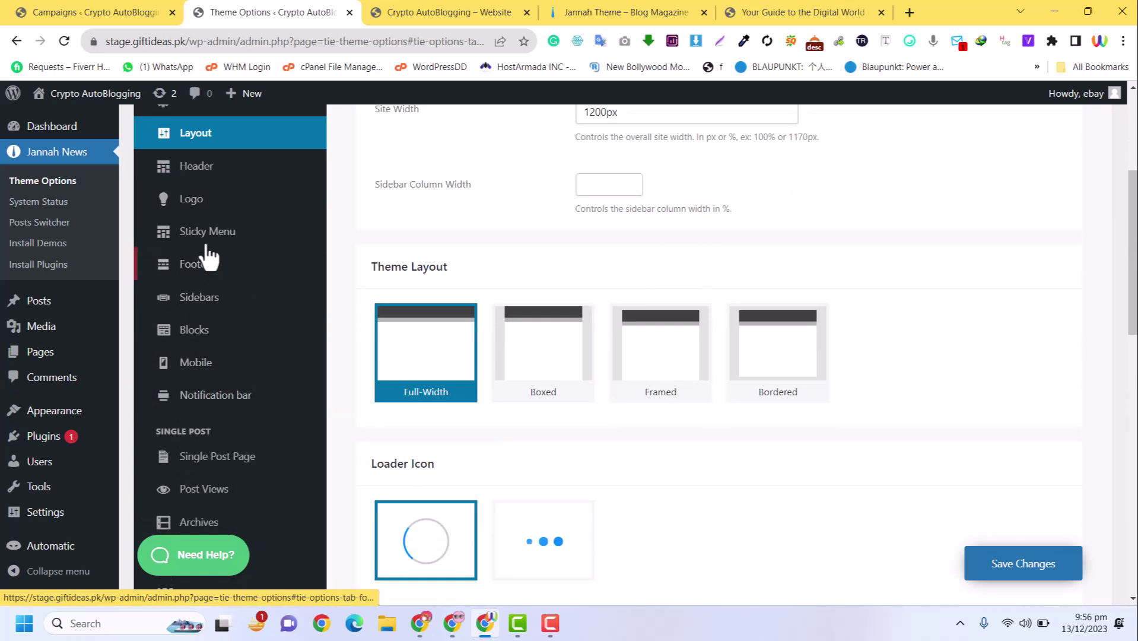
Step: Choose the Yellow predefined skin as the primary color in the theme's styling options and save the changes
scroll(249, 350, "down", 4)
left_click(195, 495)
left_click(673, 246)
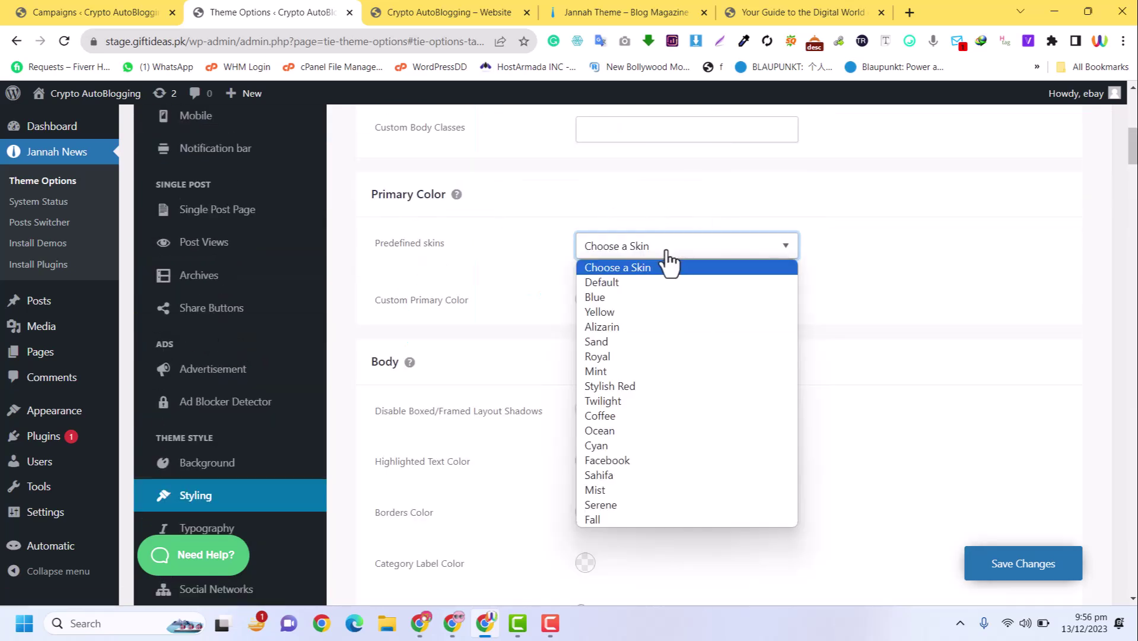
left_click(624, 310)
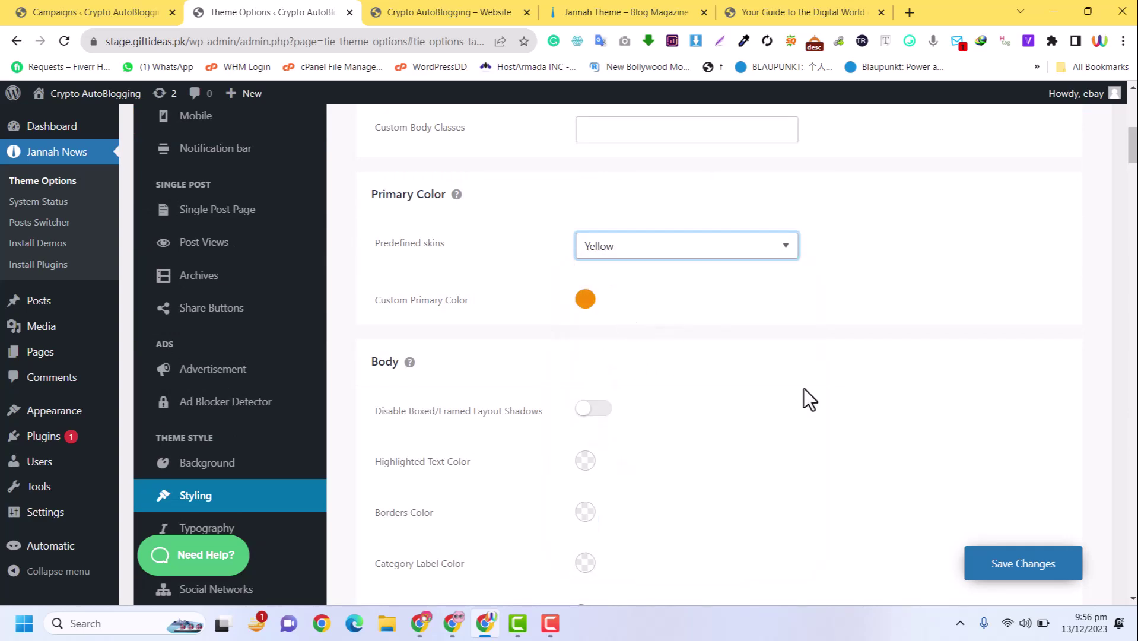
left_click(1027, 573)
left_click(427, 9)
left_click(333, 12)
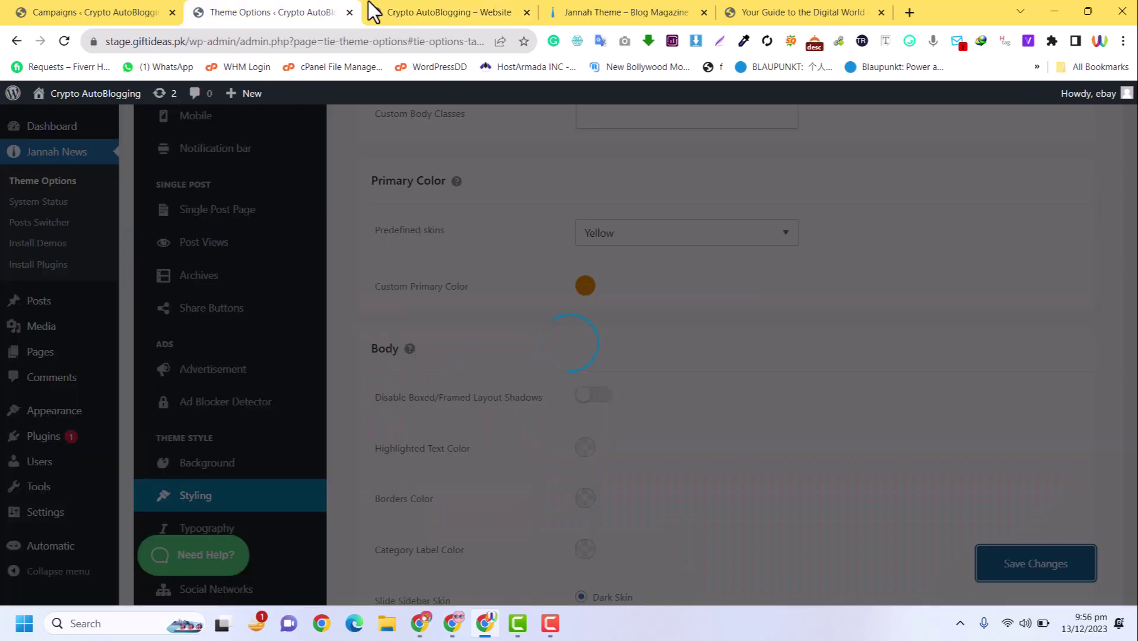
Step: Reload the site's home page and check the new skin on the header, menu, post list and footer
left_click(432, 9)
left_click(65, 42)
scroll(267, 287, "down", 7)
scroll(267, 287, "up", 7)
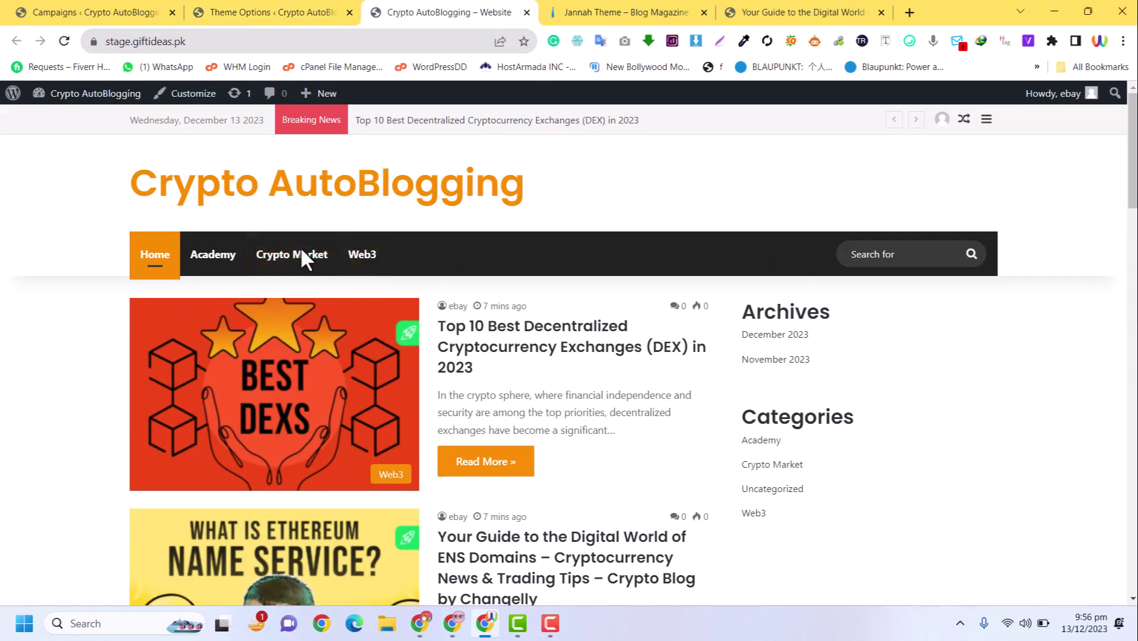
scroll(931, 264, "down", 4)
scroll(935, 261, "up", 4)
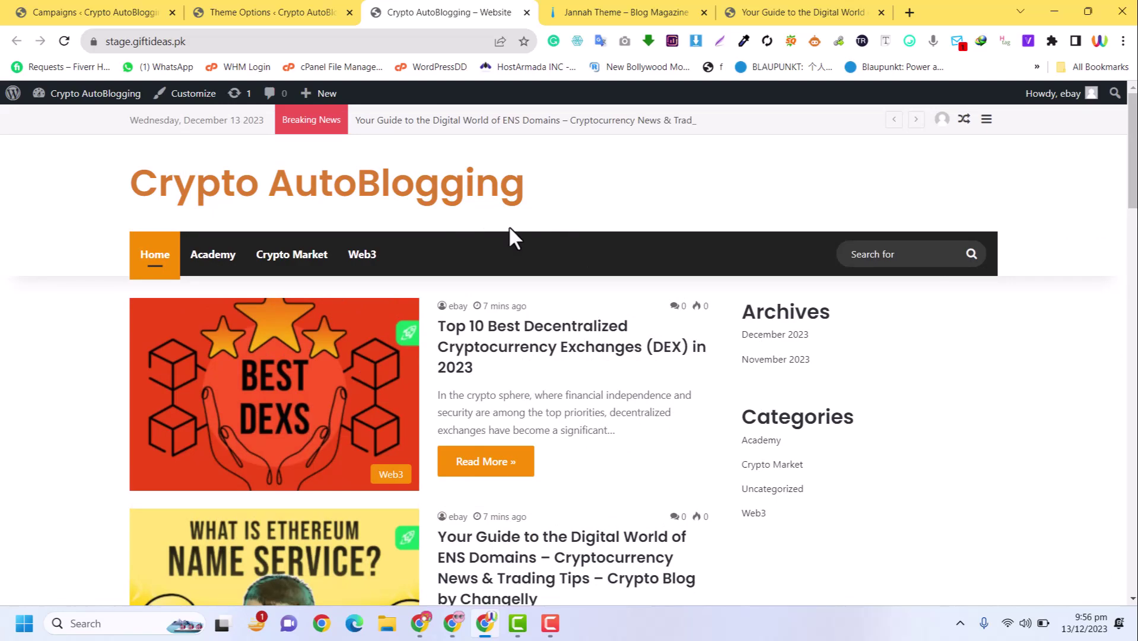
scroll(642, 224, "down", 20)
scroll(660, 231, "up", 3)
scroll(637, 237, "down", 3)
Step: Open the list of all pages in the WordPress admin in place of the theme options
left_click(203, 11)
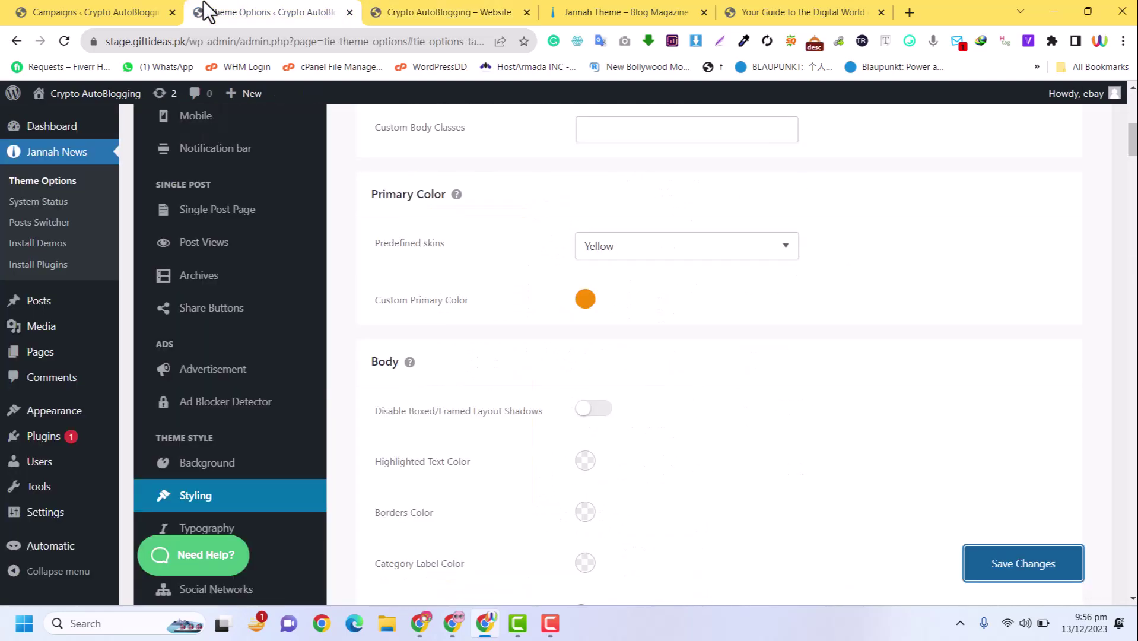
left_click(142, 354)
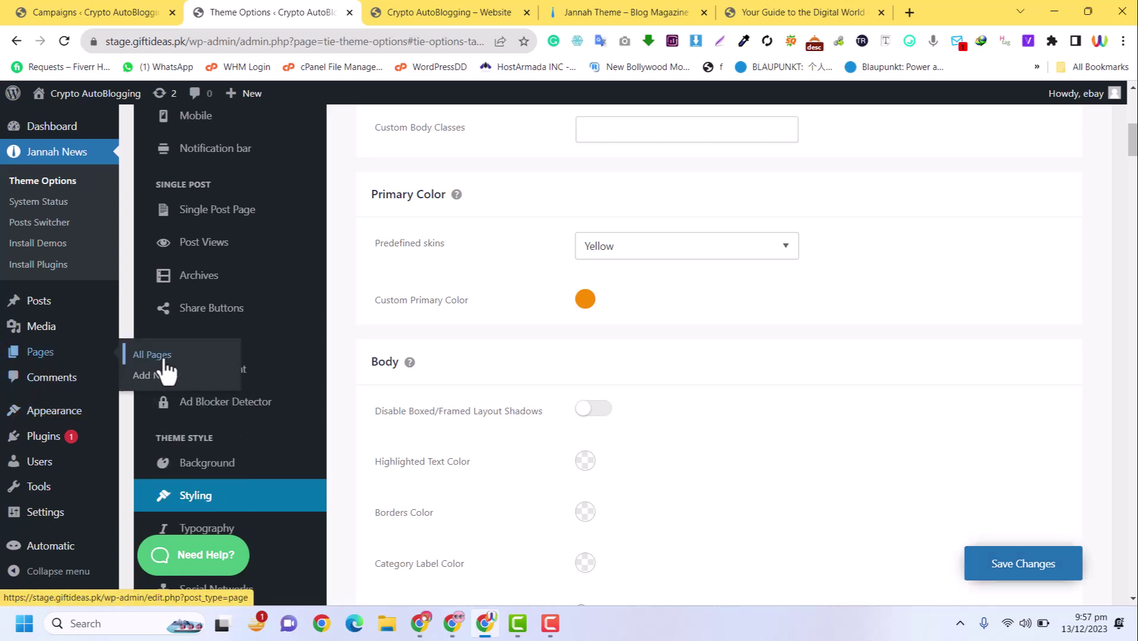
left_click(442, 4)
left_click(325, 7)
left_click(405, 7)
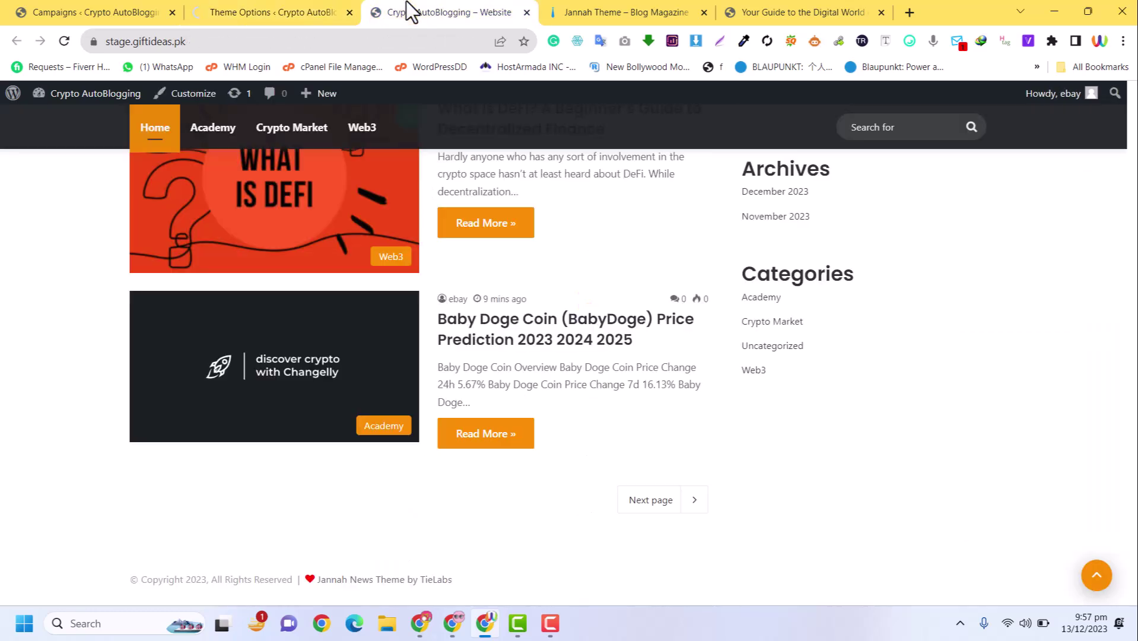
left_click(290, 2)
left_click(423, 4)
left_click(274, 10)
left_click(415, 14)
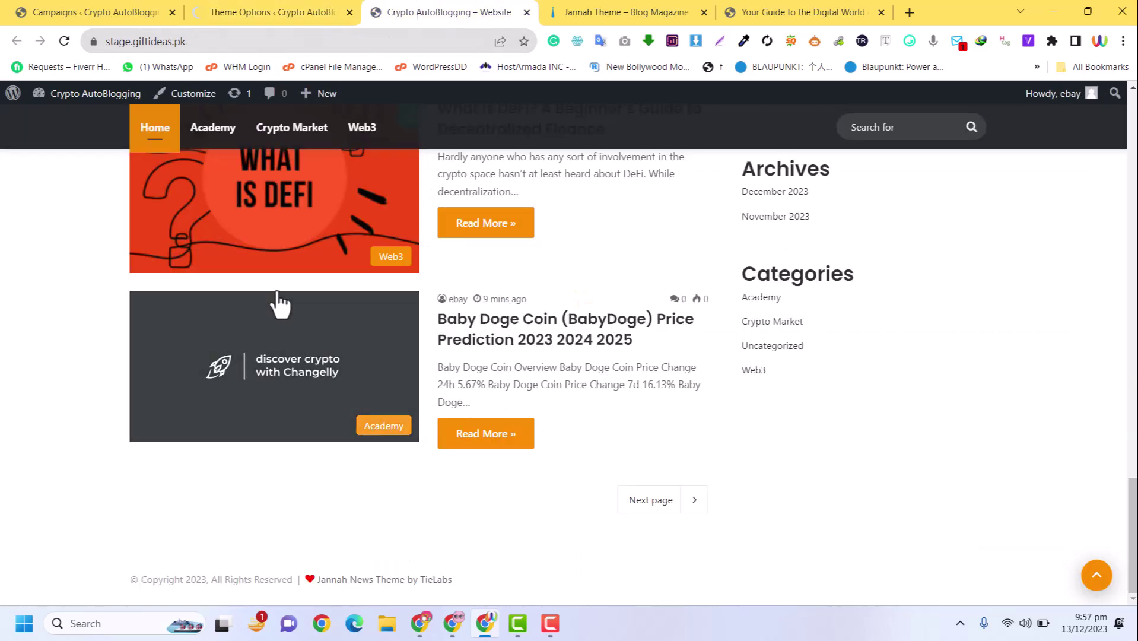
scroll(513, 296, "up", 20)
left_click(282, 3)
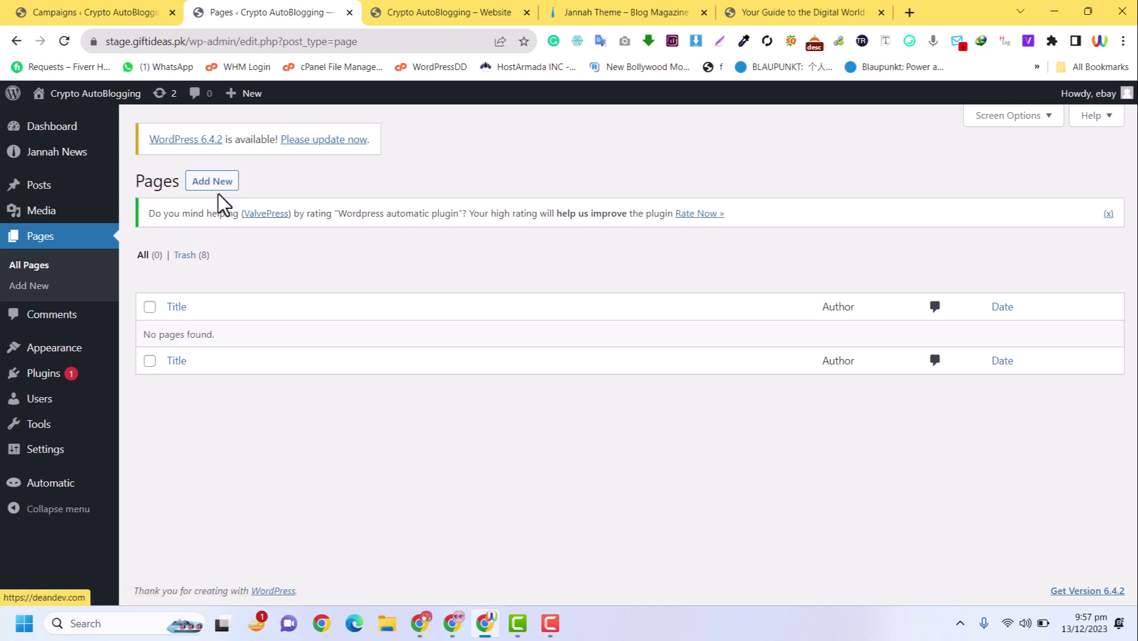
Step: Add a new page titled Home and publish it
left_click(219, 185)
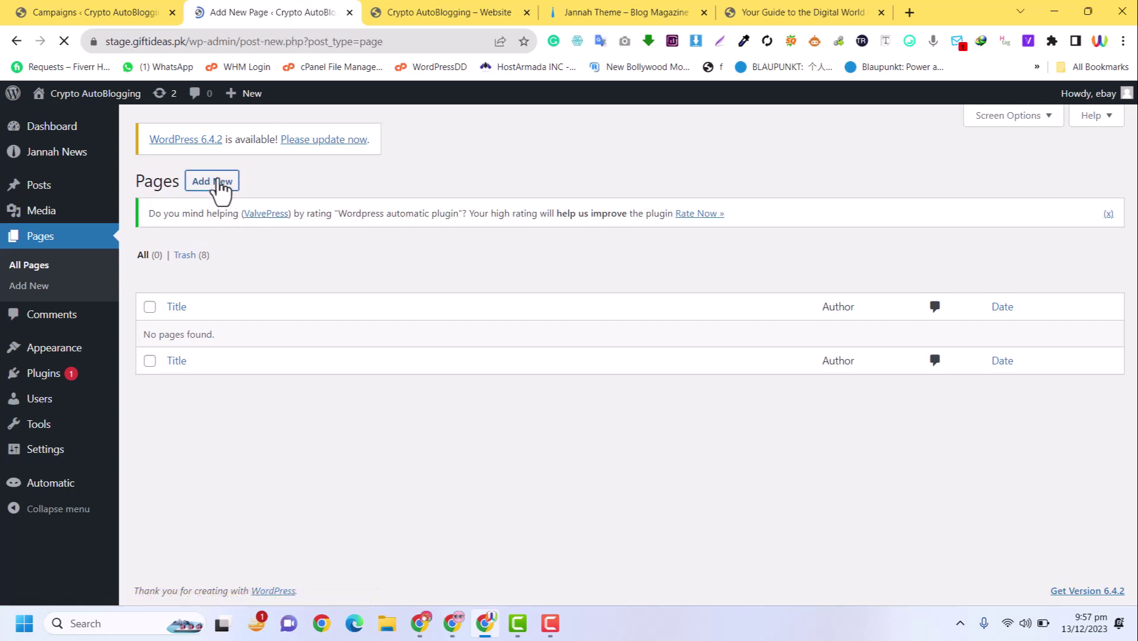
type("Home")
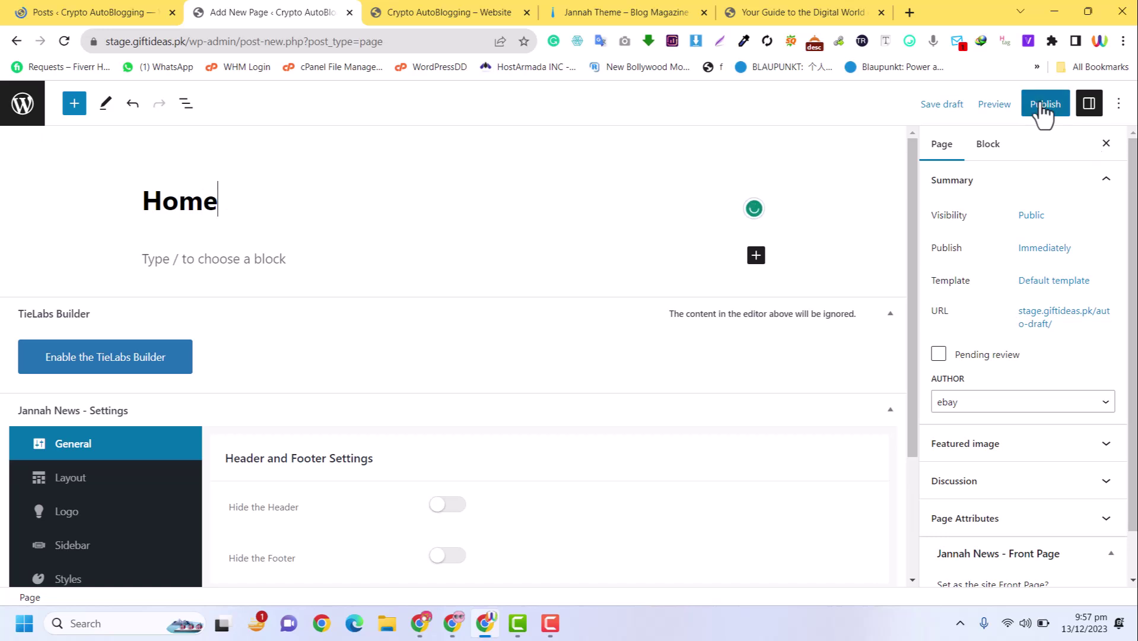
left_click(1039, 113)
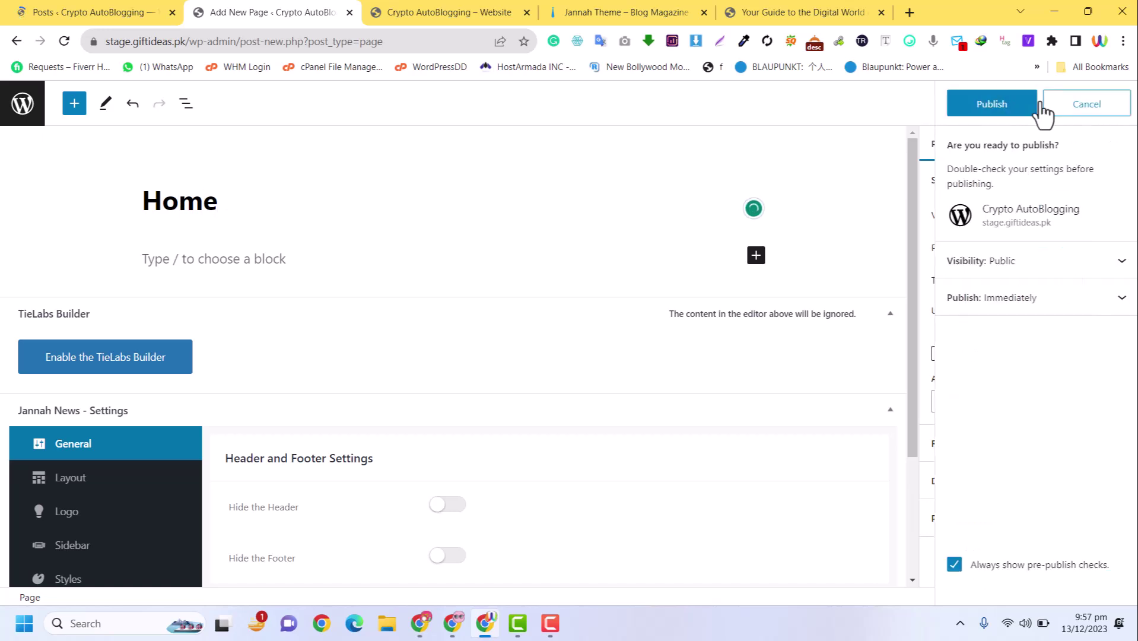
left_click(1025, 113)
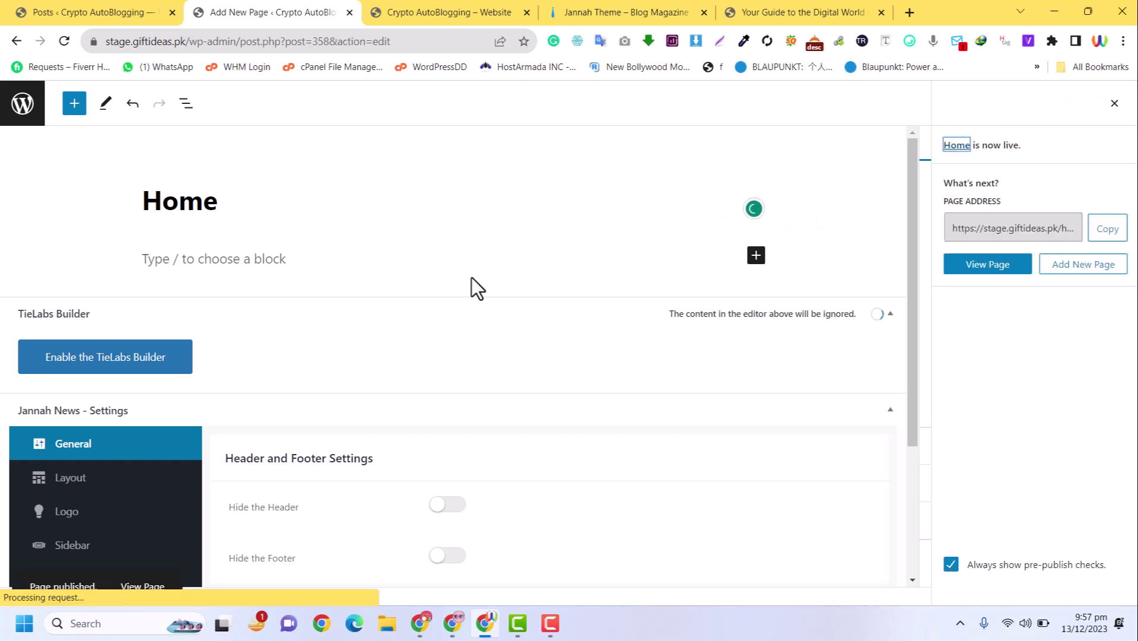
Step: In the Reading settings, make the homepage display the static page Home and save the changes
left_click(83, 11)
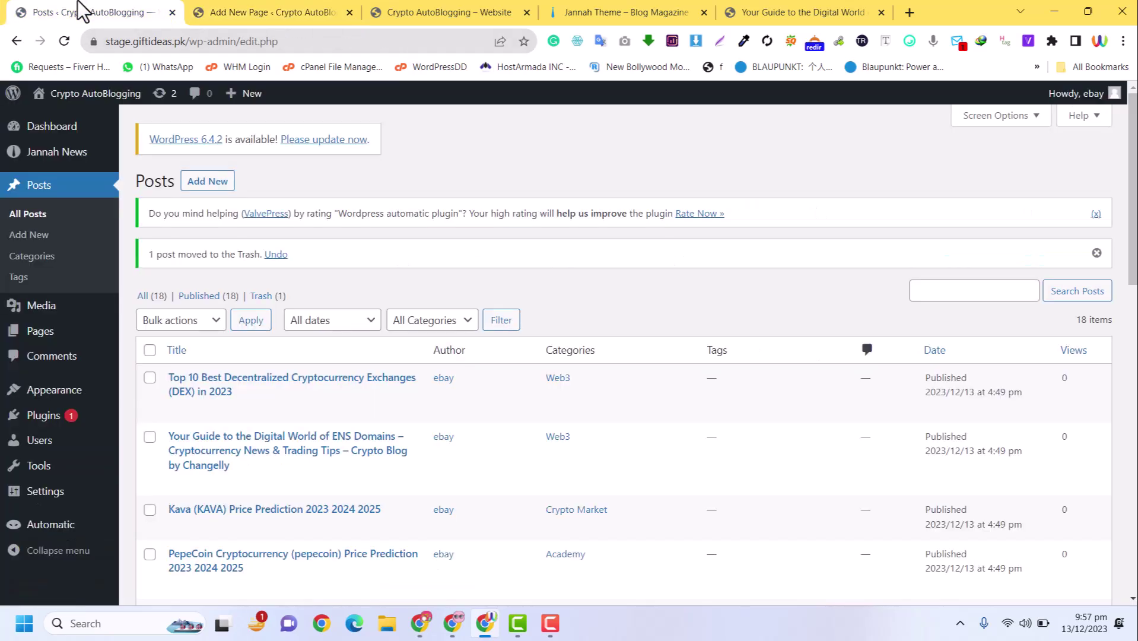
mouse_move(43, 493)
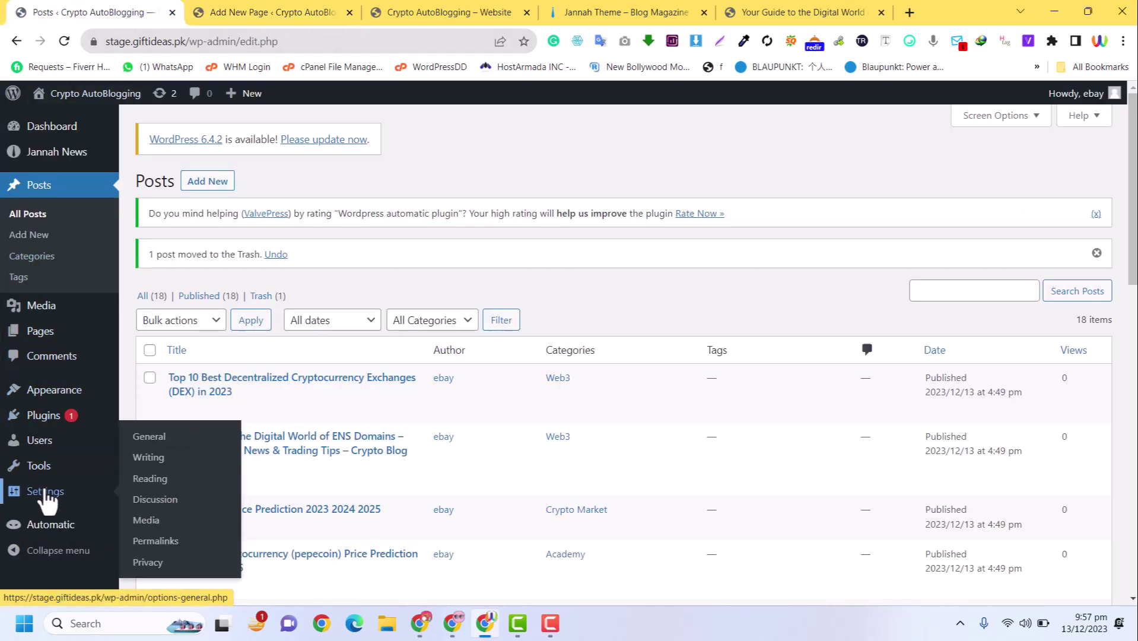
left_click(159, 449)
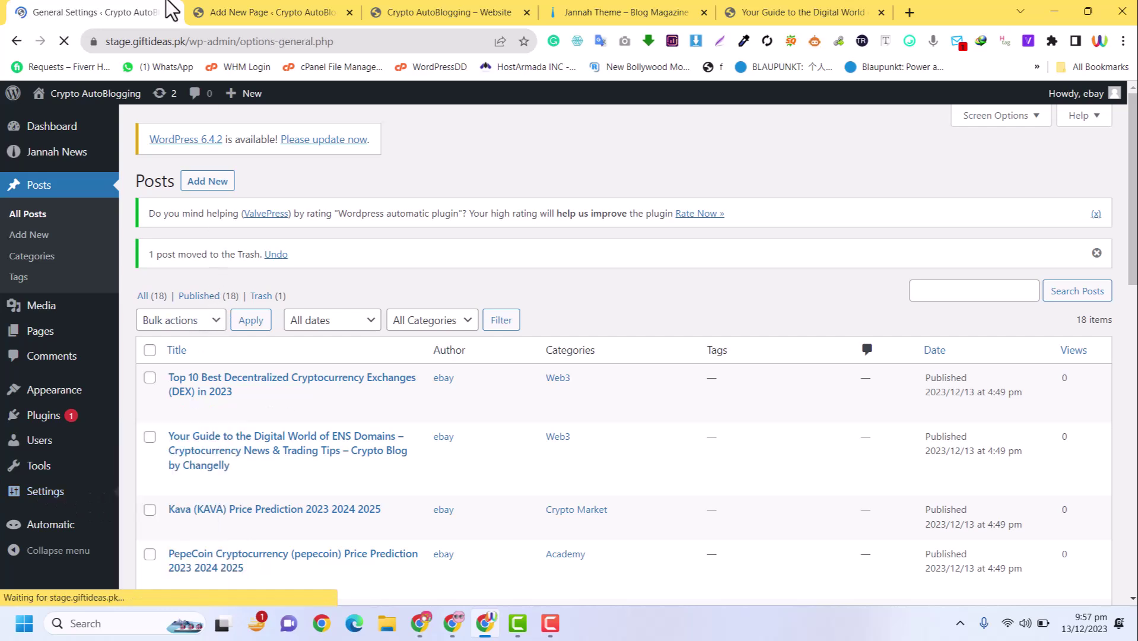
scroll(483, 356, "down", 8)
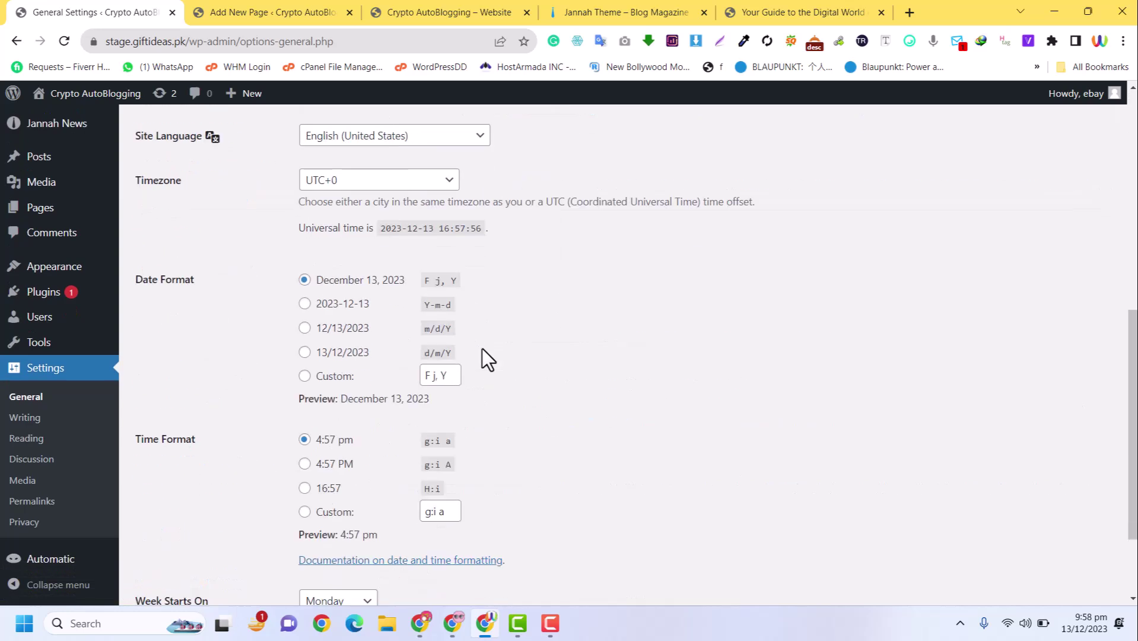
left_click(26, 438)
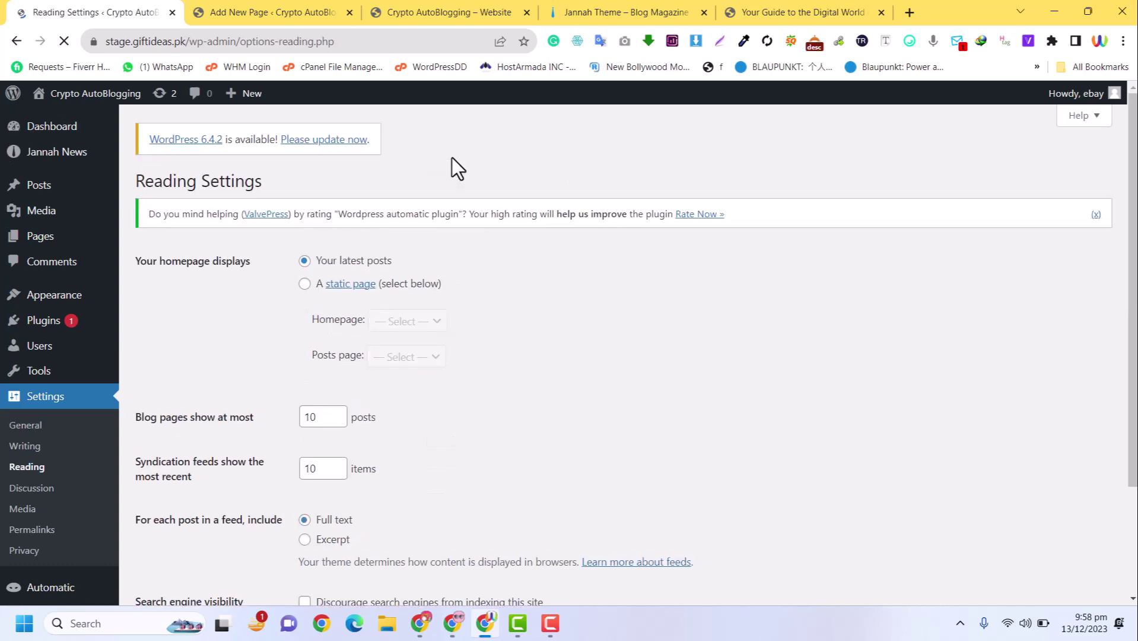
left_click(304, 284)
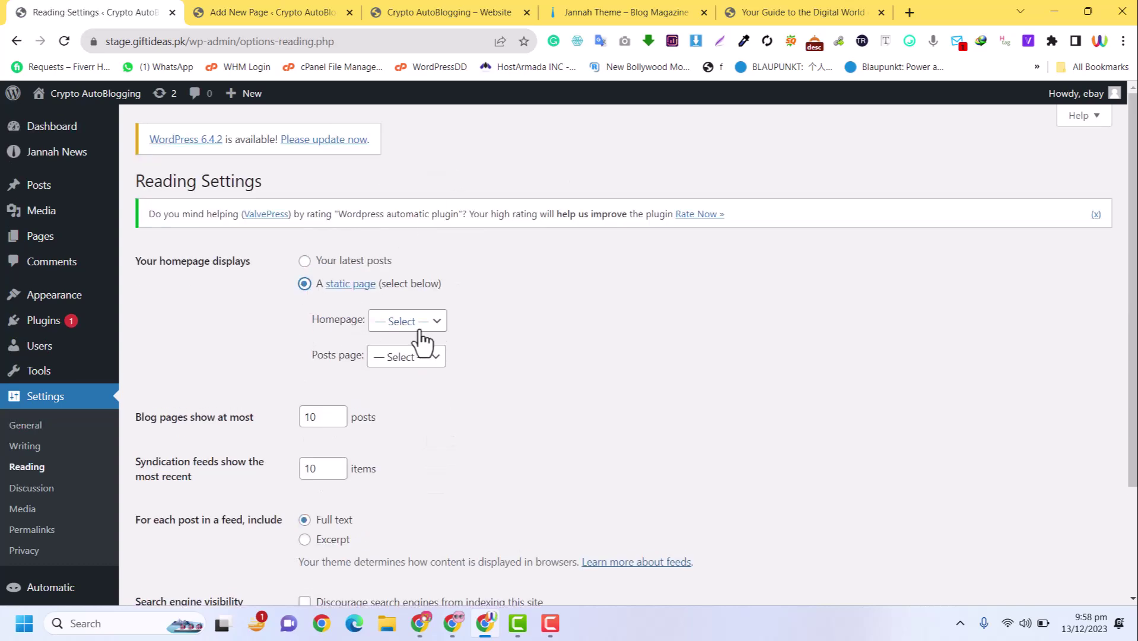
left_click(406, 322)
left_click(399, 356)
scroll(529, 357, "down", 3)
left_click(172, 528)
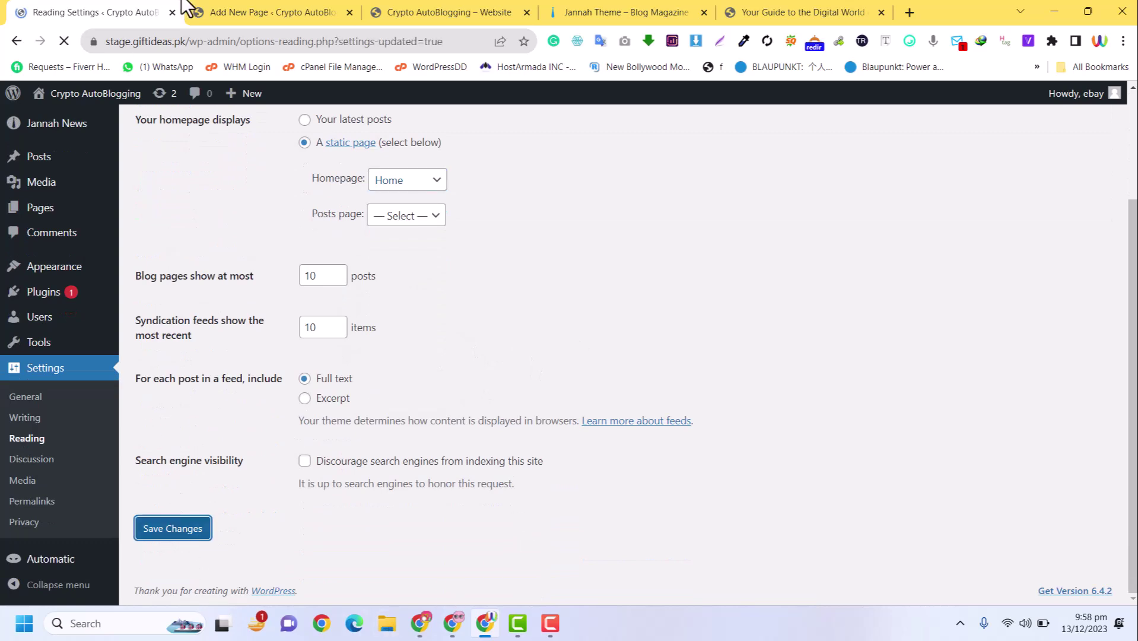
Step: Reload the site's home page to check the static homepage
left_click(210, 7)
left_click(367, 23)
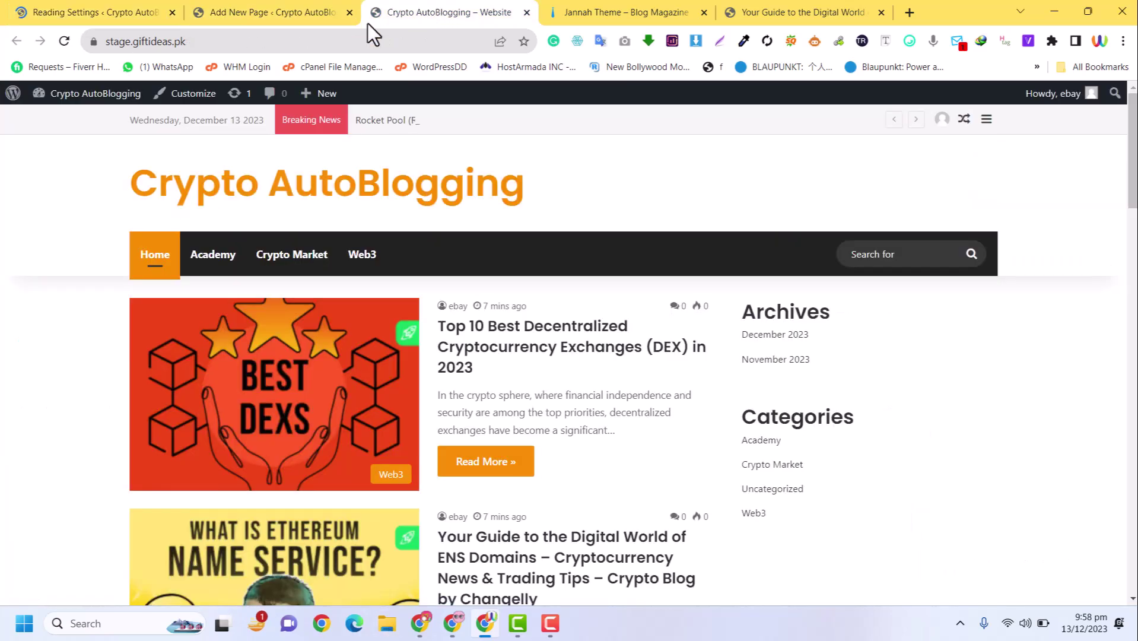
left_click(64, 42)
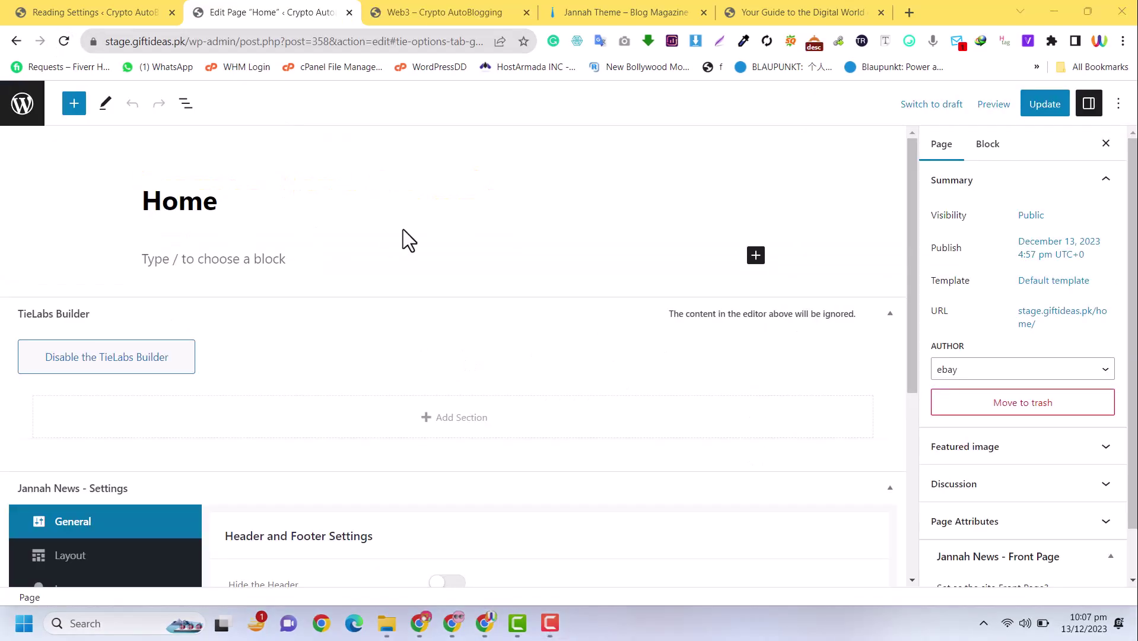
Step: Set the Home page as the site front page, open its layout settings and update the page
scroll(521, 268, "down", 5)
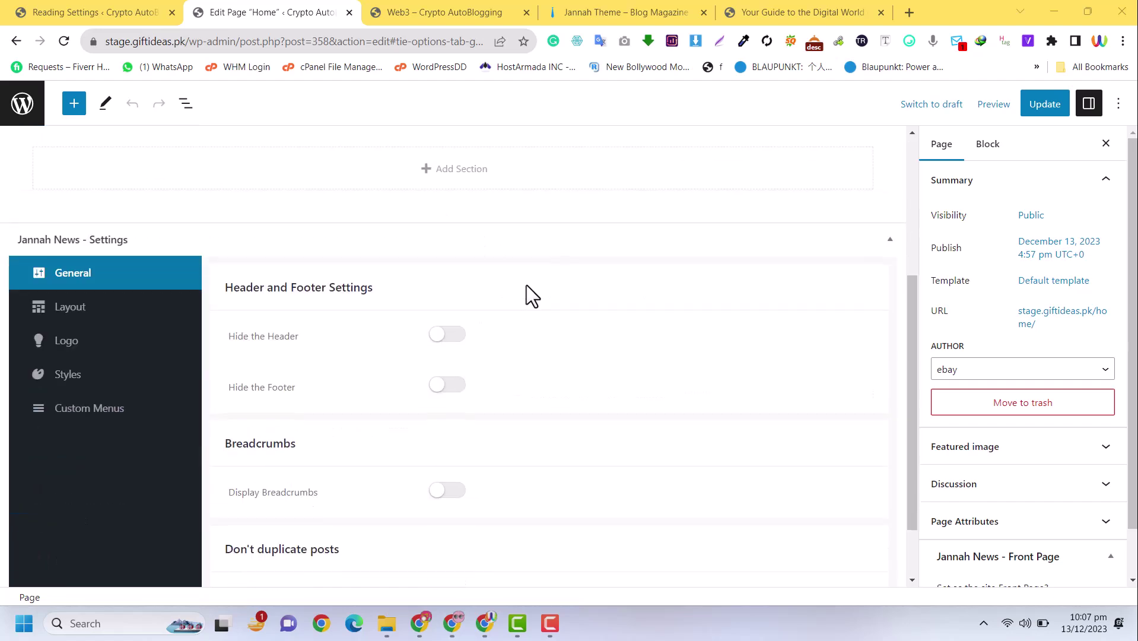
scroll(279, 264, "up", 4)
scroll(292, 274, "down", 4)
scroll(1044, 513, "down", 1)
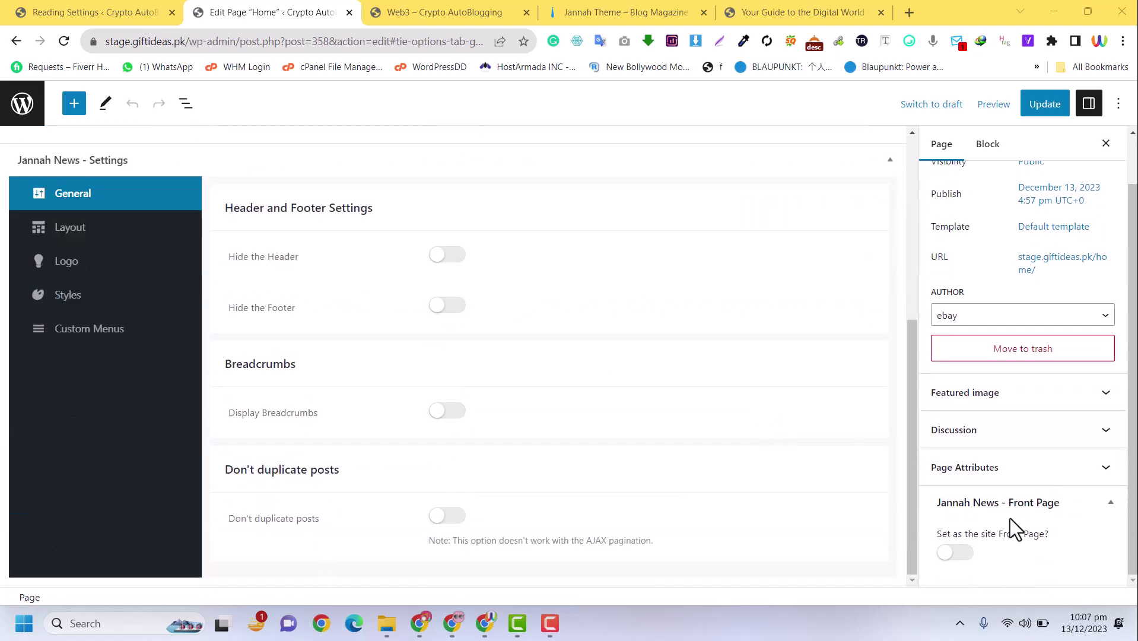
left_click(956, 553)
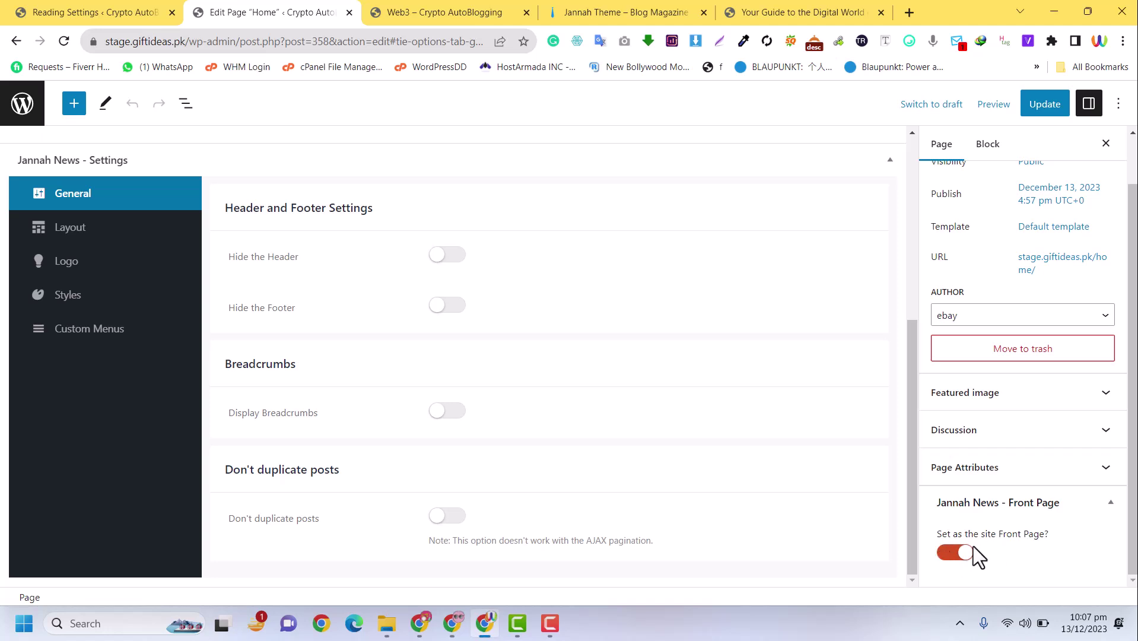
left_click(64, 229)
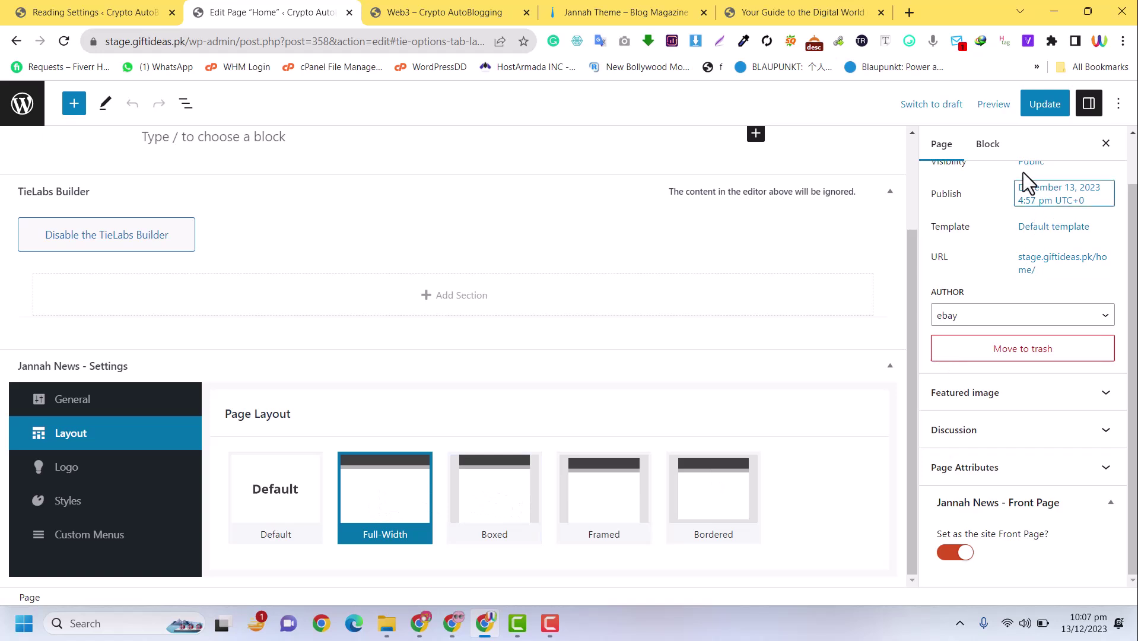
left_click(1033, 118)
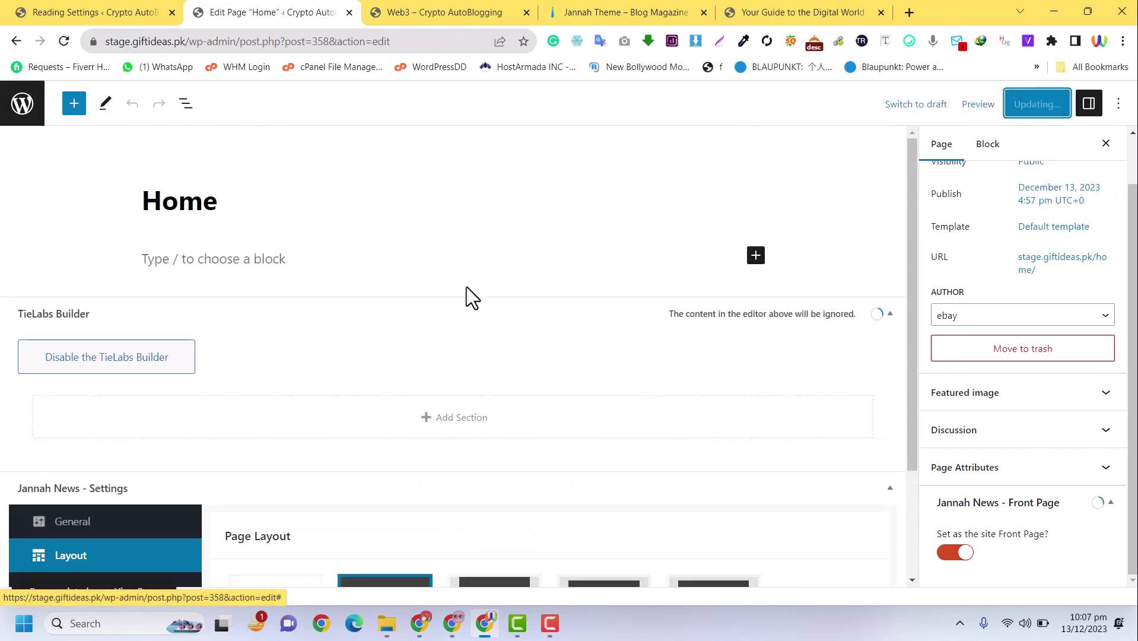
Step: Disable the TieLabs Builder on the Home page and enable it again
scroll(153, 265, "down", 2)
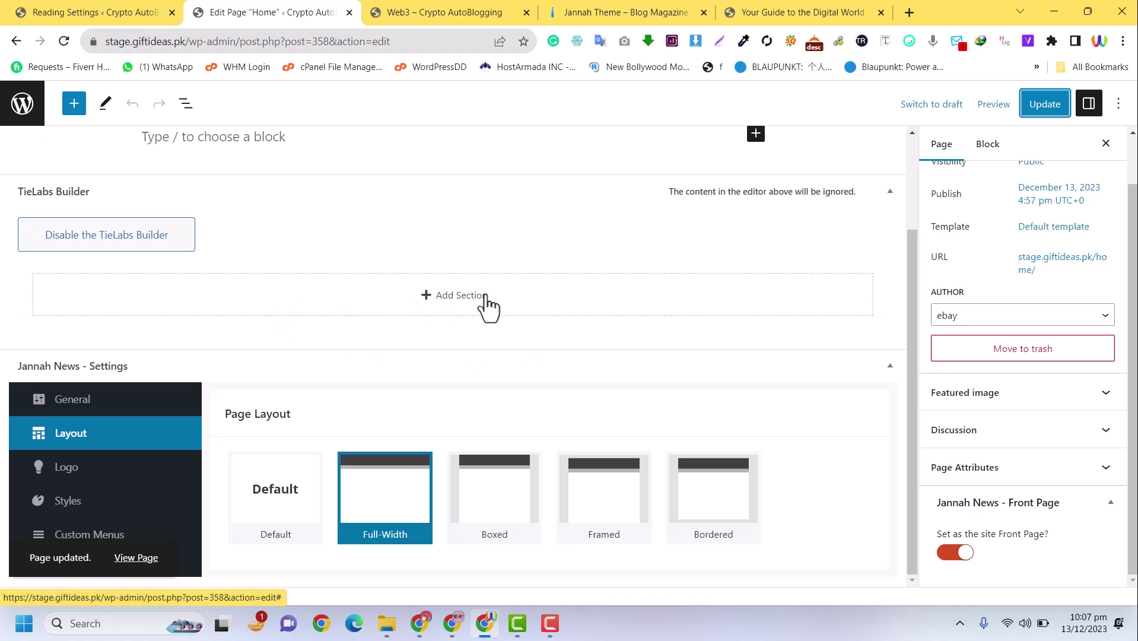
left_click(98, 237)
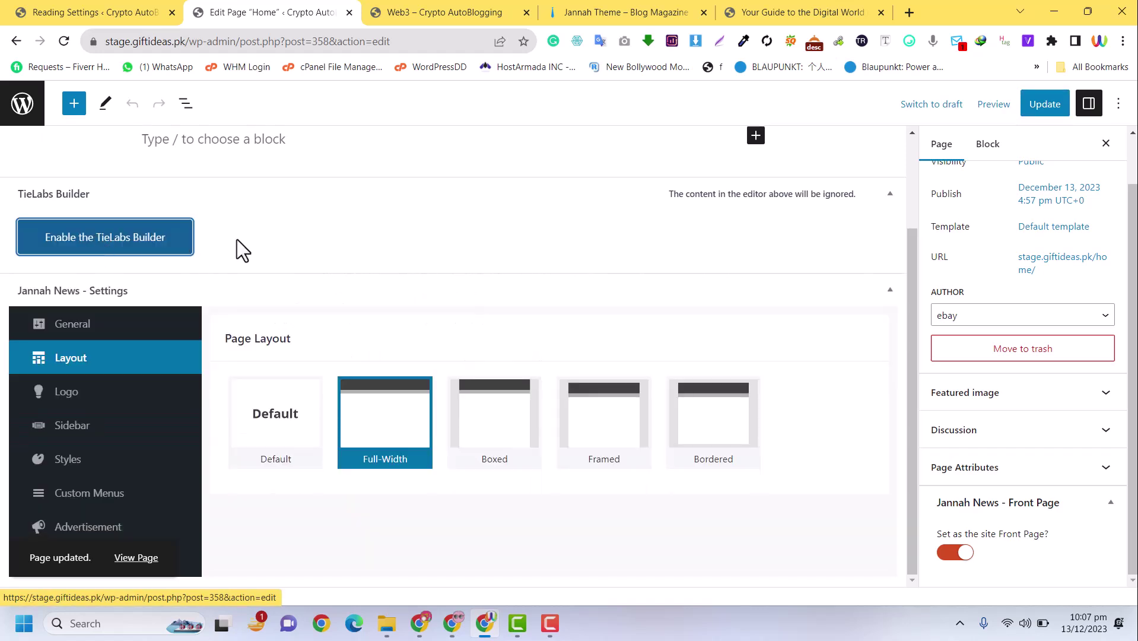
left_click(89, 238)
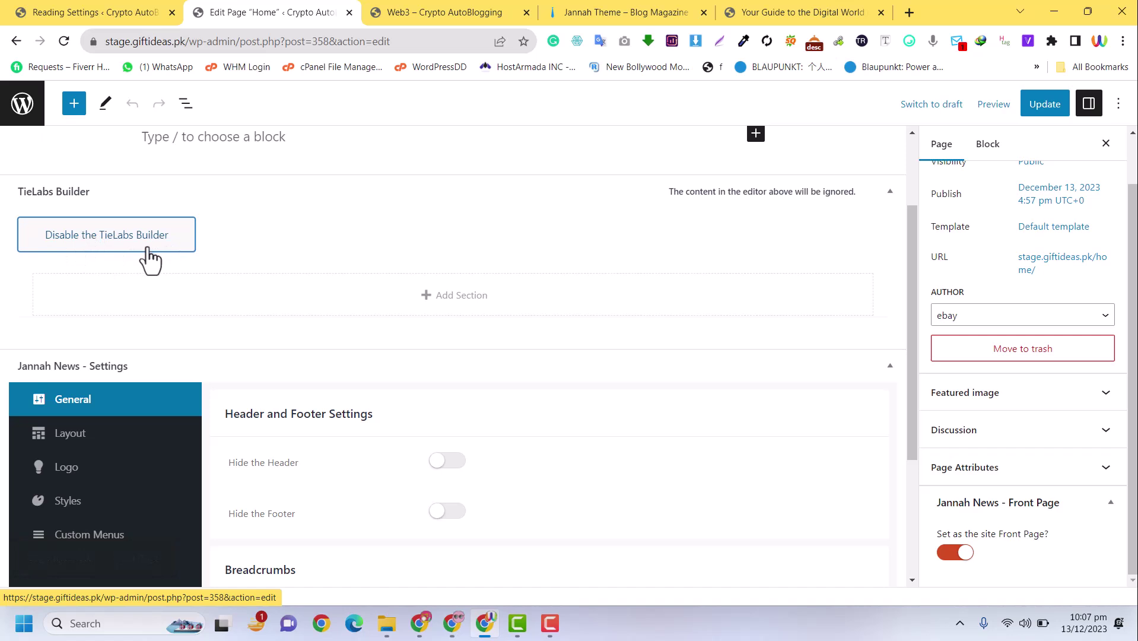
Step: Add a new section without a sidebar to the Home page's TieLabs Builder layout
left_click(432, 305)
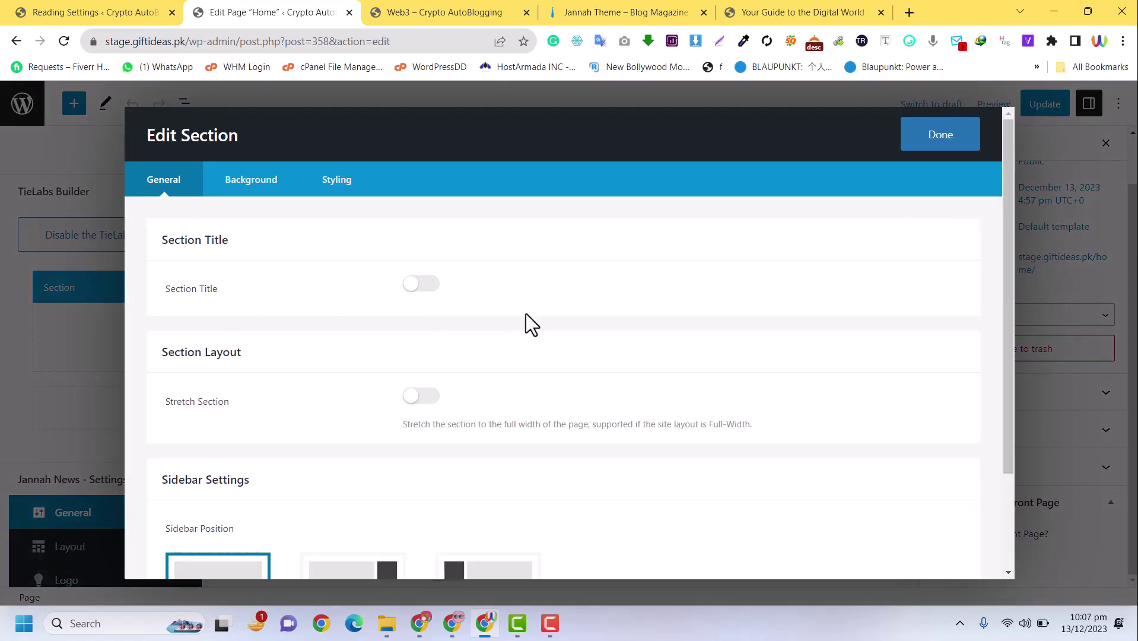
scroll(595, 389, "down", 2)
scroll(830, 494, "up", 3)
scroll(593, 451, "down", 3)
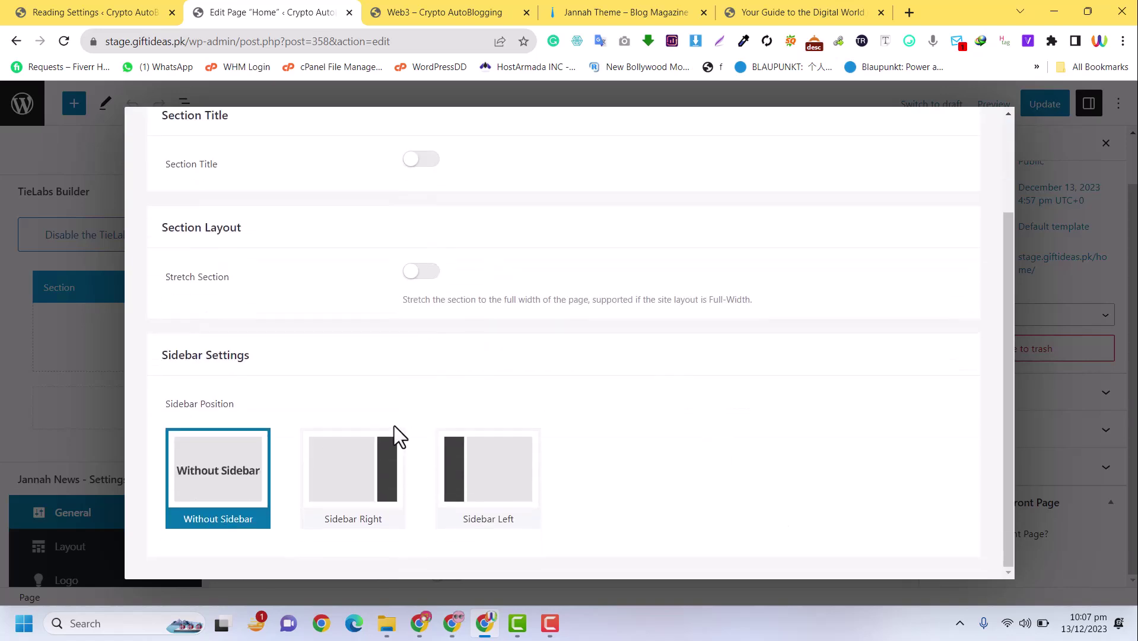
scroll(575, 415, "up", 2)
scroll(580, 420, "up", 1)
left_click(934, 135)
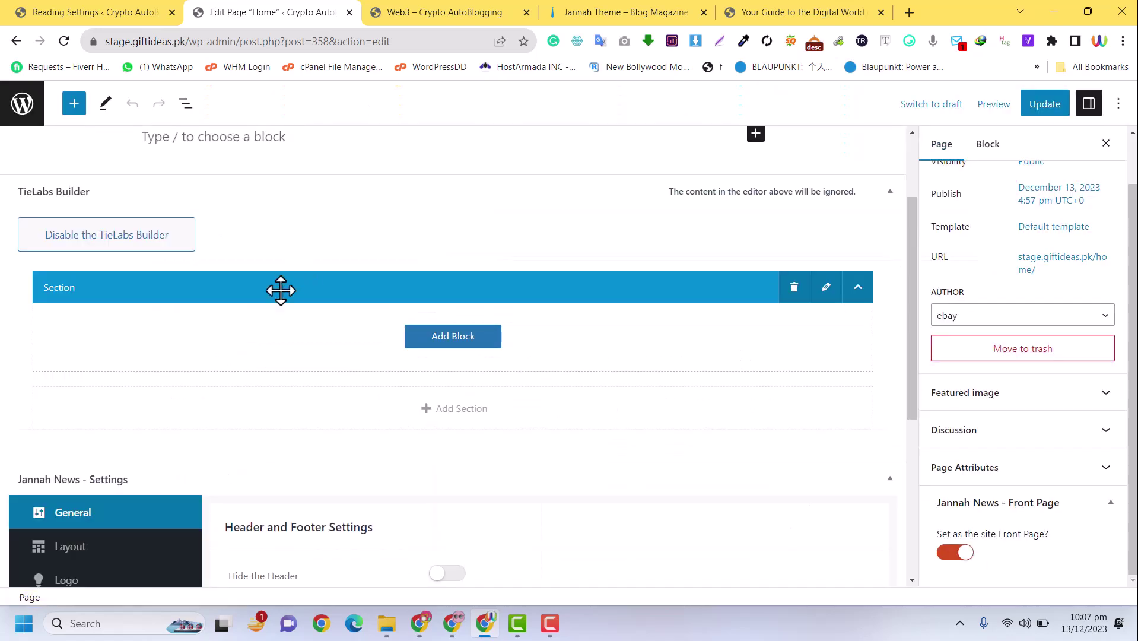
Step: Add a Block #15 block to the section, title it Web3 and limit it to the Web3 category
left_click(465, 332)
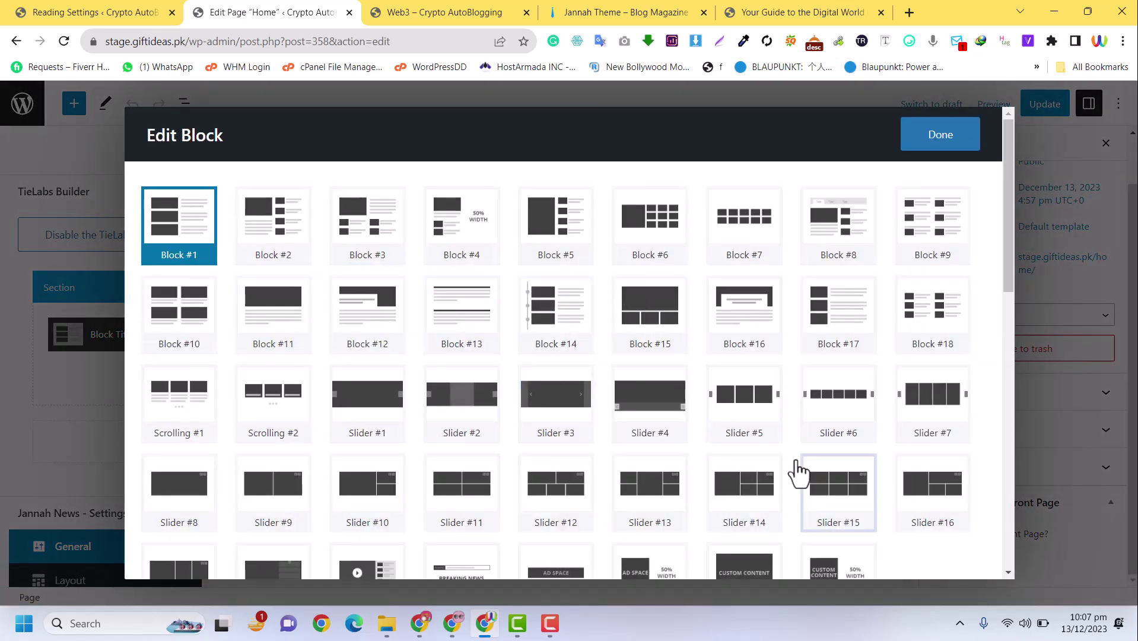
left_click(637, 315)
scroll(751, 436, "down", 10)
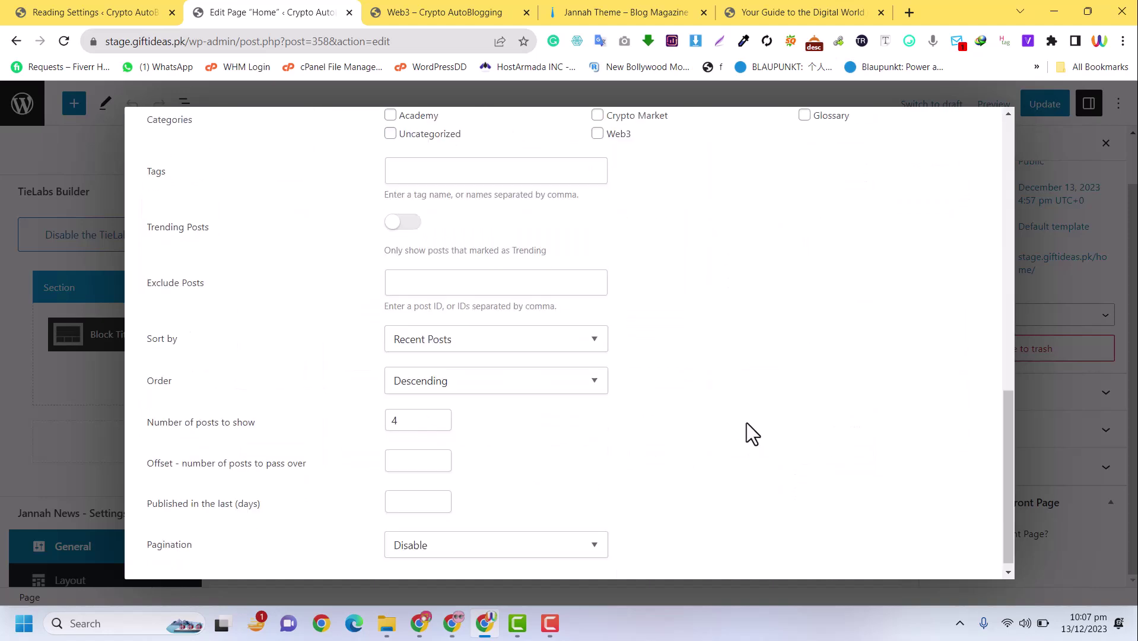
scroll(461, 388, "up", 4)
double_click(483, 244)
type("Web3")
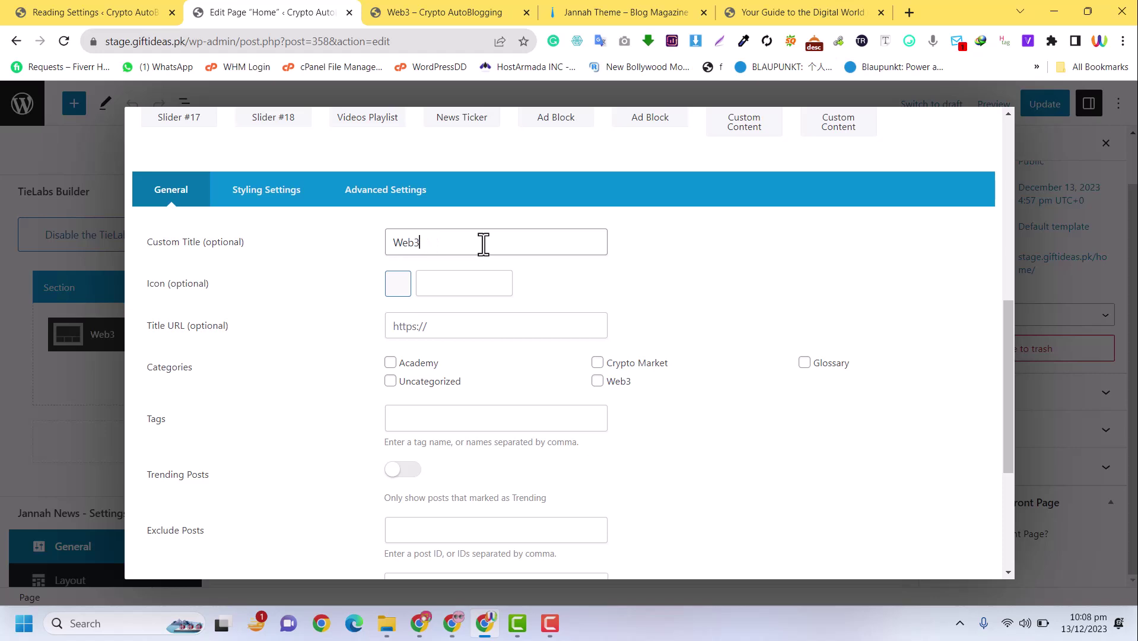
left_click(461, 300)
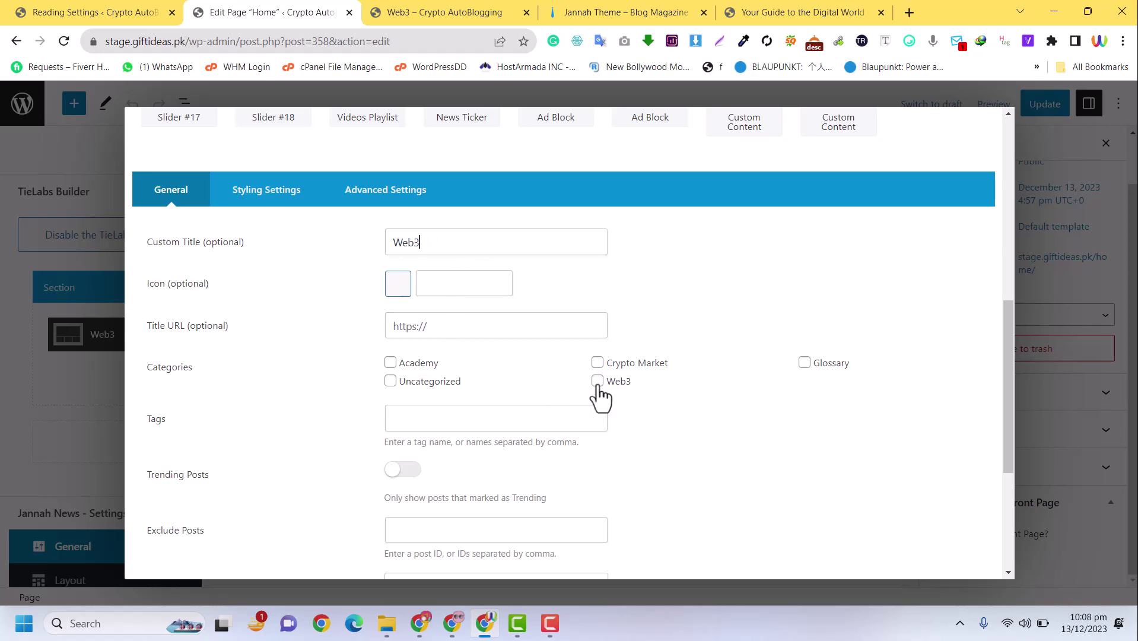
Step: Review the Web3 block's remaining post options, then apply the block and update the Home page
scroll(723, 353, "down", 4)
scroll(593, 249, "up", 4)
scroll(300, 241, "down", 4)
scroll(459, 178, "up", 6)
scroll(632, 246, "down", 6)
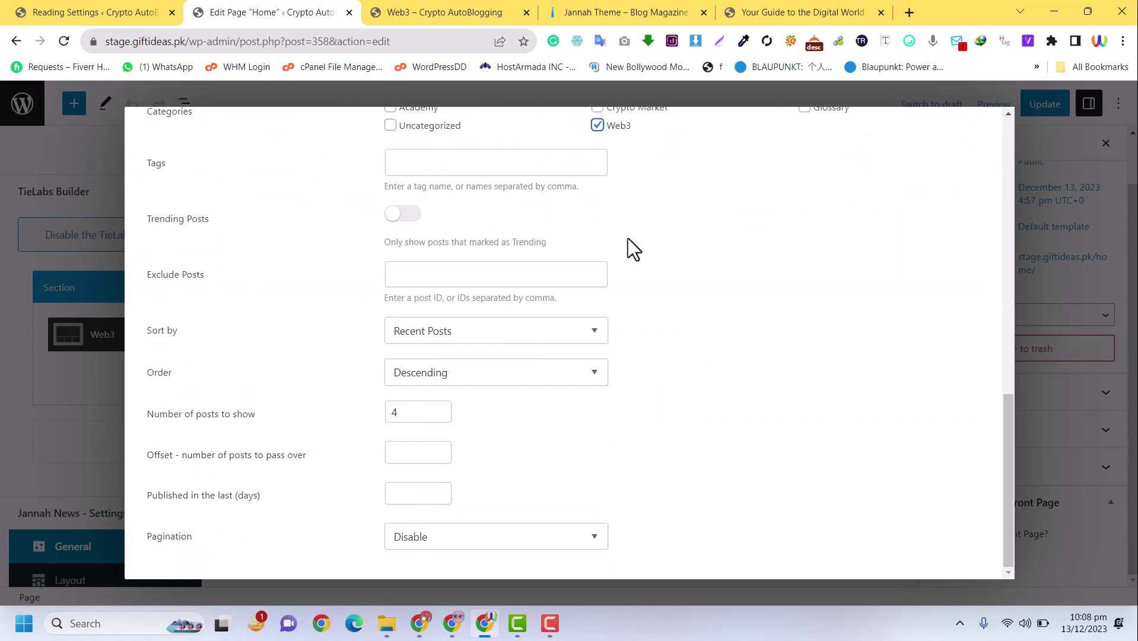
scroll(828, 363, "up", 6)
scroll(418, 490, "down", 6)
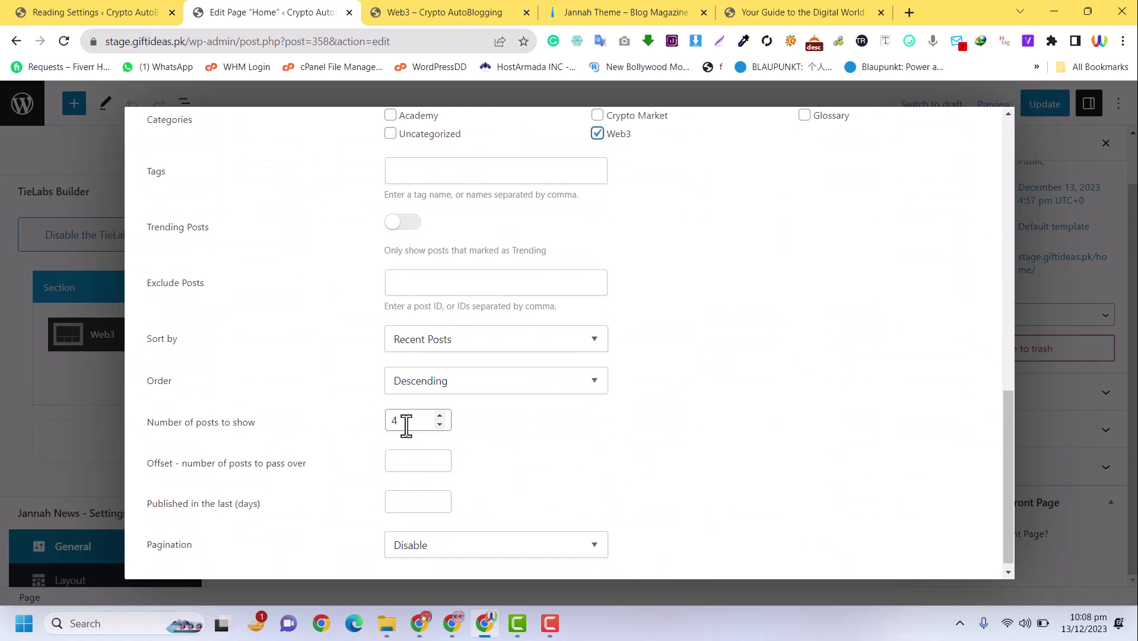
scroll(789, 409, "up", 6)
scroll(682, 362, "down", 3)
scroll(830, 267, "up", 3)
left_click(937, 137)
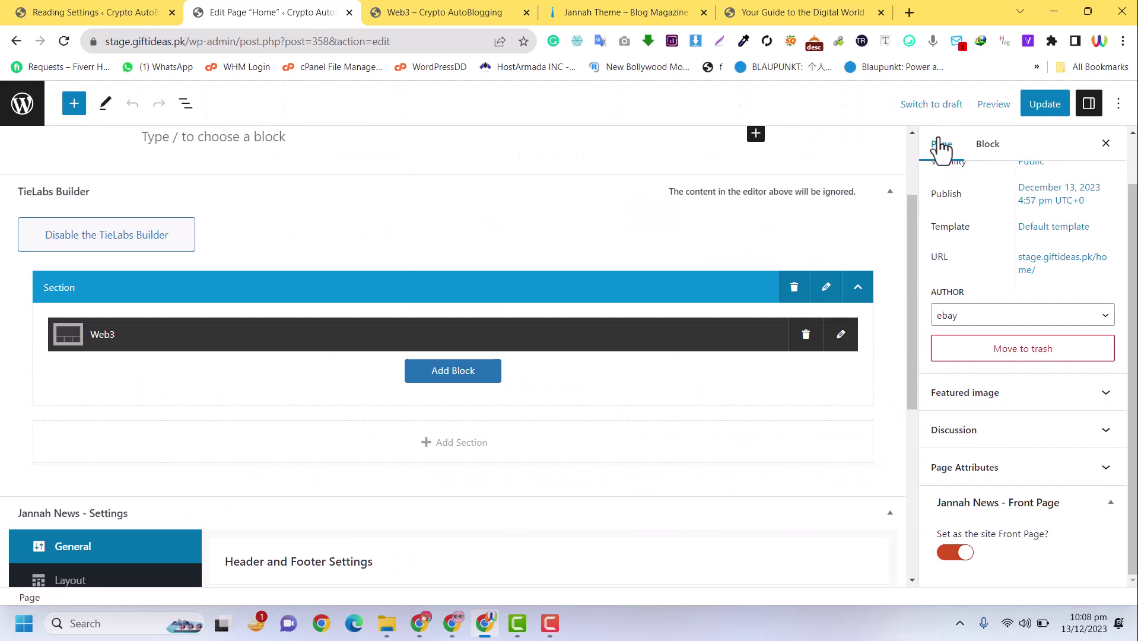
left_click(1031, 113)
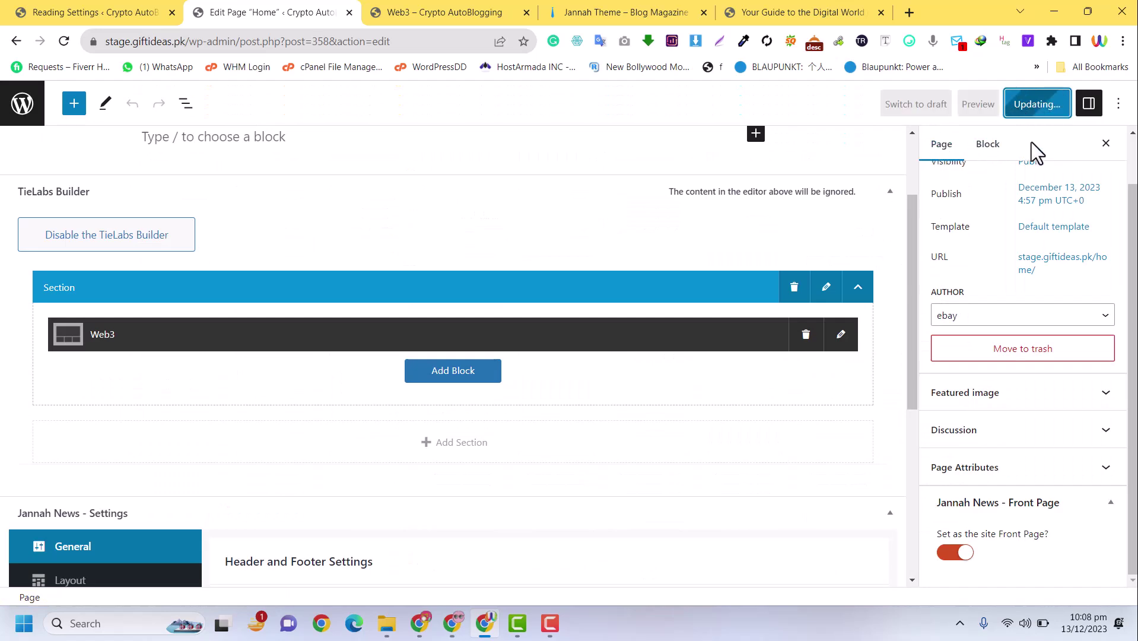
Step: Reload the site's home page and check how the Block #15 layout displays the Web3 posts
left_click(439, 11)
left_click(141, 130)
scroll(669, 338, "up", 8)
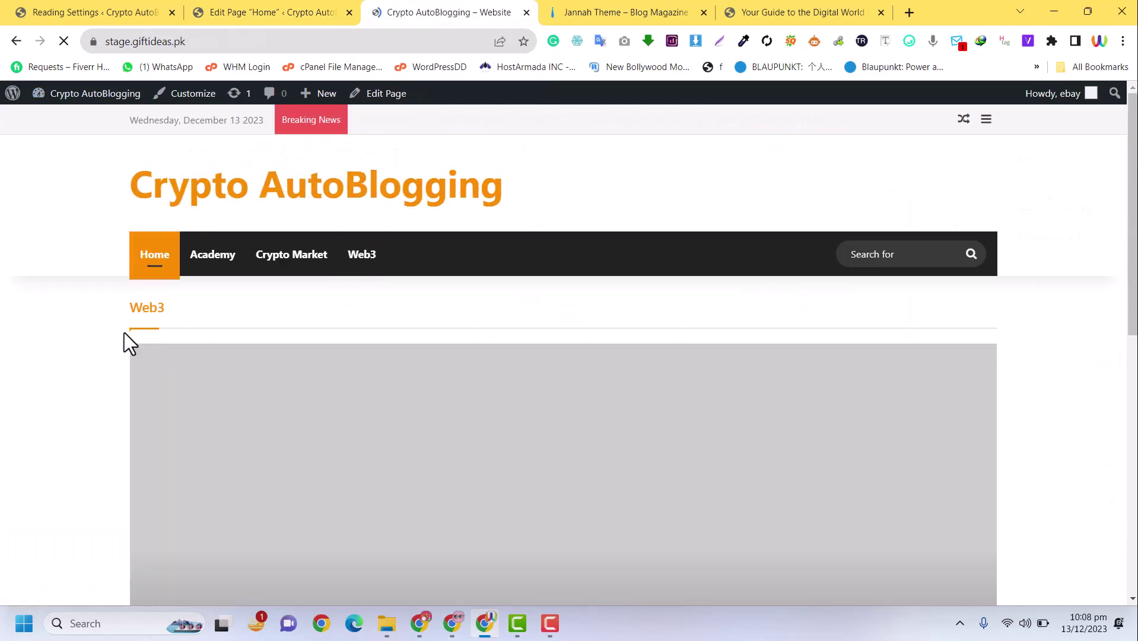
scroll(808, 348, "down", 10)
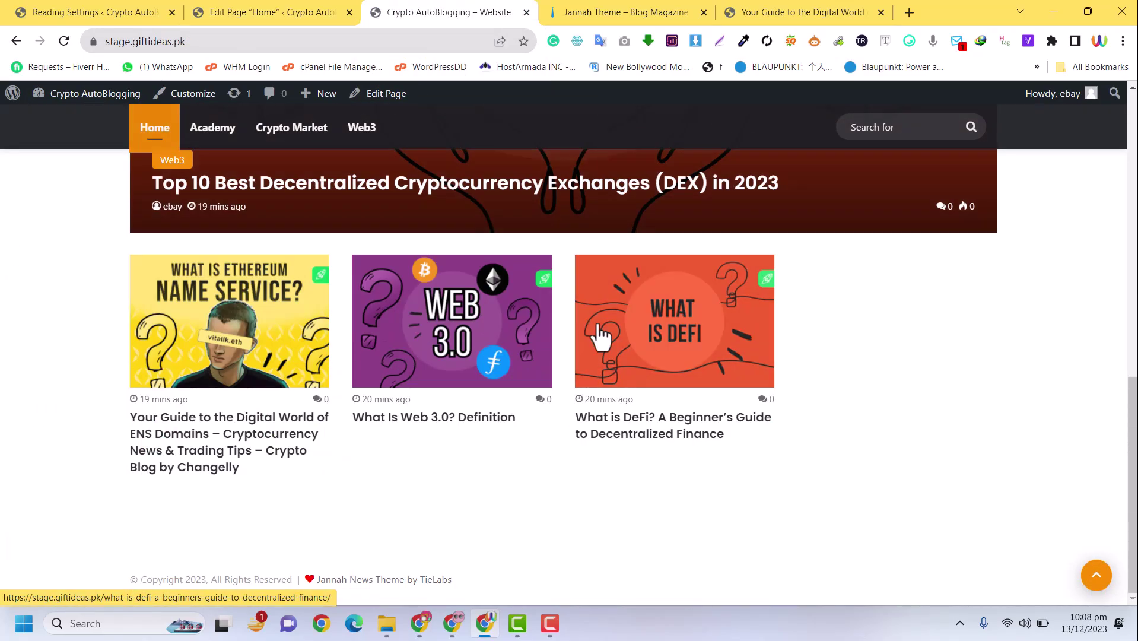
scroll(599, 336, "up", 10)
scroll(496, 317, "down", 5)
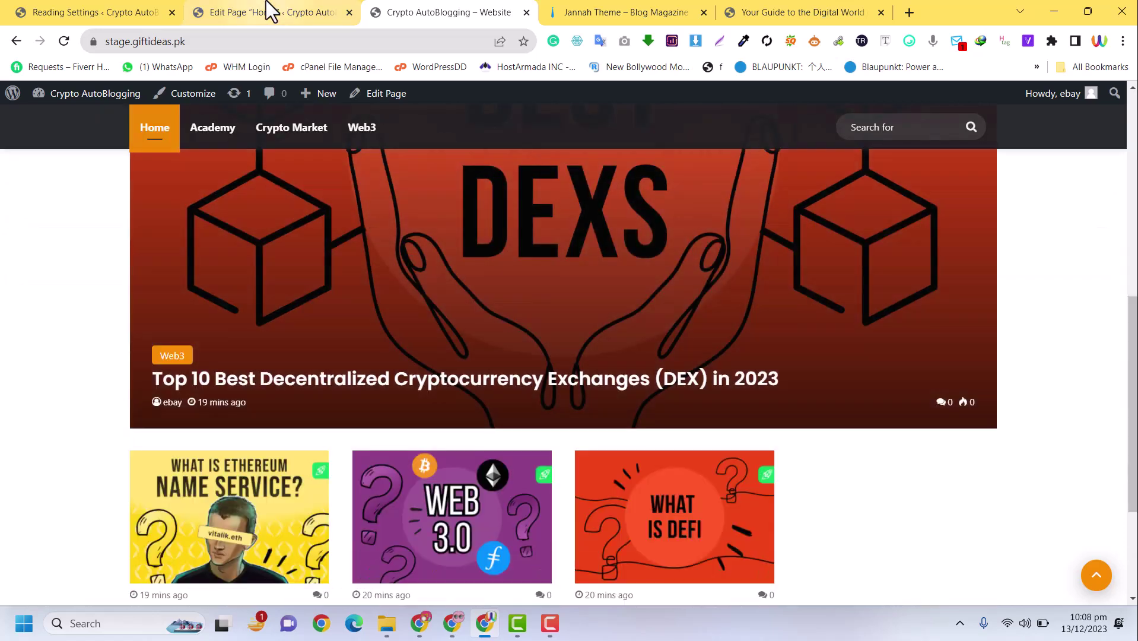
Step: Delete the Web3 block from the section and add a Slider #13 block in its place
left_click(265, 2)
left_click(806, 335)
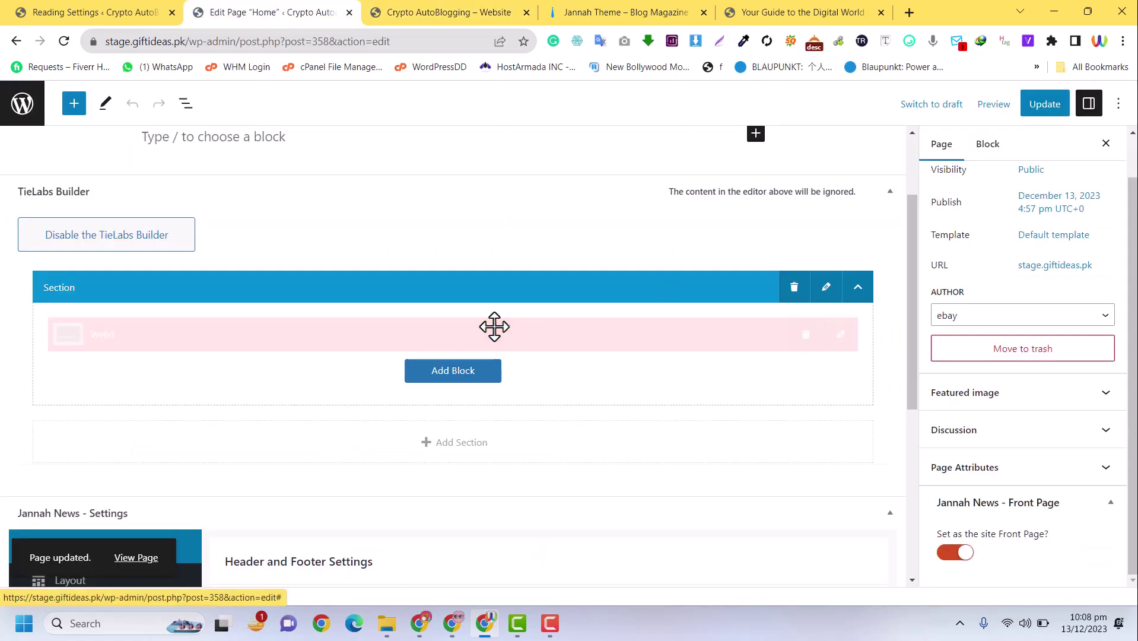
left_click(460, 337)
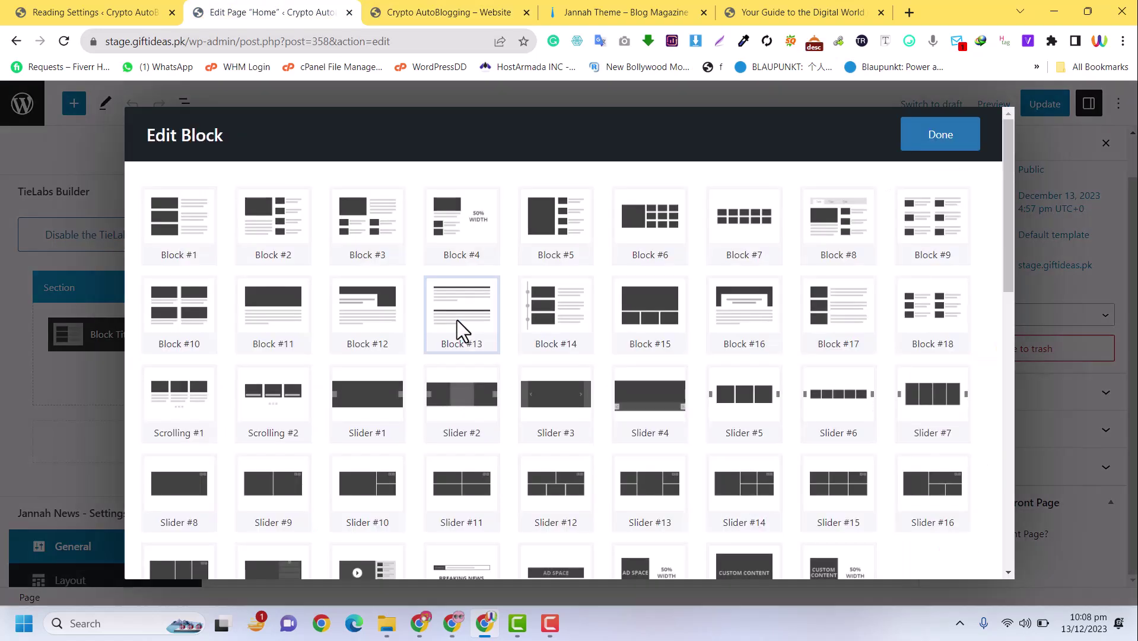
scroll(541, 426, "down", 4)
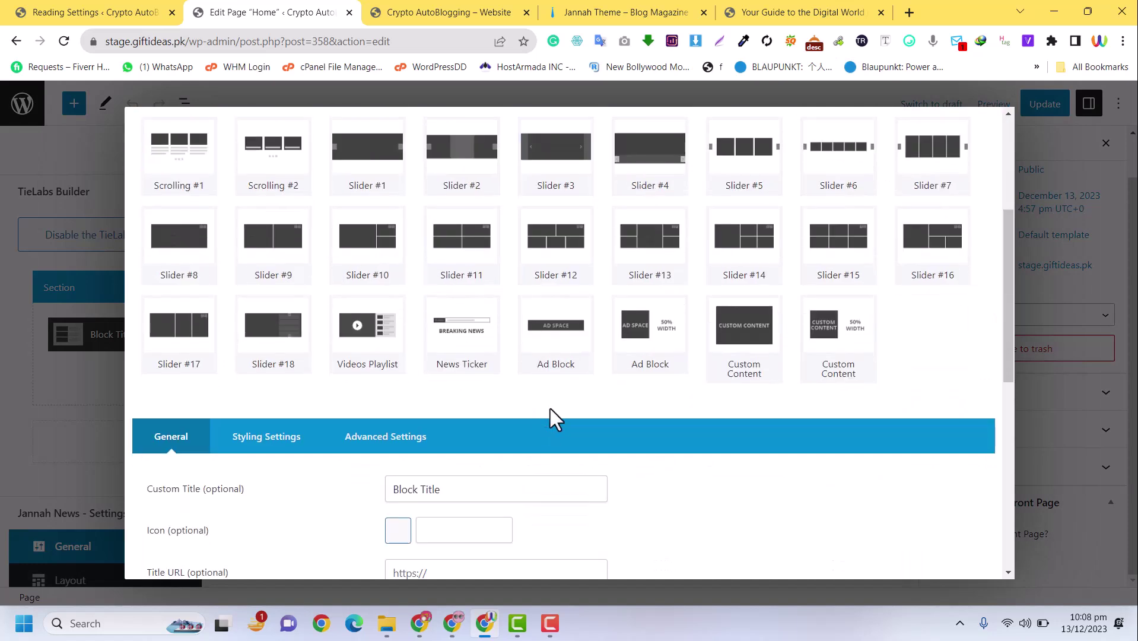
left_click(653, 268)
scroll(594, 465, "down", 4)
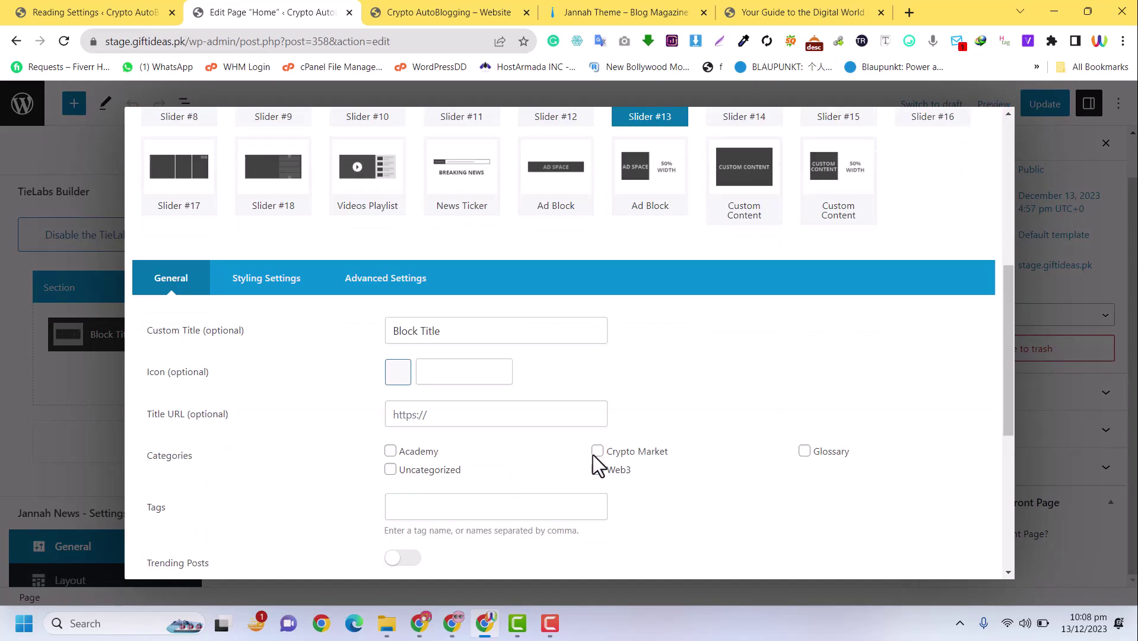
Step: Title the slider block Web3, limit it to the Web3 category and update the Home page
left_click(465, 252)
triple_click(466, 250)
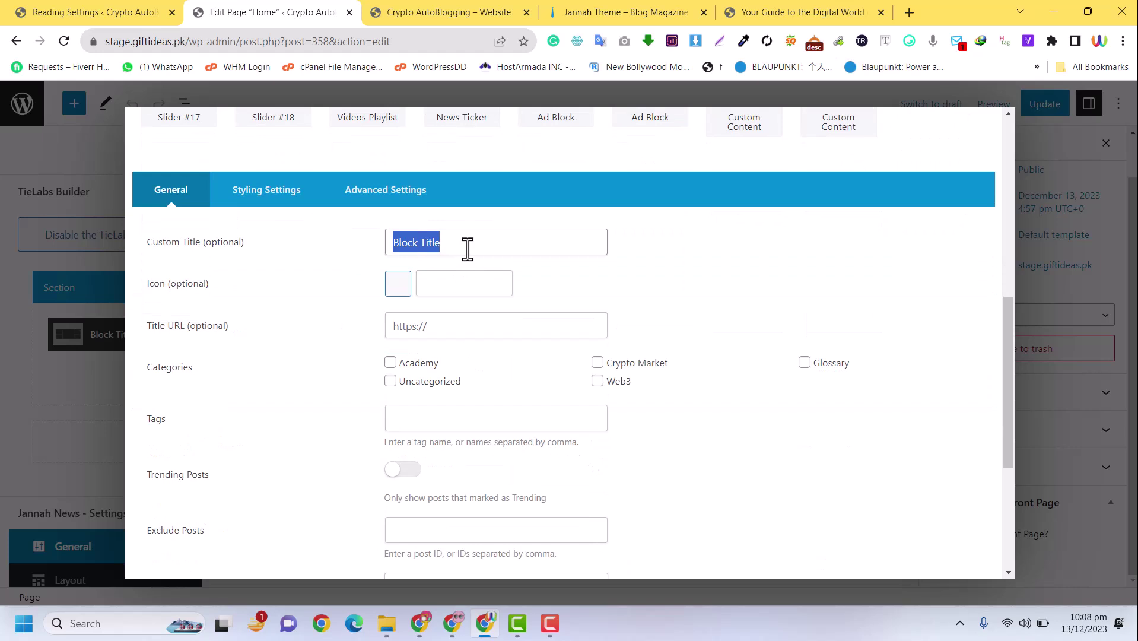
type("Web3")
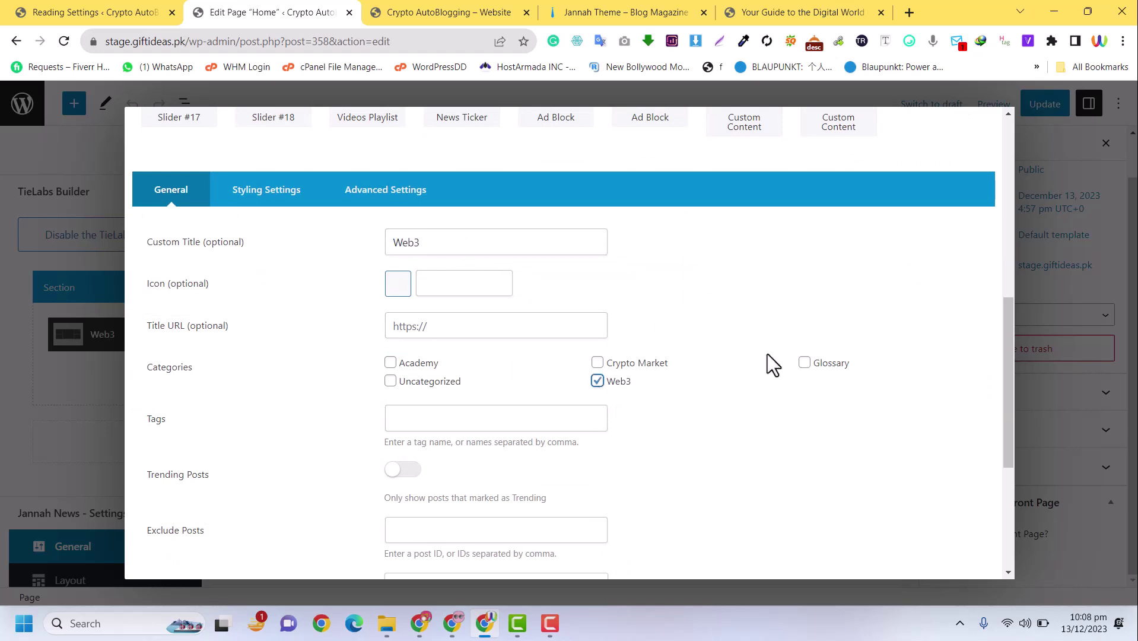
scroll(720, 441, "down", 5)
scroll(541, 380, "up", 1)
scroll(711, 353, "down", 1)
scroll(841, 412, "up", 10)
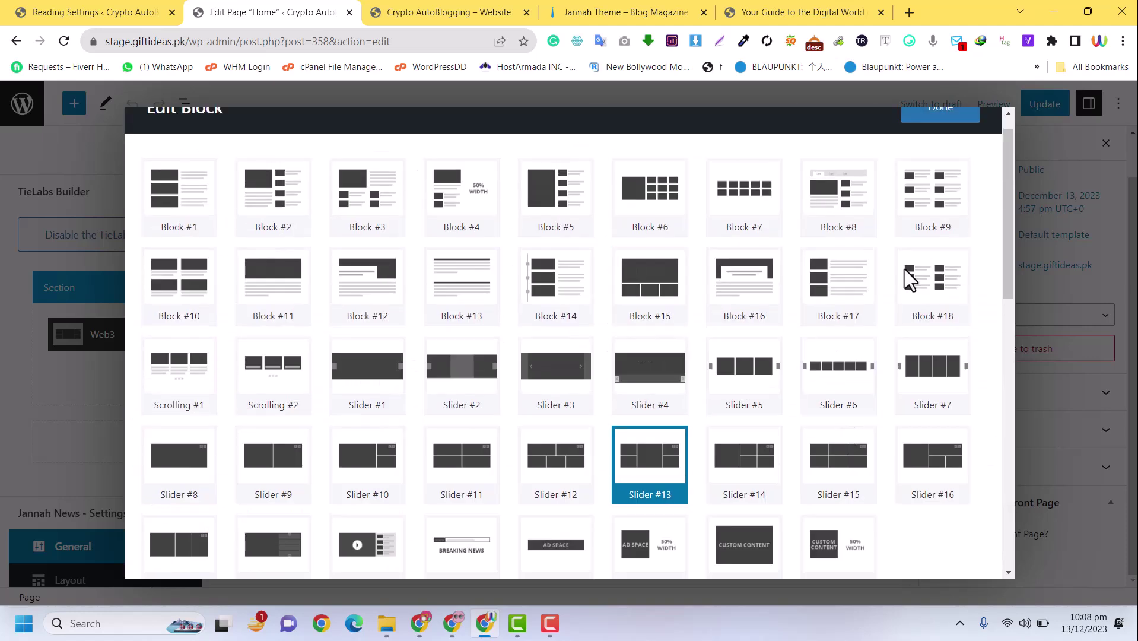
left_click(949, 118)
left_click(1048, 110)
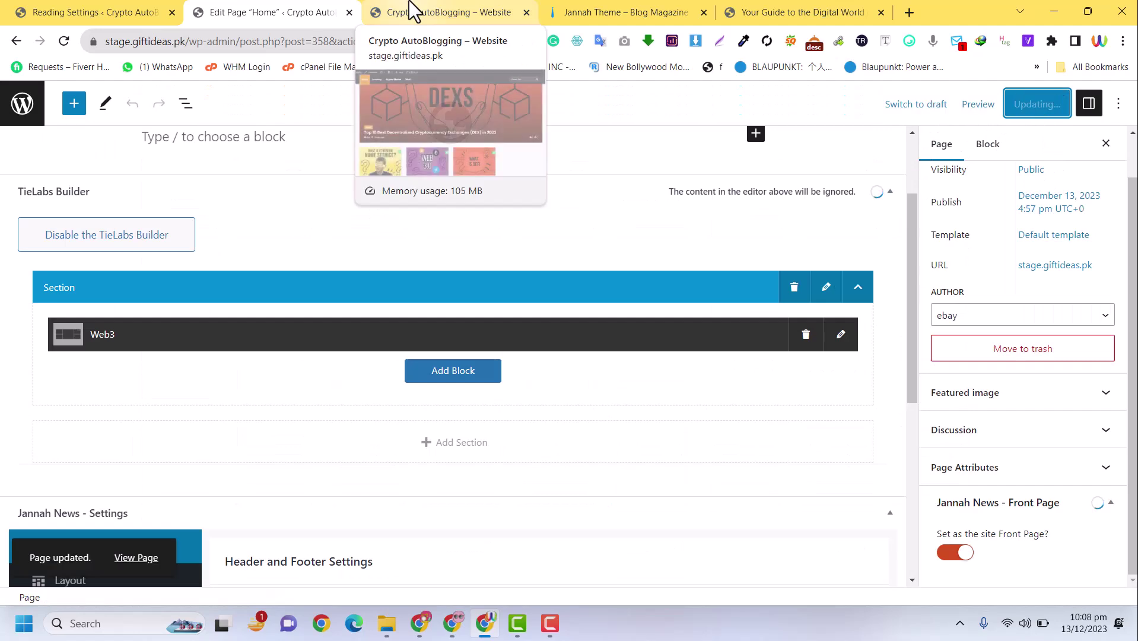
Step: Reload the site's home page and check the Slider #13 layout of the Web3 posts
left_click(413, 11)
left_click(64, 41)
scroll(1082, 400, "down", 5)
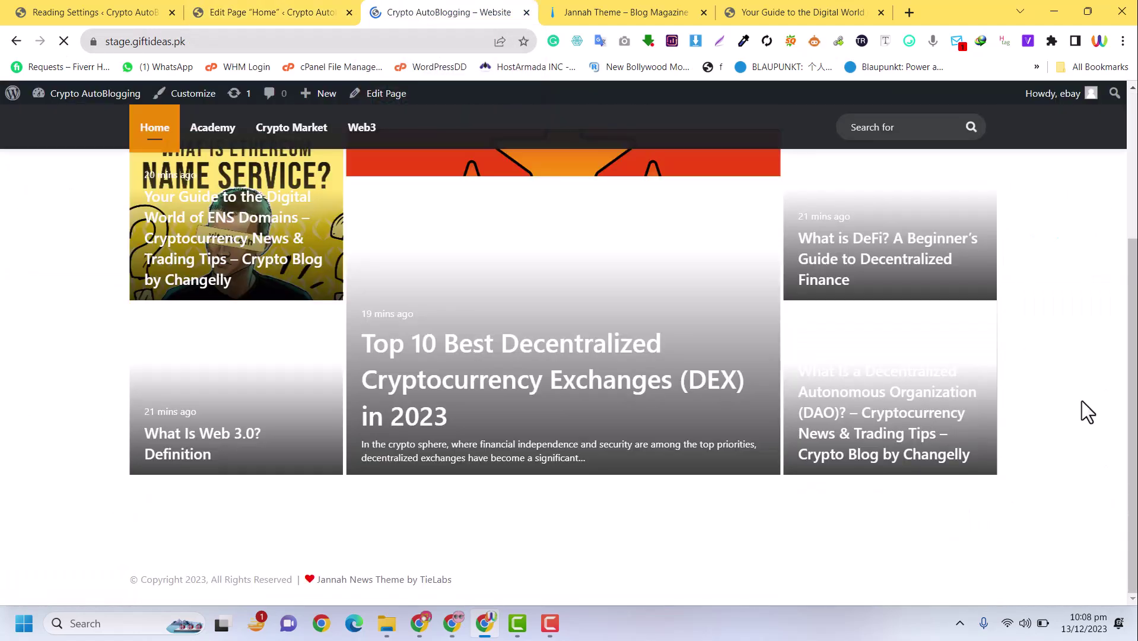
scroll(520, 294, "up", 6)
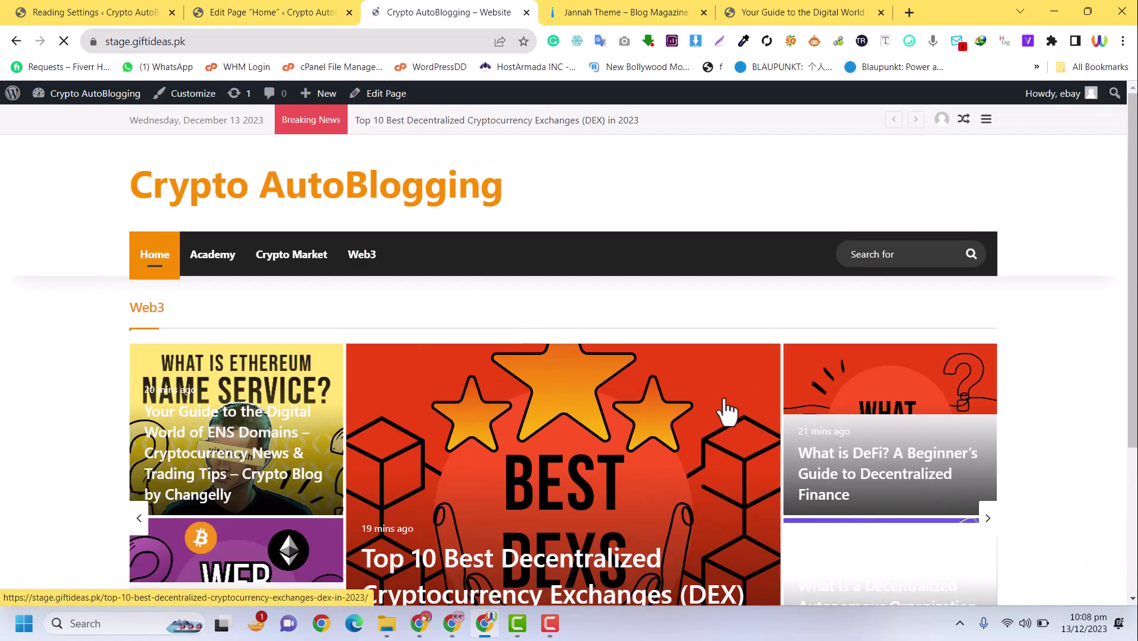
scroll(700, 405, "down", 4)
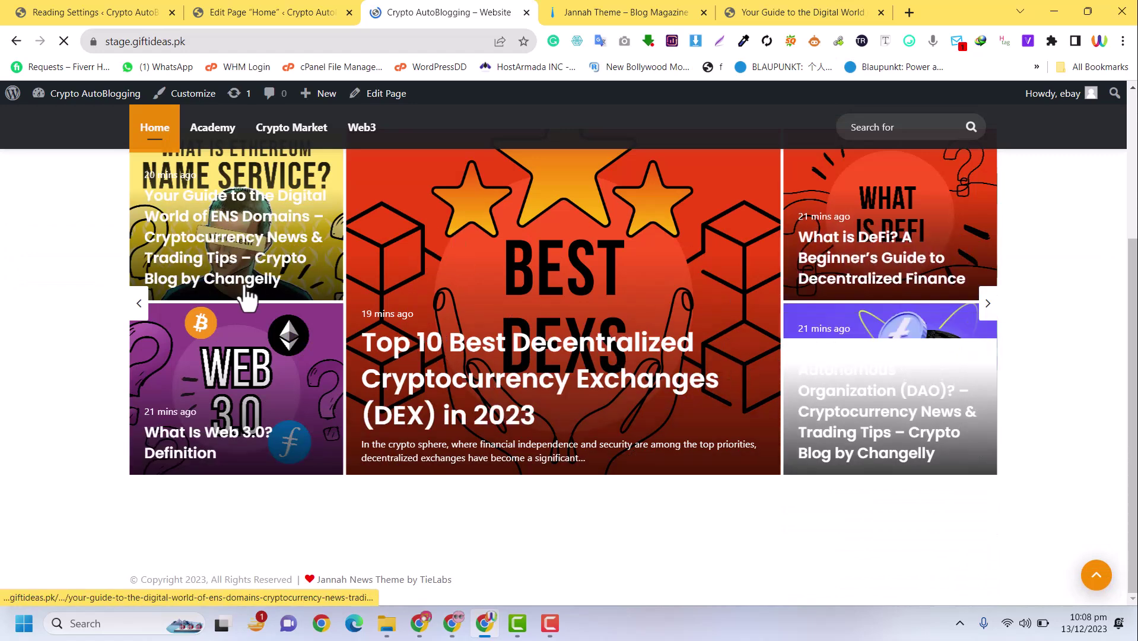
Step: Examine the general and advanced settings of the Web3 slider block, including the post count and title length options
left_click(309, 10)
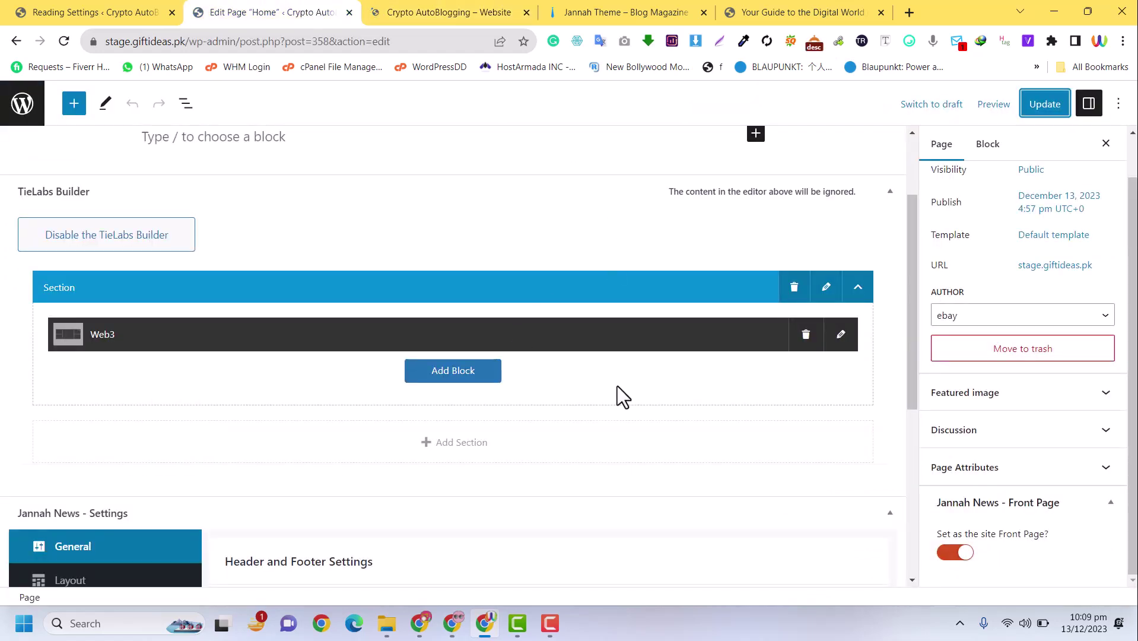
left_click(840, 336)
scroll(609, 416, "down", 10)
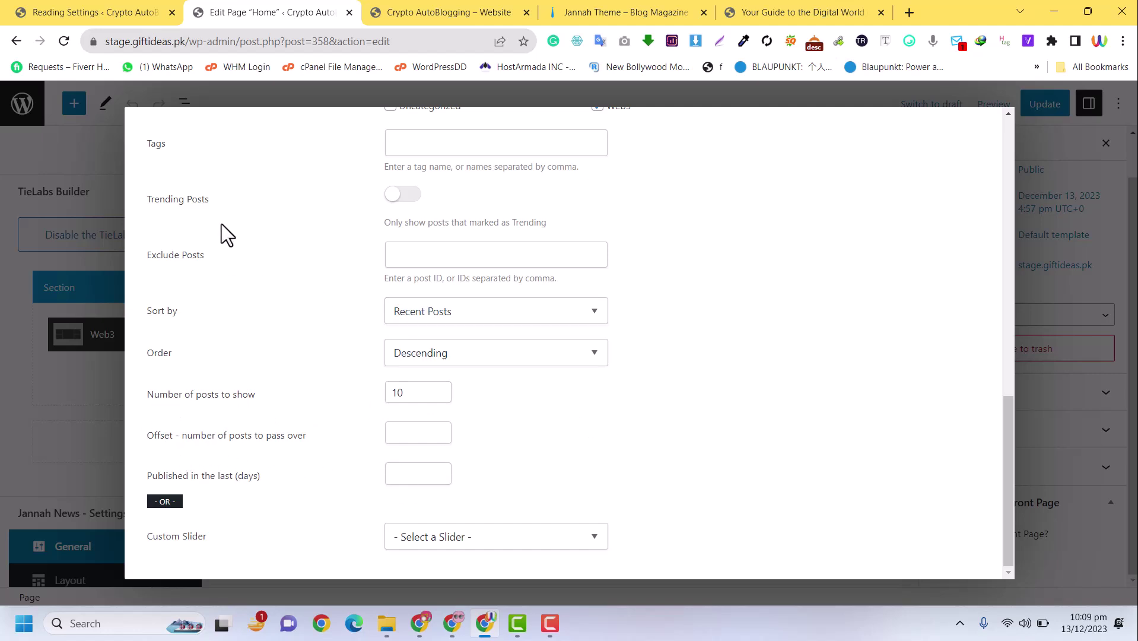
scroll(391, 359, "up", 5)
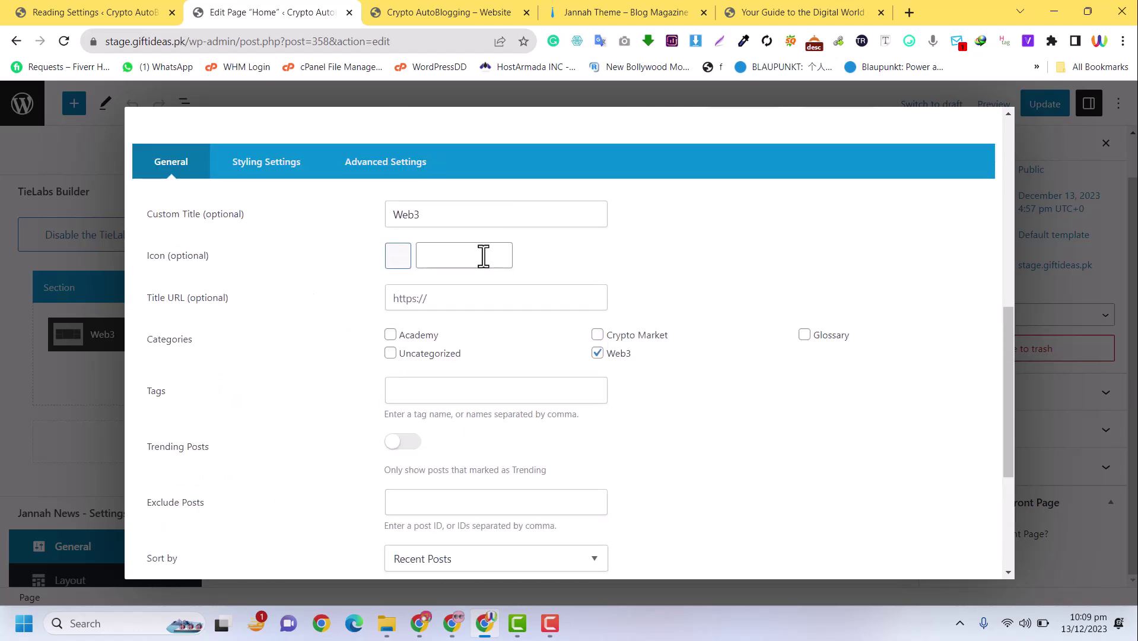
scroll(357, 368, "down", 4)
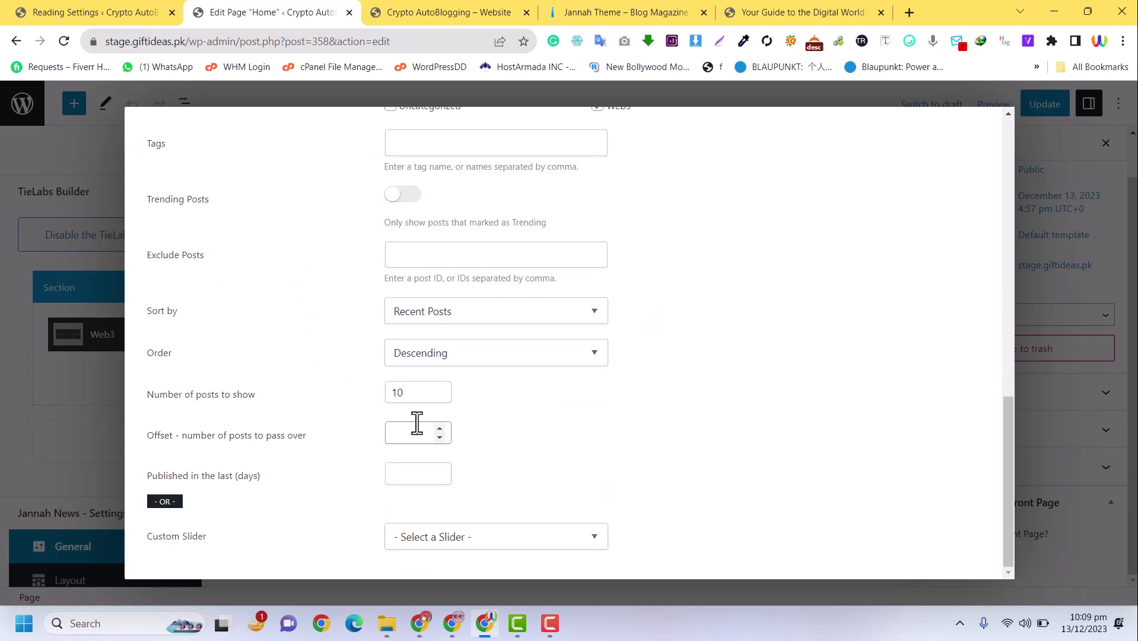
scroll(368, 428, "up", 10)
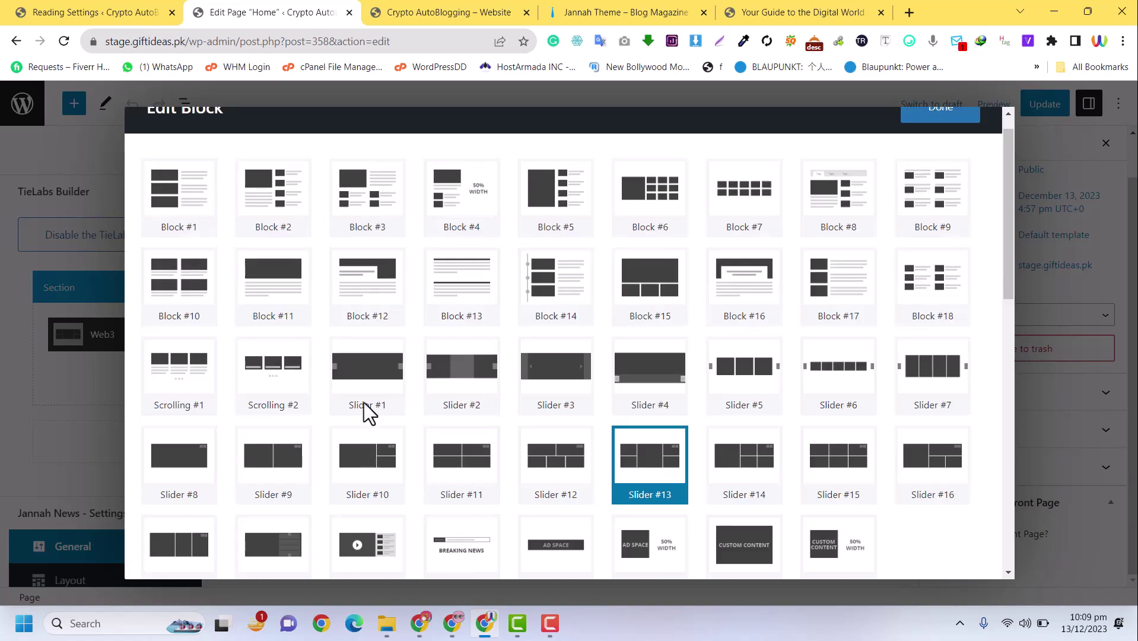
scroll(358, 356, "down", 5)
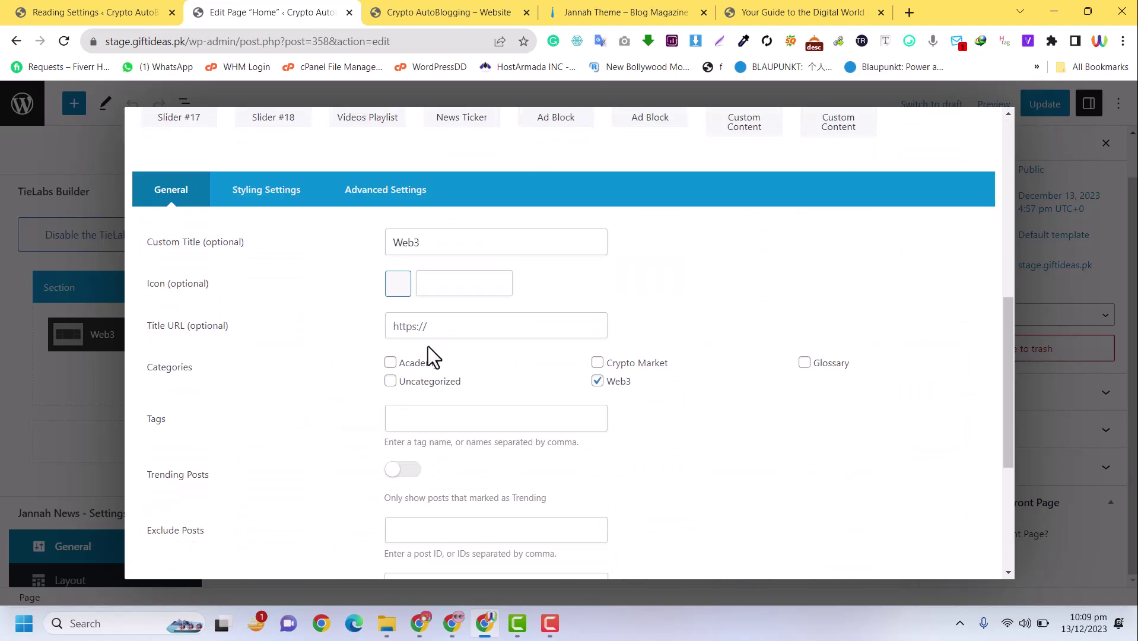
left_click(396, 200)
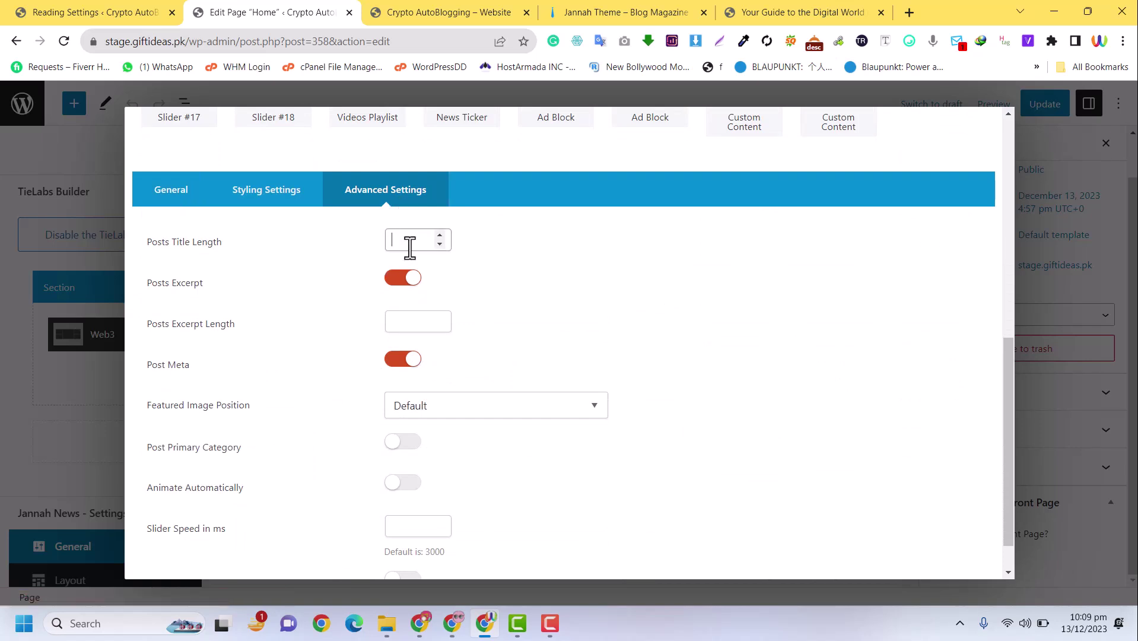
scroll(442, 449, "down", 1)
scroll(948, 340, "up", 8)
scroll(961, 178, "up", 1)
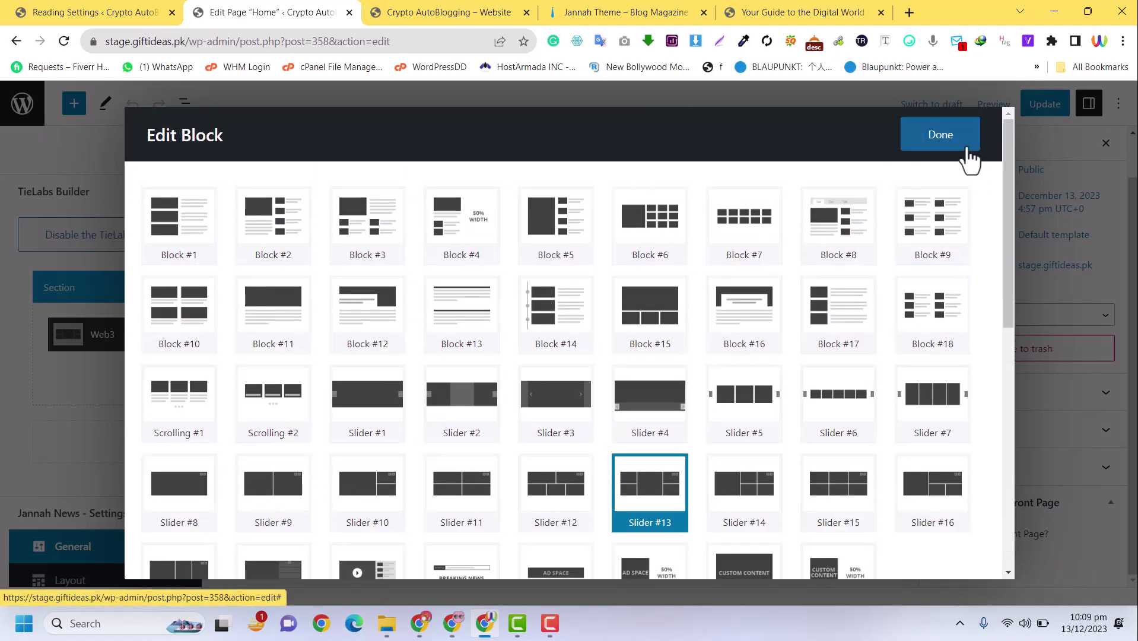
Step: Close the slider block's settings, update the Home page and switch back to the live home page
left_click(960, 143)
left_click(1032, 104)
left_click(403, 12)
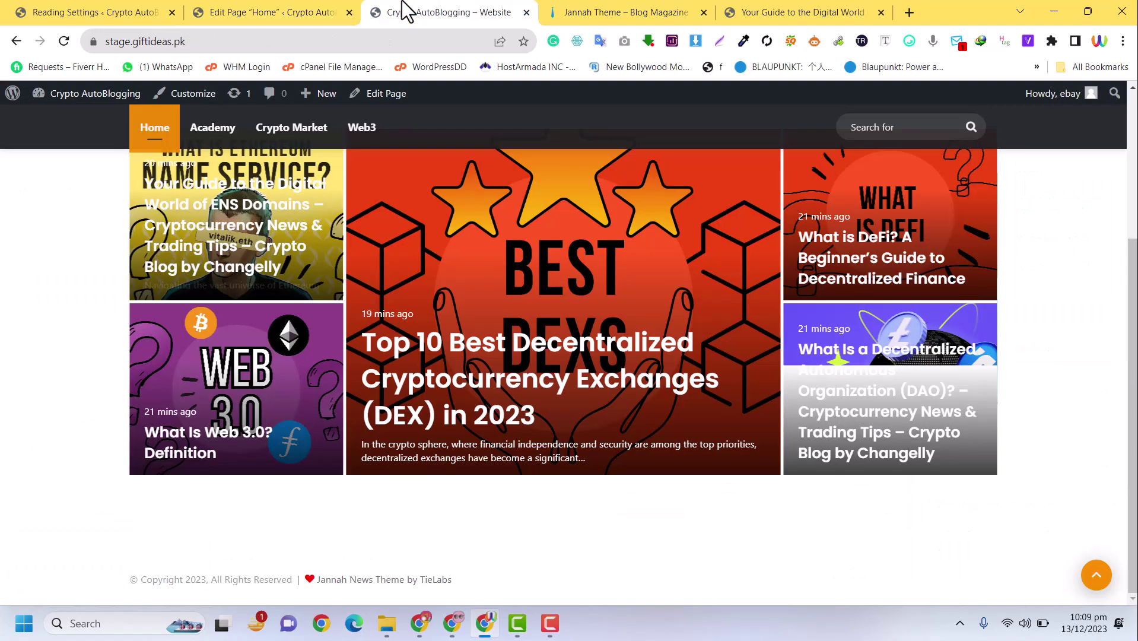
left_click(332, 9)
left_click(419, 1)
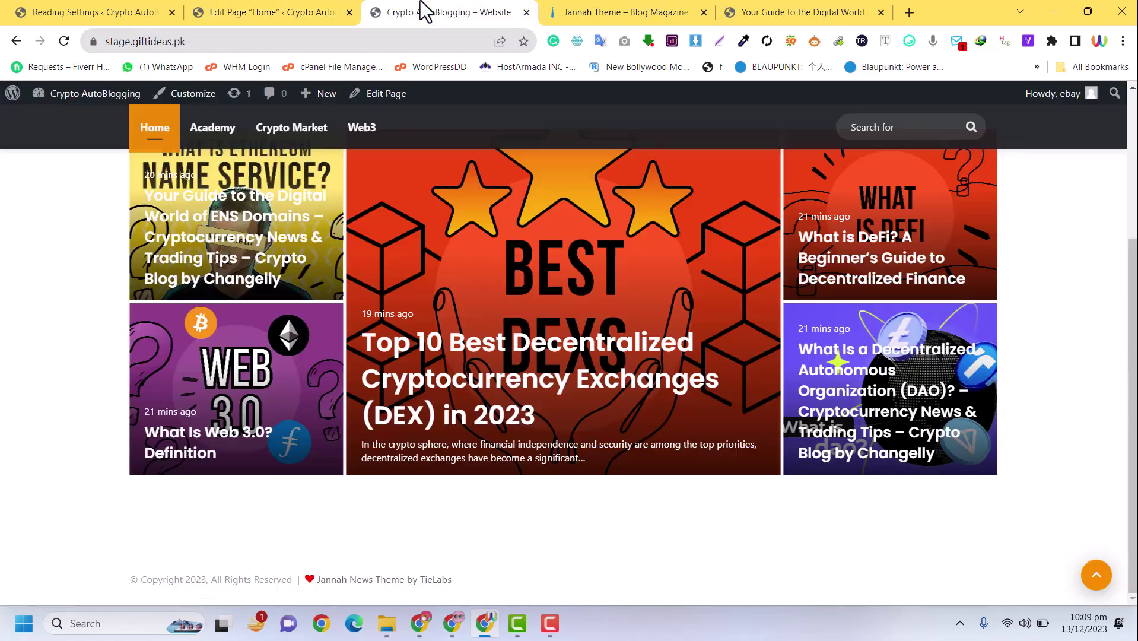
Step: Reload the live home page and check the shortened post titles in the Web3 slider
left_click(70, 41)
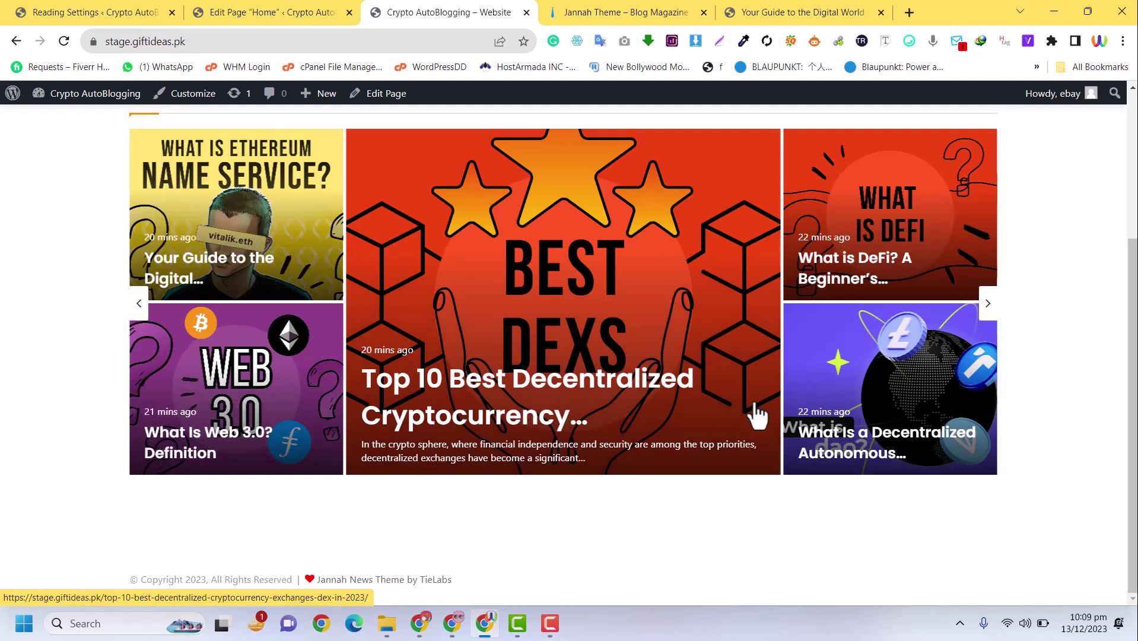
scroll(759, 403, "up", 3)
scroll(762, 371, "down", 3)
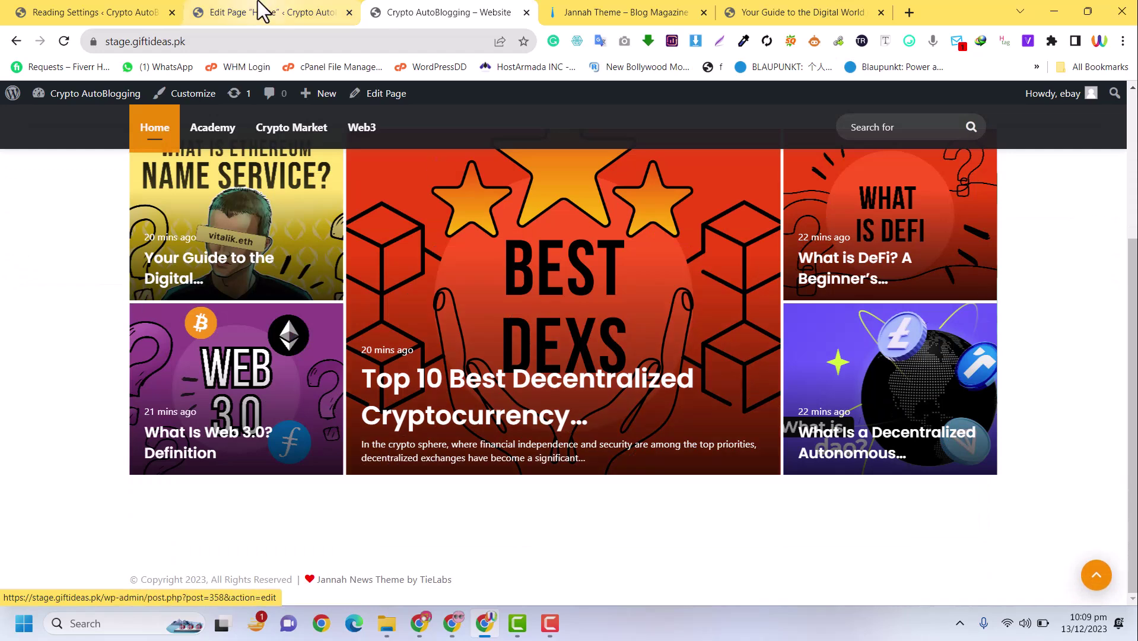
Step: Return to the Home page editor and add a News Ticker block to the section below the Web3 block
left_click(261, 10)
left_click(476, 380)
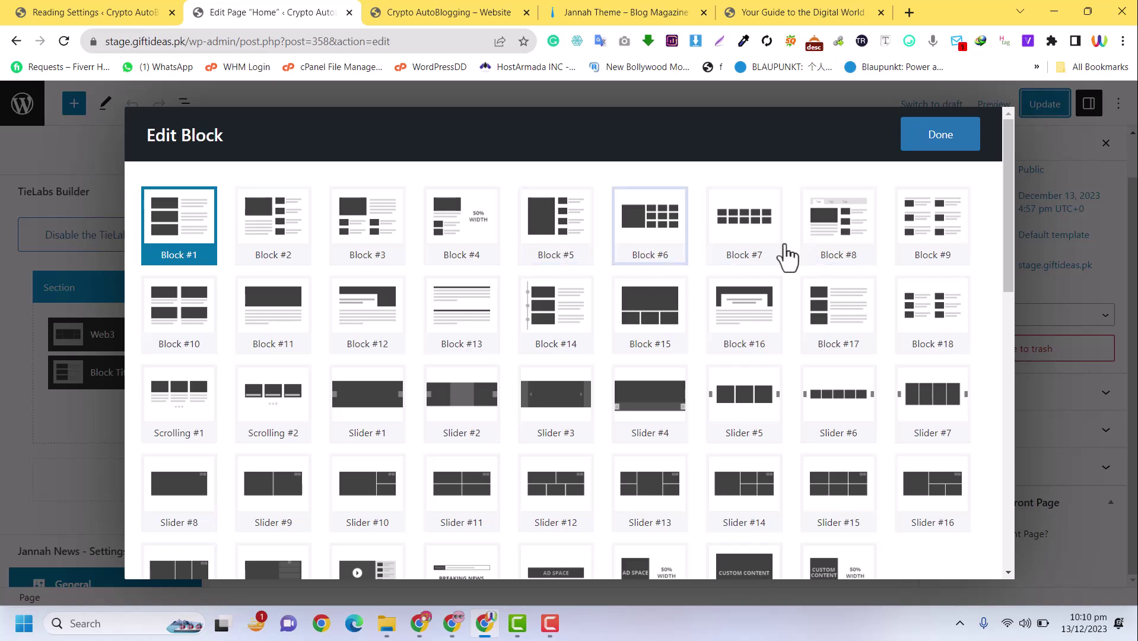
scroll(320, 350, "down", 4)
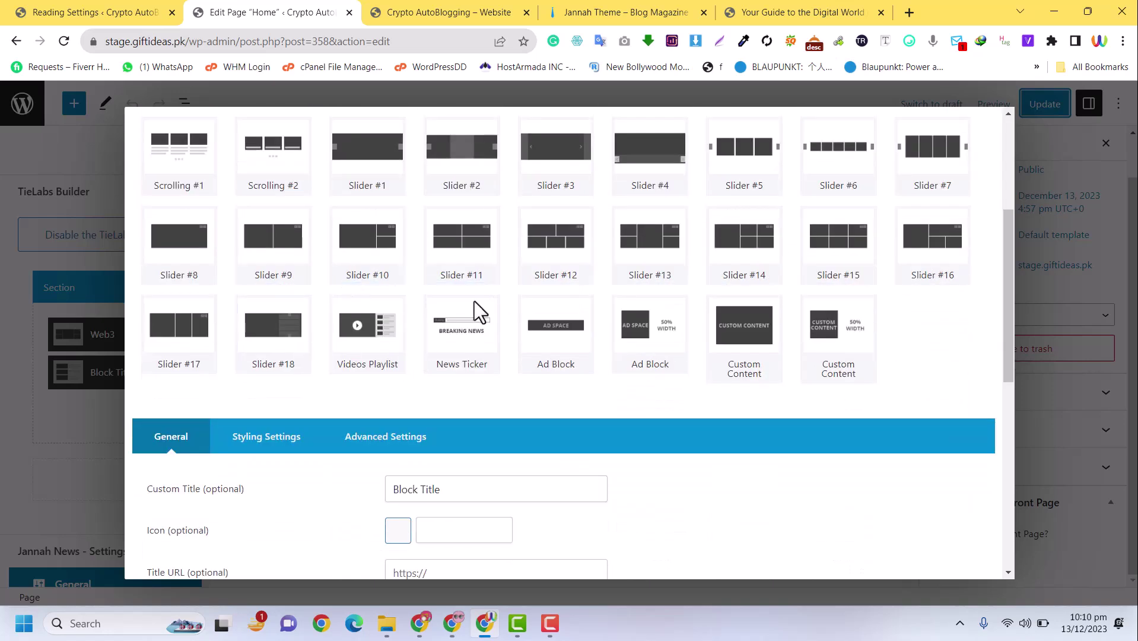
left_click(349, 346)
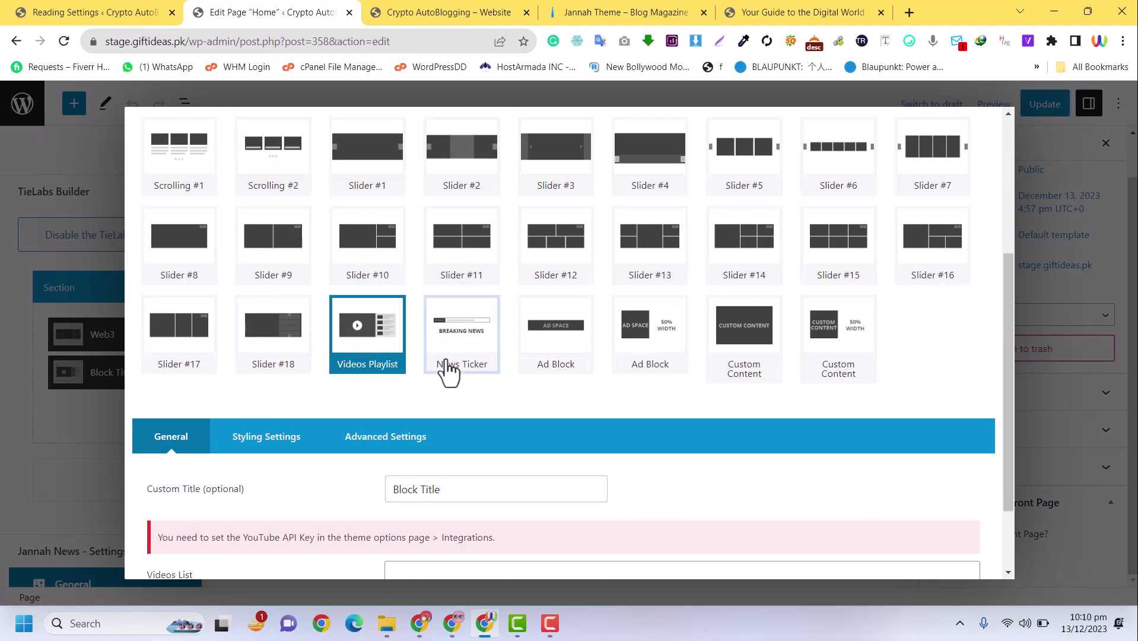
left_click(457, 344)
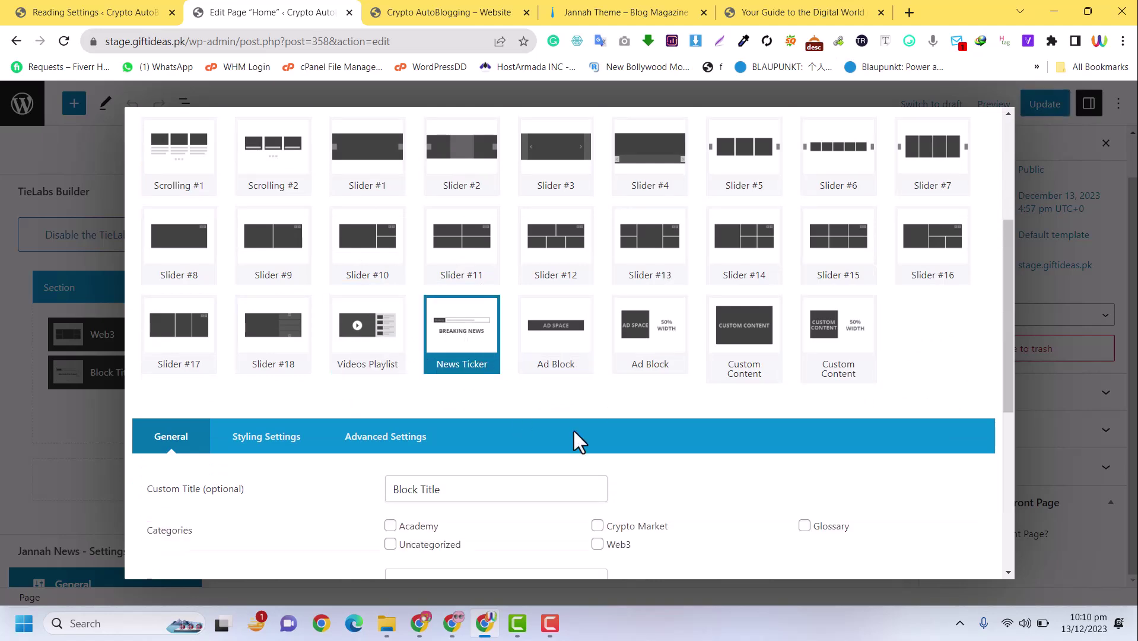
scroll(593, 439, "down", 6)
scroll(529, 355, "up", 4)
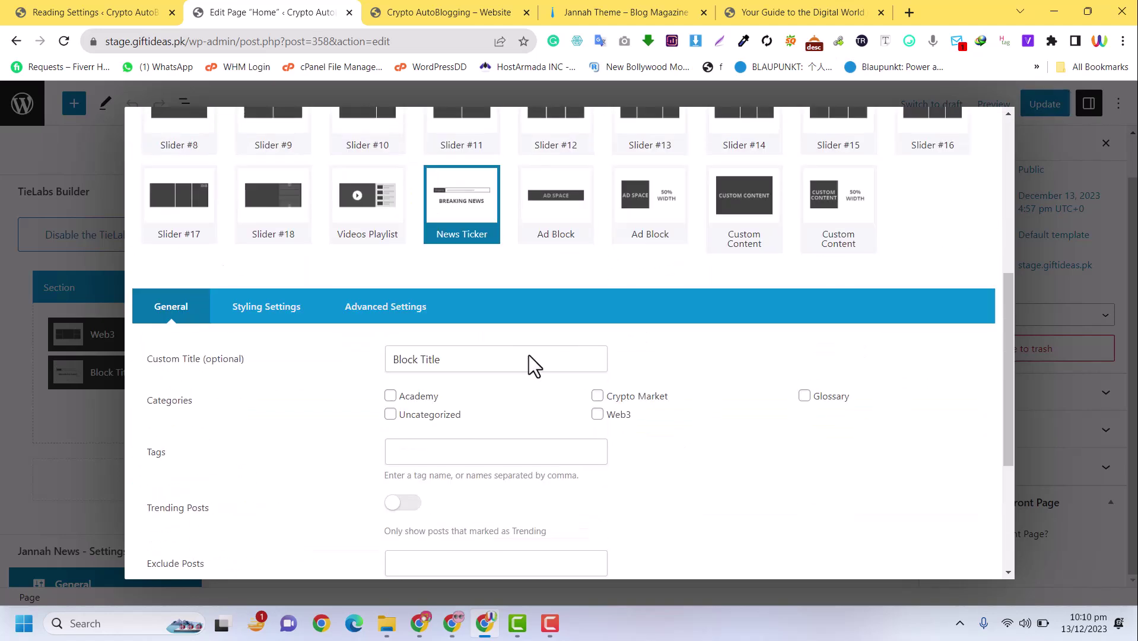
Step: Title the ticker block Crypto News, limit it to the Academy, Crypto Market and Web3 categories, and update the Home page
triple_click(463, 359)
left_click(600, 415)
scroll(769, 420, "down", 4)
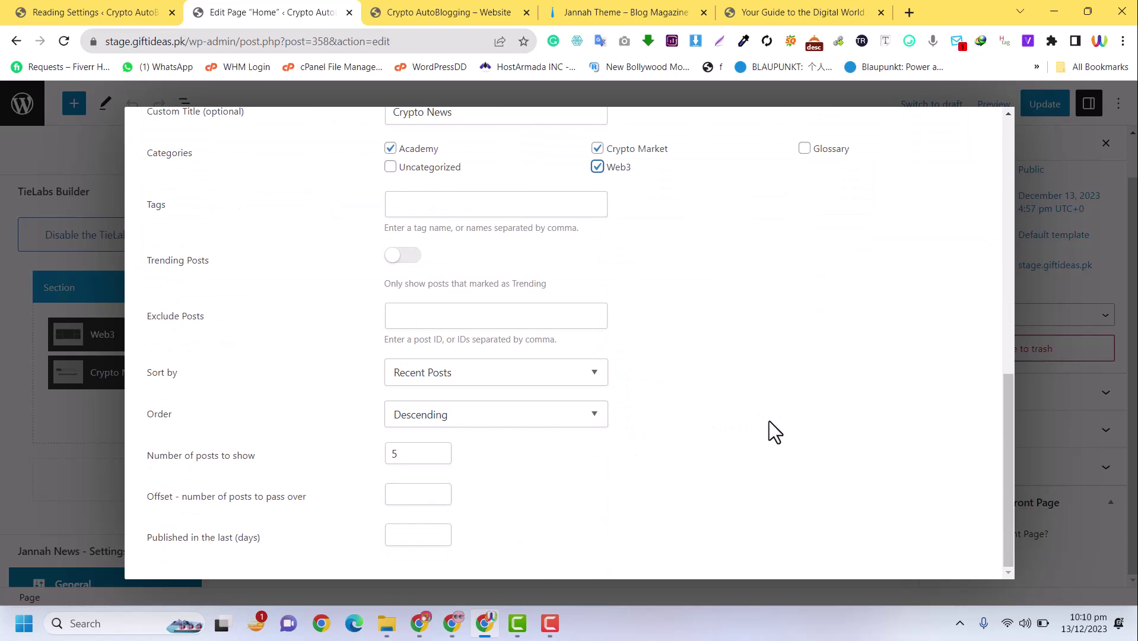
scroll(848, 207, "up", 10)
left_click(939, 145)
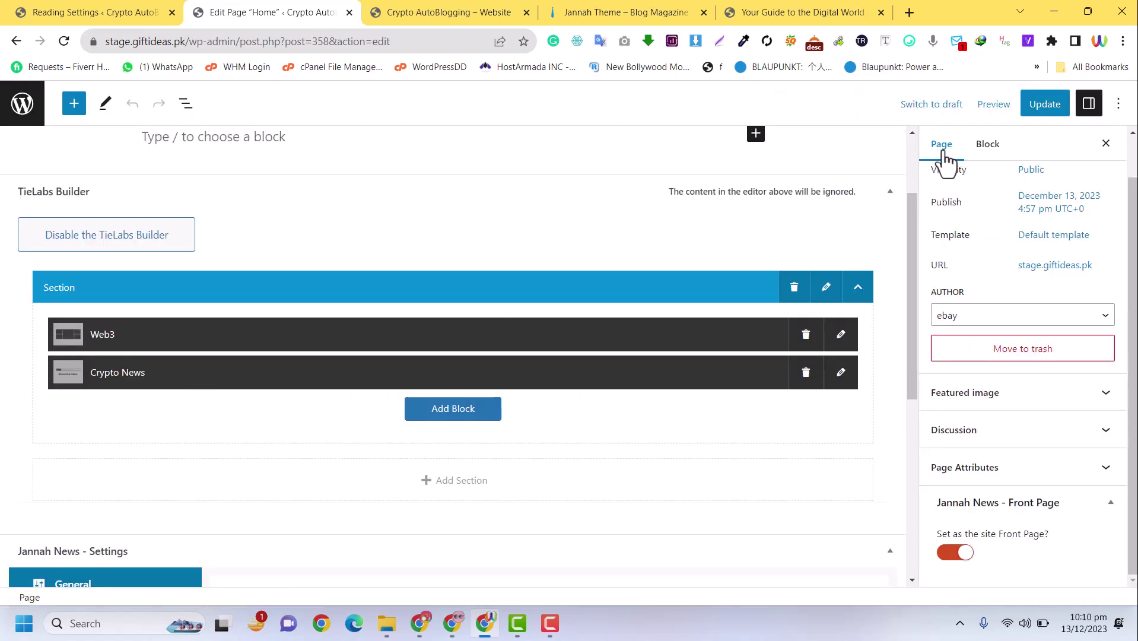
left_click(1042, 105)
Step: Reload the live home page and compare the Crypto News ticker with the Breaking News bar in the header
left_click(439, 11)
left_click(264, 11)
left_click(415, 12)
left_click(65, 41)
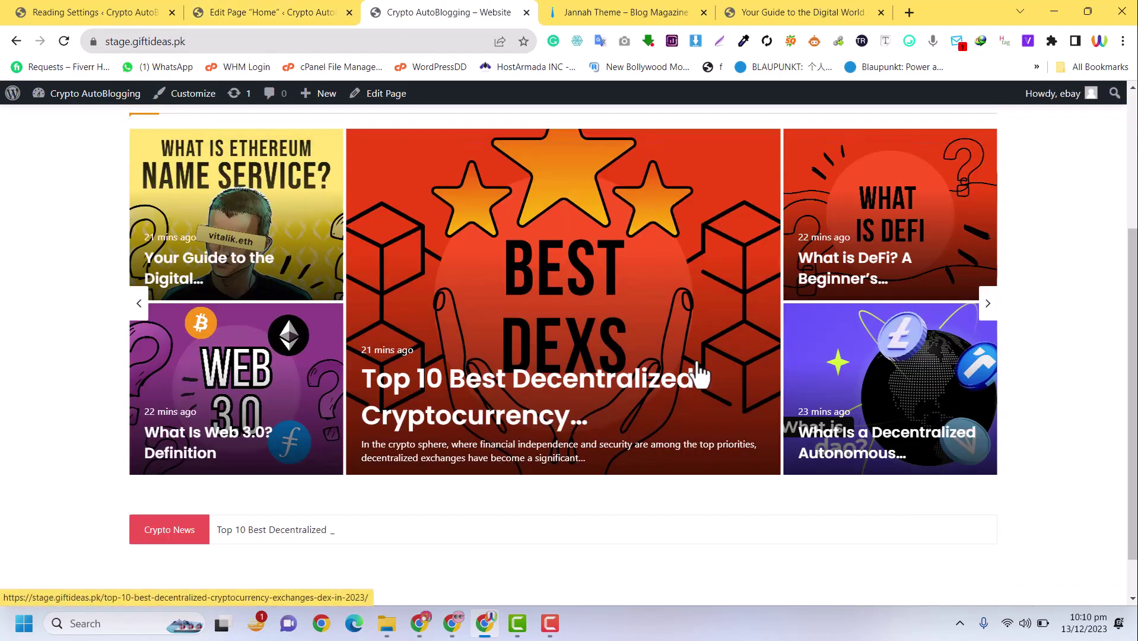
scroll(675, 386, "down", 1)
scroll(432, 203, "up", 5)
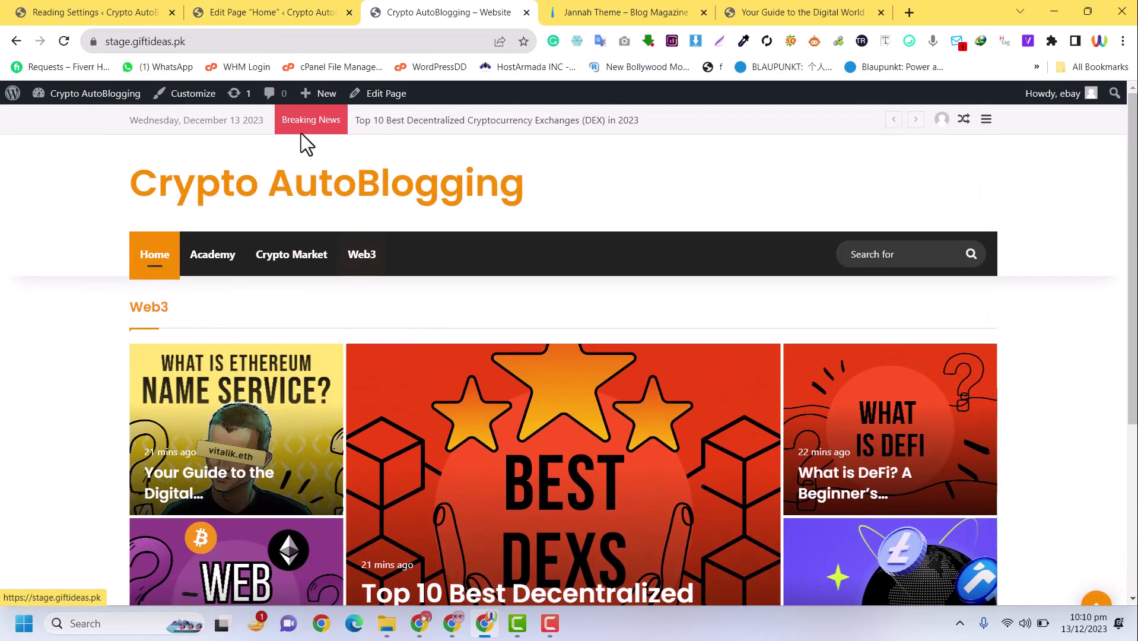
scroll(342, 122, "down", 5)
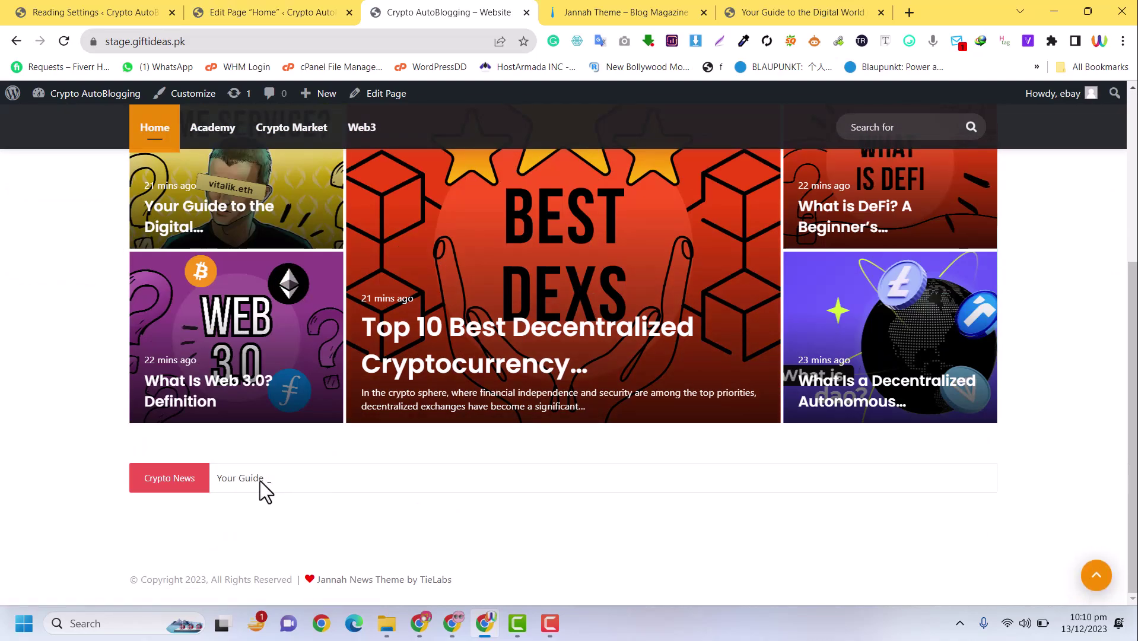
Step: Add a second section to the Home page's TieLabs Builder with its sidebar position set to Sidebar Right
left_click(272, 12)
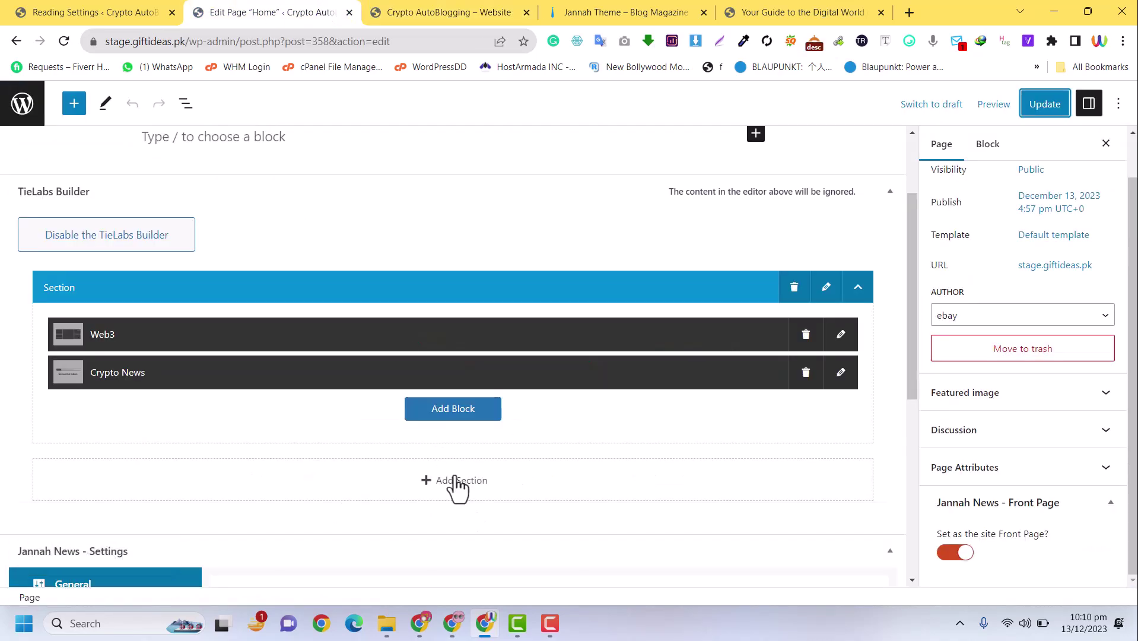
scroll(492, 364, "down", 3)
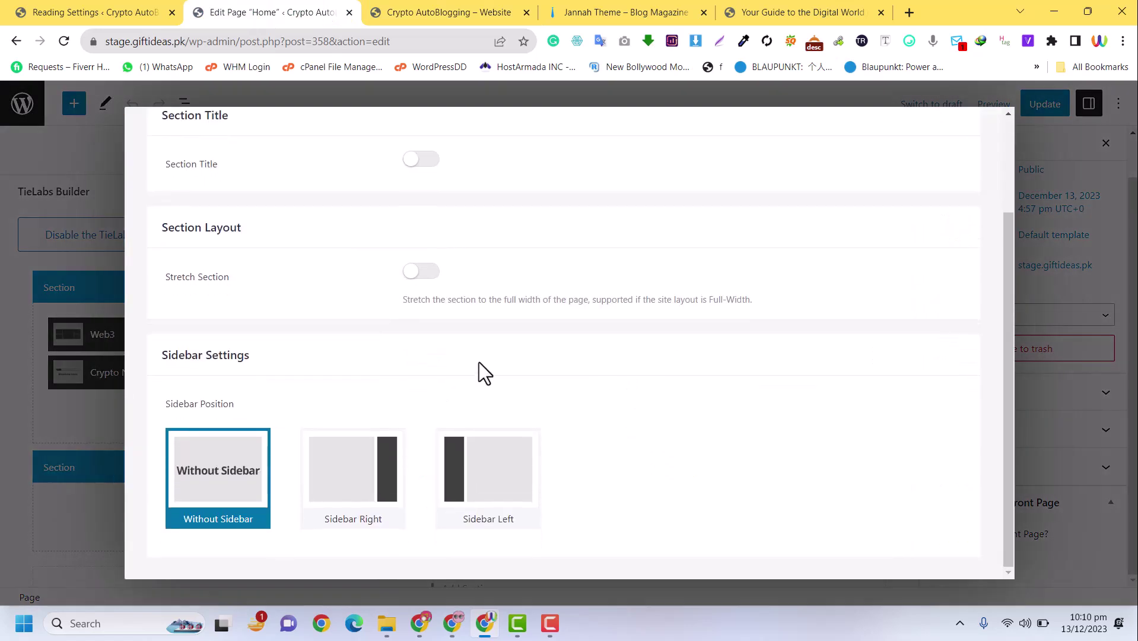
left_click(371, 490)
scroll(782, 424, "down", 1)
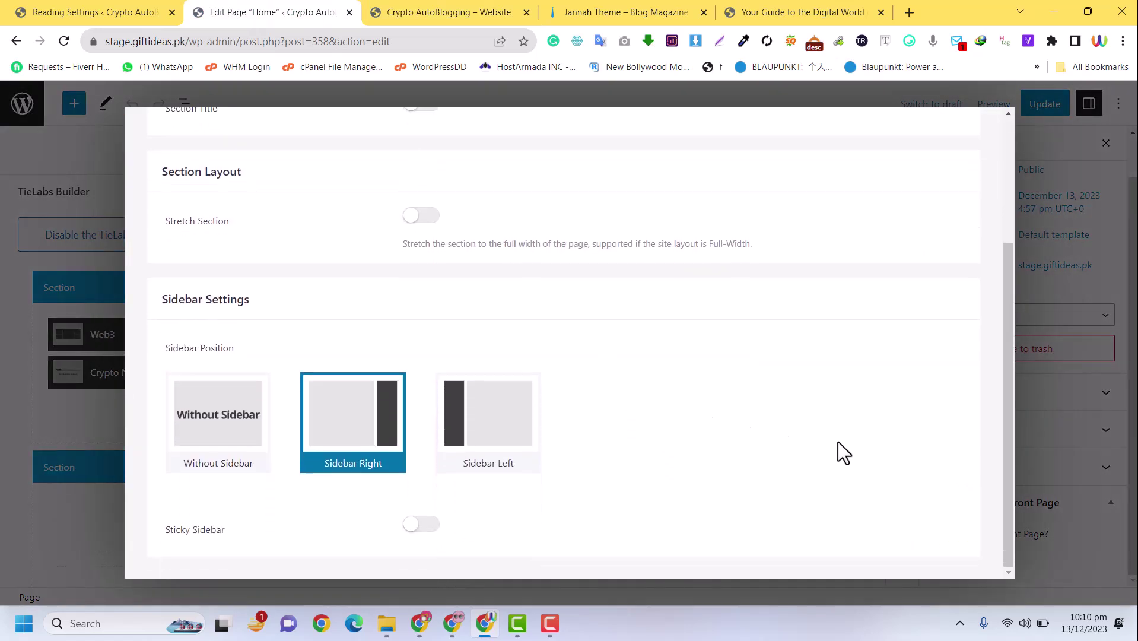
scroll(962, 449, "up", 4)
left_click(935, 146)
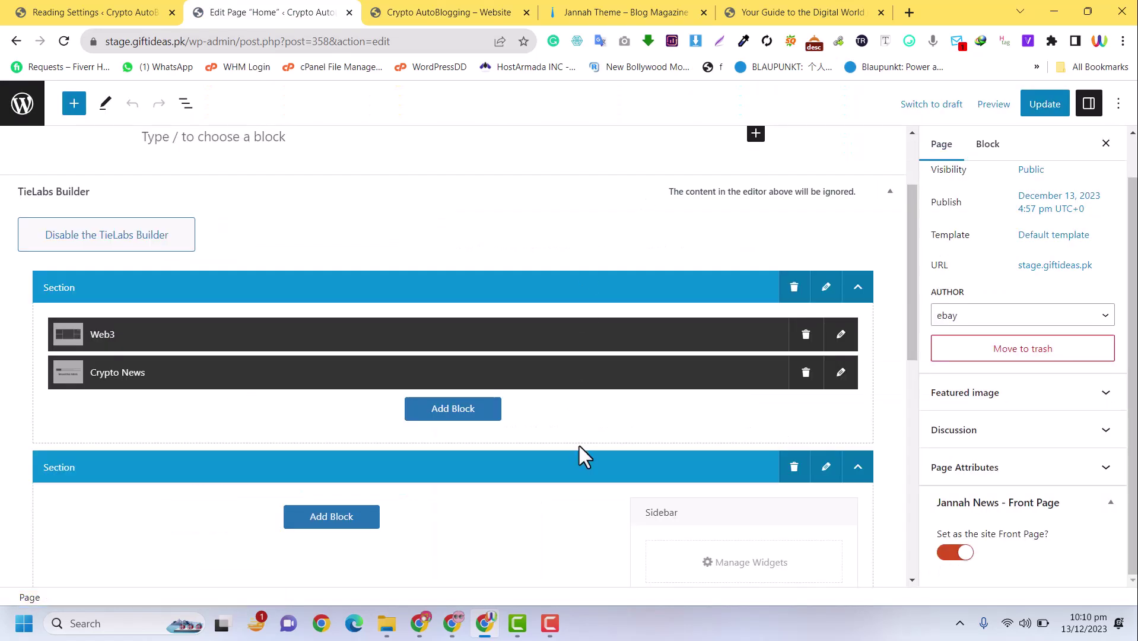
Step: Add the Jannah News - Ads 125 x 125 widget to the new section's widgets area and collapse its settings
scroll(701, 352, "down", 4)
left_click(730, 320)
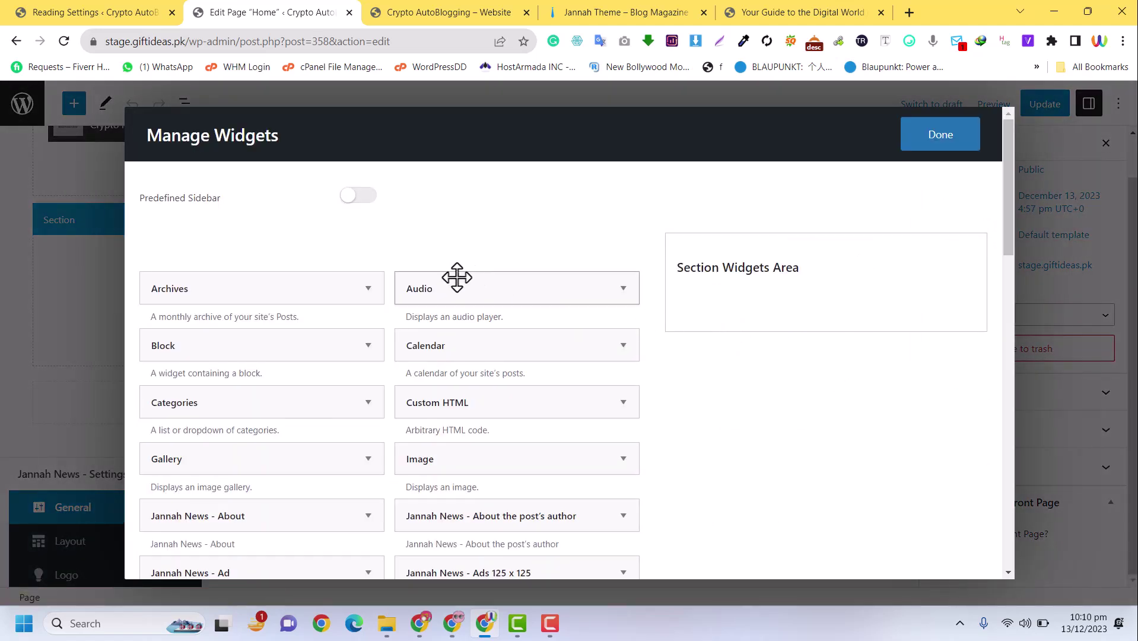
scroll(327, 444, "down", 1)
scroll(328, 444, "down", 3)
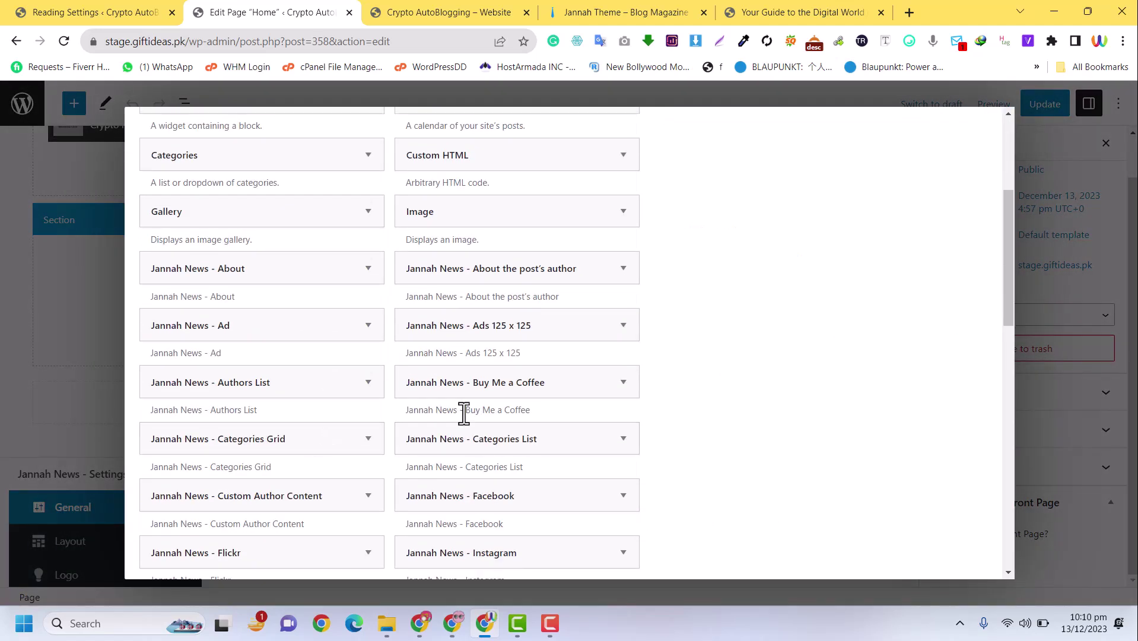
left_click_drag(526, 334, 769, 302)
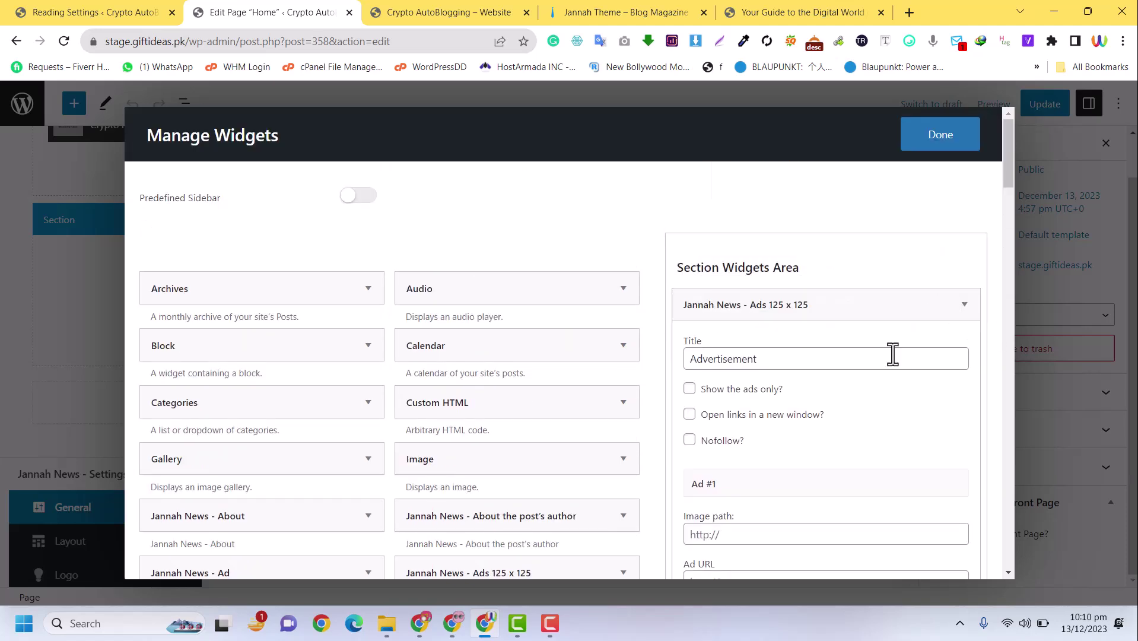
scroll(886, 363, "down", 7)
scroll(886, 371, "up", 7)
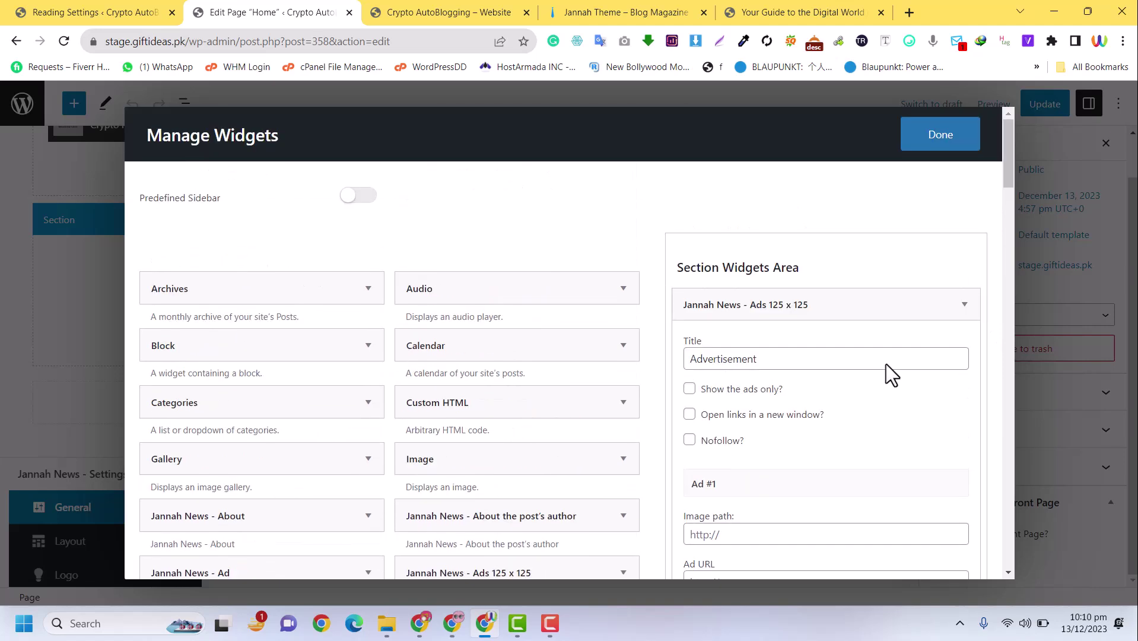
left_click(963, 306)
Step: Add the Search widget below the ads widget in the Section Widgets Area and collapse its settings
scroll(599, 365, "down", 4)
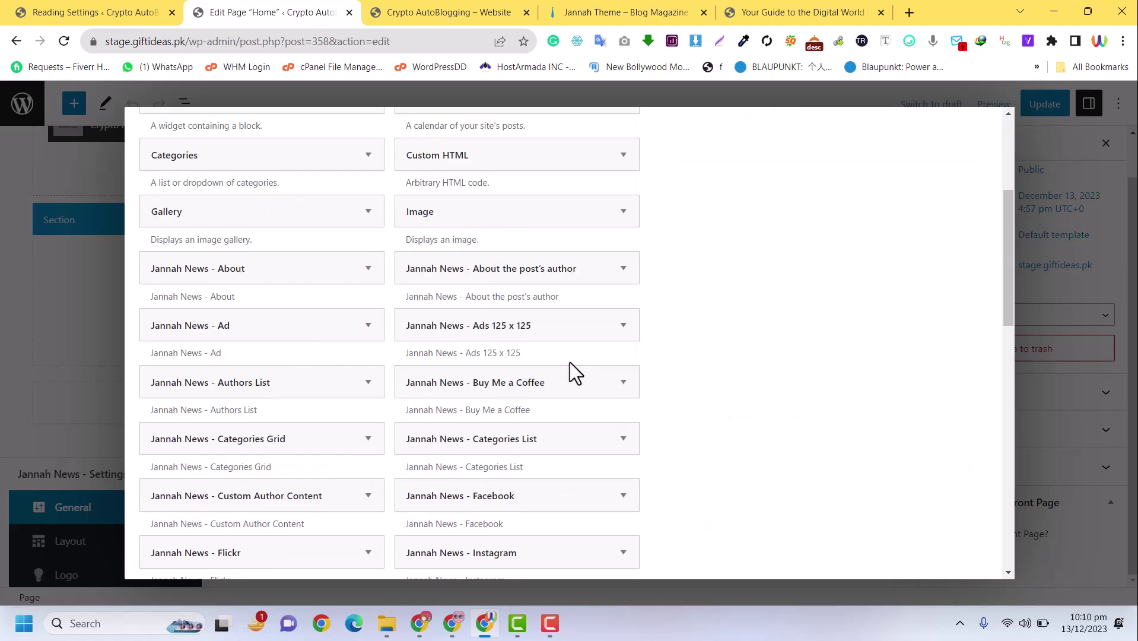
scroll(329, 453, "down", 8)
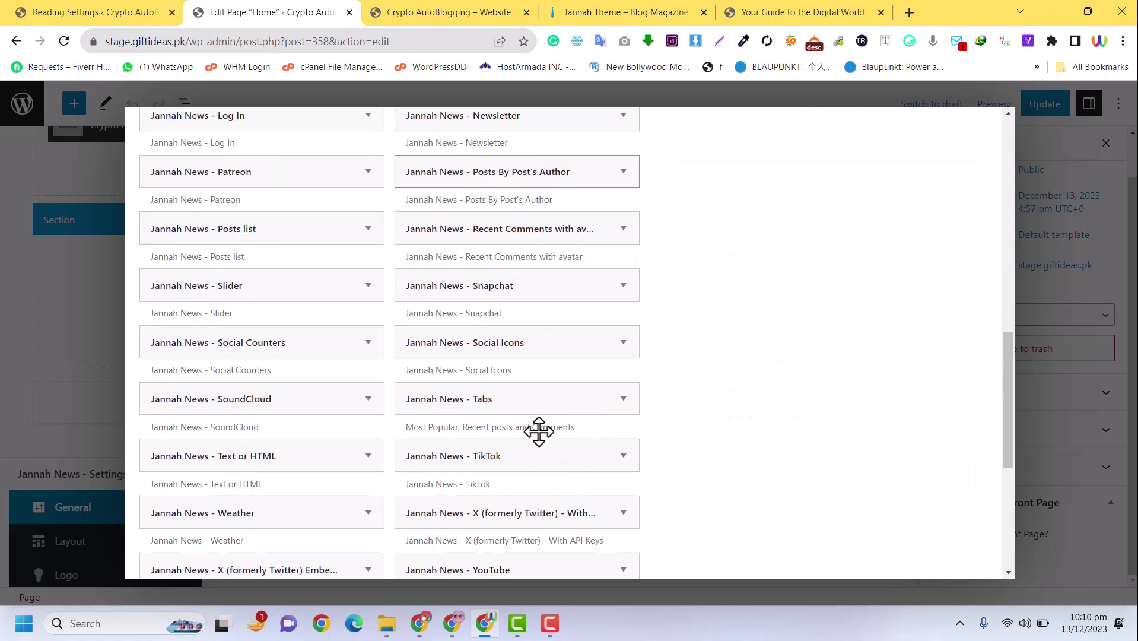
scroll(362, 455, "down", 4)
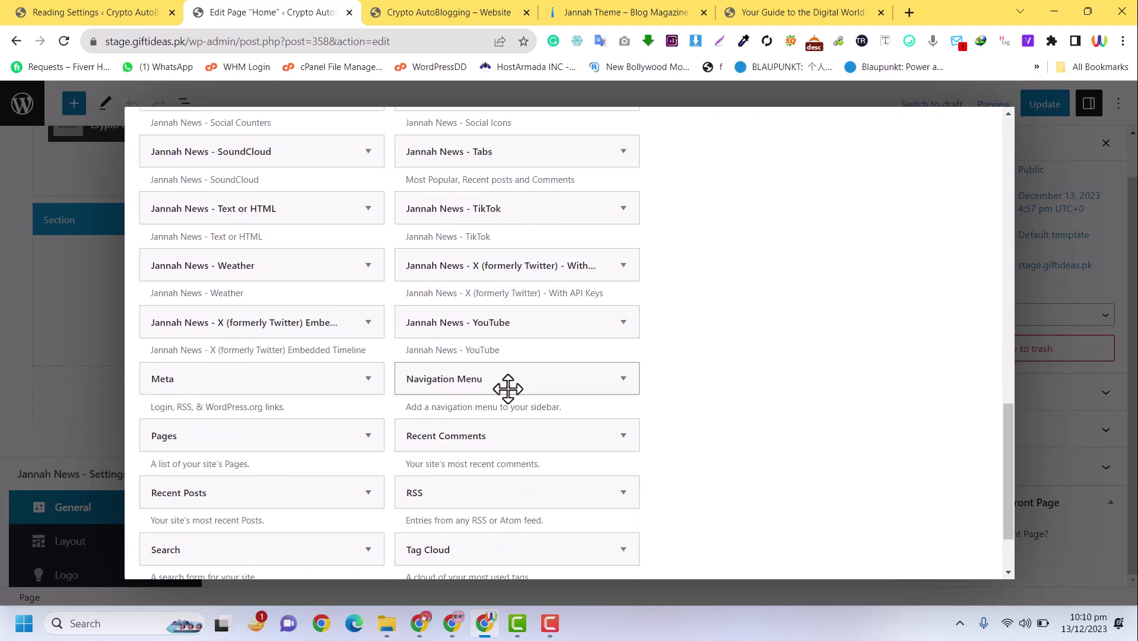
scroll(530, 378, "down", 2)
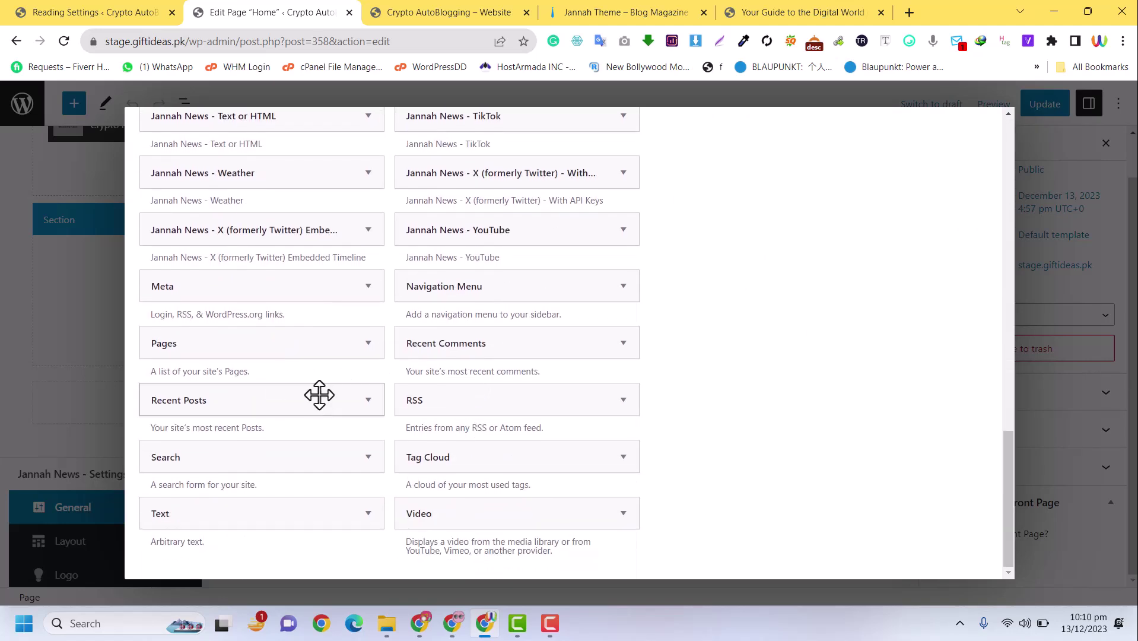
left_click_drag(228, 452, 731, 253)
left_click(741, 421)
left_click_drag(309, 455, 866, 326)
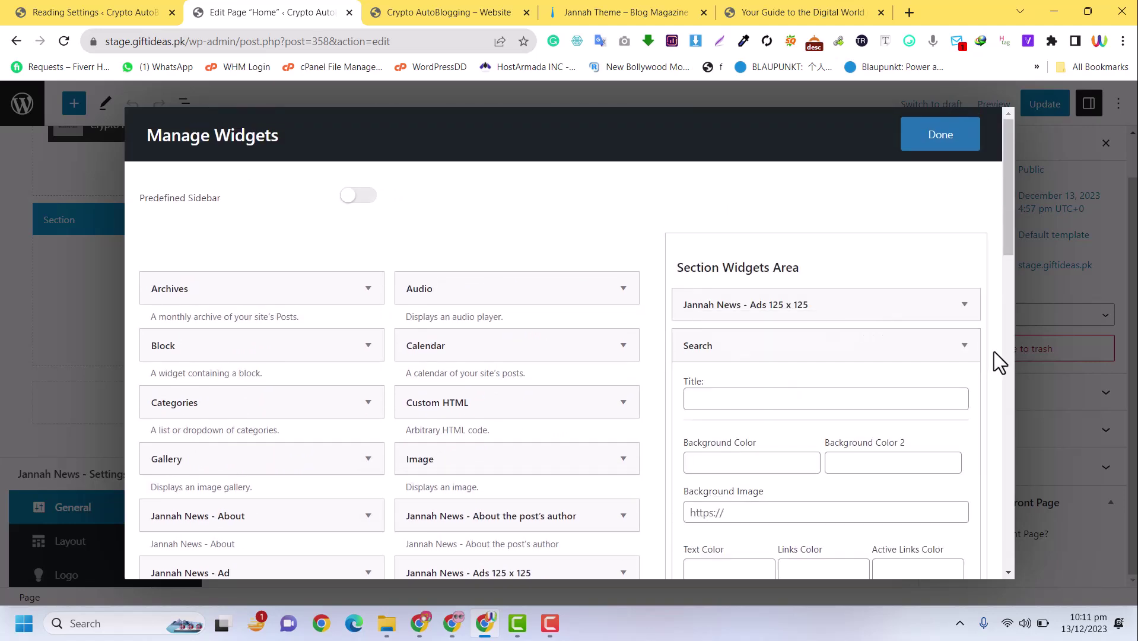
left_click(964, 345)
Step: Add the Calendar widget at the top of the Section Widgets Area and close the widget manager
scroll(439, 394, "down", 4)
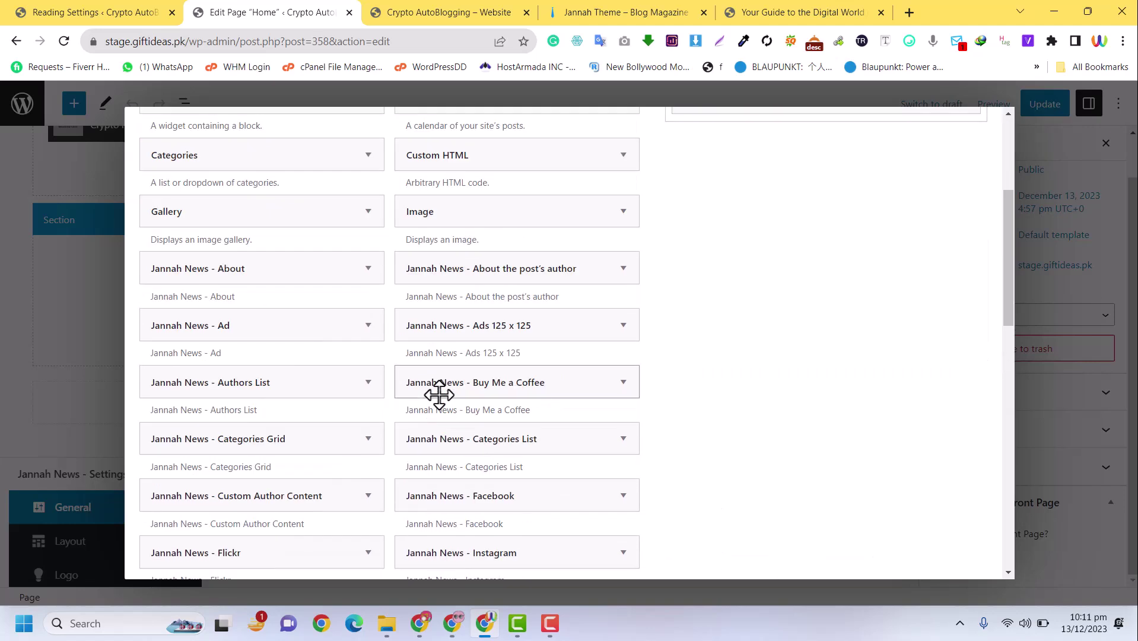
scroll(431, 352, "up", 4)
left_click_drag(445, 346, 762, 297)
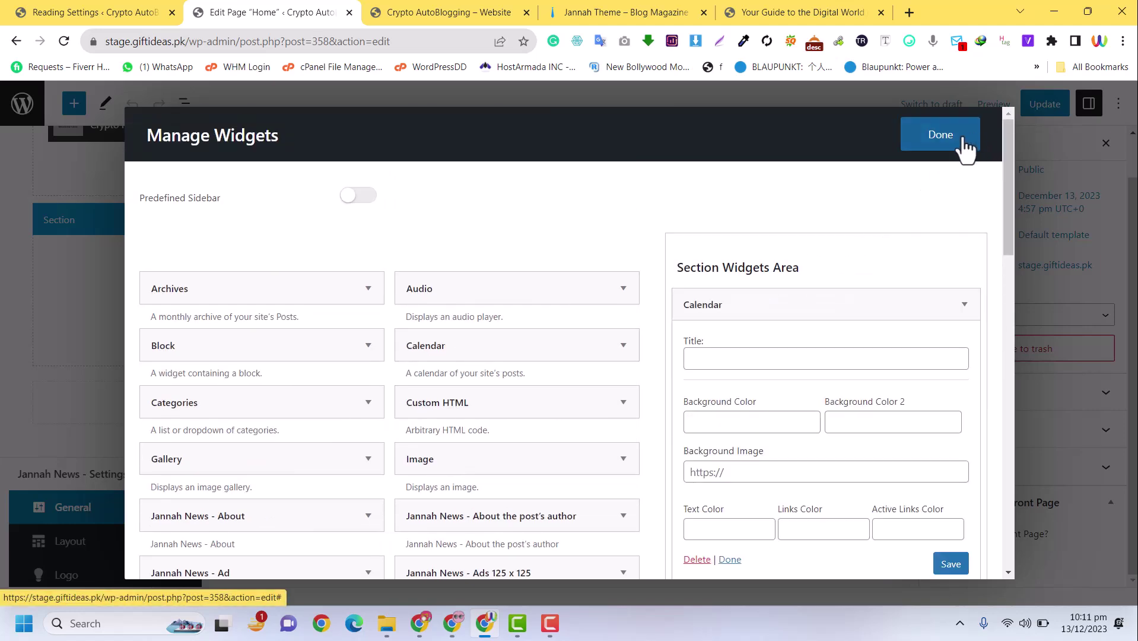
left_click(971, 139)
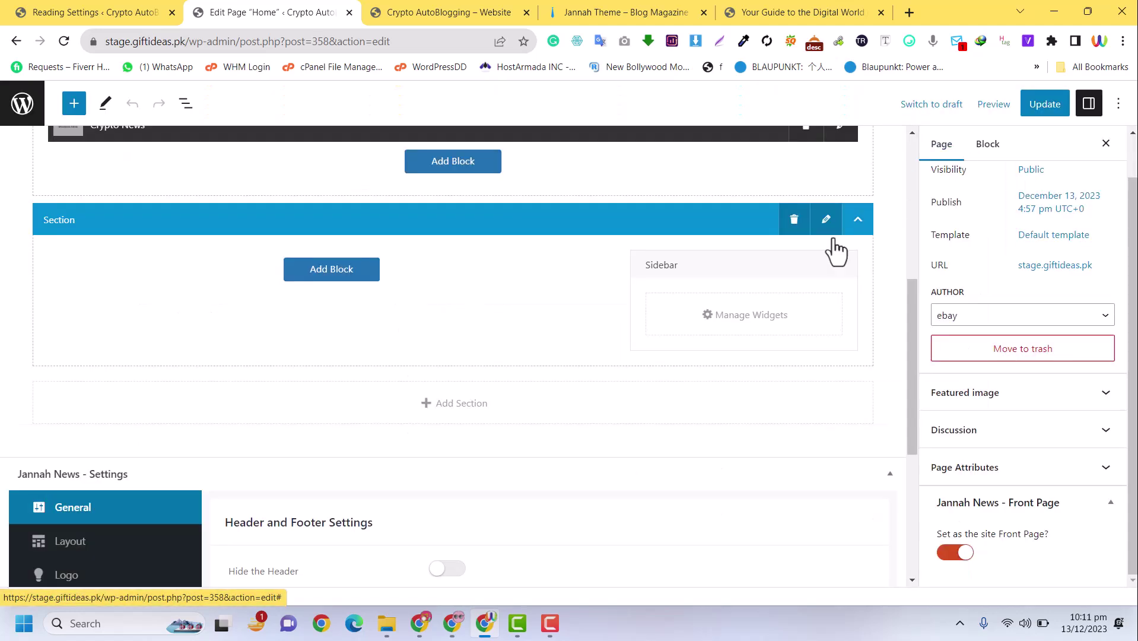
Step: Add a block in the Block #5 layout to the second section and review its general settings
left_click(329, 273)
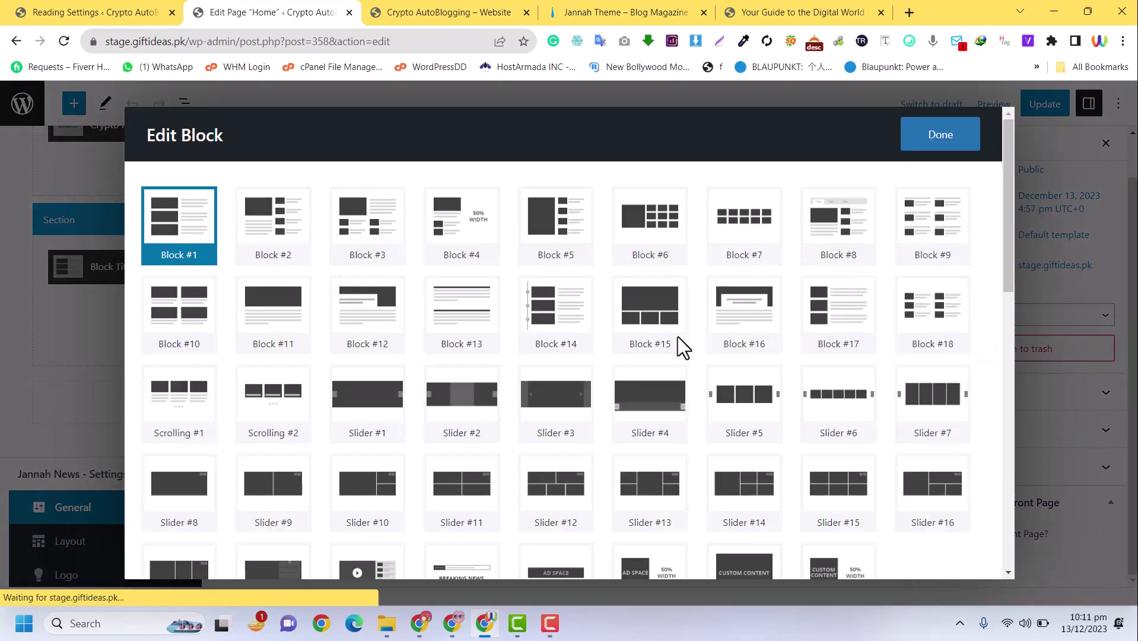
left_click(573, 244)
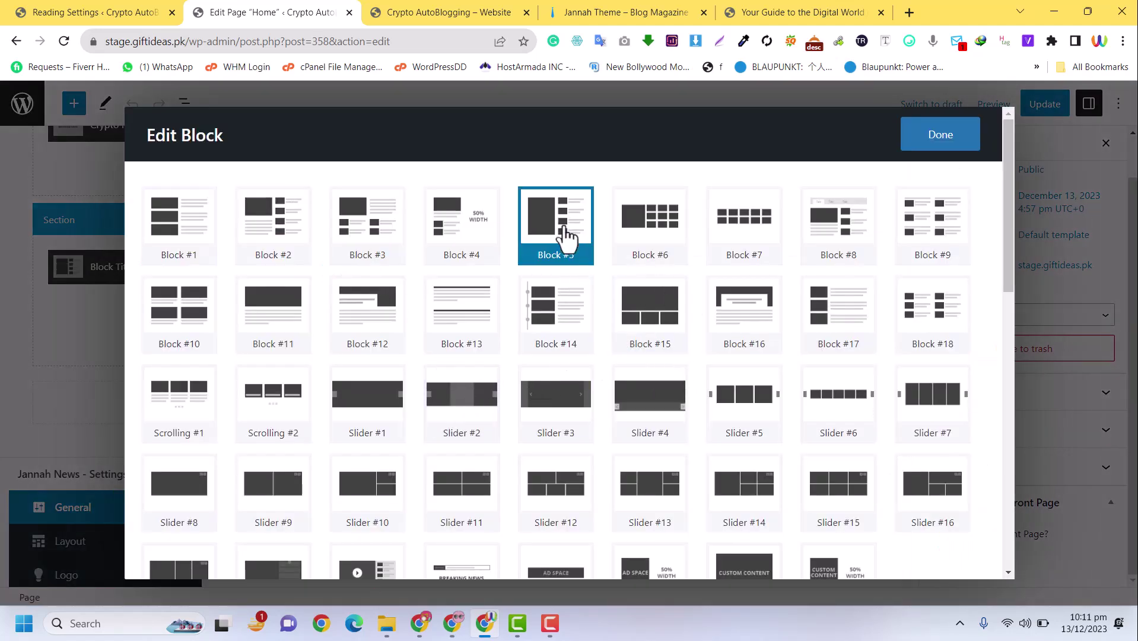
scroll(558, 376, "down", 8)
scroll(481, 360, "down", 4)
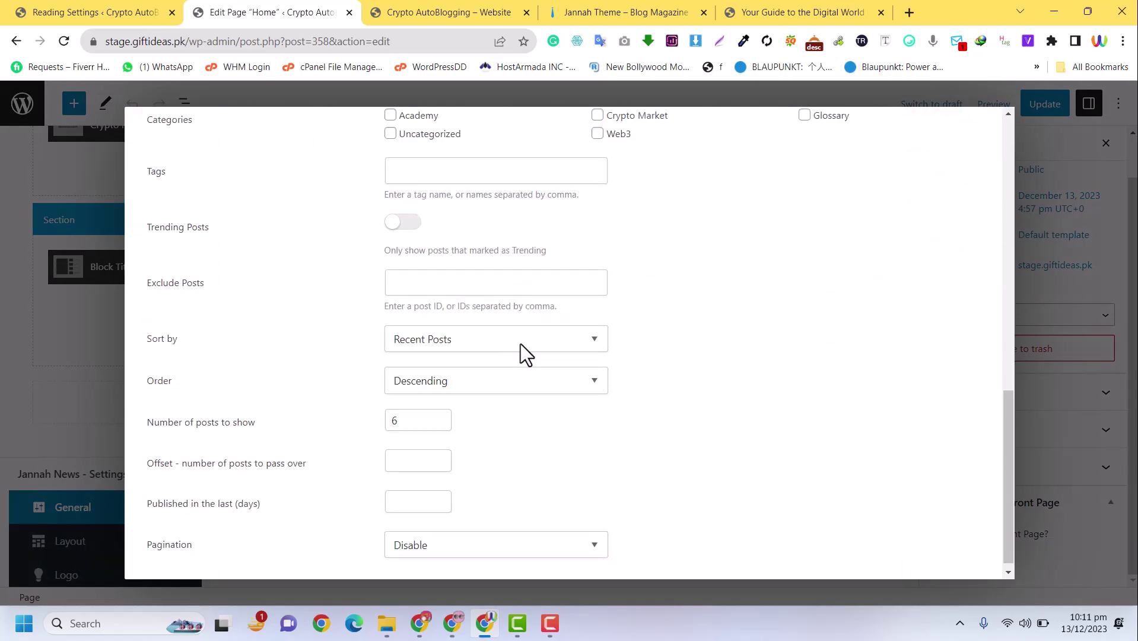
scroll(648, 326, "up", 8)
scroll(559, 343, "down", 8)
scroll(442, 371, "up", 8)
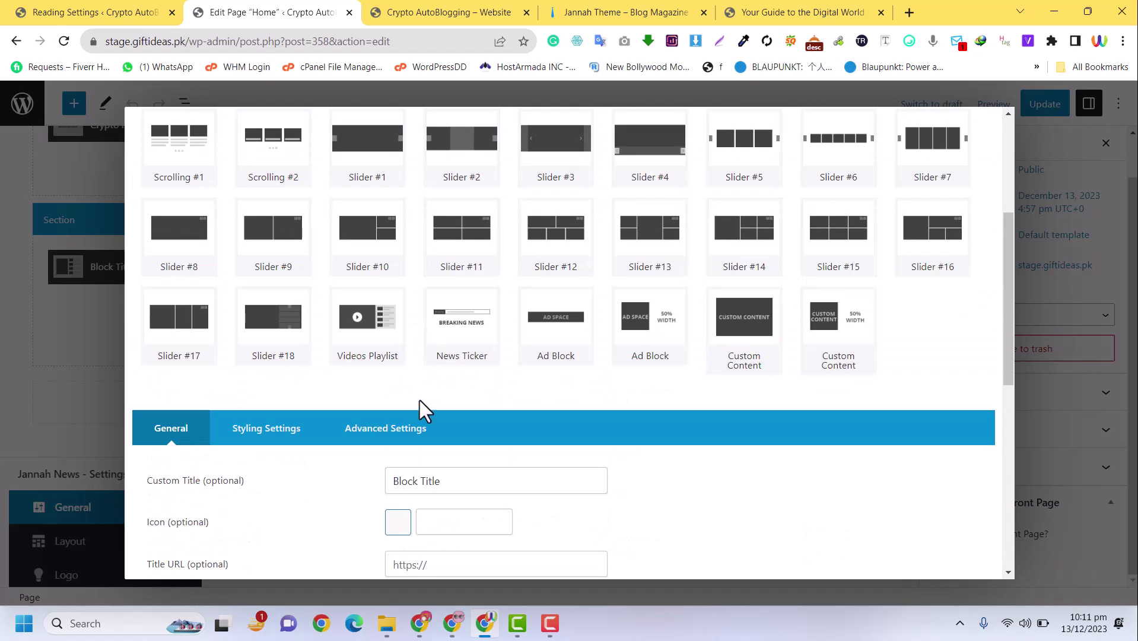
Step: Set the new block's Posts Title Length to 5, close its settings and update the Home page
left_click(414, 428)
scroll(565, 397, "down", 3)
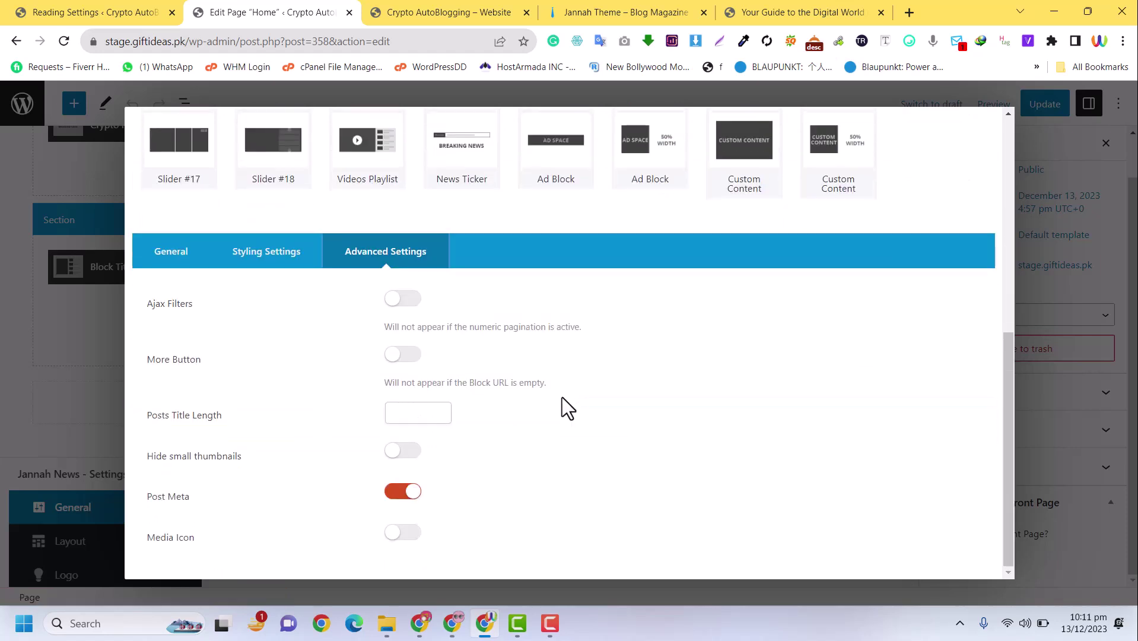
left_click(409, 413)
type("5")
scroll(679, 413, "up", 10)
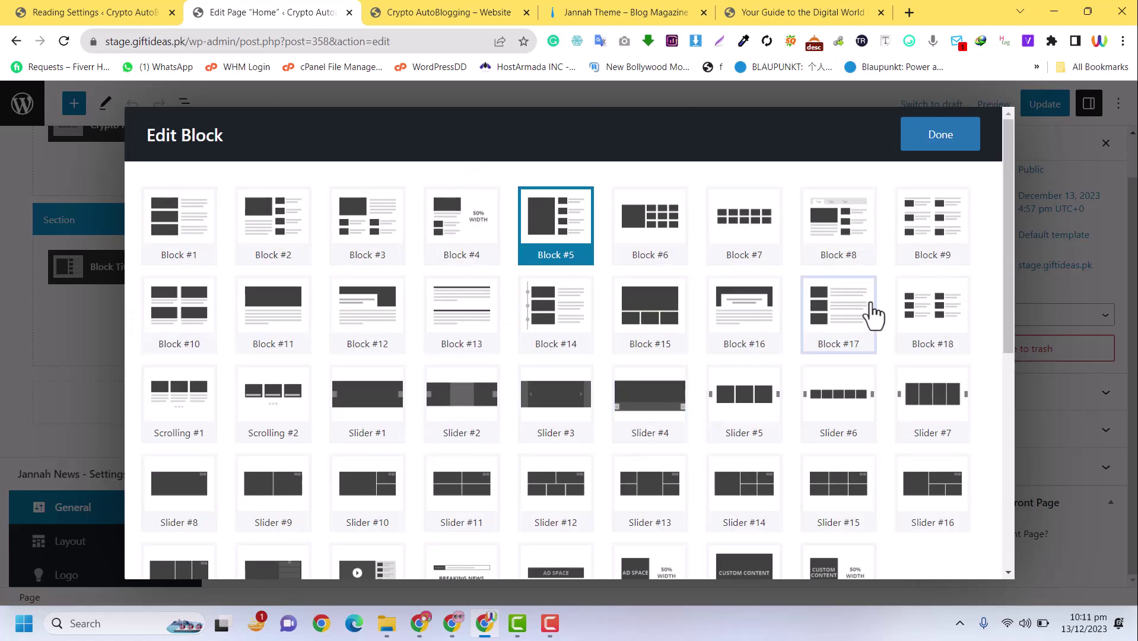
left_click(940, 133)
left_click(1035, 108)
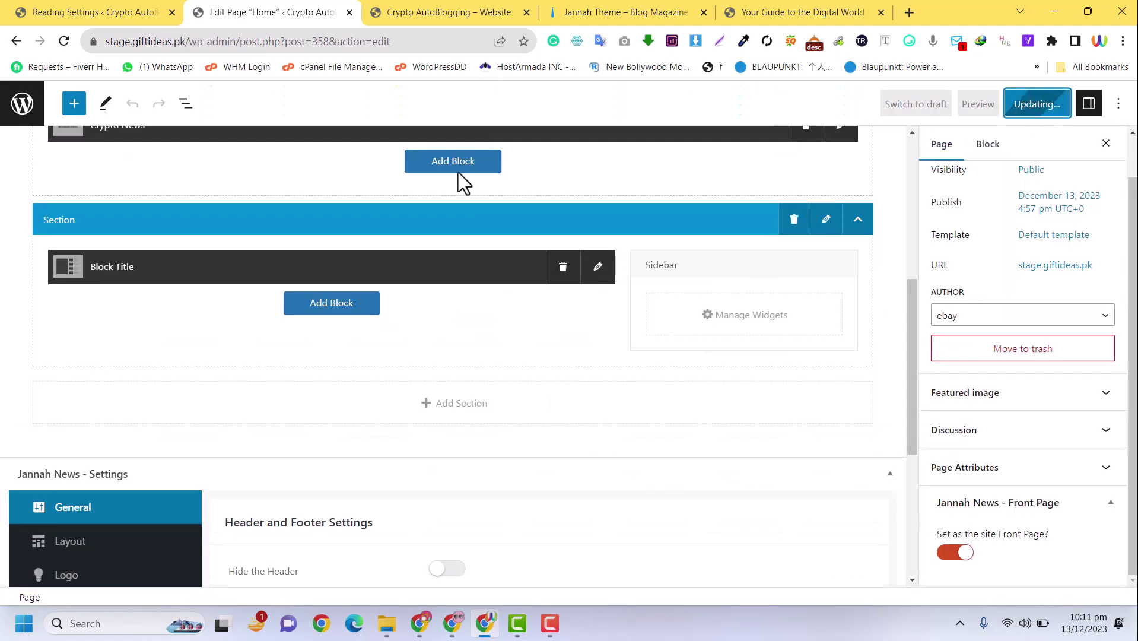
Step: Reload the live site and examine the news ticker, the new post block and the sidebar's calendar, advertisement and search widgets
left_click(420, 4)
left_click(64, 41)
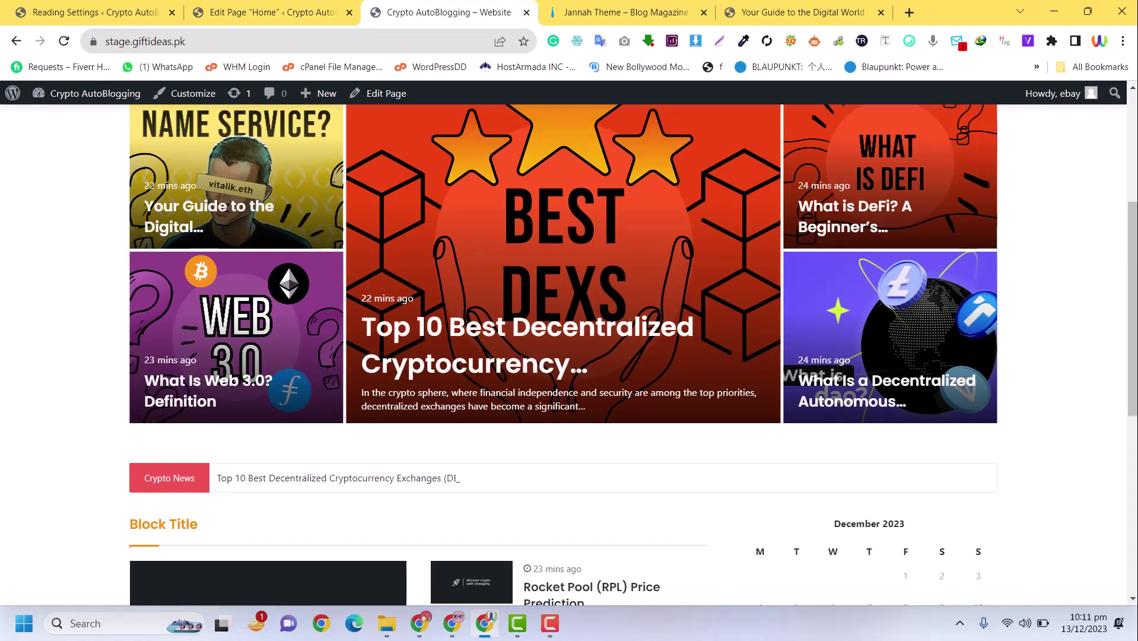
scroll(513, 492, "down", 7)
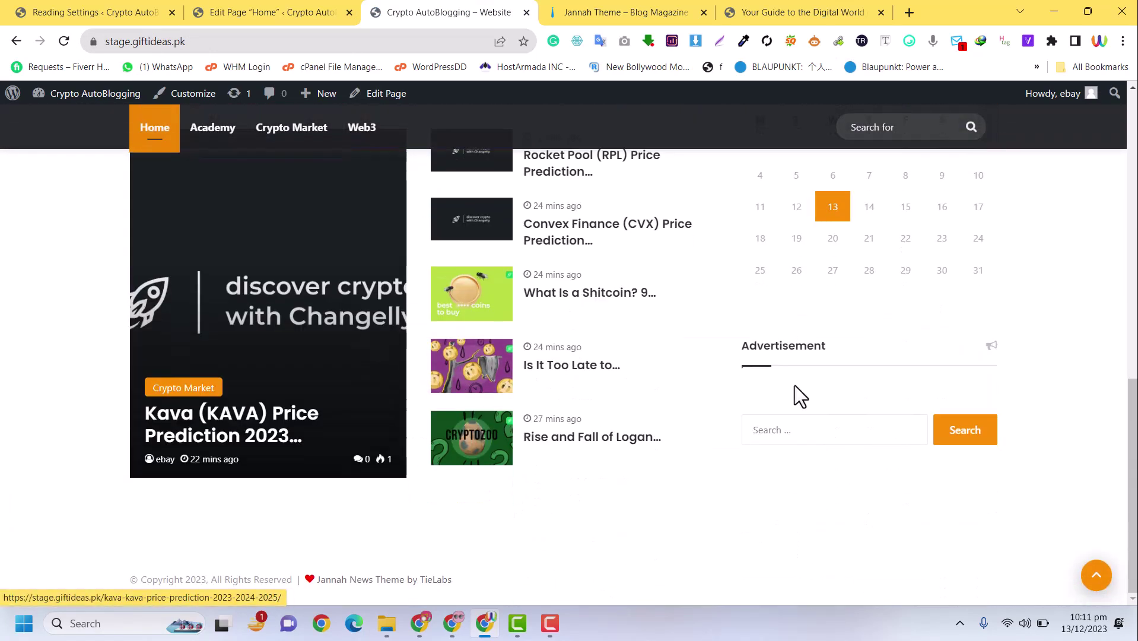
scroll(861, 415, "up", 4)
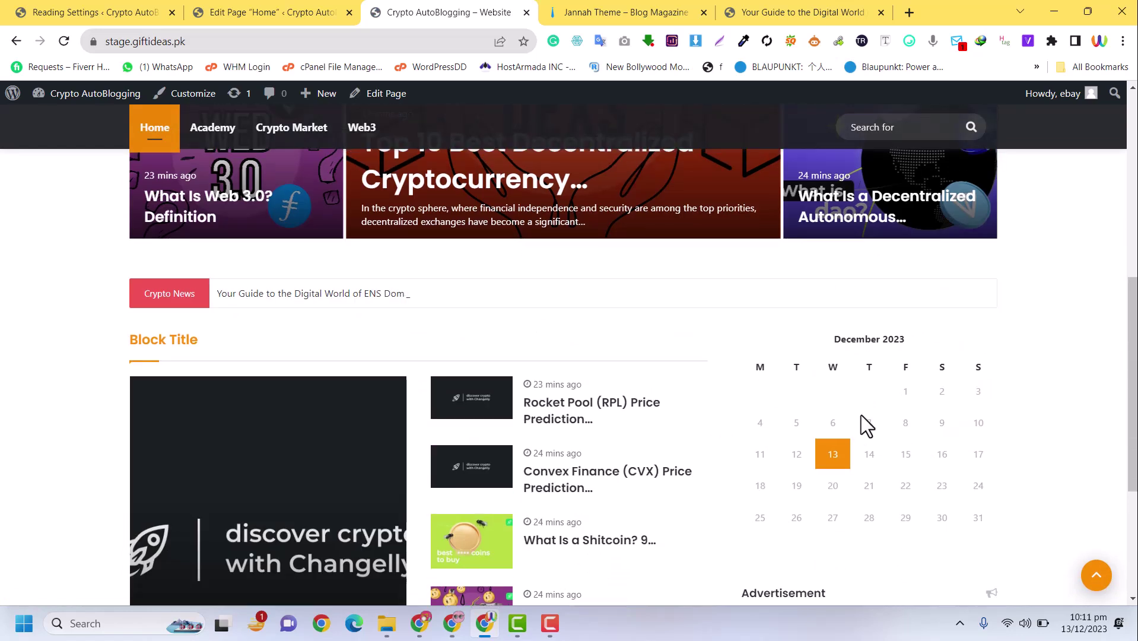
scroll(818, 465, "down", 4)
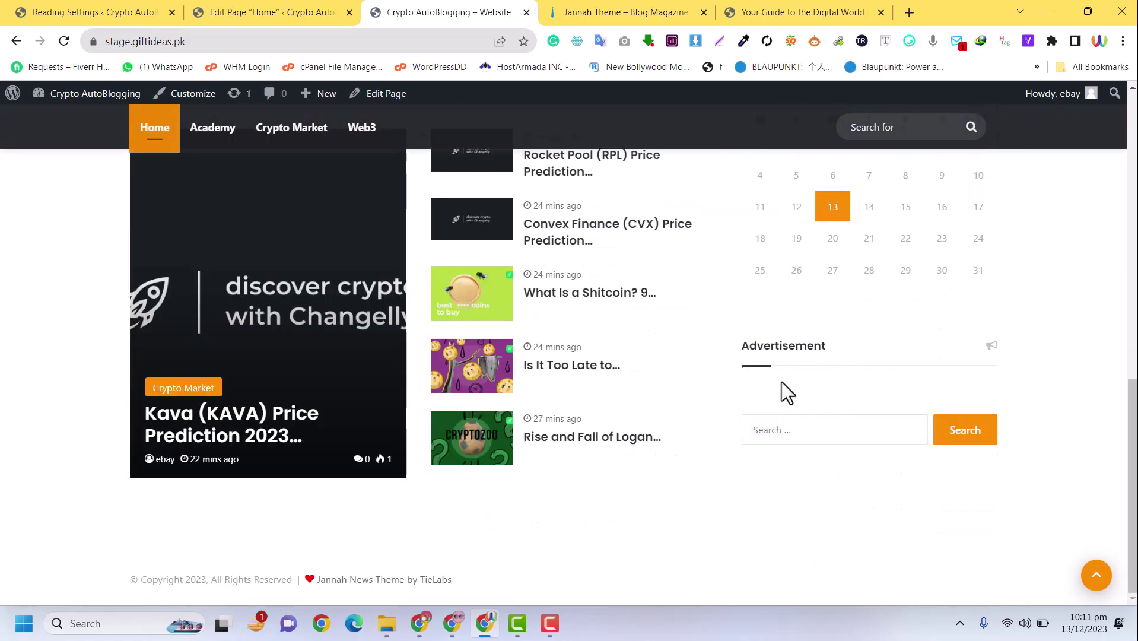
scroll(723, 382, "up", 4)
scroll(369, 457, "down", 4)
scroll(535, 383, "up", 6)
scroll(425, 346, "down", 6)
scroll(827, 262, "up", 4)
scroll(850, 326, "down", 4)
scroll(838, 265, "up", 4)
scroll(863, 355, "down", 4)
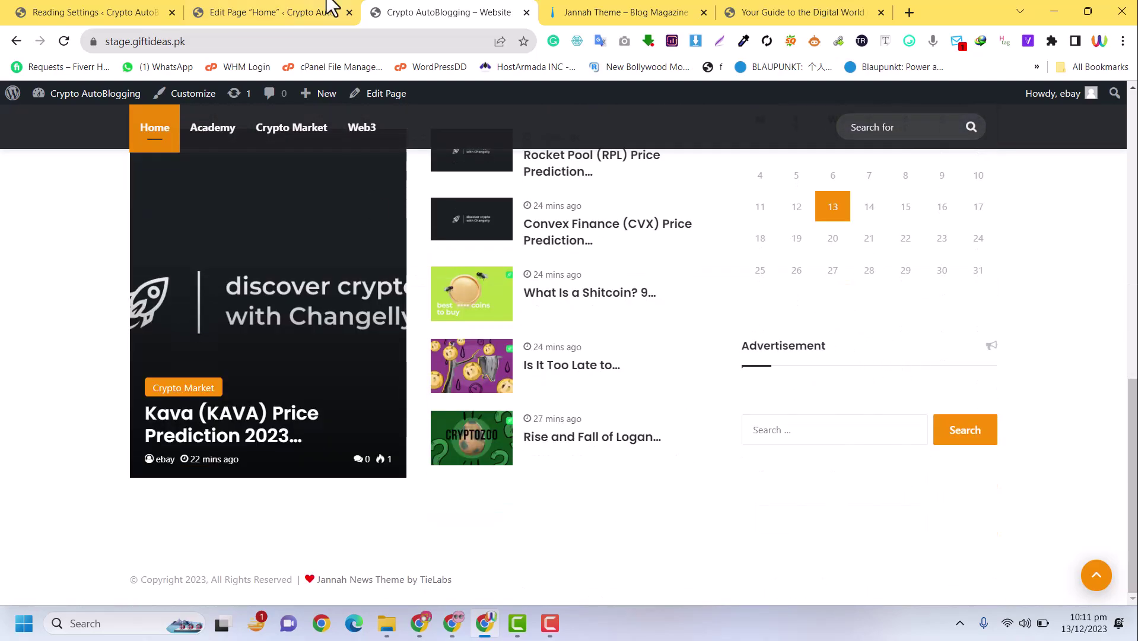
Step: Add a third section without a sidebar to the Home page and close its settings
left_click(336, 8)
left_click(442, 403)
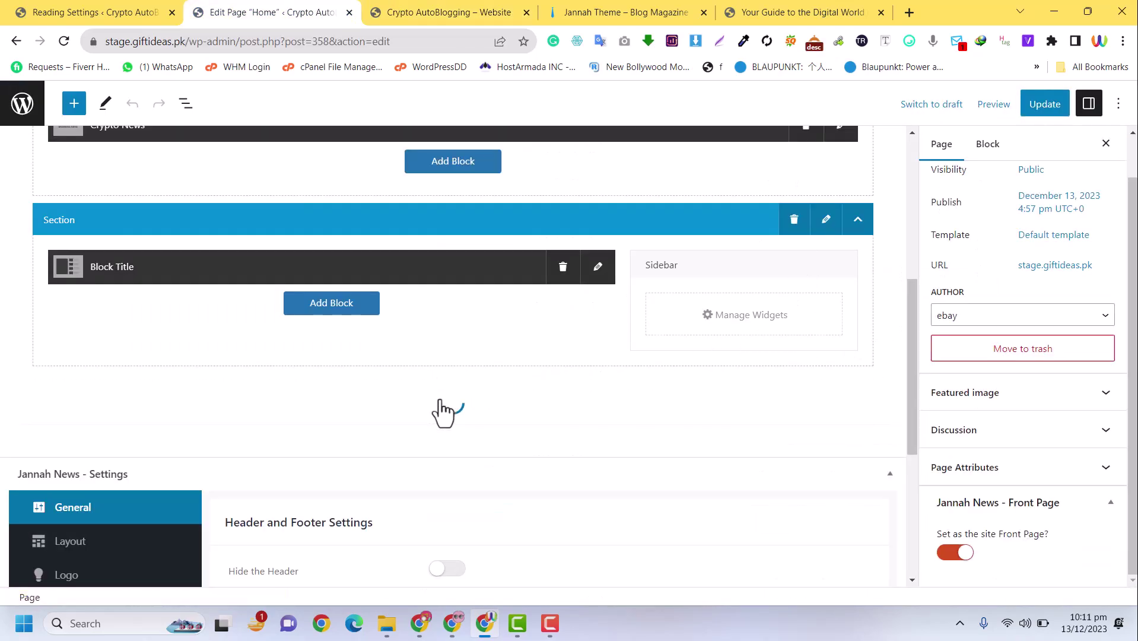
scroll(653, 388, "down", 3)
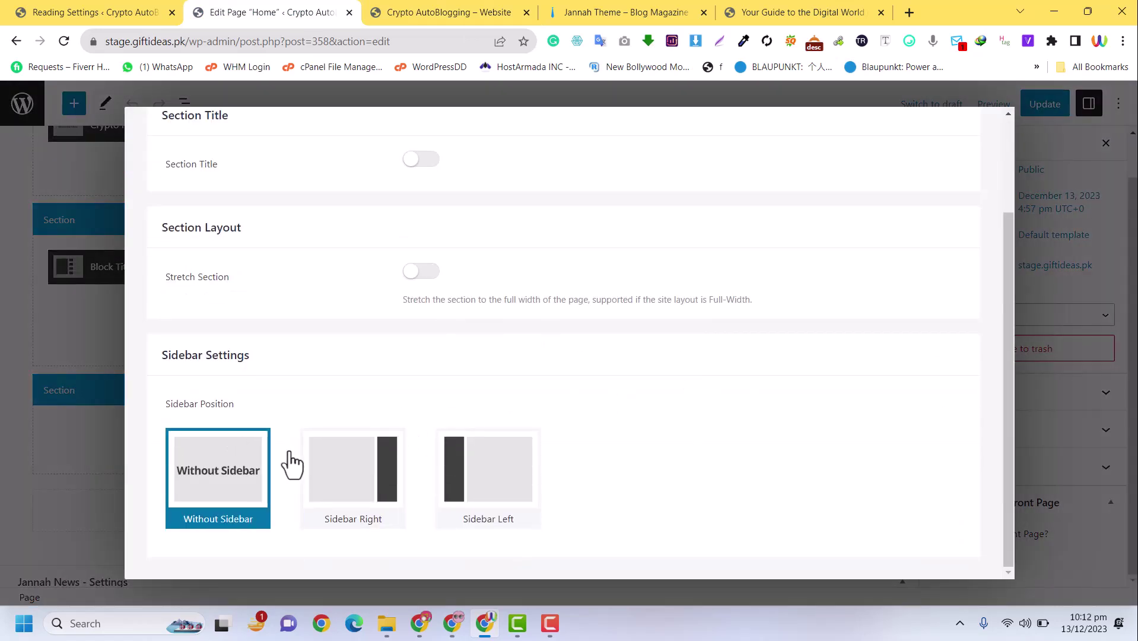
scroll(720, 324, "up", 3)
left_click(923, 157)
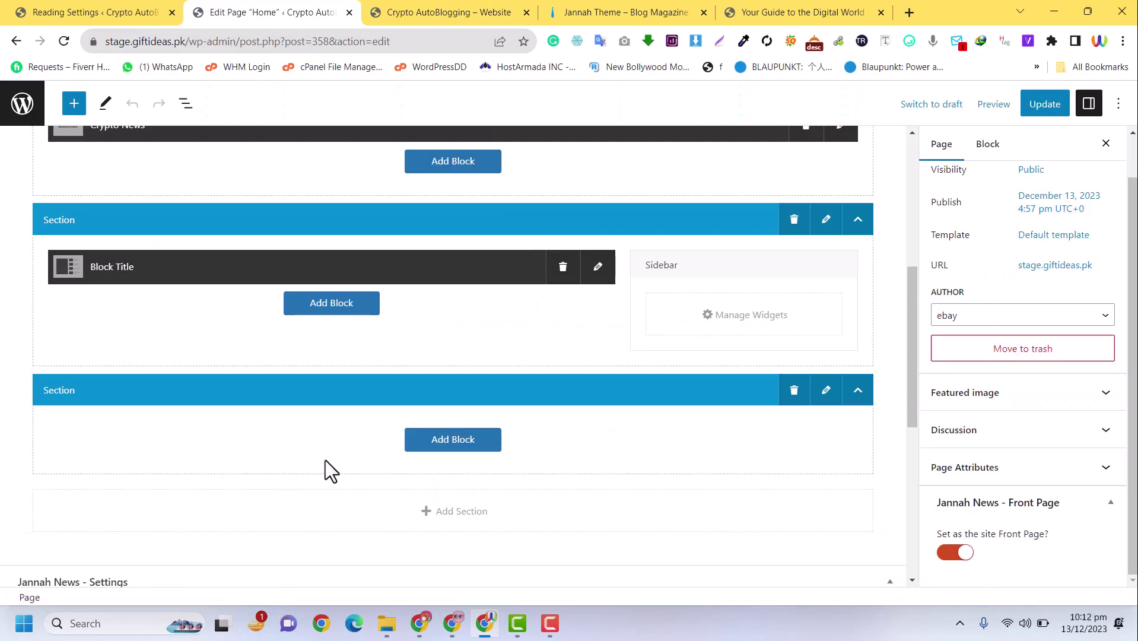
Step: Add a block in the Slider #15 layout to the third section and bring up its general settings
left_click(456, 441)
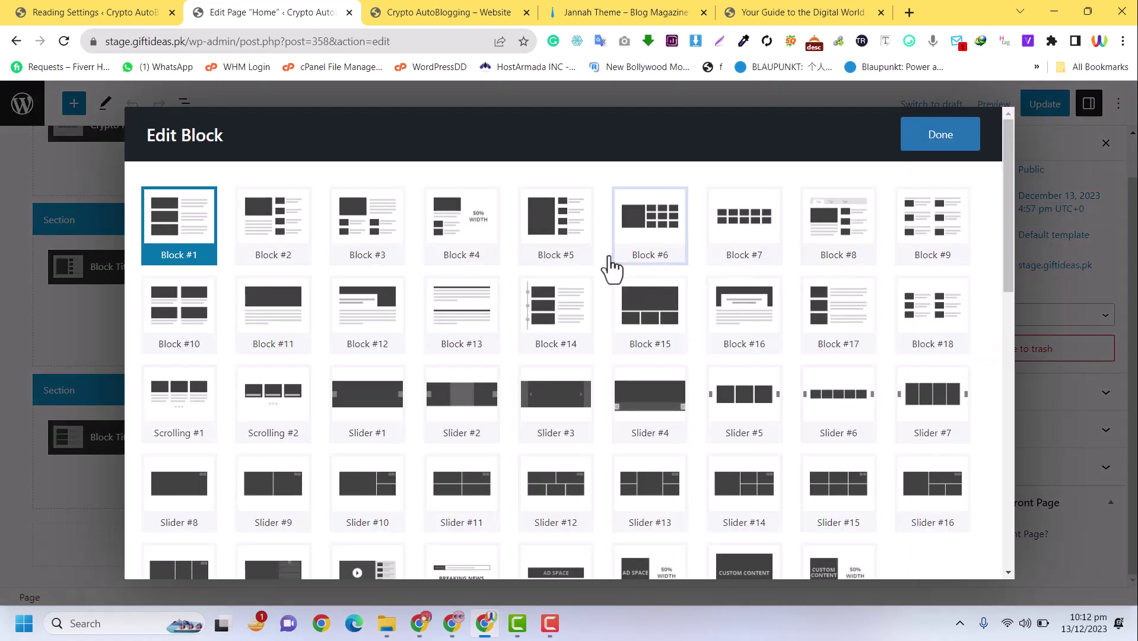
scroll(599, 337, "down", 4)
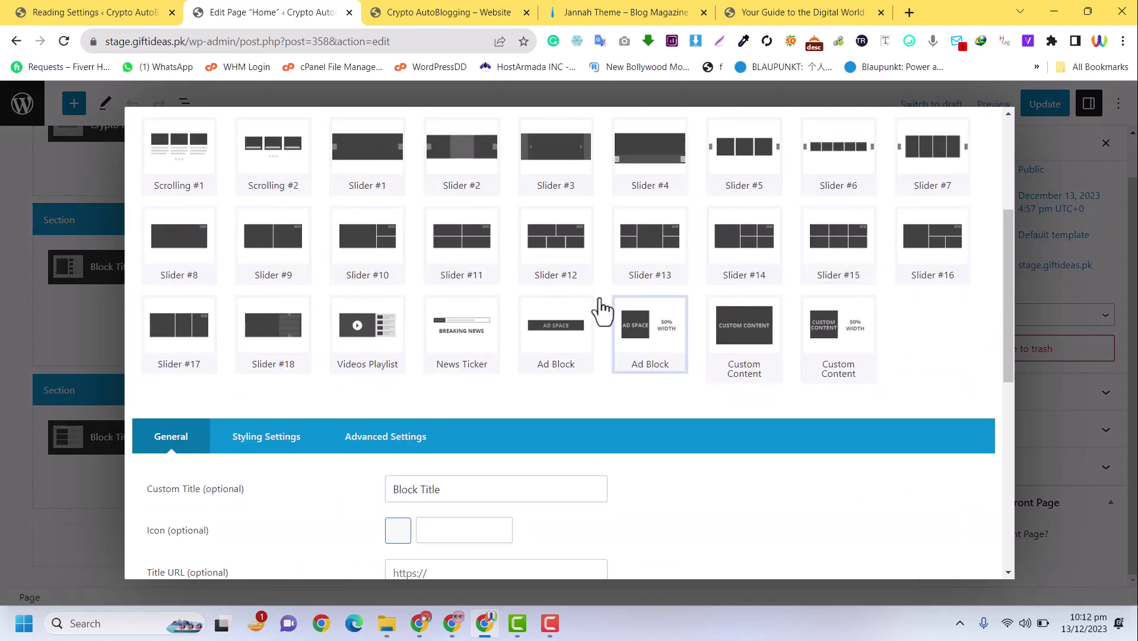
left_click(853, 246)
scroll(513, 400, "down", 4)
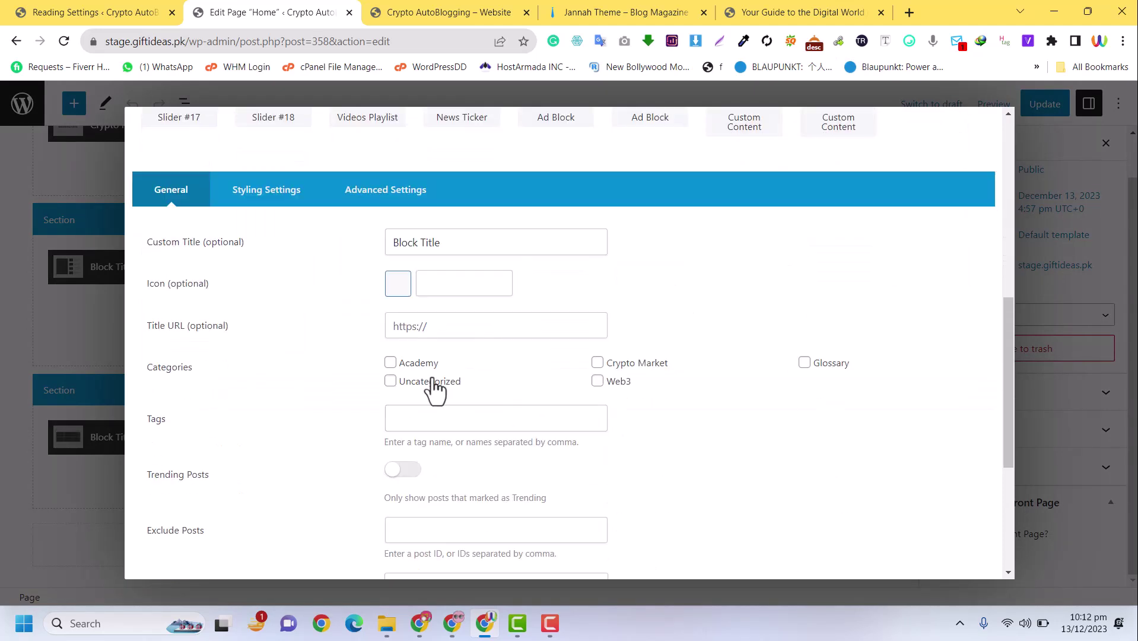
scroll(590, 275, "up", 4)
scroll(589, 286, "down", 4)
Step: Replace the new slider block's custom title with the category name Academy
left_click_drag(465, 371, 391, 371)
key("ctrl+c")
left_click(495, 246)
key("ctrl+shift+Left")
key("ctrl+shift+Left")
key("ctrl+v")
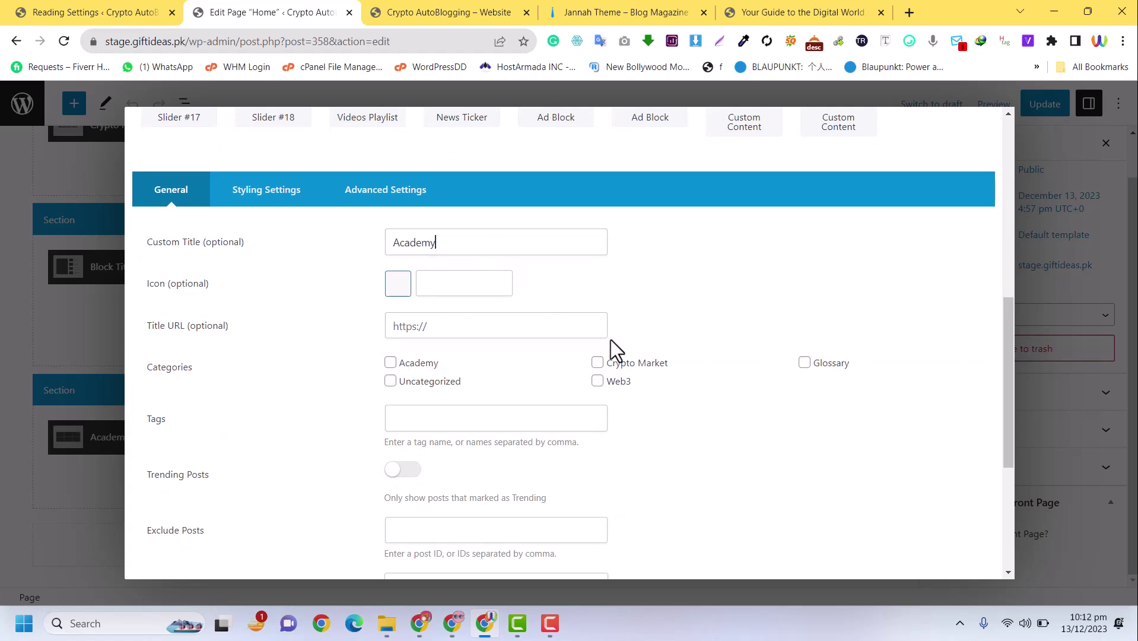
Step: Set the Academy block's Posts Title Length to 5 in its advanced settings, leaving Posts Excerpt Length empty
scroll(611, 347, "down", 5)
scroll(493, 388, "up", 5)
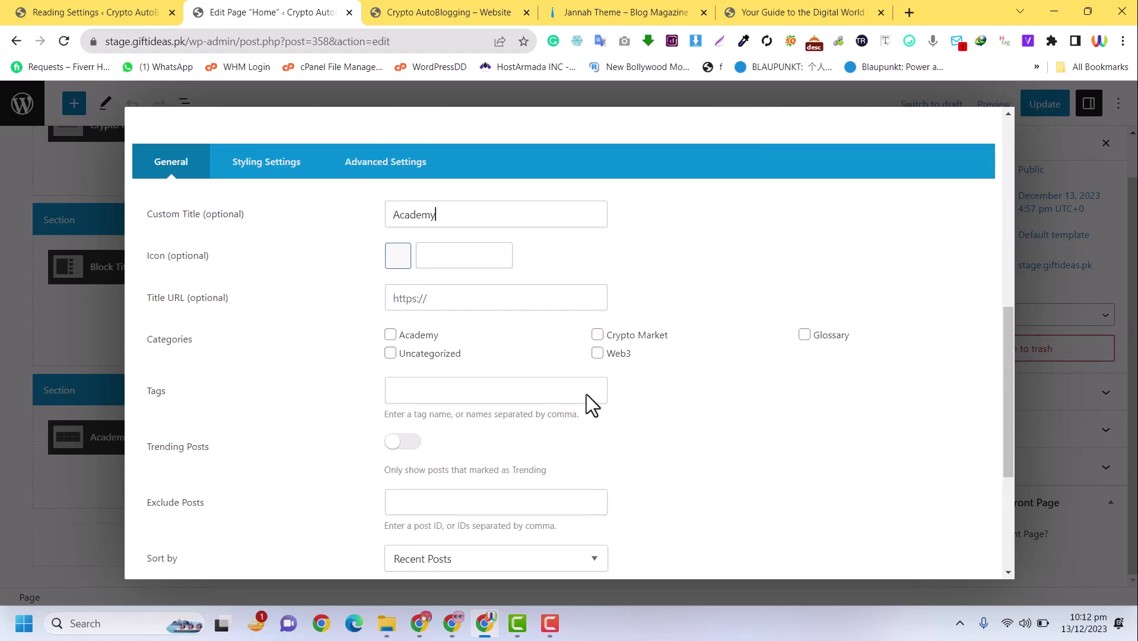
left_click(407, 178)
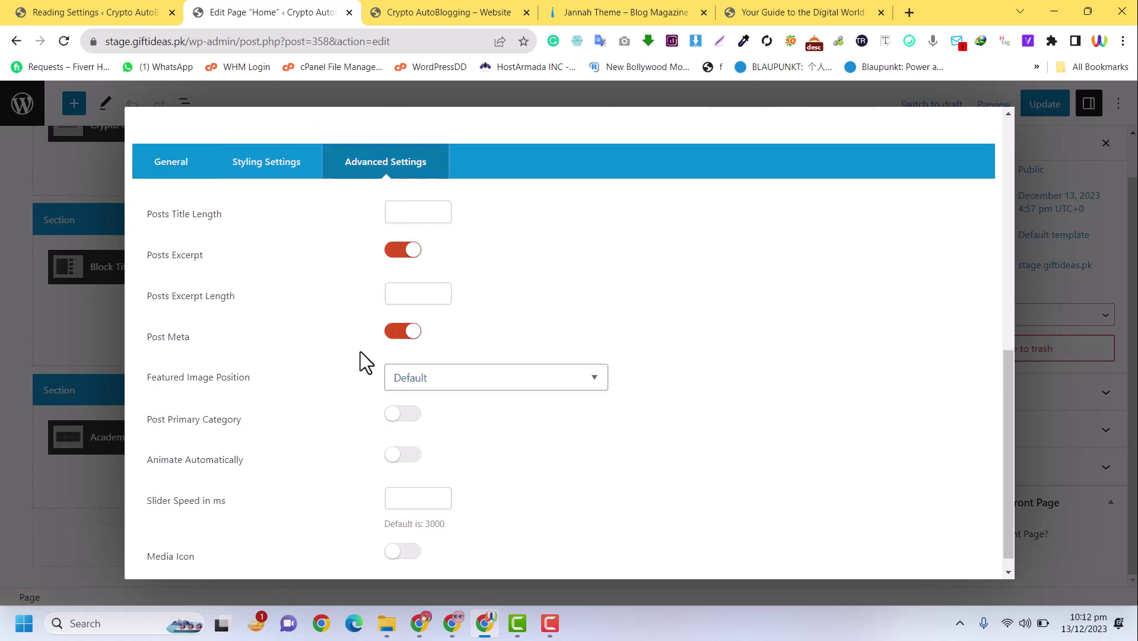
left_click(419, 302)
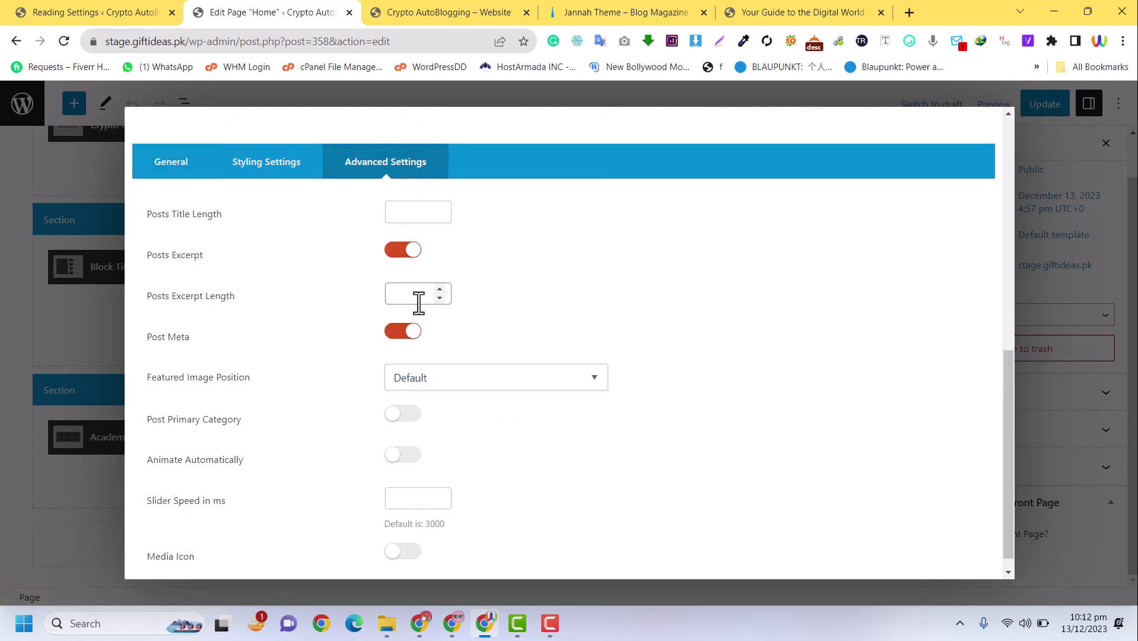
scroll(545, 309, "down", 1)
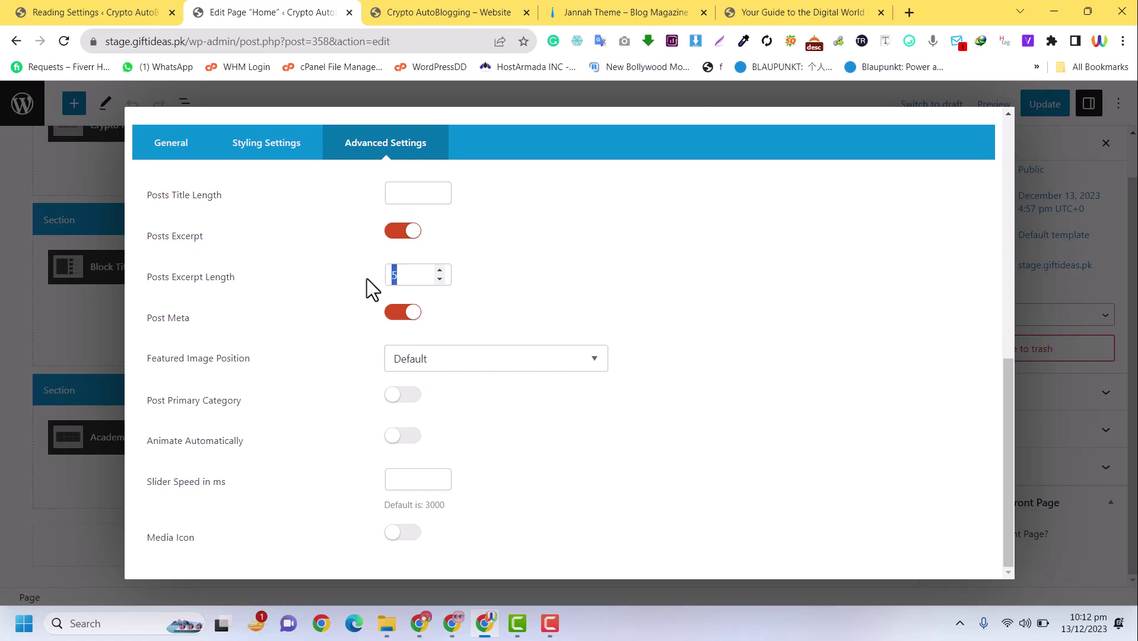
key("BackSpace")
left_click(421, 195)
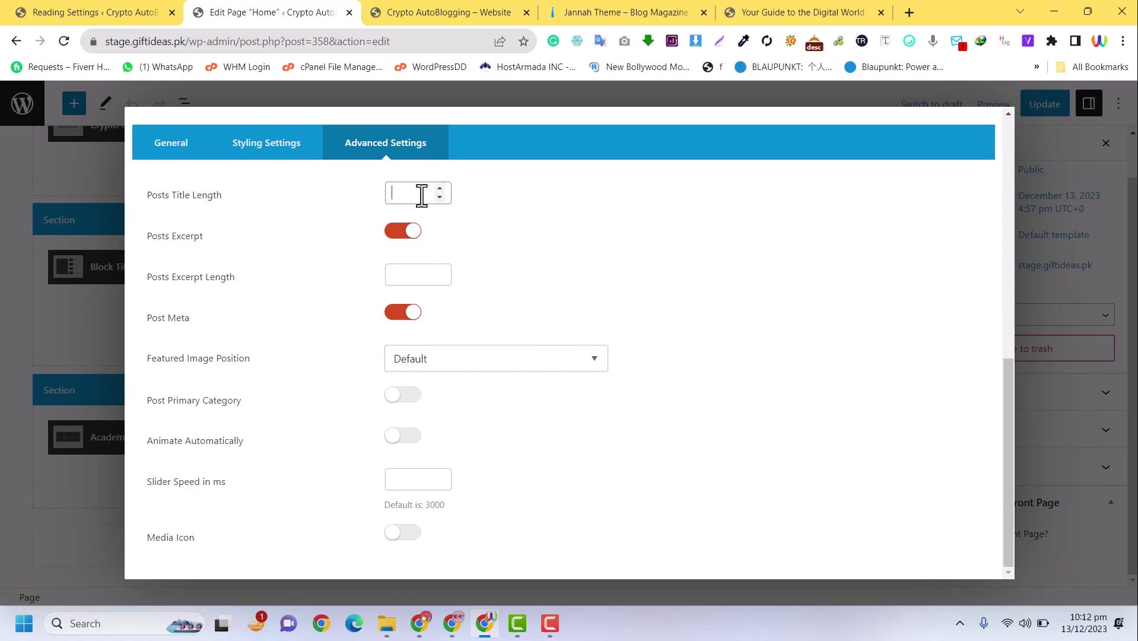
Step: Close the Academy block's settings and update the Home page
scroll(273, 356, "up", 7)
scroll(173, 305, "down", 3)
scroll(431, 358, "up", 4)
left_click(940, 134)
left_click(1042, 104)
Step: Reload the live site and examine the Academy slider block together with the Web3 slider and the sections above it
key("ctrl+Tab")
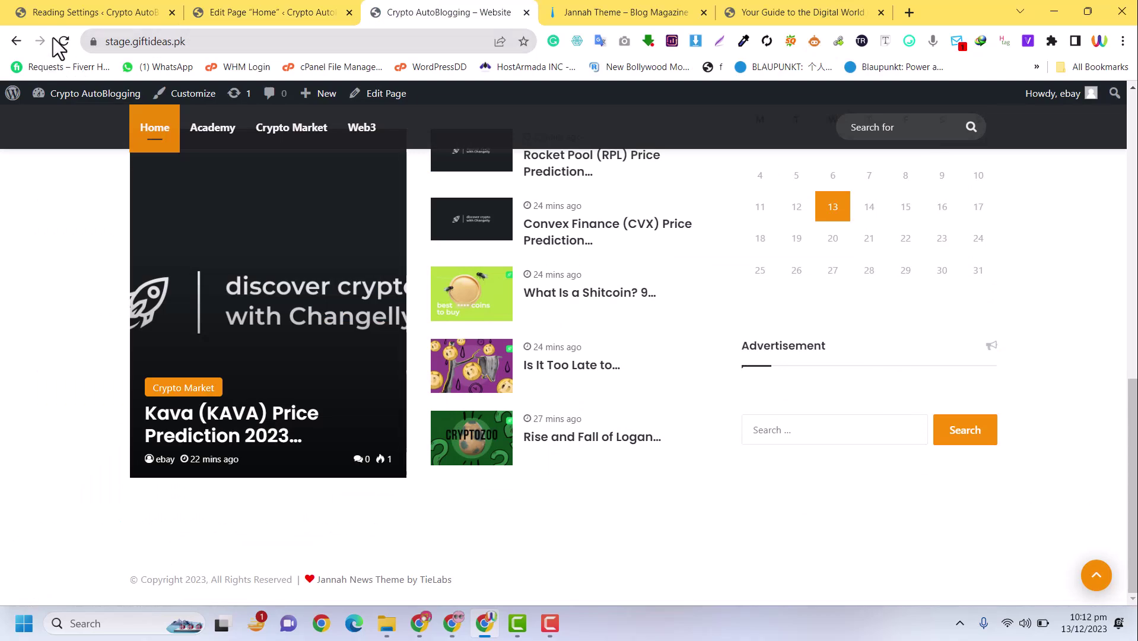
scroll(486, 233, "down", 15)
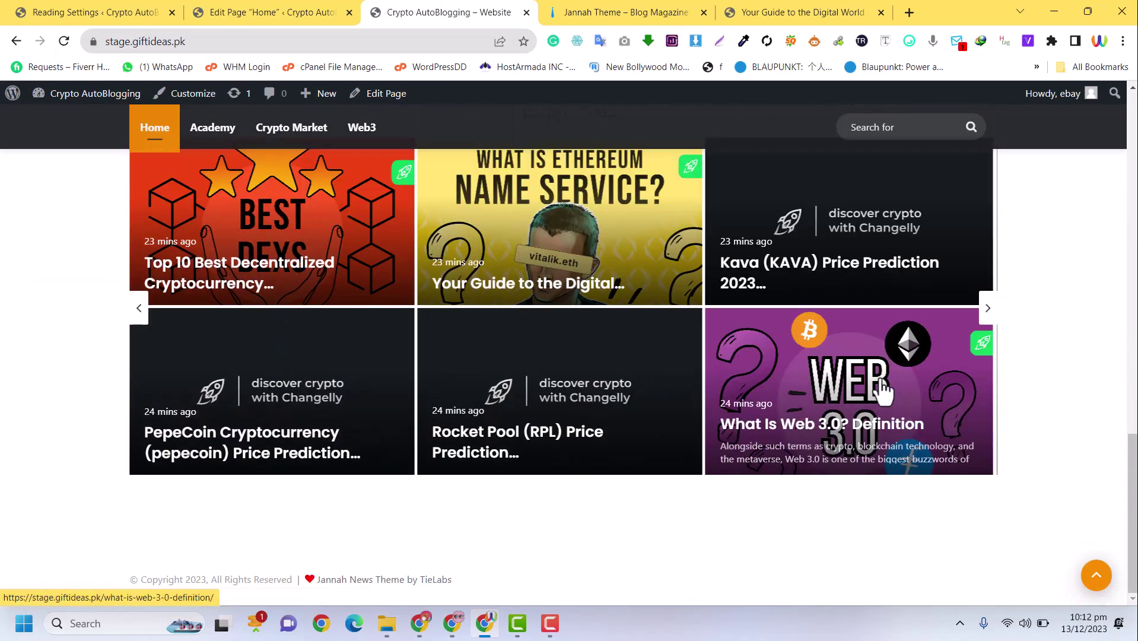
scroll(315, 409, "up", 12)
scroll(407, 401, "down", 2)
scroll(503, 215, "down", 8)
scroll(292, 305, "up", 8)
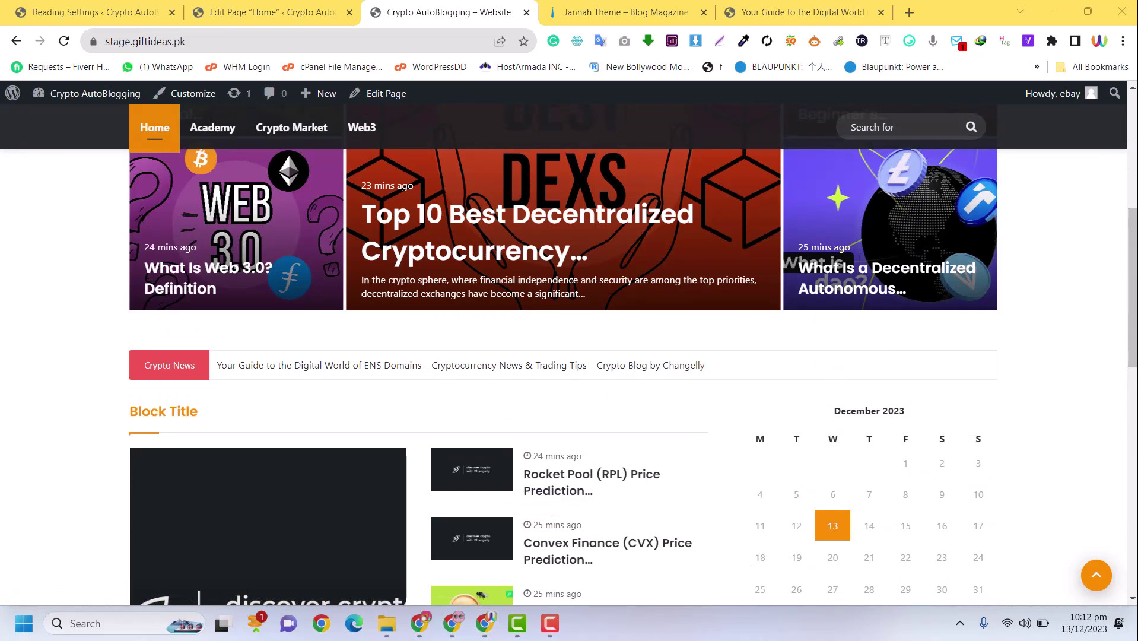
scroll(1132, 204, "up", 5)
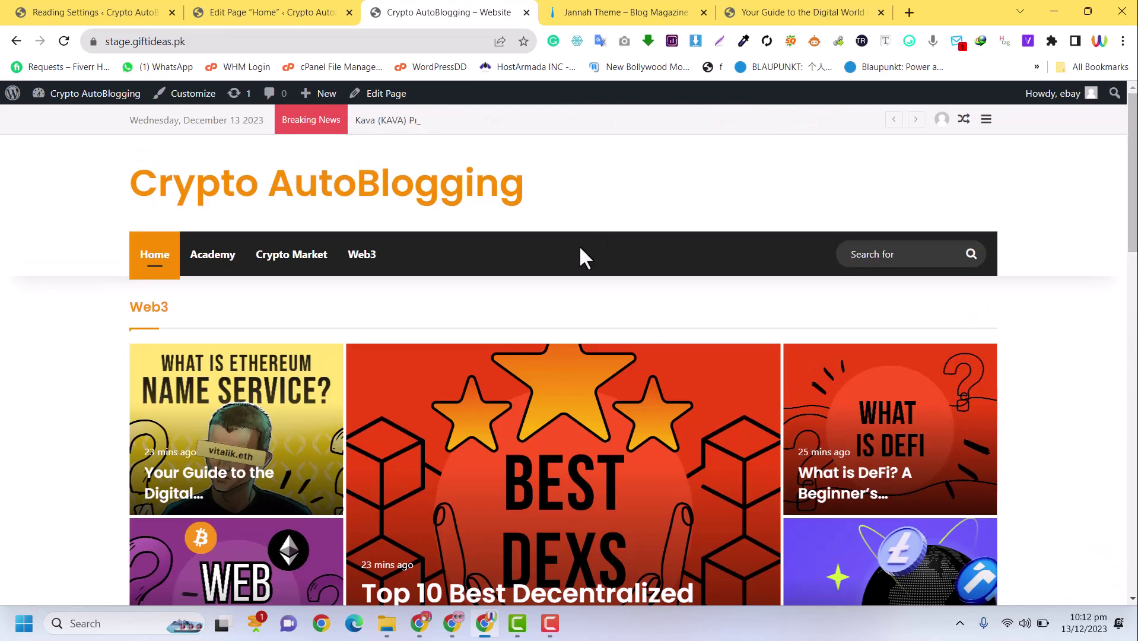
scroll(580, 248, "down", 15)
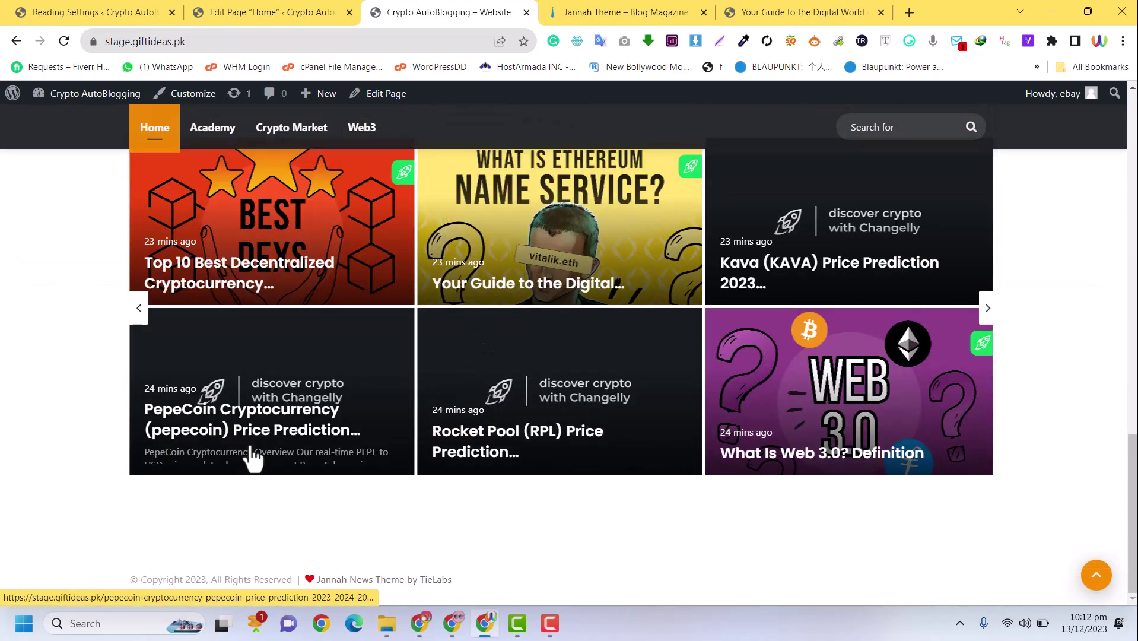
scroll(508, 331, "up", 15)
scroll(510, 324, "down", 15)
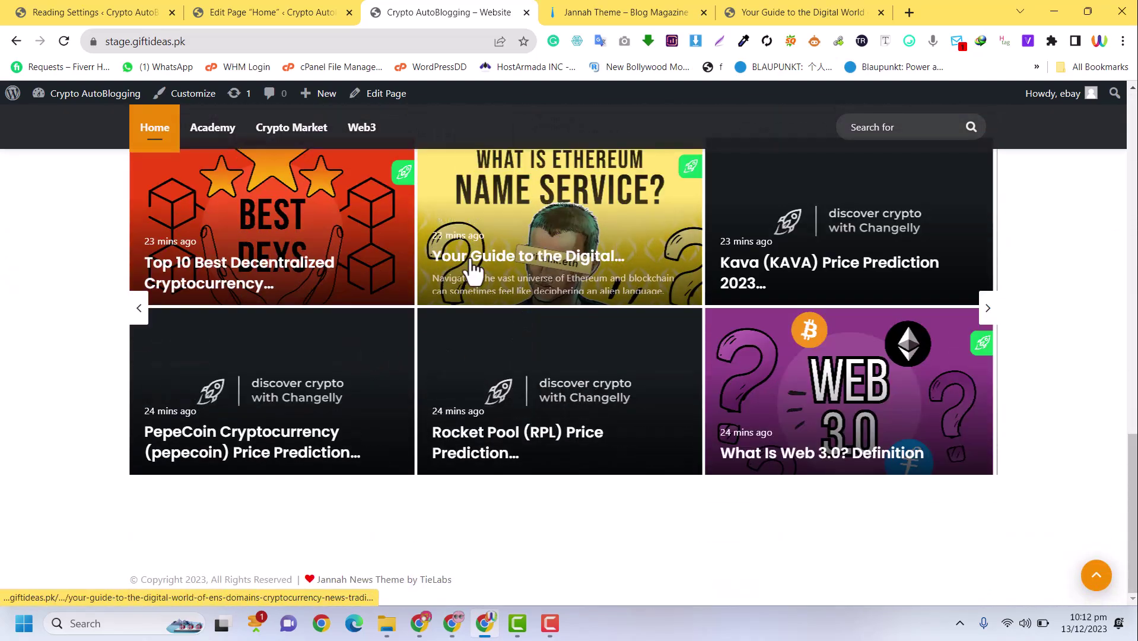
Step: Open the article about the digital world of ENS domains from the Academy block, skim it and return to the front page
left_click(542, 238)
scroll(623, 315, "down", 10)
scroll(619, 310, "down", 20)
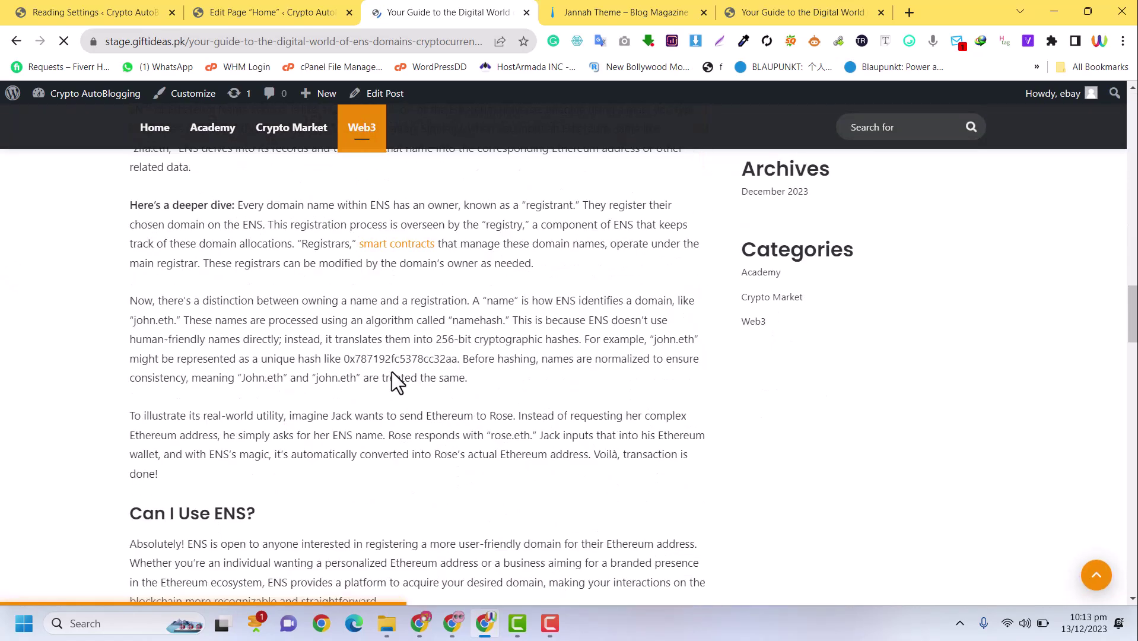
scroll(392, 379, "up", 20)
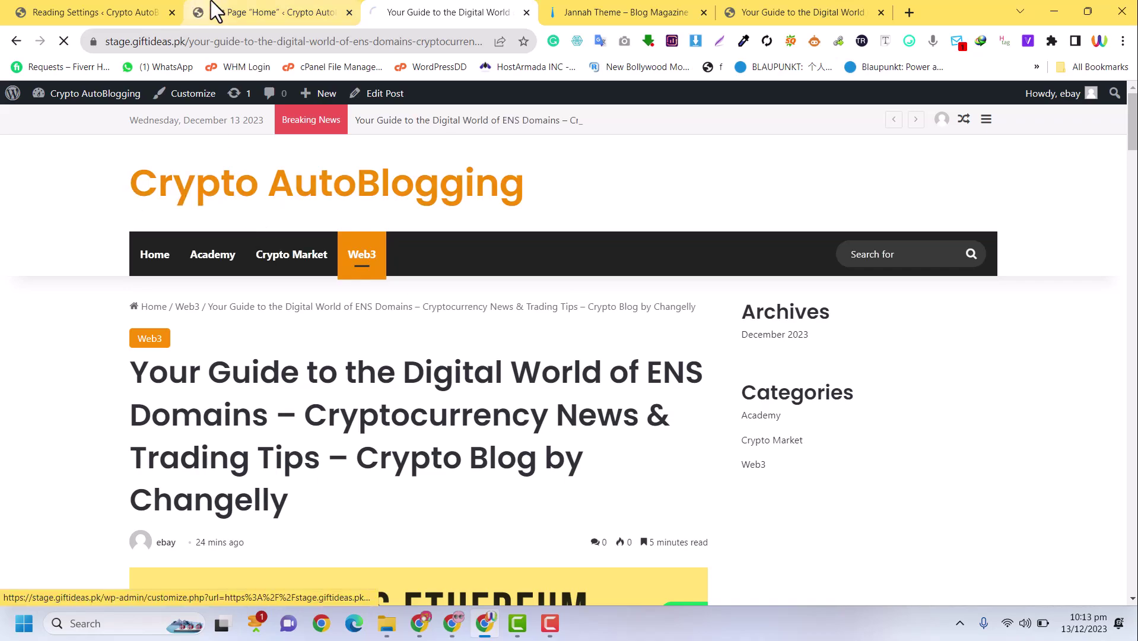
left_click(294, 11)
left_click(444, 11)
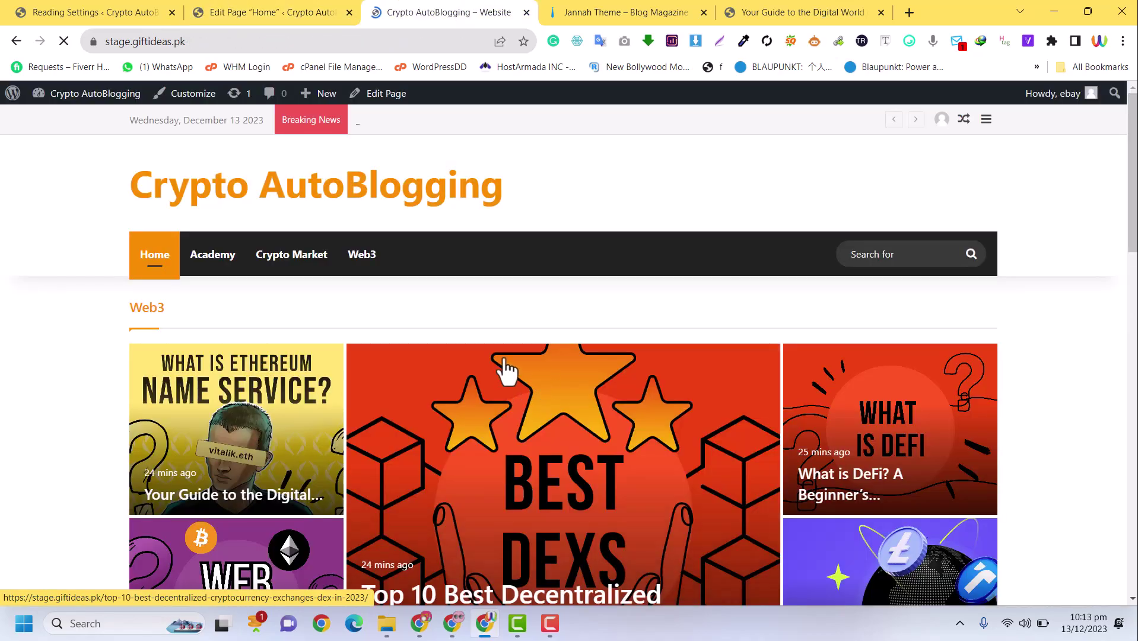
Step: Review the whole front page, from the header menu and Web3 slider through the ticker, post block and sidebar widgets to the Academy slider
scroll(733, 400, "down", 10)
scroll(733, 403, "up", 5)
scroll(690, 393, "down", 3)
scroll(267, 326, "up", 3)
scroll(218, 254, "up", 10)
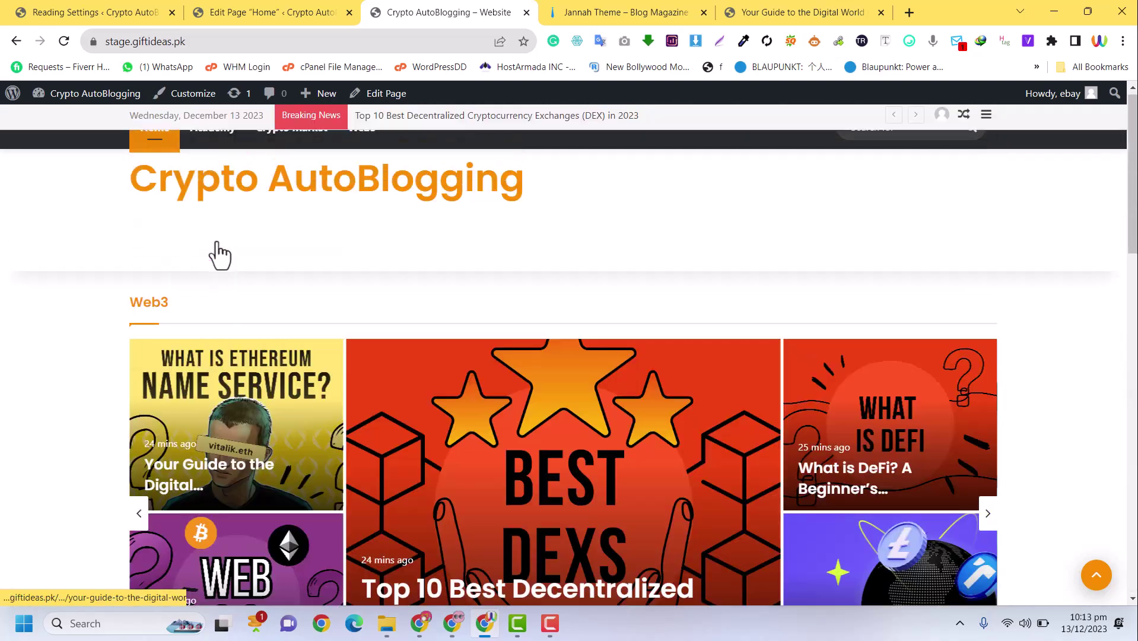
scroll(401, 330, "down", 11)
scroll(354, 475, "down", 2)
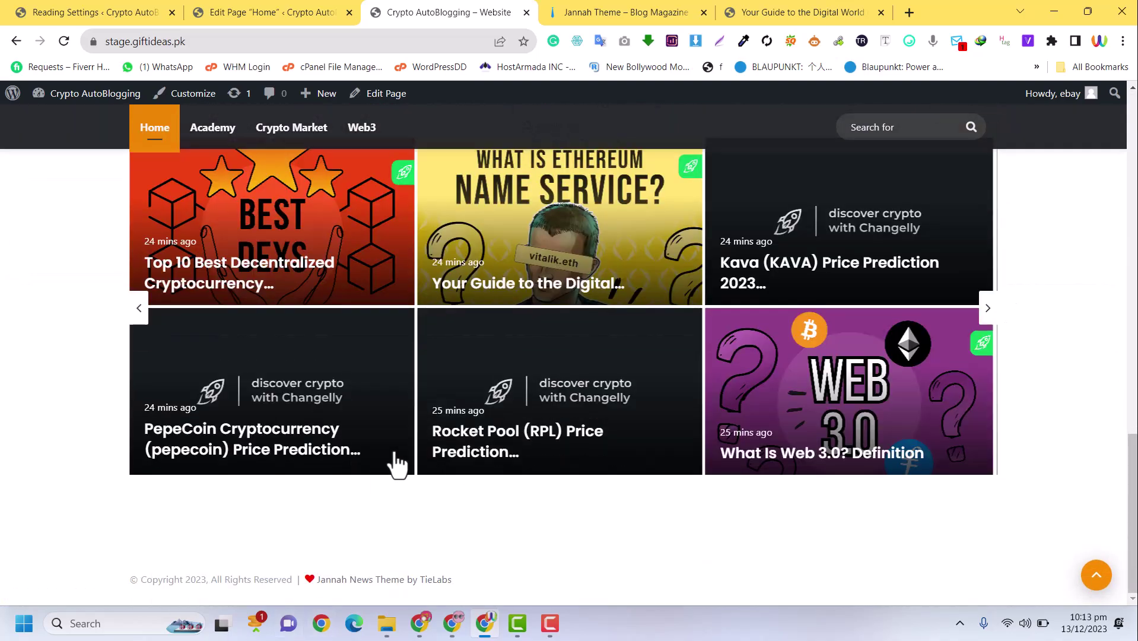
scroll(394, 399, "up", 10)
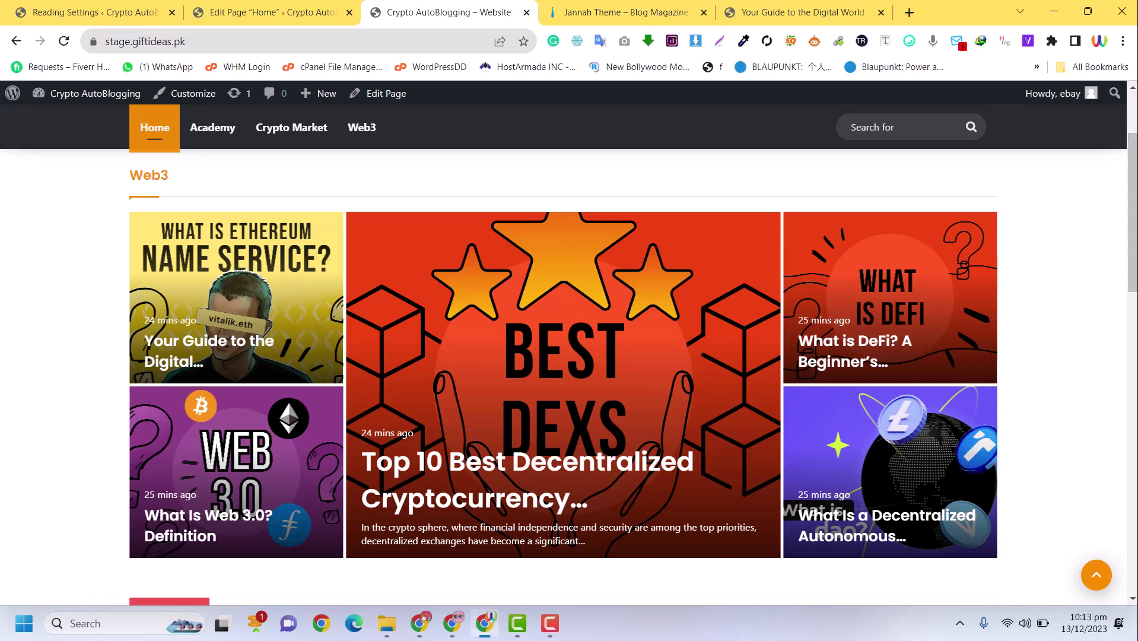
scroll(991, 246, "up", 3)
scroll(990, 246, "down", 12)
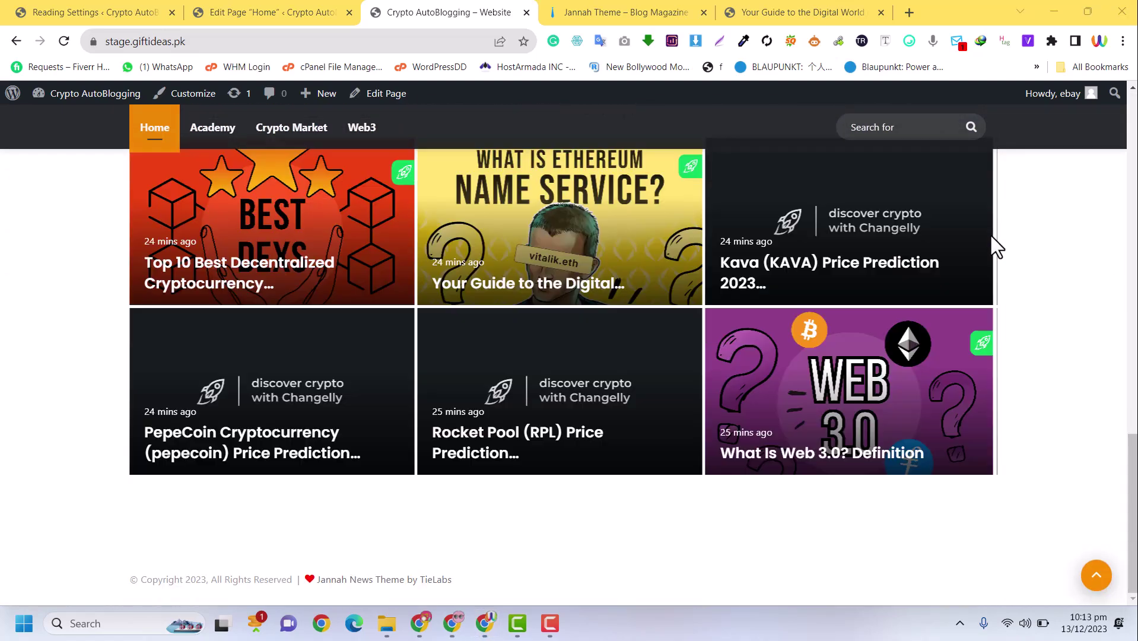
scroll(460, 282, "up", 5)
scroll(398, 325, "down", 5)
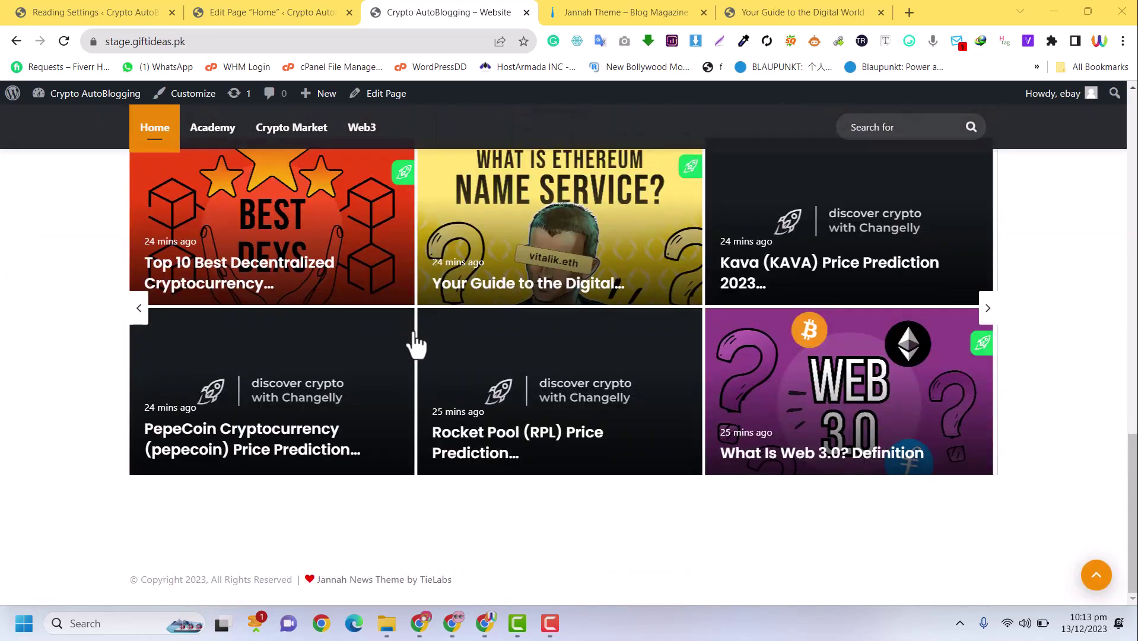
scroll(333, 383, "down", 1)
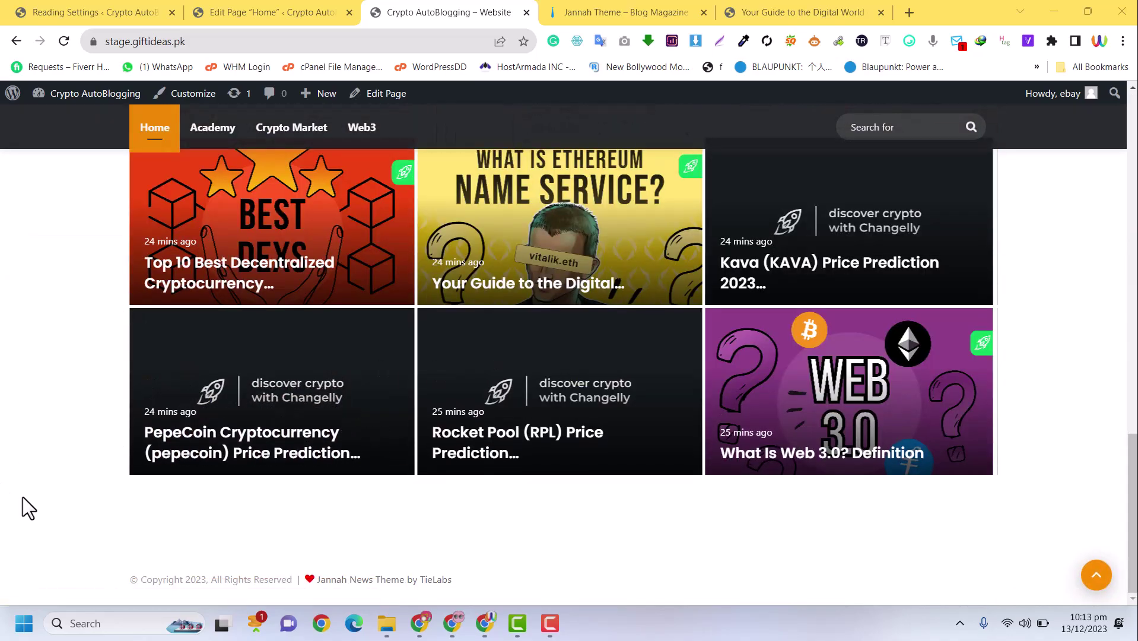
scroll(558, 504, "up", 5)
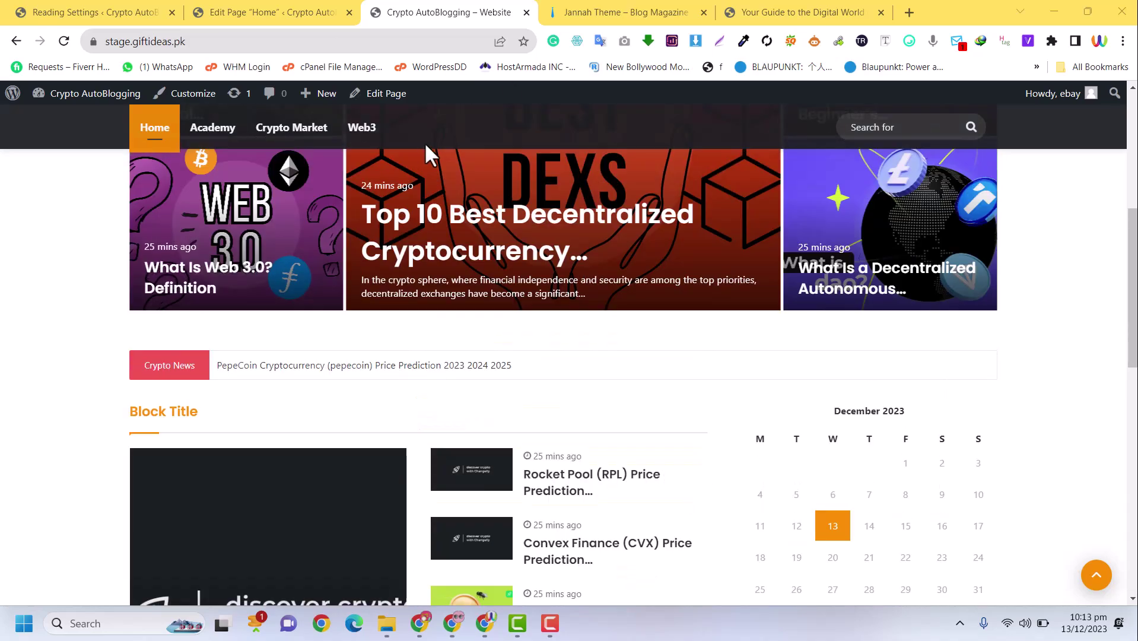
scroll(587, 252, "up", 5)
scroll(464, 274, "down", 3)
scroll(977, 355, "up", 3)
scroll(506, 349, "down", 7)
scroll(913, 343, "up", 5)
scroll(911, 341, "down", 7)
scroll(363, 228, "up", 4)
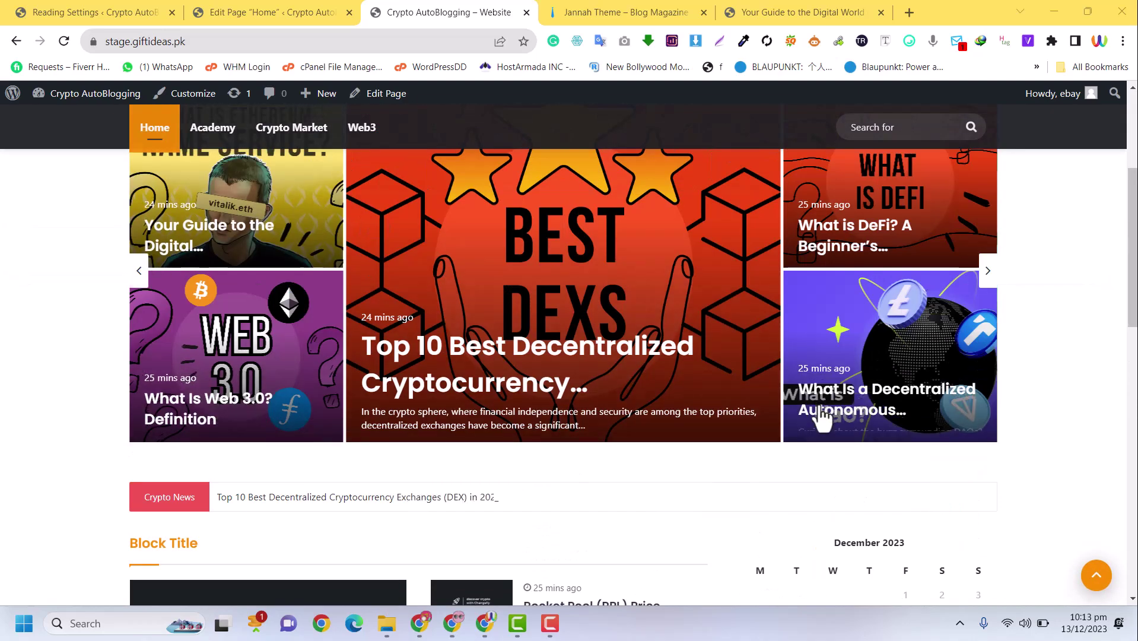
scroll(955, 338, "down", 7)
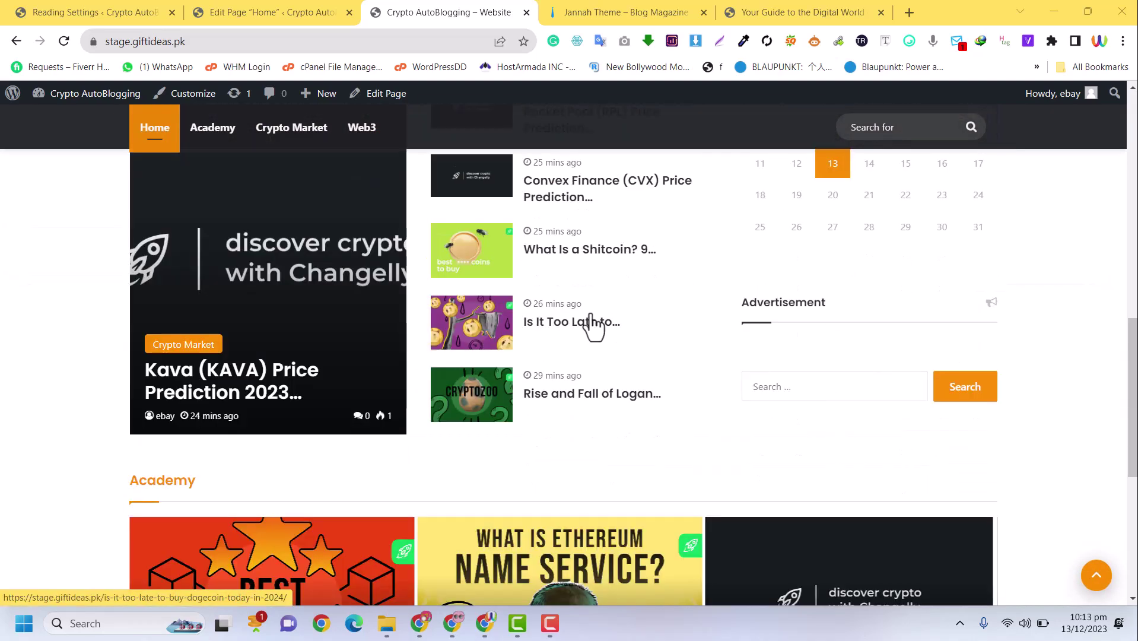
scroll(702, 299, "up", 10)
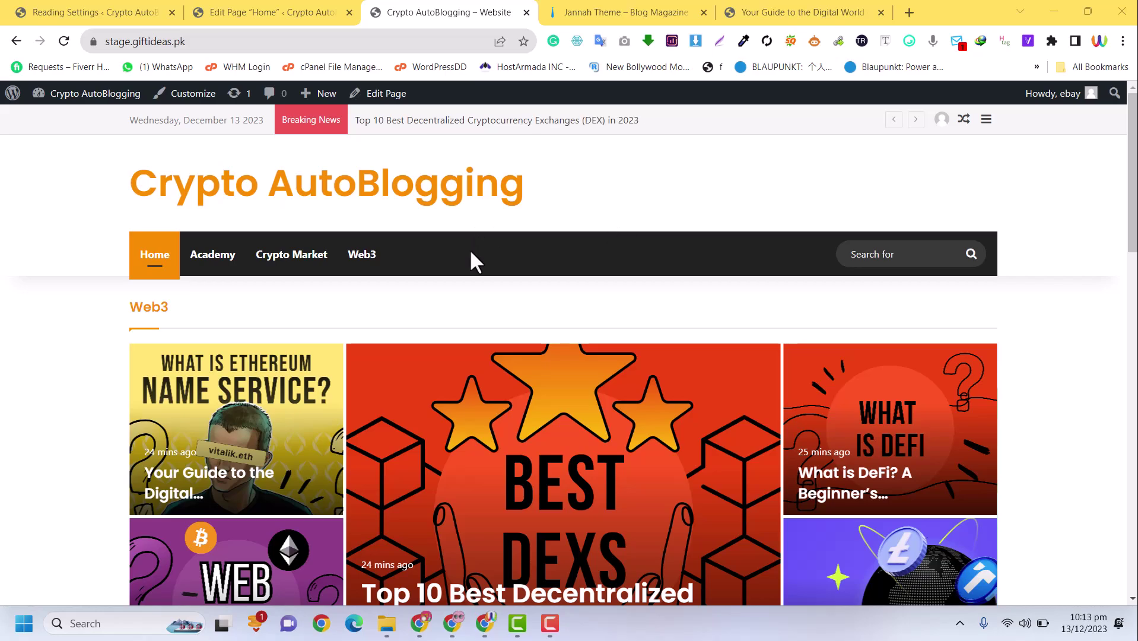
scroll(472, 232, "down", 10)
scroll(508, 363, "up", 10)
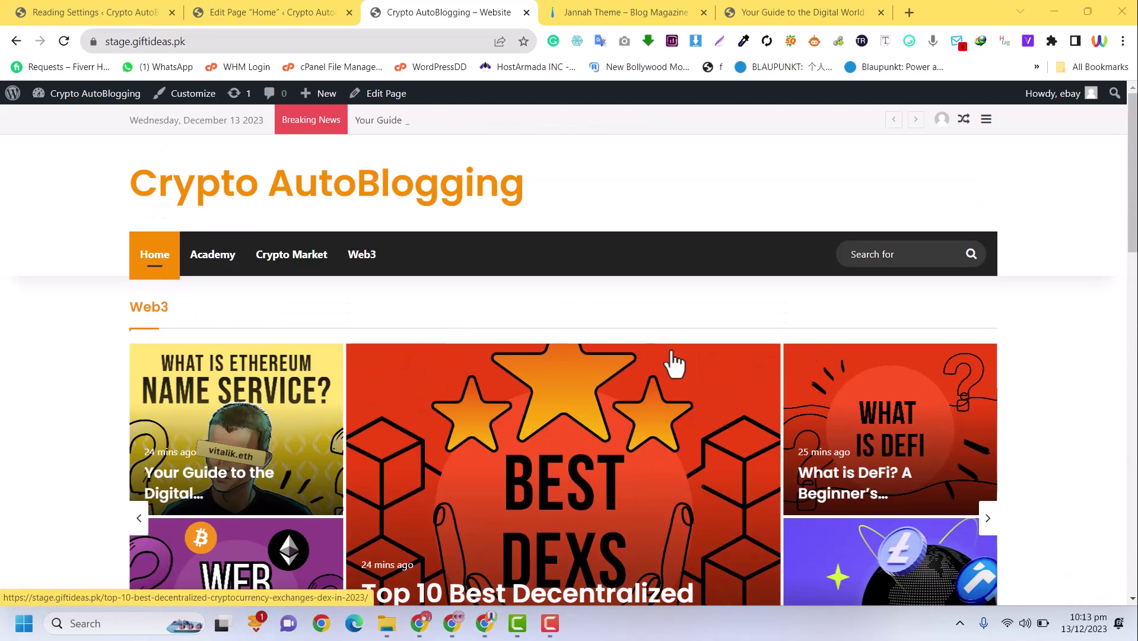
scroll(673, 363, "down", 8)
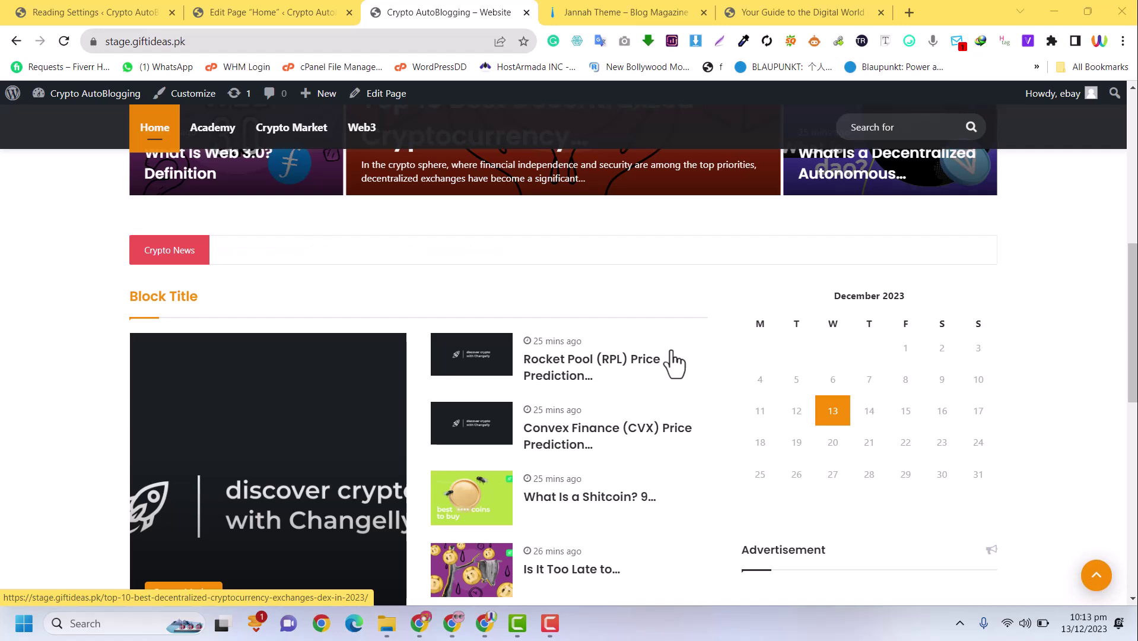